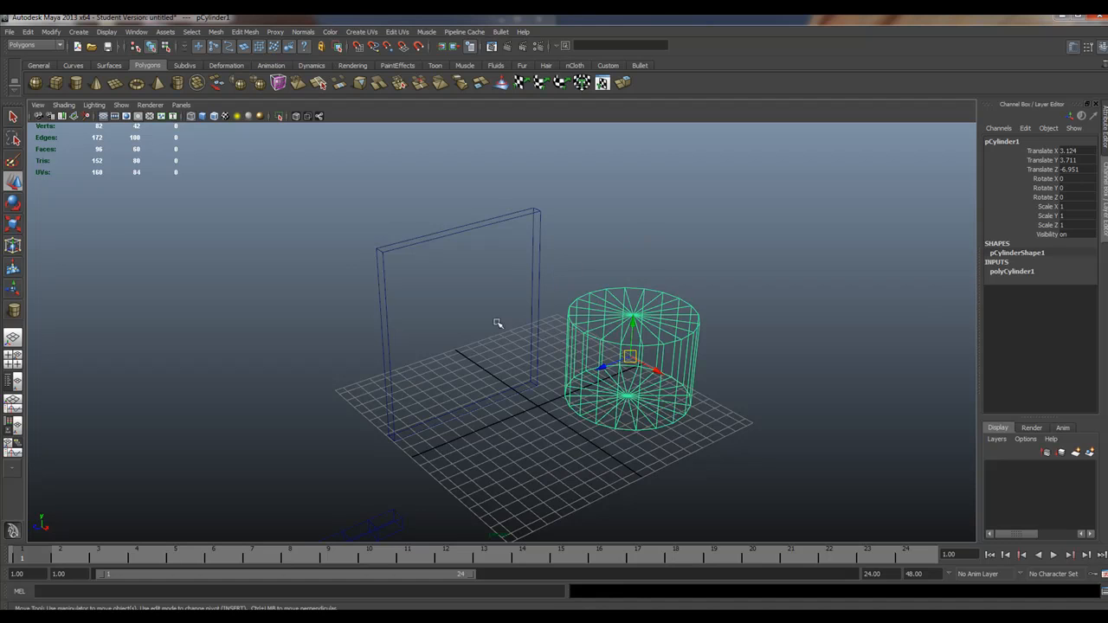
# Select the faces making up one half of the cylinder and delete them.
pyautogui.keyDown('alt'); pyautogui.moveTo(581, 328); pyautogui.dragTo(640, 298); pyautogui.keyUp('alt')
pyautogui.rightClick(648, 295)
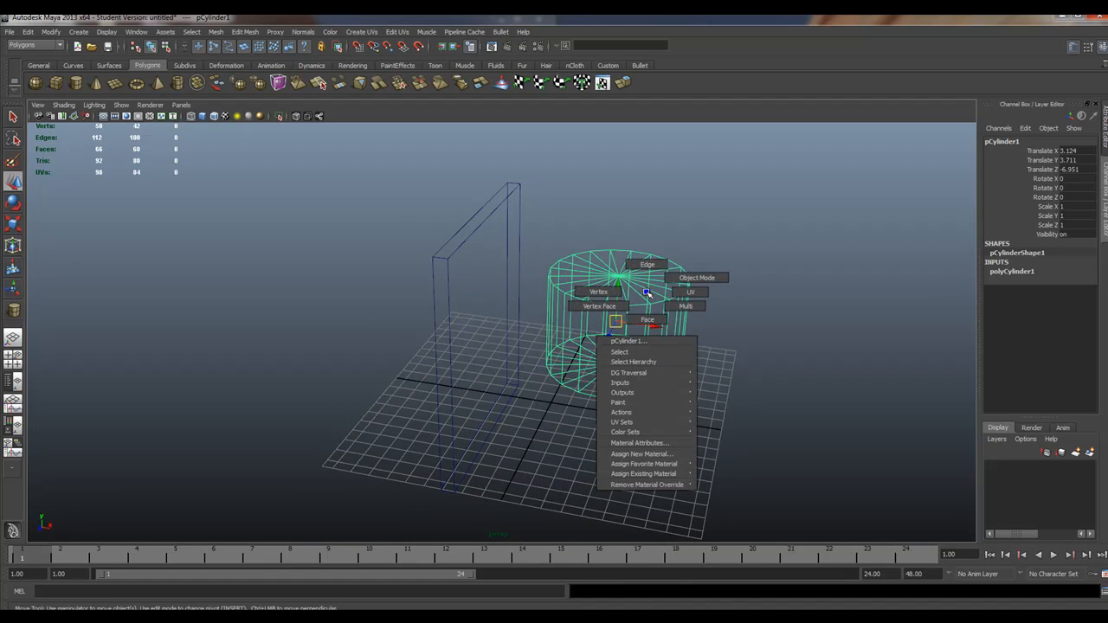
pyautogui.moveTo(648, 294); pyautogui.dragTo(648, 320, button='right')
pyautogui.keyDown('alt'); pyautogui.moveTo(630, 327); pyautogui.dragTo(670, 325); pyautogui.keyUp('alt')
pyautogui.keyDown('alt'); pyautogui.moveTo(670, 325); pyautogui.dragTo(549, 382, button='middle'); pyautogui.keyUp('alt')
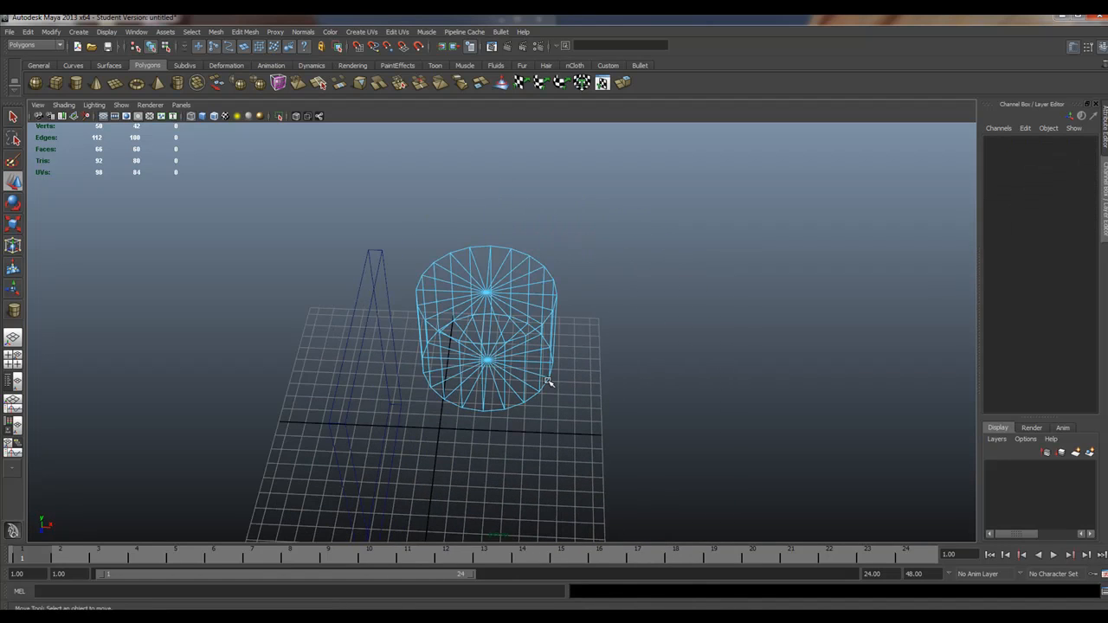
pyautogui.moveTo(616, 217); pyautogui.dragTo(425, 457)
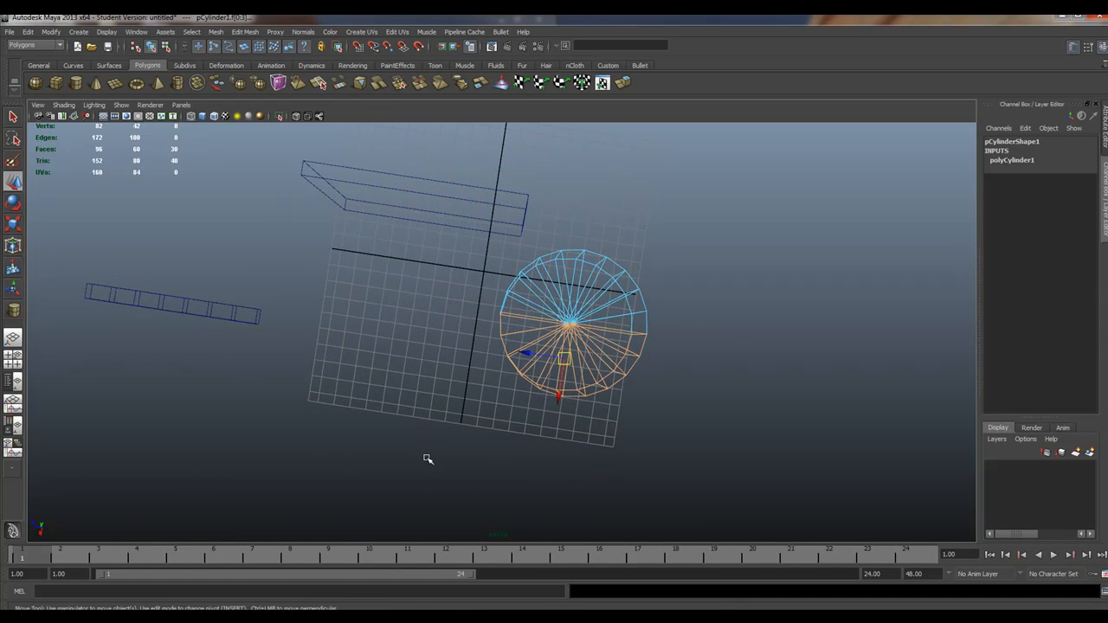
pyautogui.press('Delete')
# Return the half cylinder to object mode, select it and display the scene shaded.
pyautogui.keyDown('alt'); pyautogui.moveTo(482, 320); pyautogui.dragTo(551, 254); pyautogui.keyUp('alt')
pyautogui.keyDown('alt'); pyautogui.moveTo(418, 317); pyautogui.dragTo(780, 376, button='right'); pyautogui.keyUp('alt')
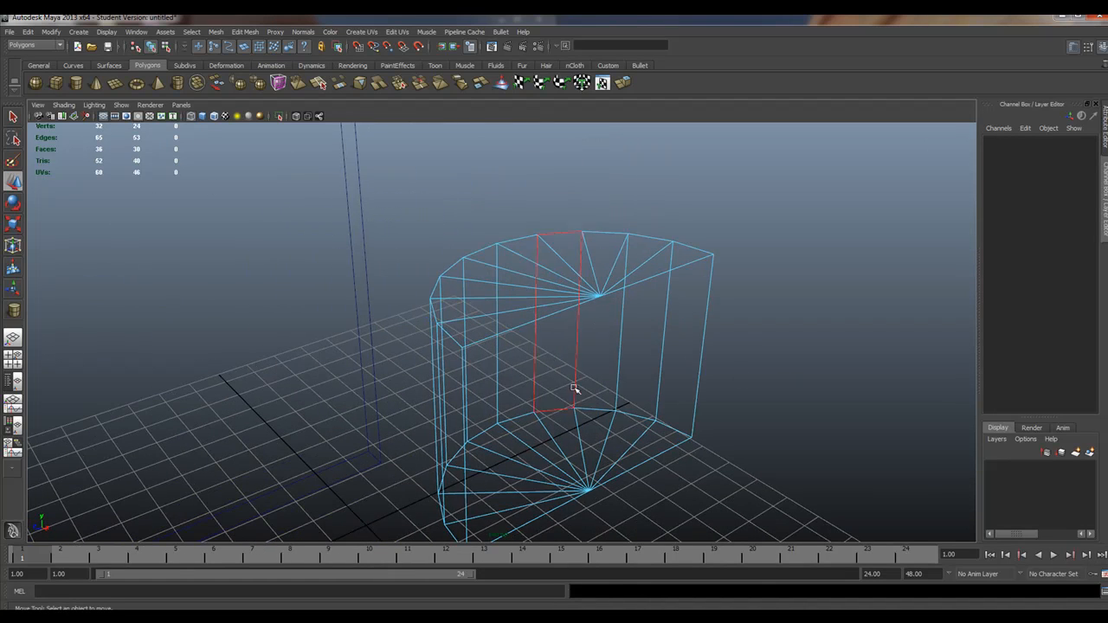
pyautogui.keyDown('alt'); pyautogui.moveTo(630, 303); pyautogui.dragTo(569, 357); pyautogui.keyUp('alt')
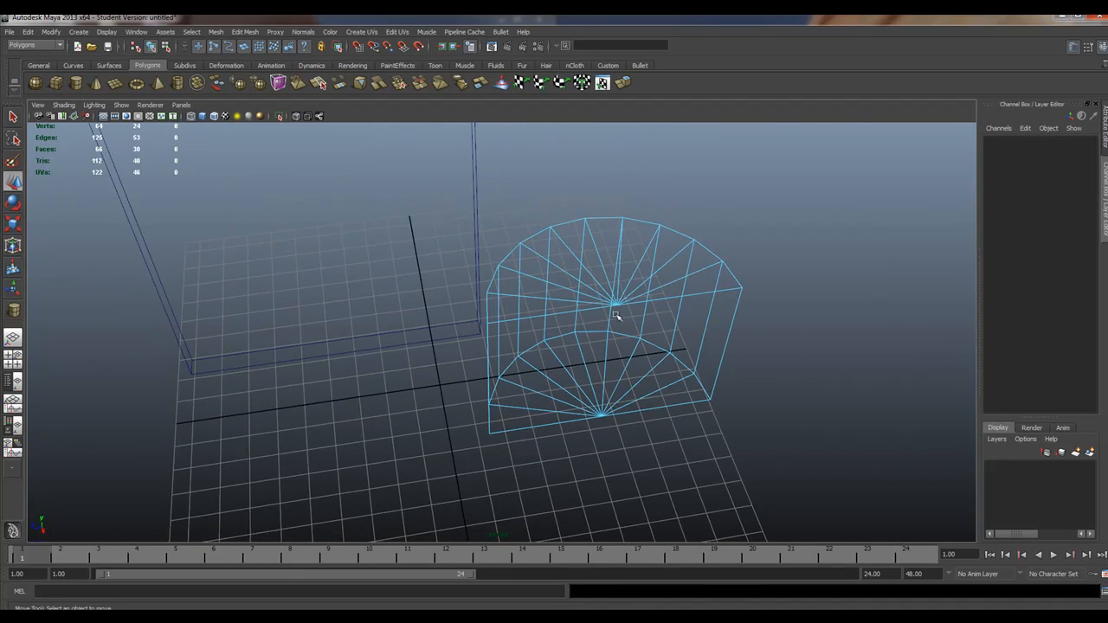
pyautogui.keyDown('alt'); pyautogui.moveTo(614, 315); pyautogui.dragTo(512, 334); pyautogui.keyUp('alt')
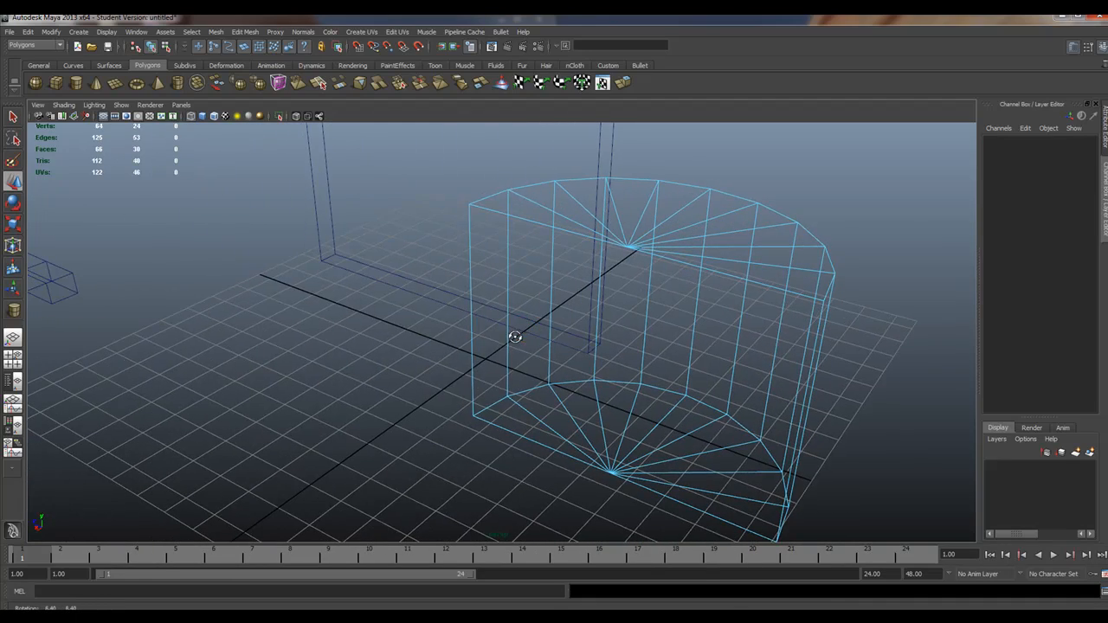
pyautogui.moveTo(606, 198); pyautogui.dragTo(641, 192, button='right')
pyautogui.click(607, 199)
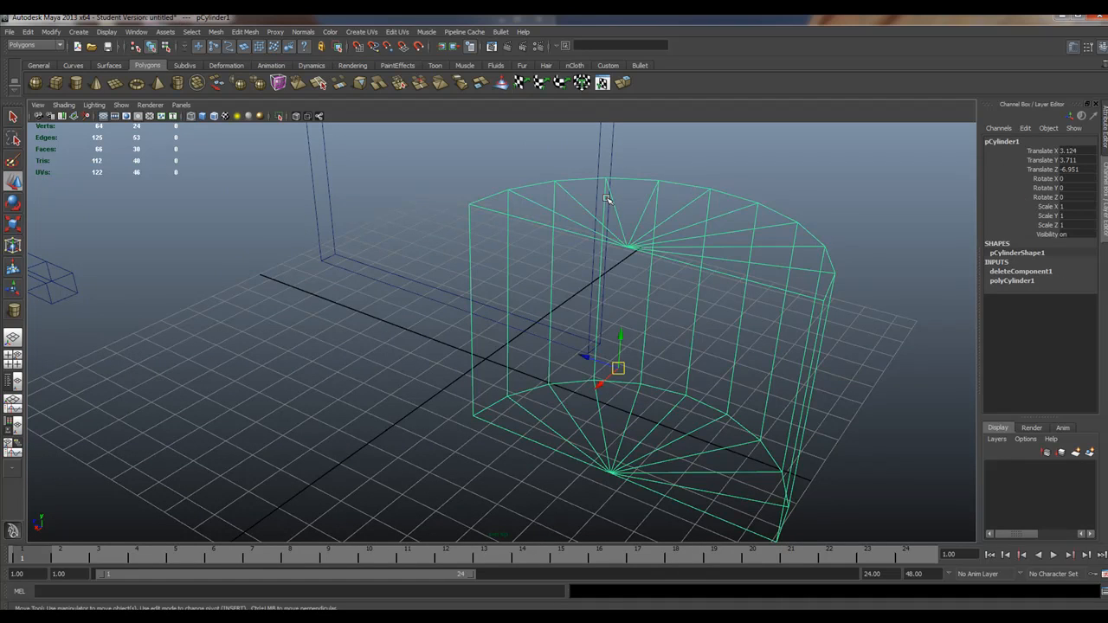
pyautogui.press('5')
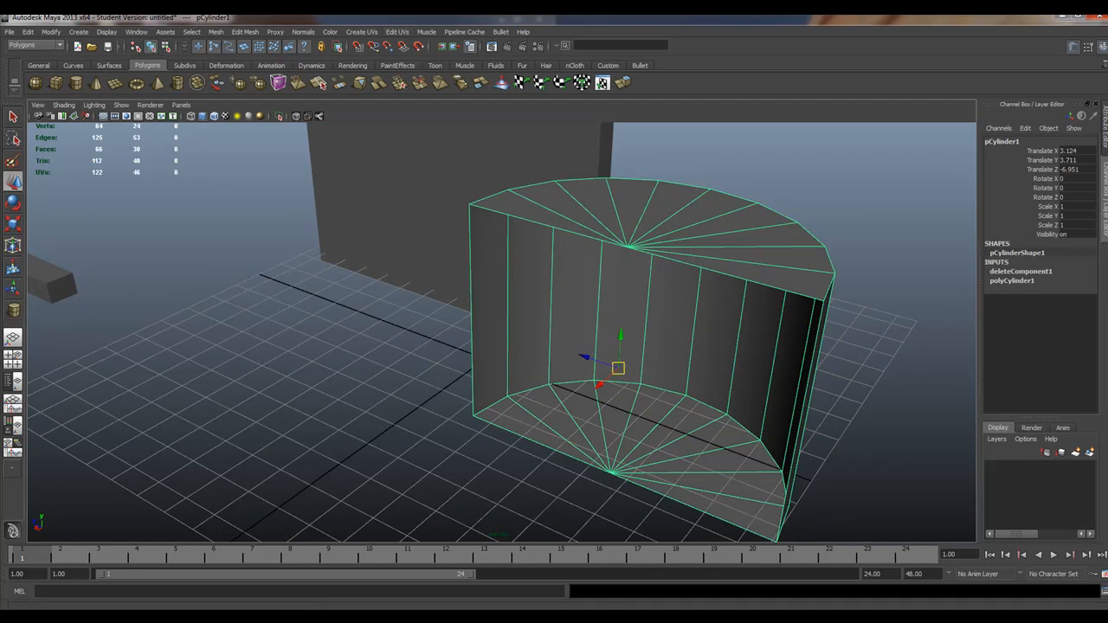
# Close one half of the cylinder's open cut side with Append to Polygon, bridging its upper border edge to the lower one.
pyautogui.click(250, 33)
pyautogui.click(276, 85)
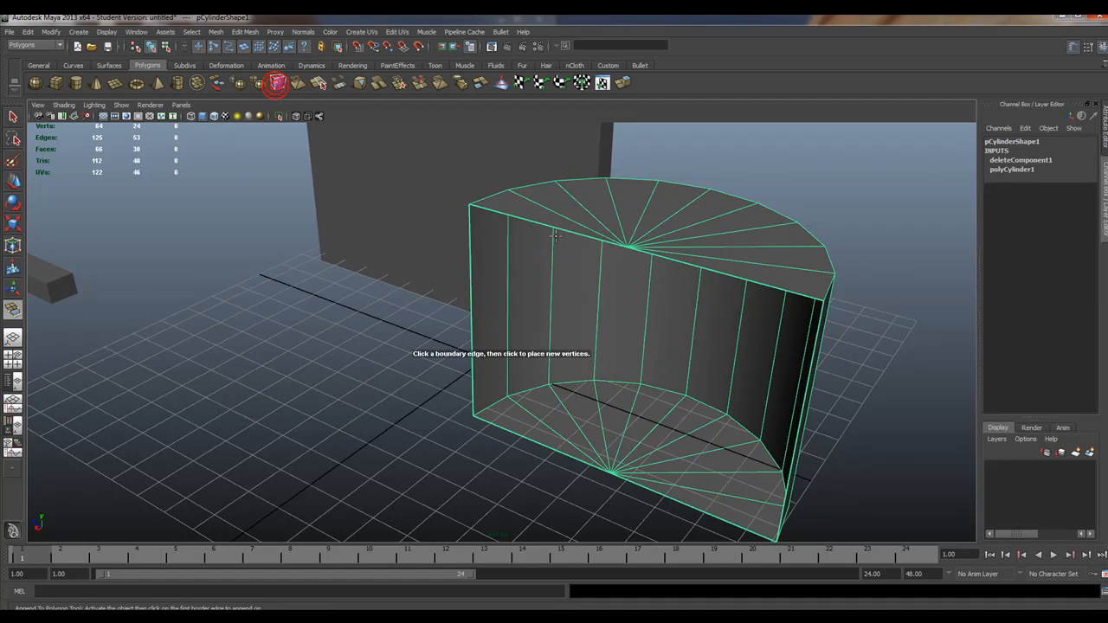
pyautogui.click(534, 222)
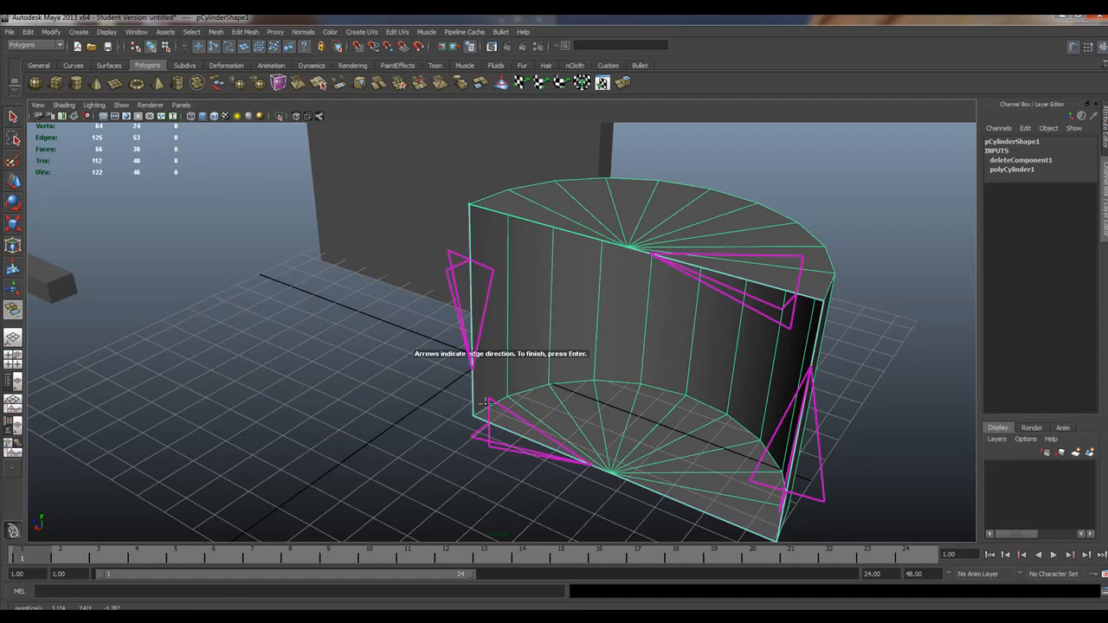
pyautogui.click(585, 463)
pyautogui.press('Return')
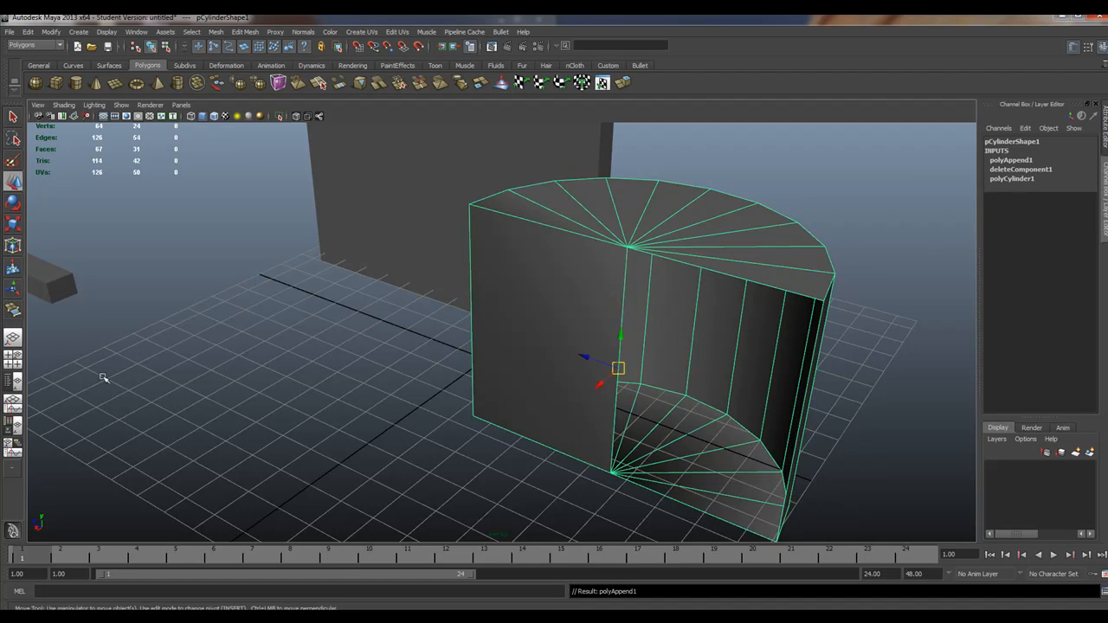
# Append a second polygon between the remaining upper and lower border edges to close the rest of the cut side.
pyautogui.click(15, 313)
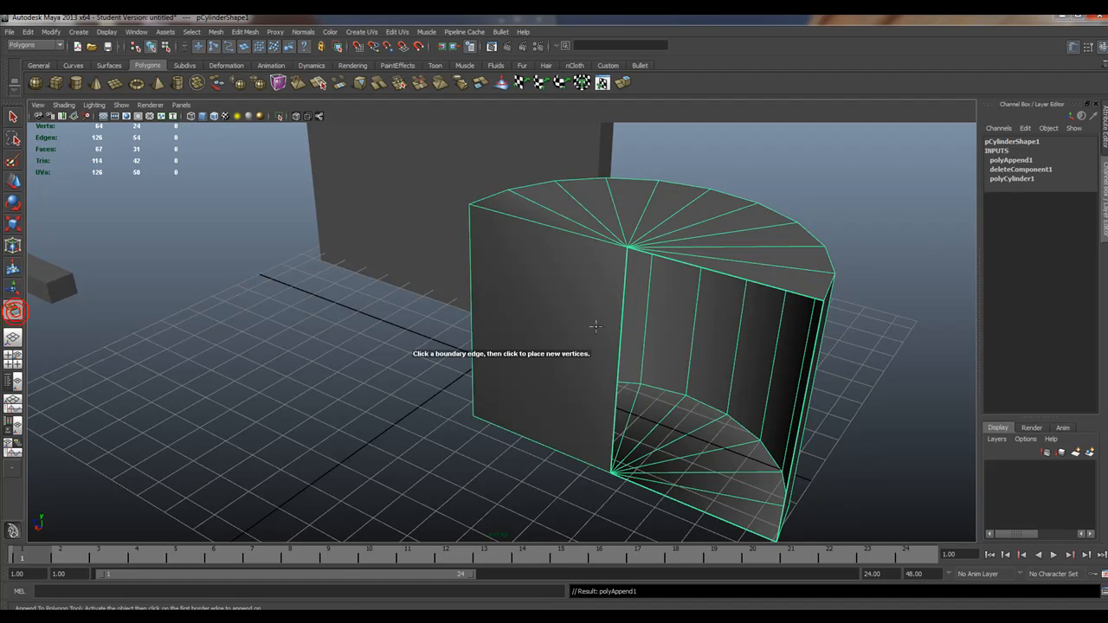
pyautogui.click(720, 273)
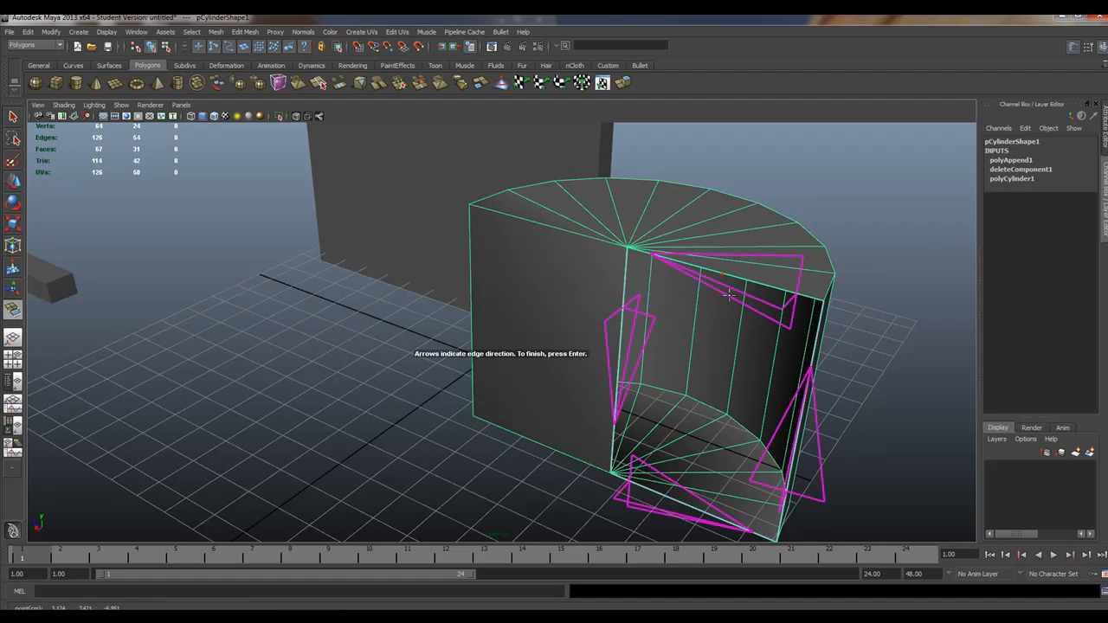
pyautogui.click(701, 513)
pyautogui.press('Return')
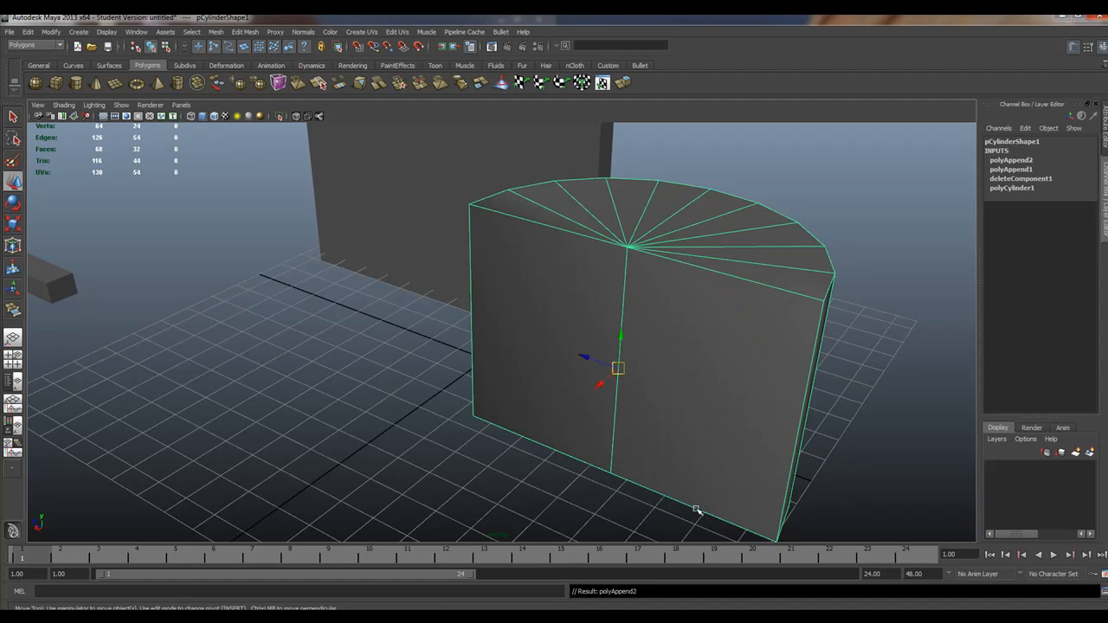
# Select both new flat faces of the half cylinder and extrude them outward into a long block with a rounded end.
pyautogui.keyDown('alt'); pyautogui.moveTo(545, 320); pyautogui.dragTo(576, 329); pyautogui.keyUp('alt')
pyautogui.moveTo(463, 308); pyautogui.dragTo(459, 335, button='right')
pyautogui.click(458, 334)
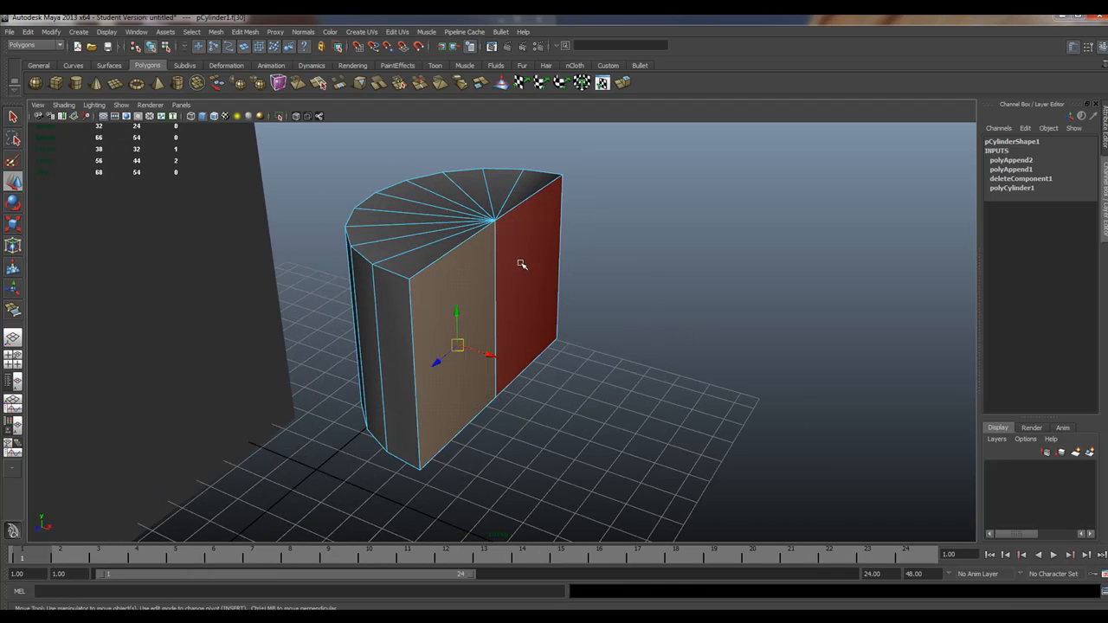
pyautogui.keyDown('shift'); pyautogui.click(522, 264); pyautogui.keyUp('shift')
pyautogui.keyDown('alt'); pyautogui.moveTo(545, 502); pyautogui.dragTo(568, 488); pyautogui.keyUp('alt')
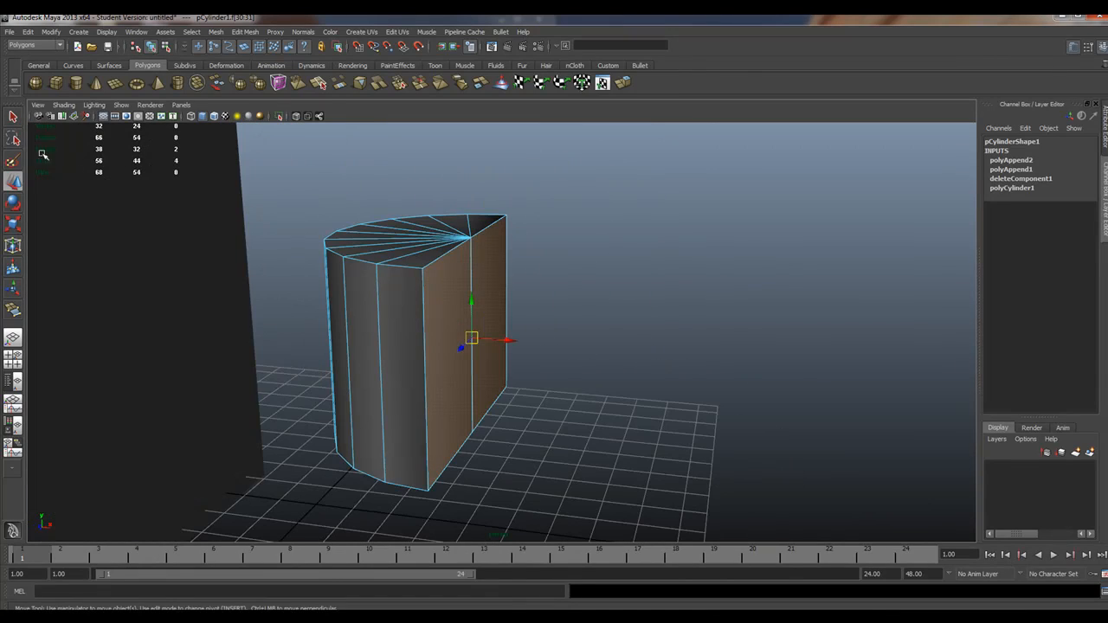
pyautogui.moveTo(655, 317)
pyautogui.keyDown('alt'); pyautogui.mouseDown()
pyautogui.moveTo(614, 346)
pyautogui.moveTo(648, 326)
pyautogui.mouseUp(); pyautogui.keyUp('alt')
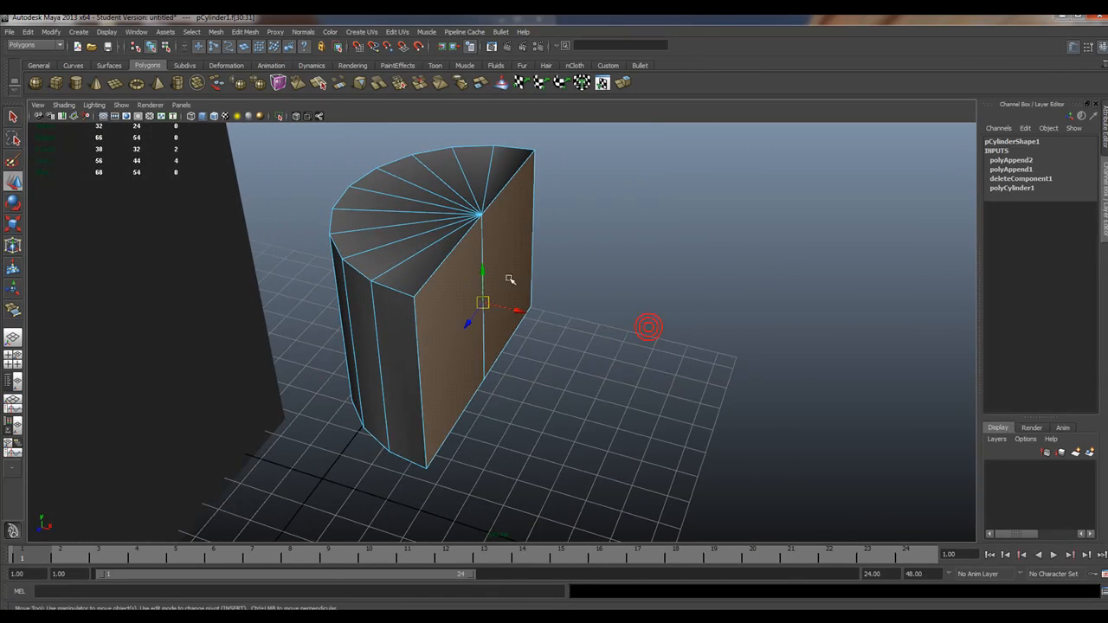
pyautogui.keyDown('alt'); pyautogui.moveTo(510, 279); pyautogui.dragTo(415, 327); pyautogui.keyUp('alt')
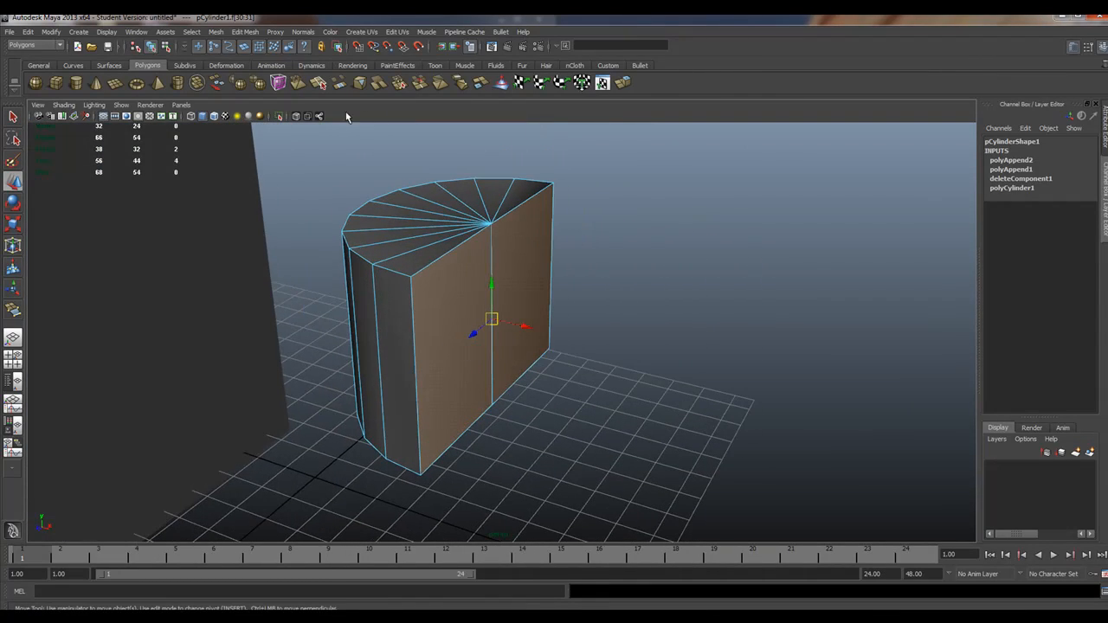
pyautogui.keyDown('alt'); pyautogui.moveTo(517, 317); pyautogui.dragTo(526, 342); pyautogui.keyUp('alt')
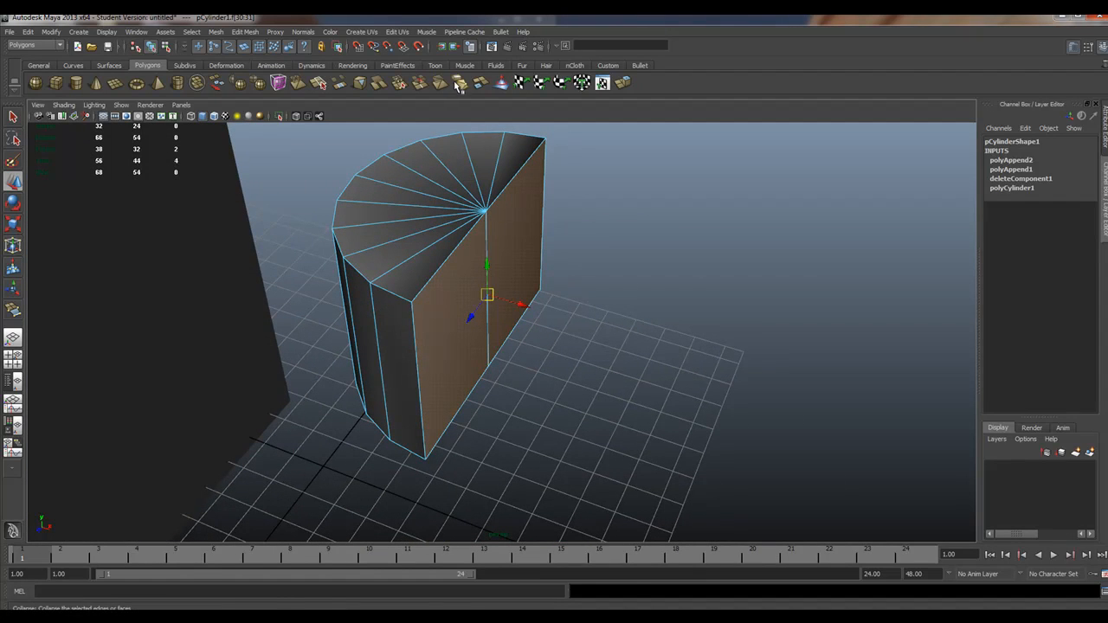
pyautogui.click(624, 94)
pyautogui.moveTo(482, 346); pyautogui.dragTo(934, 395)
# In object mode, rotate the extruded shape to -90 degrees about Z so its rounded end points up.
pyautogui.scroll(-5, 435, 251)
pyautogui.keyDown('alt'); pyautogui.moveTo(480, 271); pyautogui.dragTo(527, 283); pyautogui.keyUp('alt')
pyautogui.moveTo(527, 283); pyautogui.dragTo(548, 272, button='right')
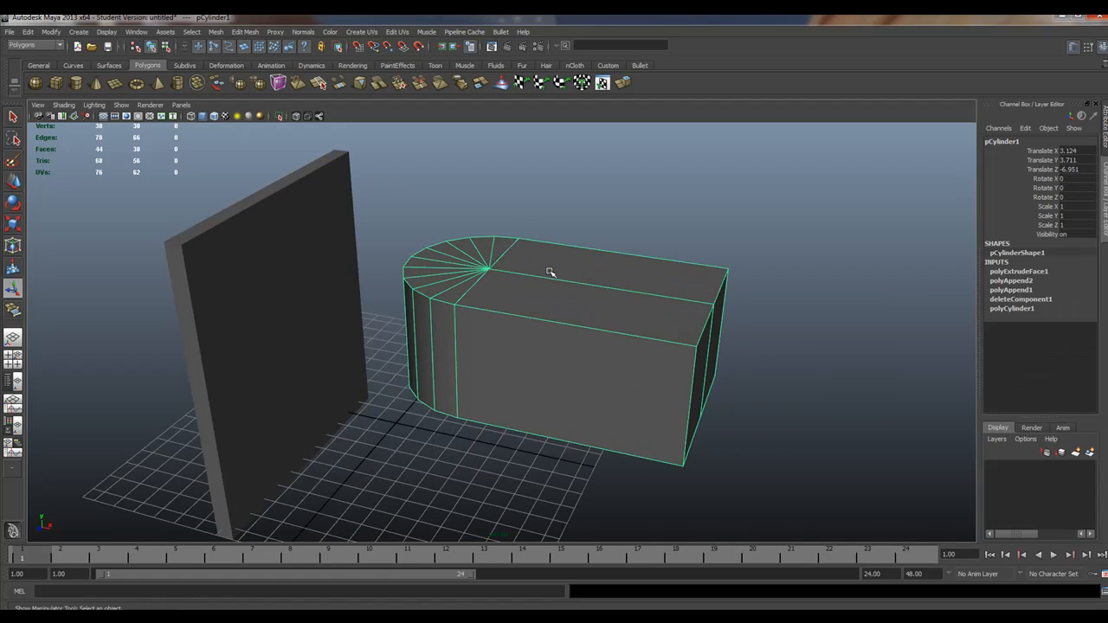
pyautogui.press('e')
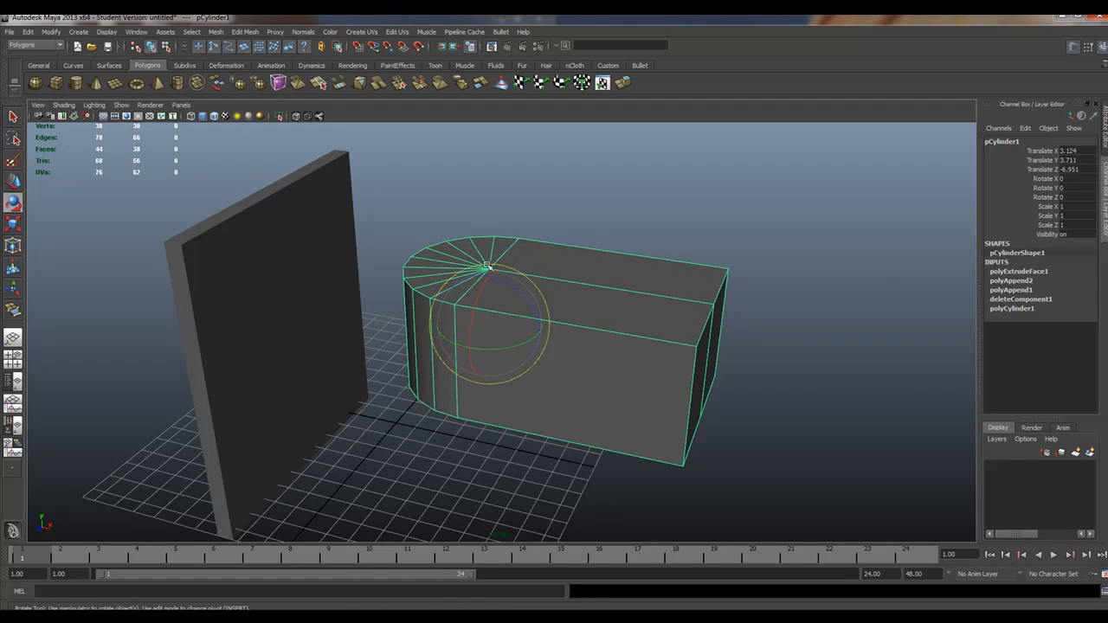
pyautogui.moveTo(509, 288); pyautogui.dragTo(554, 346)
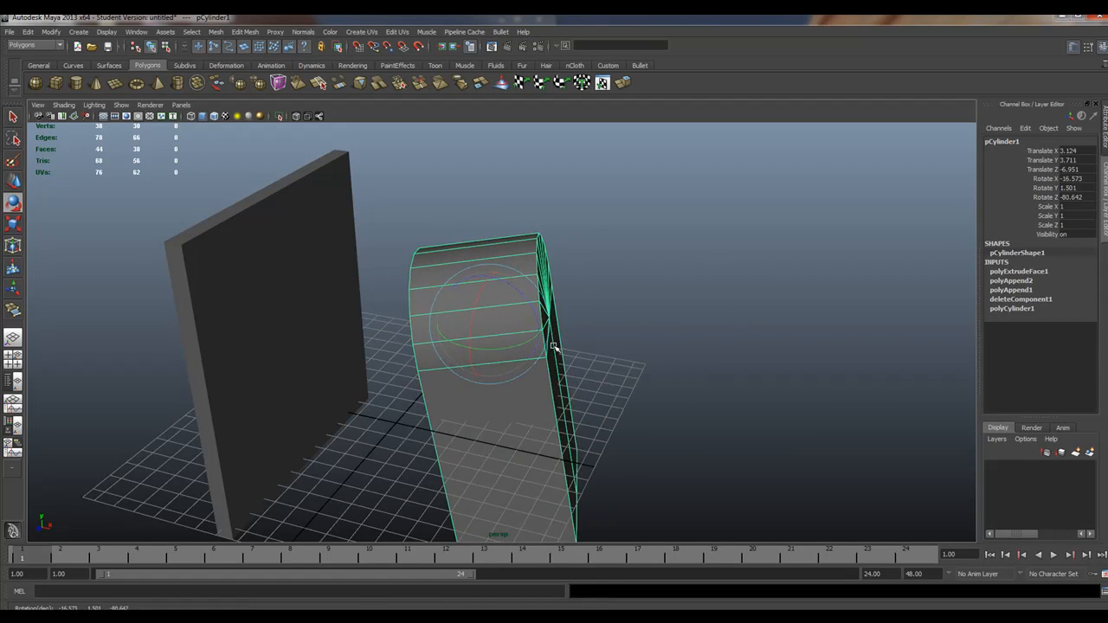
pyautogui.hotkey('ctrl', 'z')
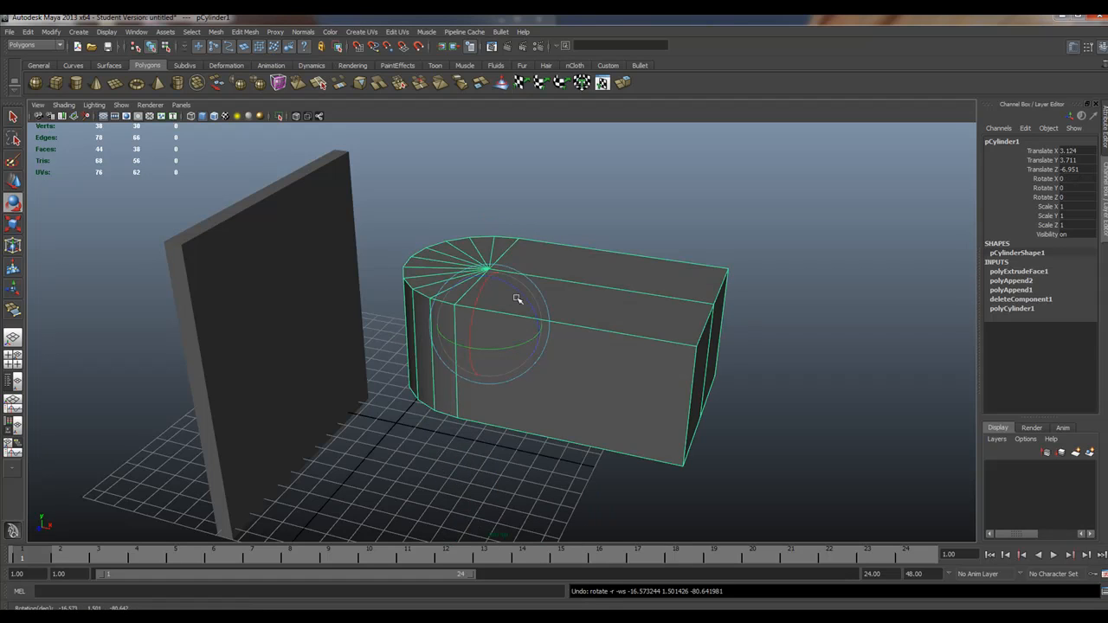
pyautogui.moveTo(511, 288); pyautogui.dragTo(551, 359)
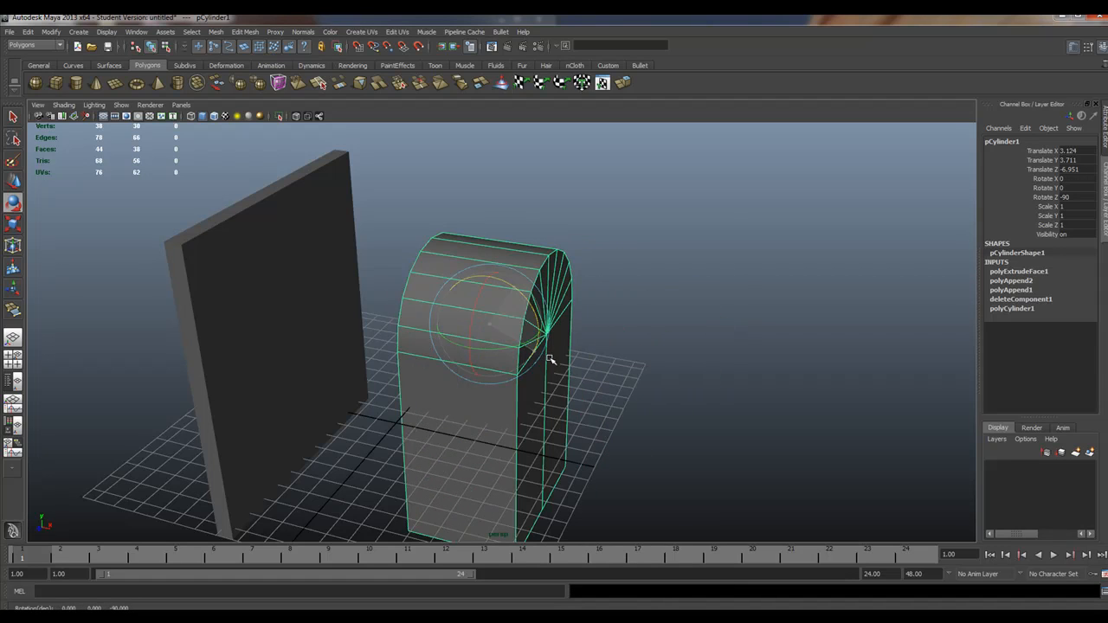
# Move the arched block up along Y to about 9.587.
pyautogui.press('w')
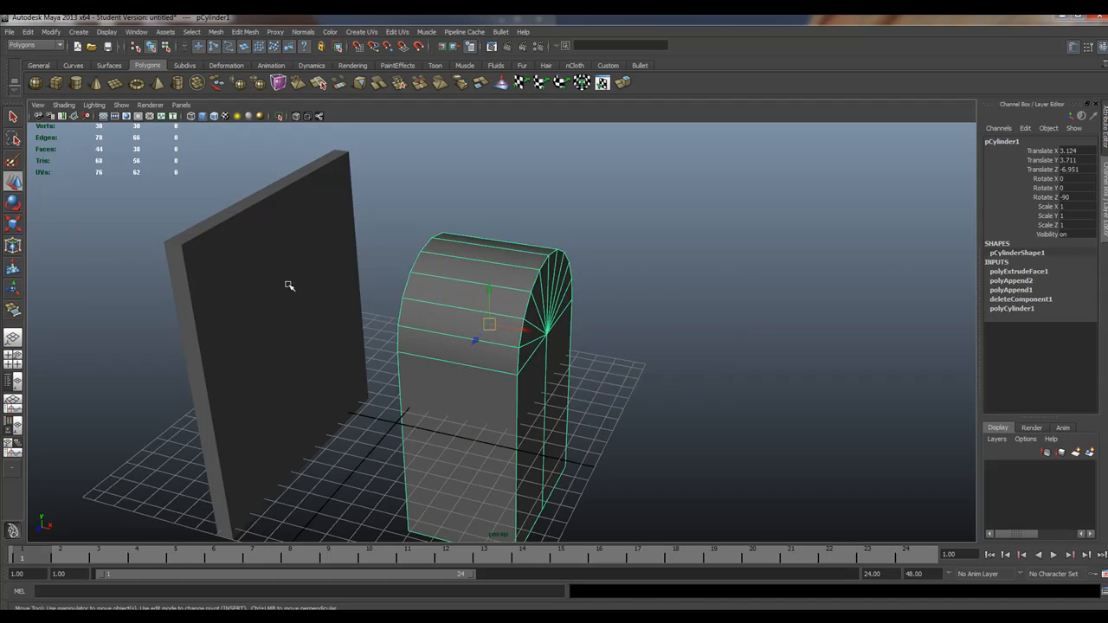
pyautogui.moveTo(490, 291); pyautogui.dragTo(495, 197)
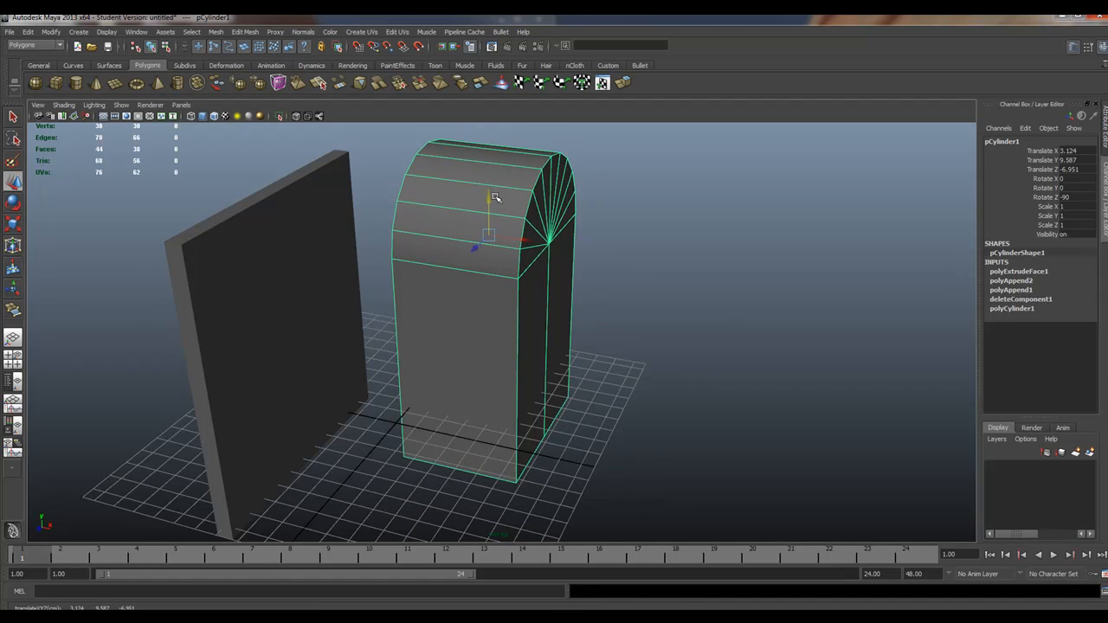
pyautogui.keyDown('alt'); pyautogui.moveTo(516, 280); pyautogui.dragTo(369, 300); pyautogui.keyUp('alt')
# Scale the arched block uniformly to about 0.701 and stretch it lengthwise along the X handle.
pyautogui.click(336, 244)
pyautogui.click(451, 282)
pyautogui.click(347, 278)
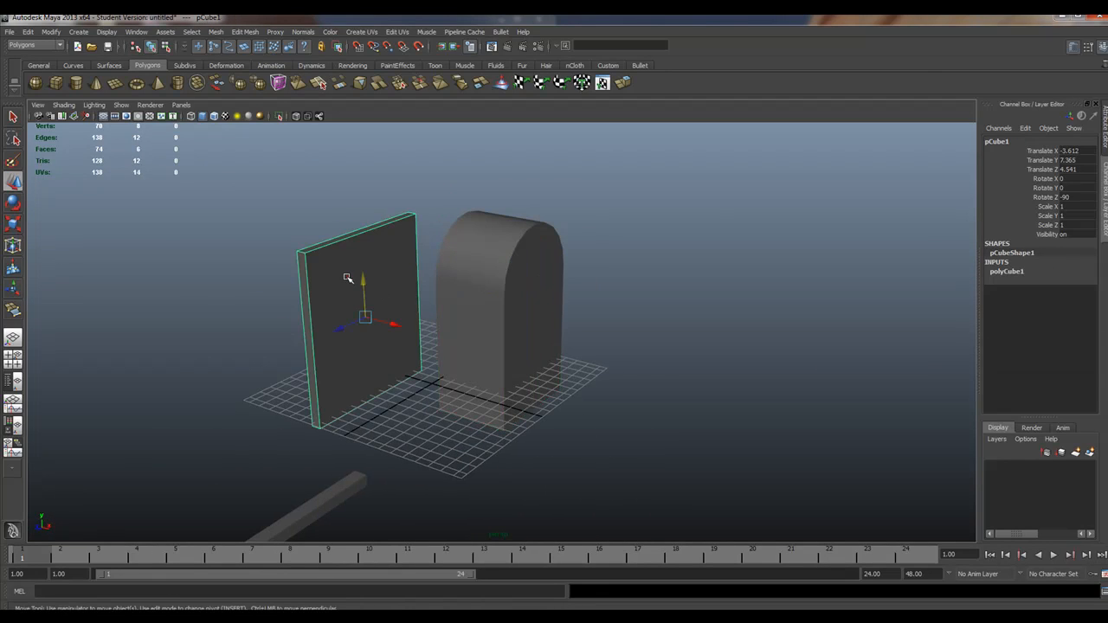
pyautogui.click(483, 272)
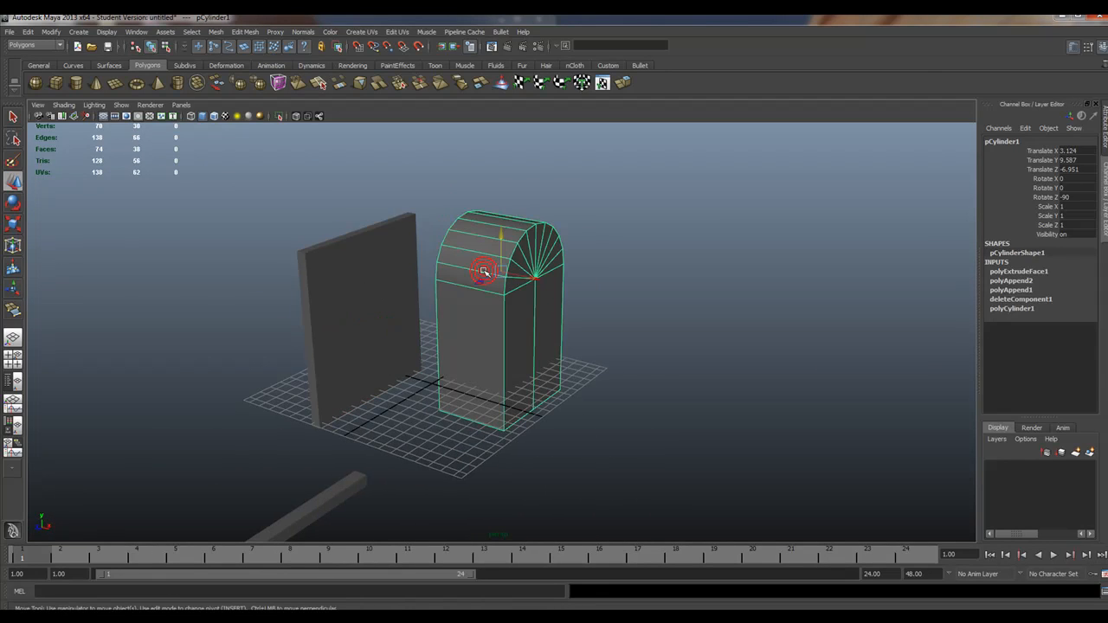
pyautogui.click(13, 223)
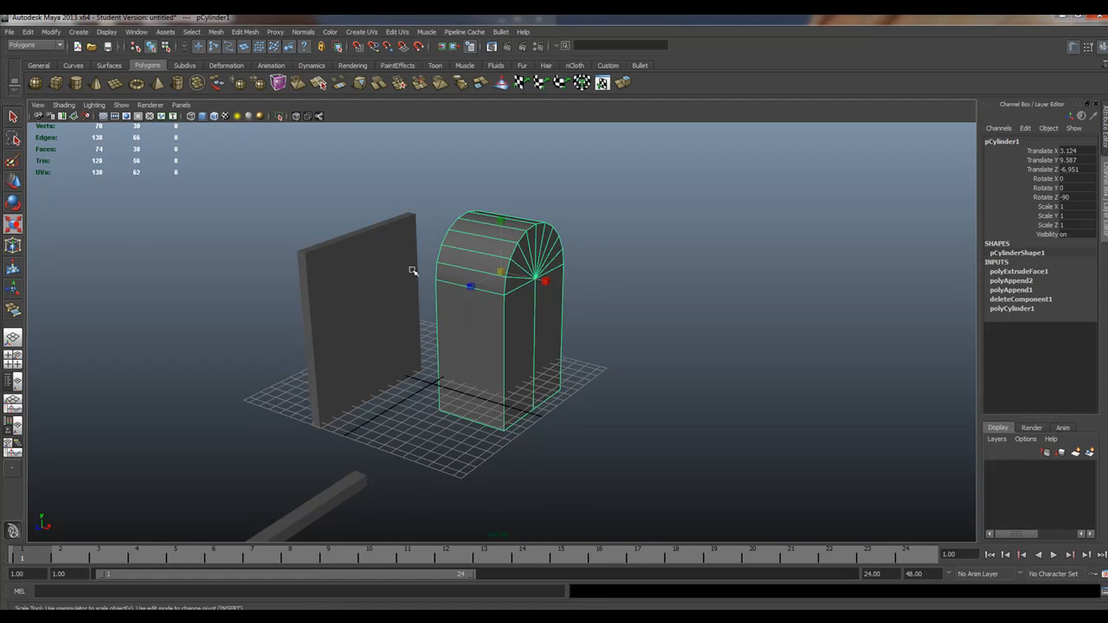
pyautogui.moveTo(506, 272); pyautogui.dragTo(463, 273)
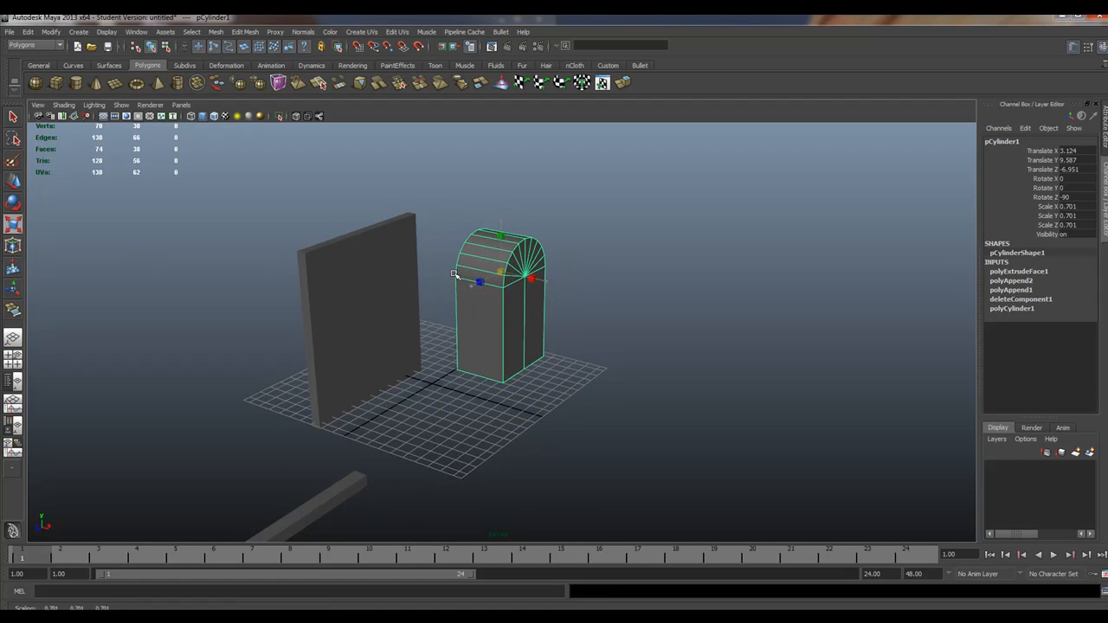
pyautogui.moveTo(543, 280); pyautogui.dragTo(605, 280)
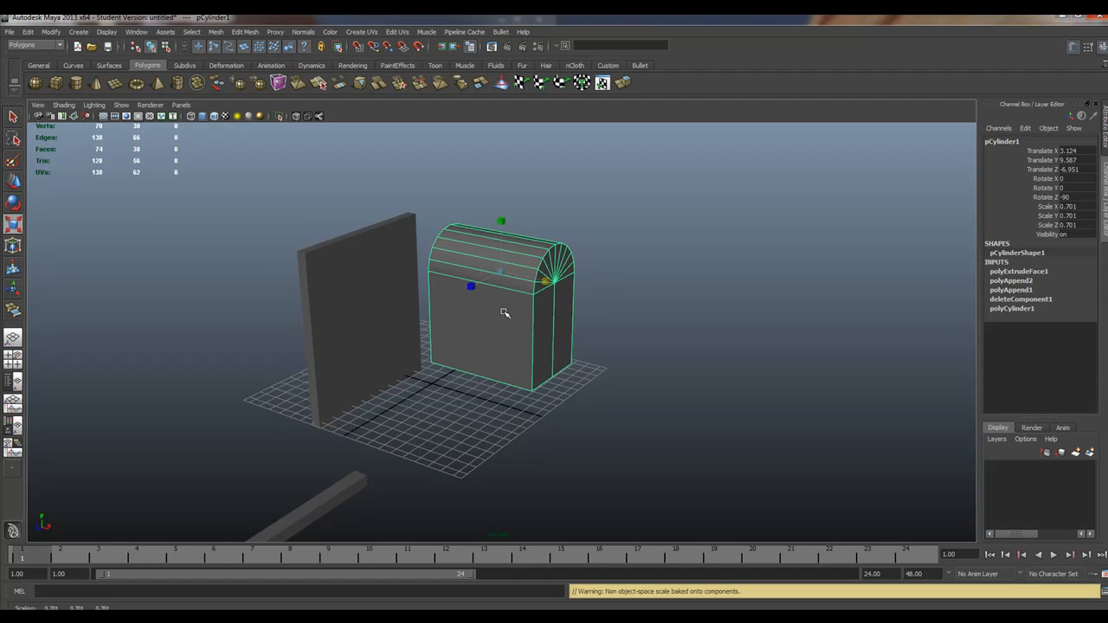
pyautogui.keyDown('alt'); pyautogui.moveTo(563, 353); pyautogui.dragTo(549, 359); pyautogui.keyUp('alt')
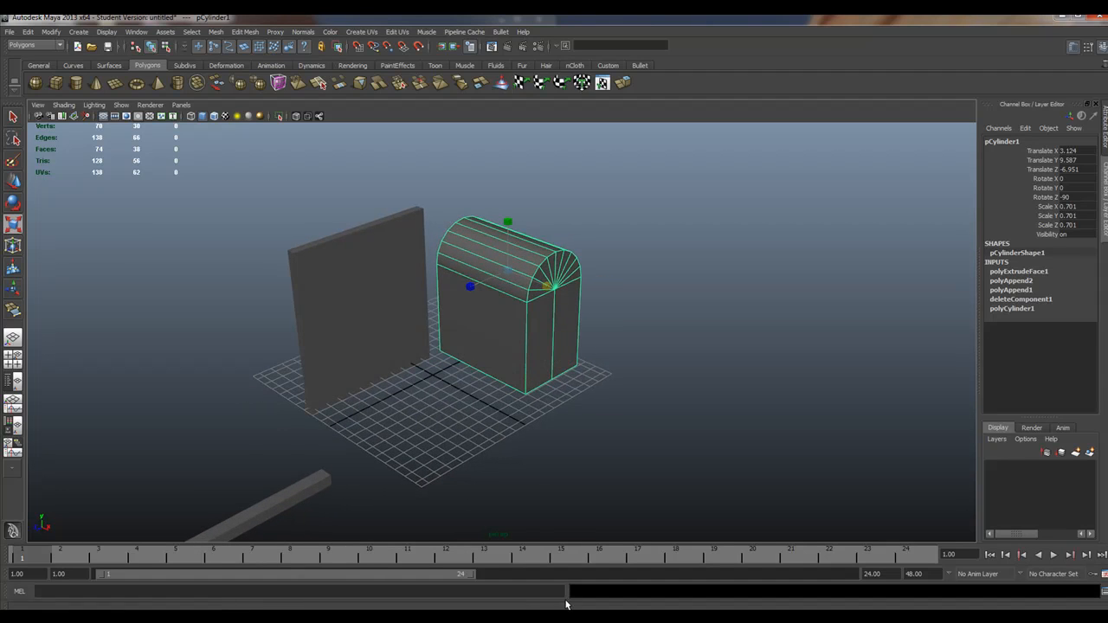
# Select the thin upright wall slab and set its Subdivisions Depth to 4.
pyautogui.keyDown('alt'); pyautogui.moveTo(427, 314); pyautogui.dragTo(396, 309); pyautogui.keyUp('alt')
pyautogui.click(349, 303)
pyautogui.keyDown('alt'); pyautogui.moveTo(501, 310); pyautogui.dragTo(469, 313); pyautogui.keyUp('alt')
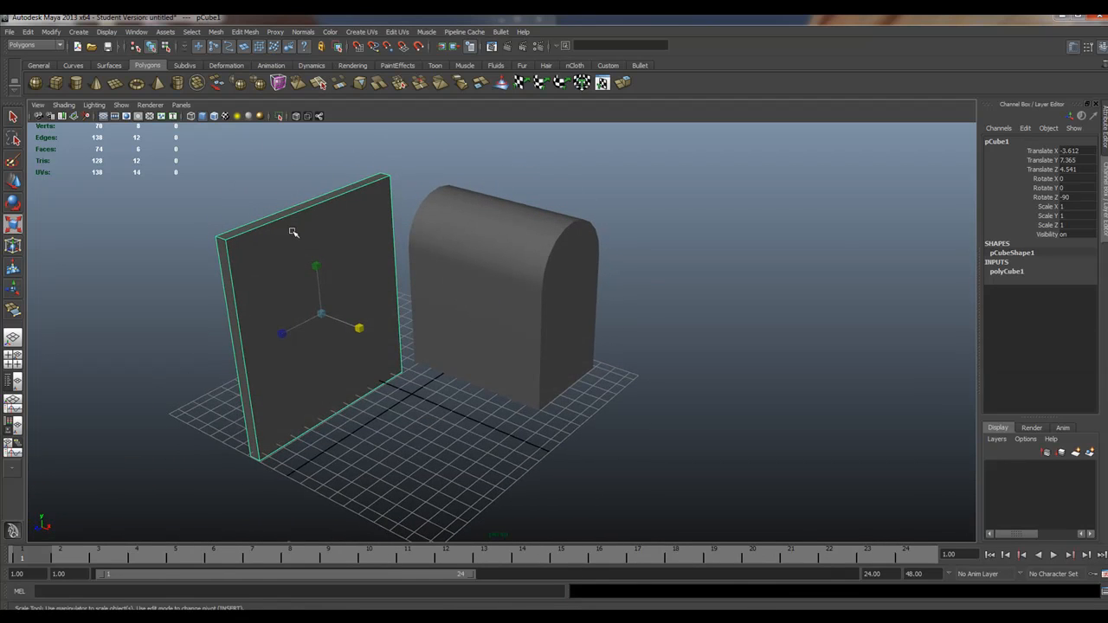
pyautogui.keyDown('alt'); pyautogui.moveTo(293, 232); pyautogui.dragTo(283, 236); pyautogui.keyUp('alt')
pyautogui.keyDown('alt'); pyautogui.moveTo(284, 235); pyautogui.dragTo(351, 265, button='middle'); pyautogui.keyUp('alt')
pyautogui.keyDown('alt'); pyautogui.moveTo(341, 256); pyautogui.dragTo(389, 260, button='right'); pyautogui.keyUp('alt')
pyautogui.keyDown('alt'); pyautogui.moveTo(389, 261); pyautogui.dragTo(416, 284, button='middle'); pyautogui.keyUp('alt')
pyautogui.keyDown('alt'); pyautogui.moveTo(389, 260); pyautogui.dragTo(368, 270, button='right'); pyautogui.keyUp('alt')
pyautogui.moveTo(368, 270)
pyautogui.keyDown('alt'); pyautogui.mouseDown()
pyautogui.moveTo(370, 278)
pyautogui.moveTo(358, 267)
pyautogui.mouseUp(); pyautogui.keyUp('alt')
pyautogui.click(1017, 271)
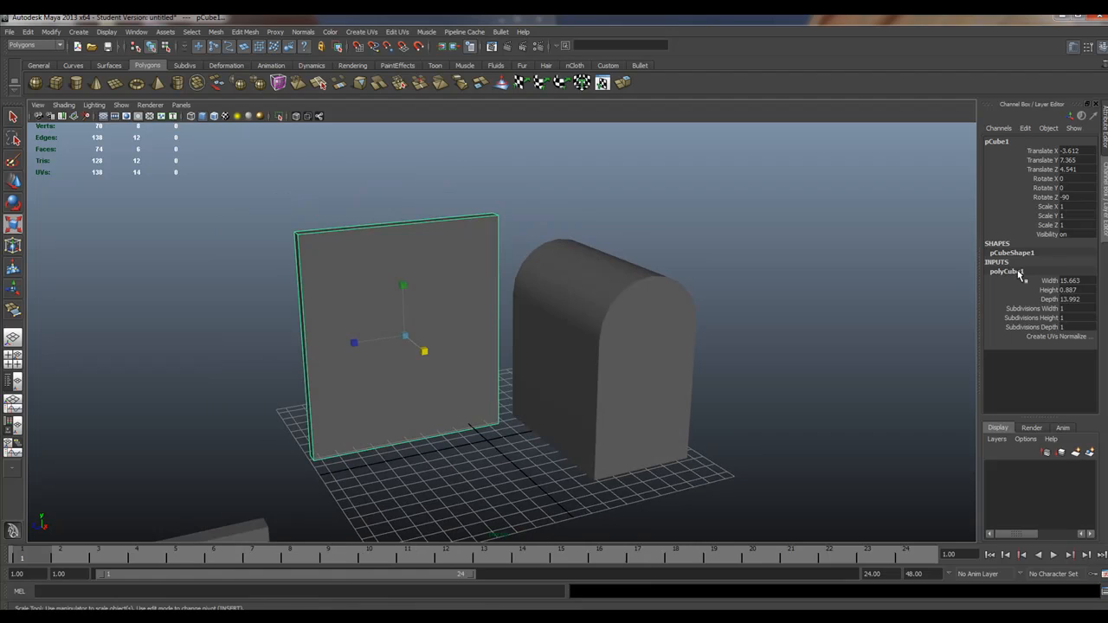
pyautogui.click(1074, 307)
pyautogui.click(1076, 326)
pyautogui.write('4')
pyautogui.press('Return')
# Try a Subdivisions Height of 4 on the wall slab.
pyautogui.click(1068, 318)
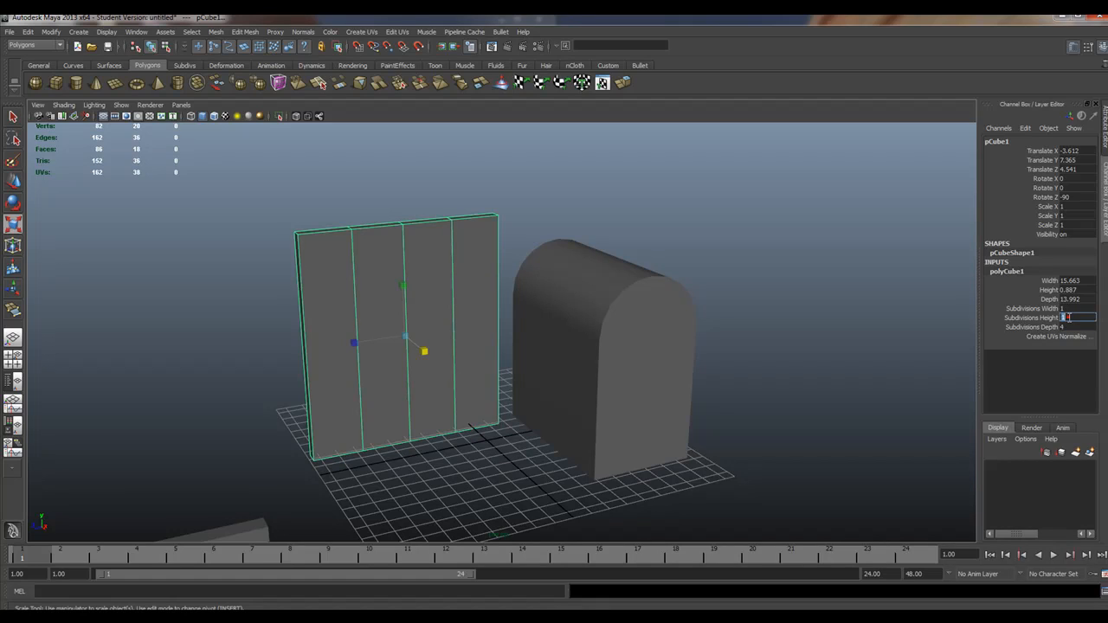
pyautogui.write('4')
pyautogui.press('Return')
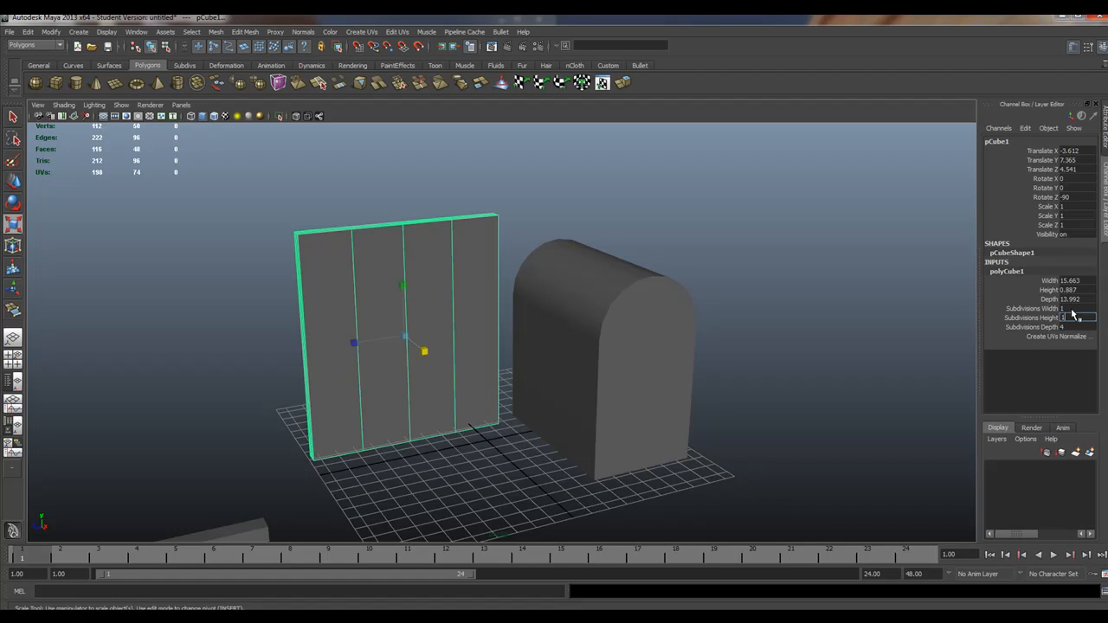
# Set the wall slab's Subdivisions Width to 4, keeping Subdivisions Height at 1, and check the grid on its faces.
pyautogui.click(1071, 308)
pyautogui.write('4')
pyautogui.press('Return')
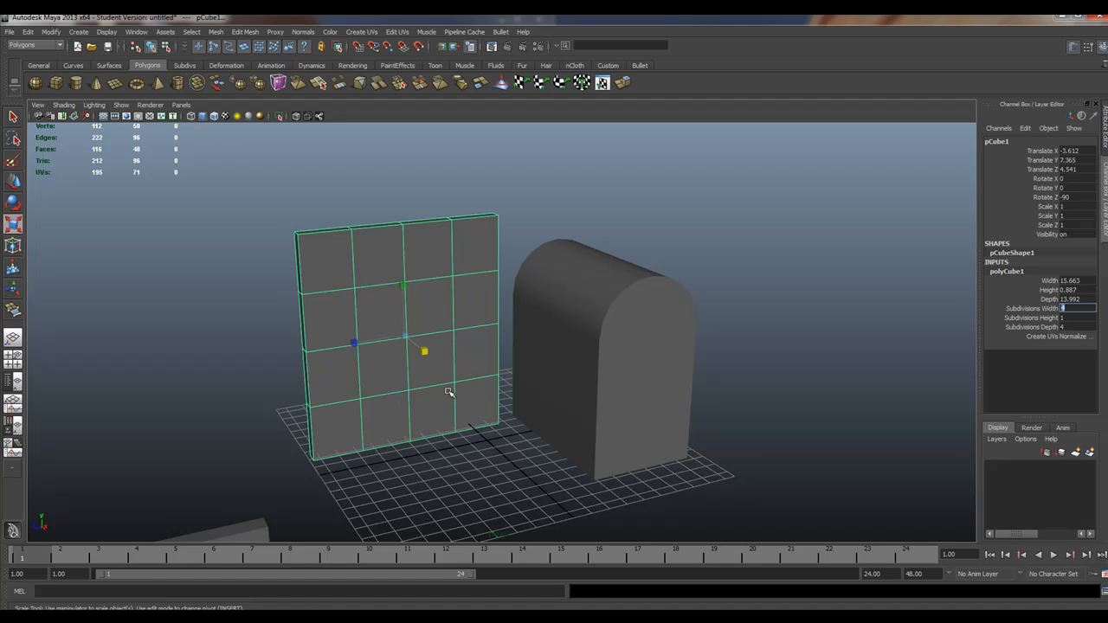
pyautogui.keyDown('alt'); pyautogui.moveTo(302, 287); pyautogui.dragTo(403, 312); pyautogui.keyUp('alt')
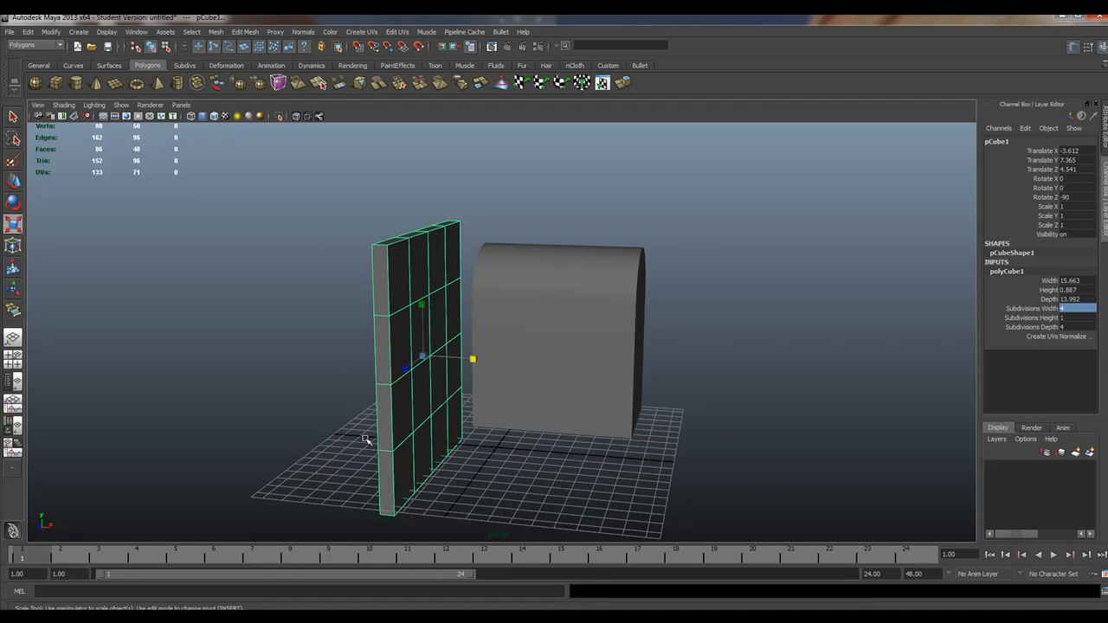
pyautogui.keyDown('alt'); pyautogui.moveTo(367, 441); pyautogui.dragTo(330, 427); pyautogui.keyUp('alt')
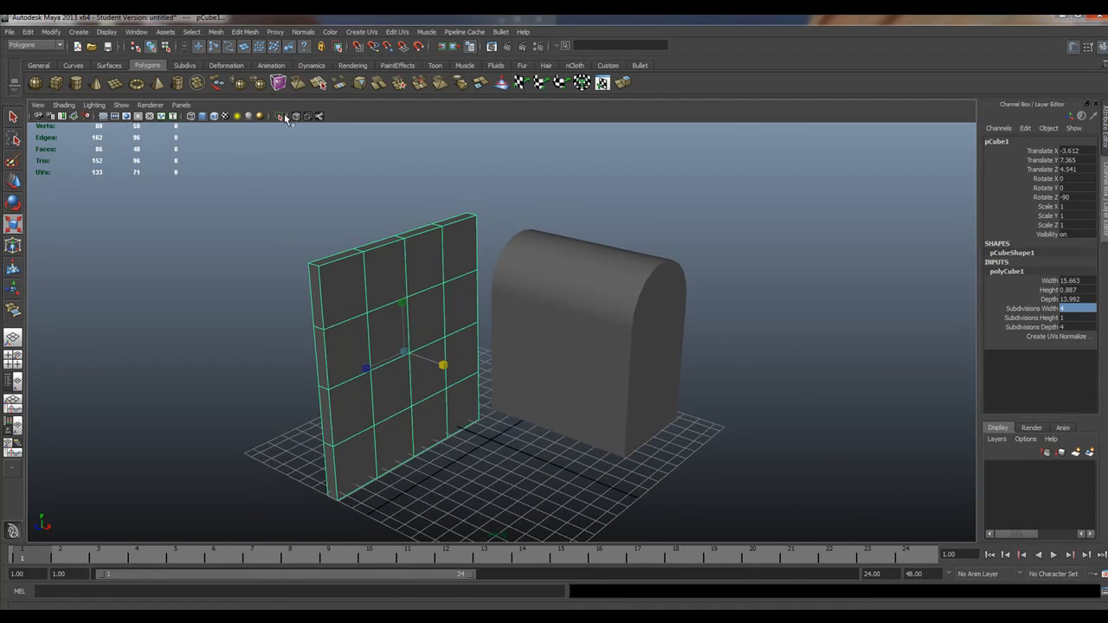
# Select the arched block and move it along Z to about 4.561, roughly centring it on the wall slab.
pyautogui.click(542, 283)
pyautogui.keyDown('alt'); pyautogui.moveTo(547, 286); pyautogui.dragTo(481, 338); pyautogui.keyUp('alt')
pyautogui.click(14, 182)
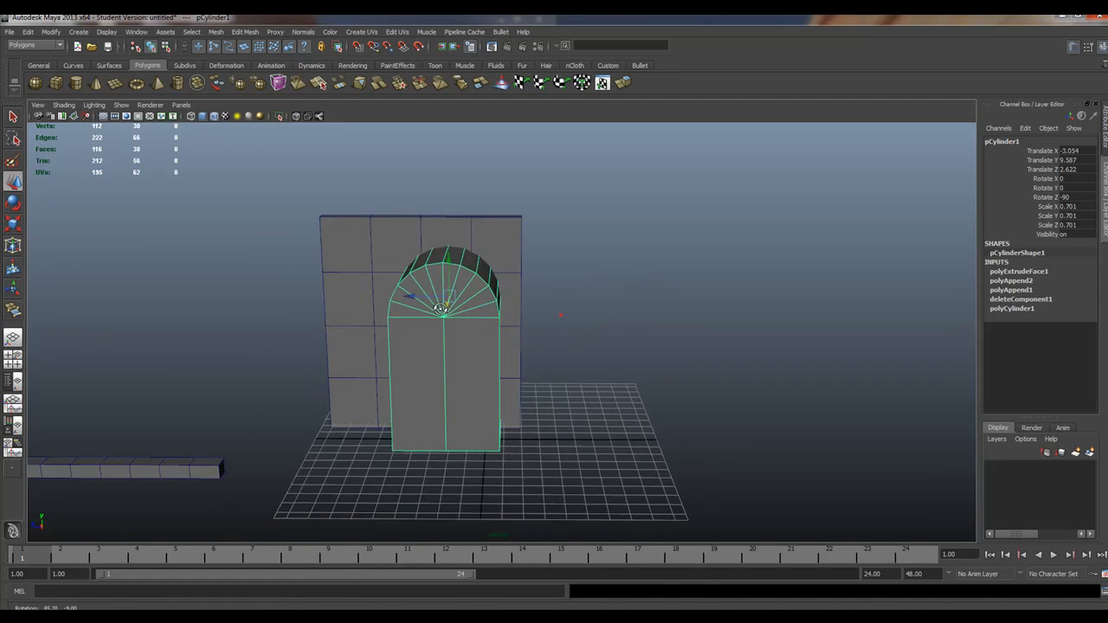
pyautogui.keyDown('alt'); pyautogui.moveTo(441, 309); pyautogui.dragTo(378, 307); pyautogui.keyUp('alt')
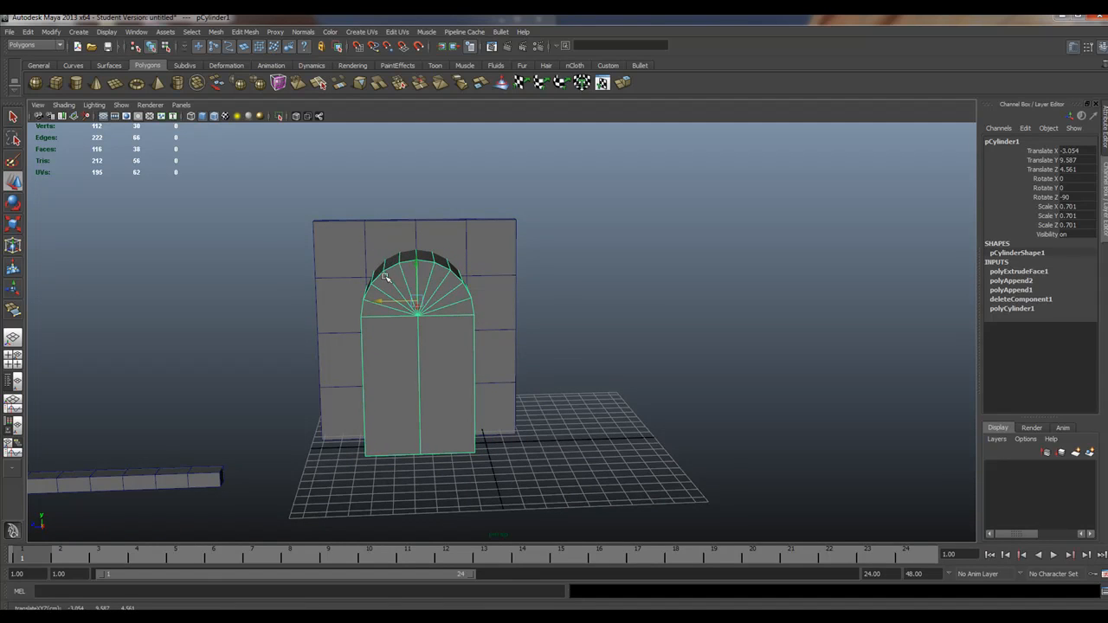
# Relocate the arched block's pivot to the topmost vertex of its rounded front end.
pyautogui.keyDown('alt'); pyautogui.moveTo(386, 277); pyautogui.dragTo(472, 296); pyautogui.keyUp('alt')
pyautogui.keyDown('alt'); pyautogui.moveTo(472, 296); pyautogui.dragTo(602, 331, button='right'); pyautogui.keyUp('alt')
pyautogui.keyDown('alt'); pyautogui.moveTo(552, 312); pyautogui.dragTo(544, 317); pyautogui.keyUp('alt')
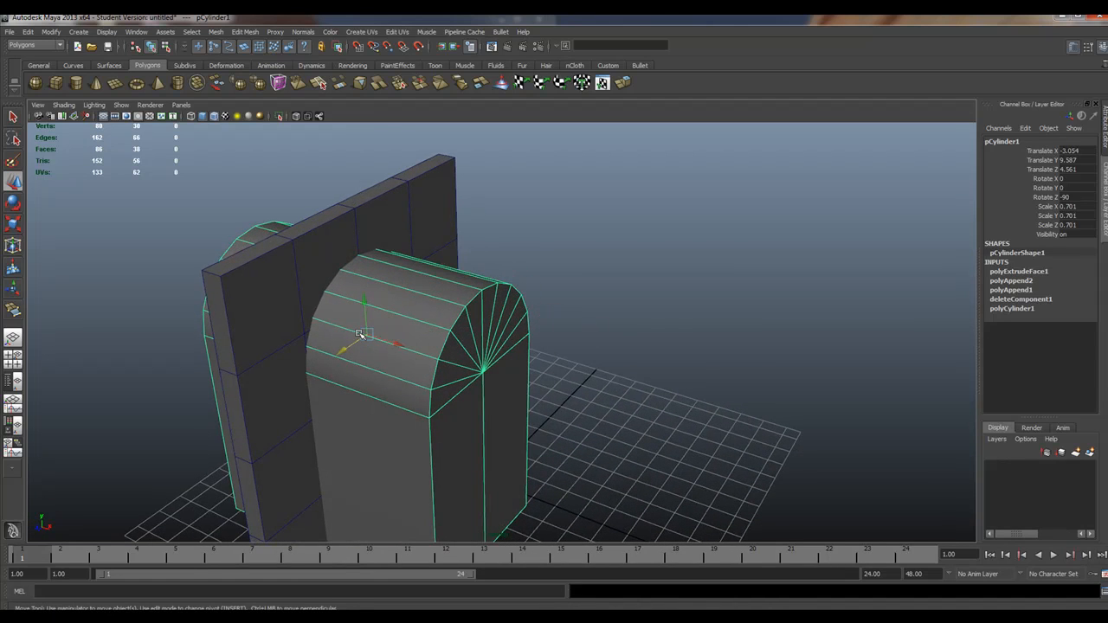
pyautogui.press('Insert')
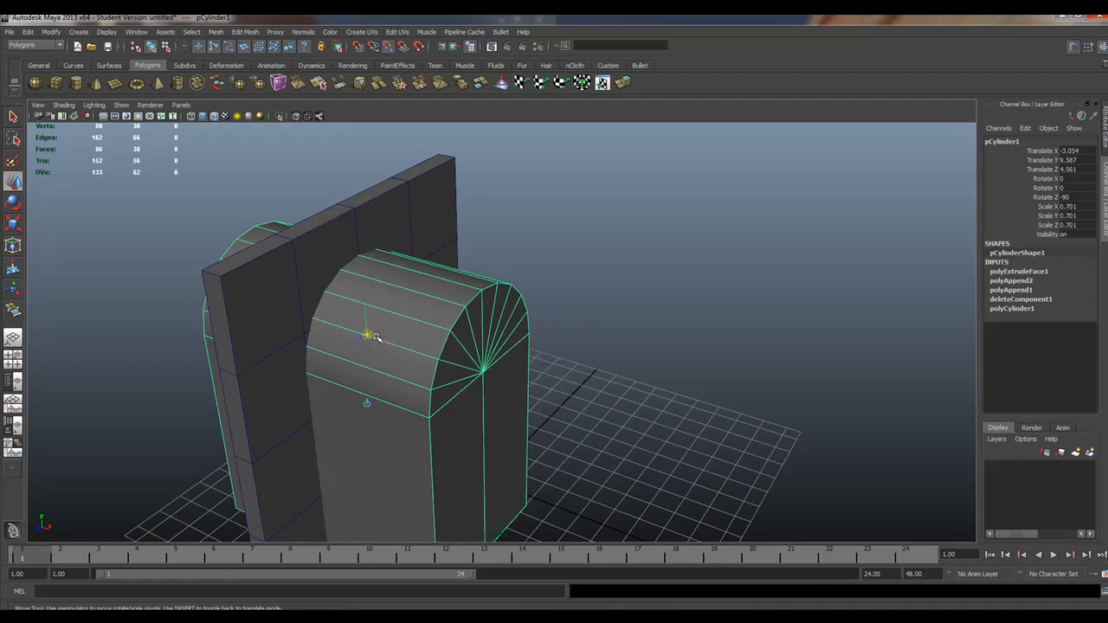
pyautogui.moveTo(364, 334); pyautogui.dragTo(480, 292)
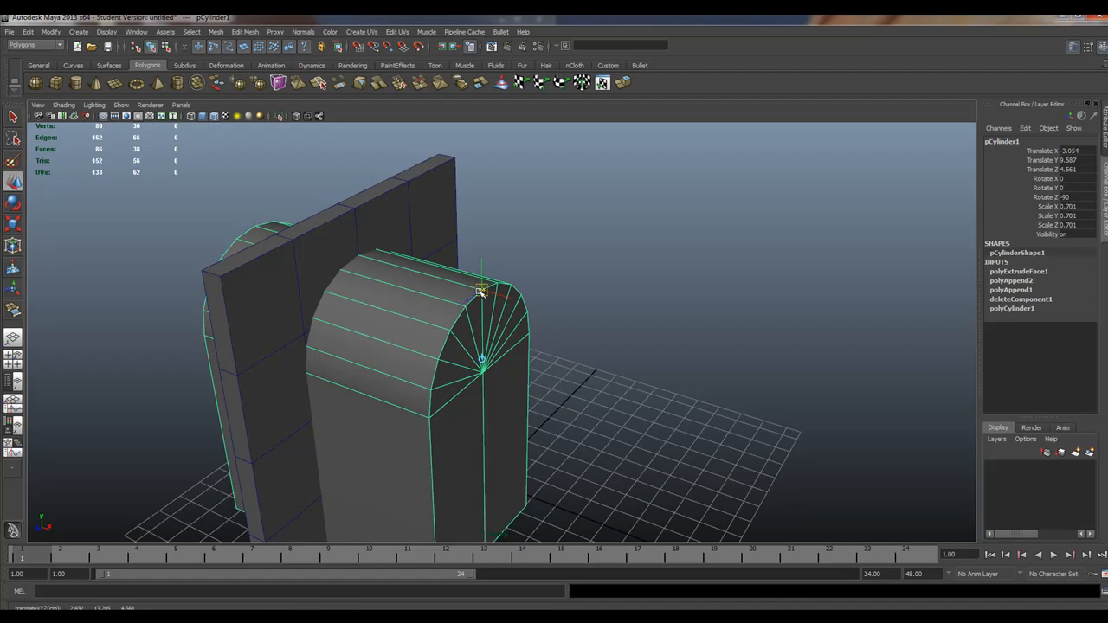
pyautogui.press('Insert')
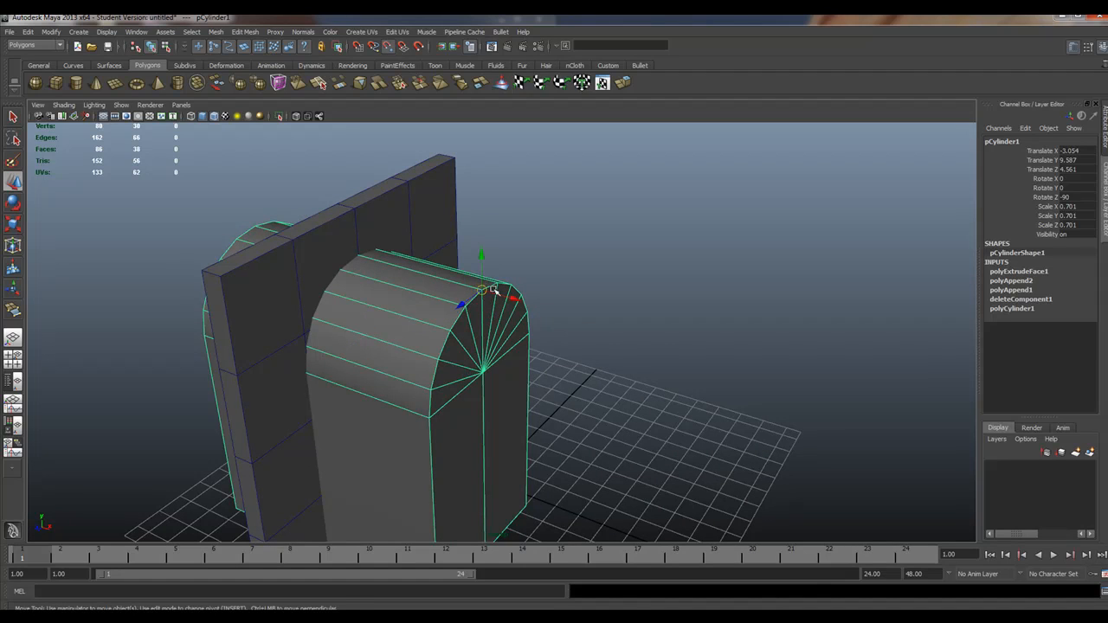
# Snap the arched block to the wall's top centre vertex, and reposition it through the slab at about X -4.215, Y 9.64.
pyautogui.moveTo(482, 289); pyautogui.dragTo(355, 220)
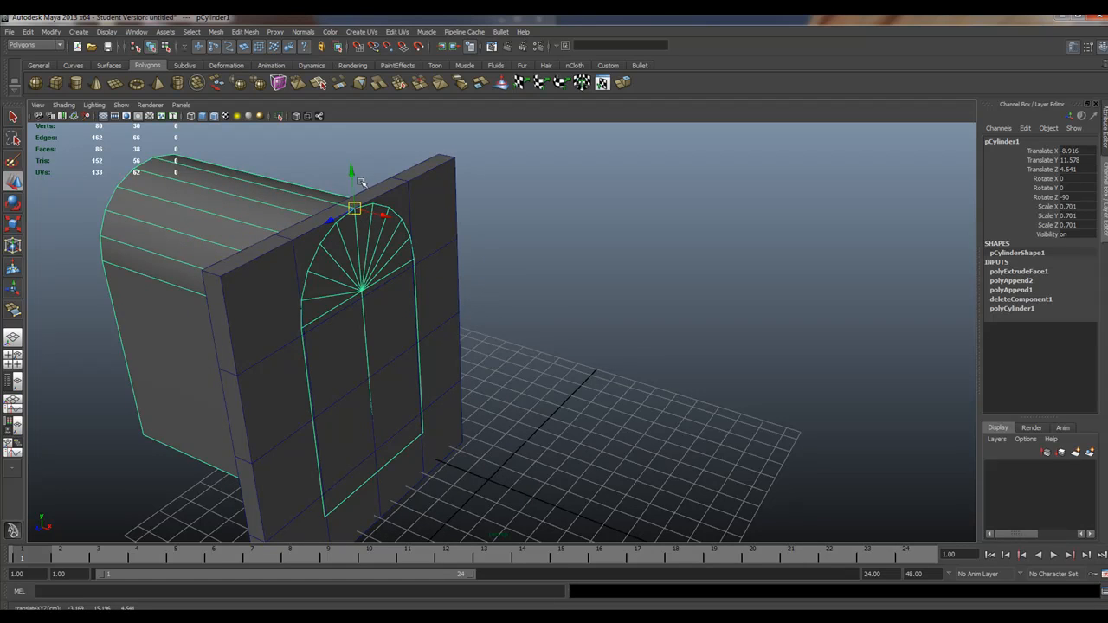
pyautogui.moveTo(352, 186); pyautogui.dragTo(360, 219)
pyautogui.moveTo(398, 276); pyautogui.dragTo(460, 297)
pyautogui.keyDown('alt'); pyautogui.moveTo(375, 179); pyautogui.dragTo(316, 291); pyautogui.keyUp('alt')
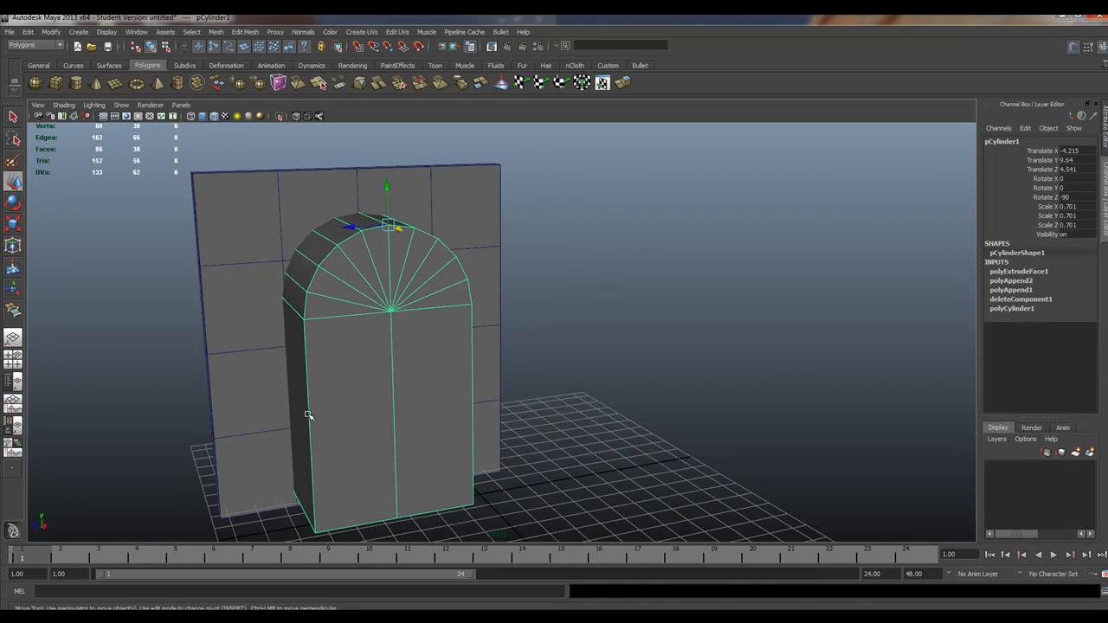
pyautogui.keyDown('alt'); pyautogui.moveTo(314, 413); pyautogui.dragTo(613, 327); pyautogui.keyUp('alt')
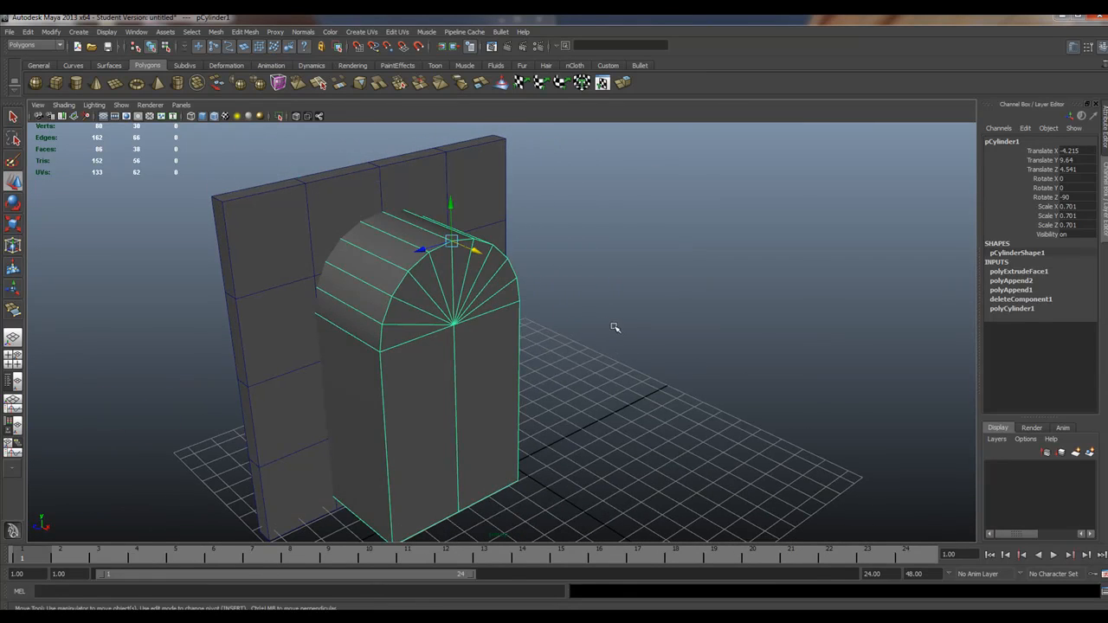
# Try a Boolean Difference with the arched block selected first and the wall slab second, and undo it.
pyautogui.click(290, 220)
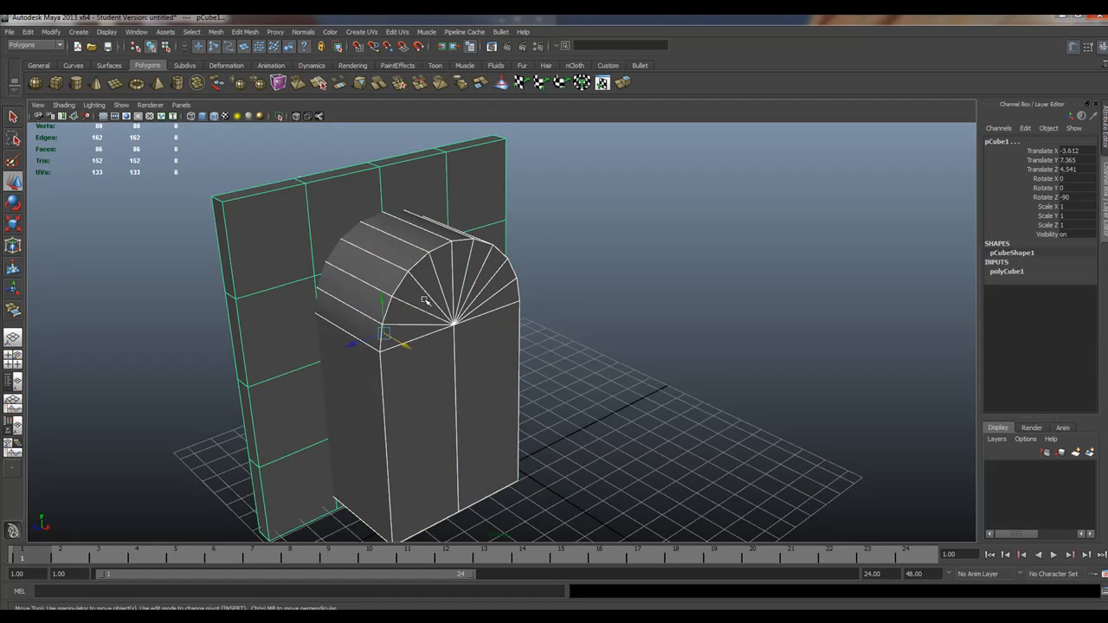
pyautogui.click(215, 32)
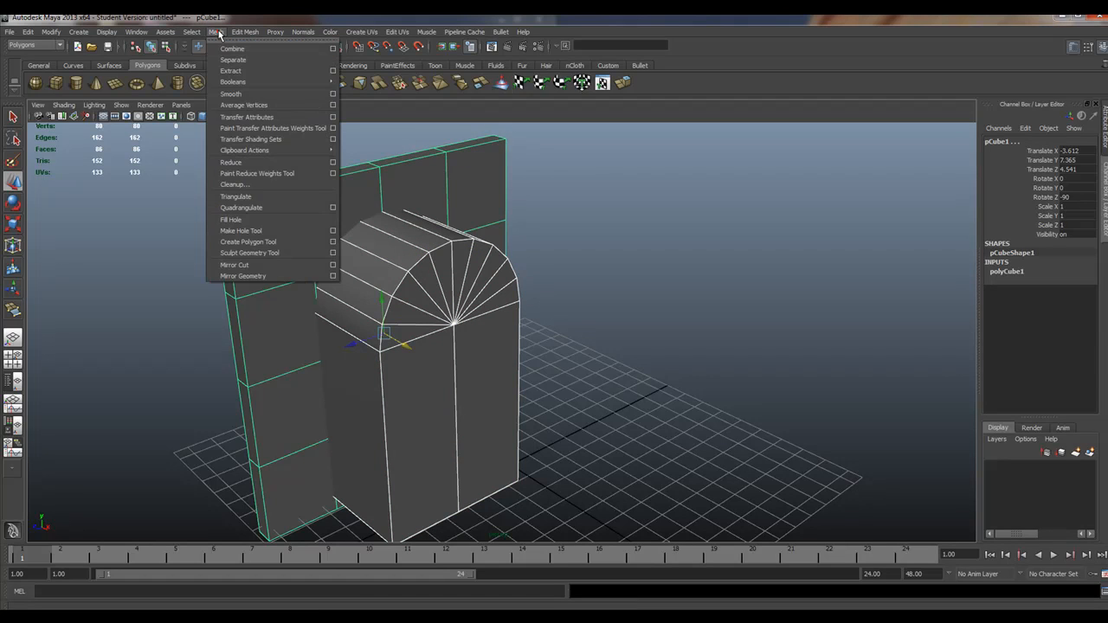
pyautogui.moveTo(270, 82)
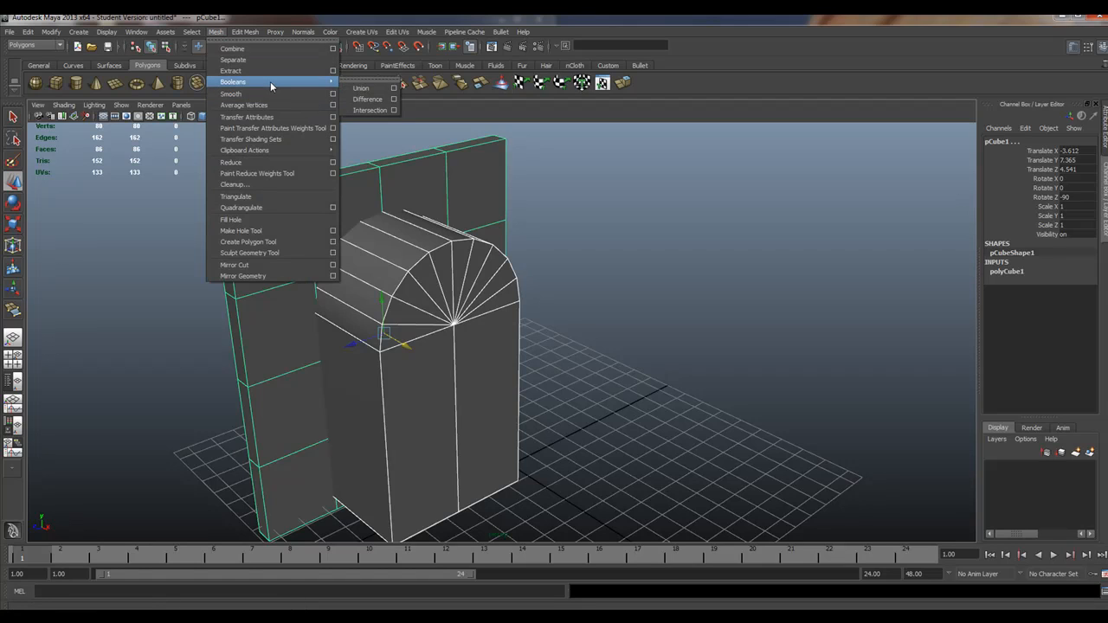
pyautogui.click(393, 100)
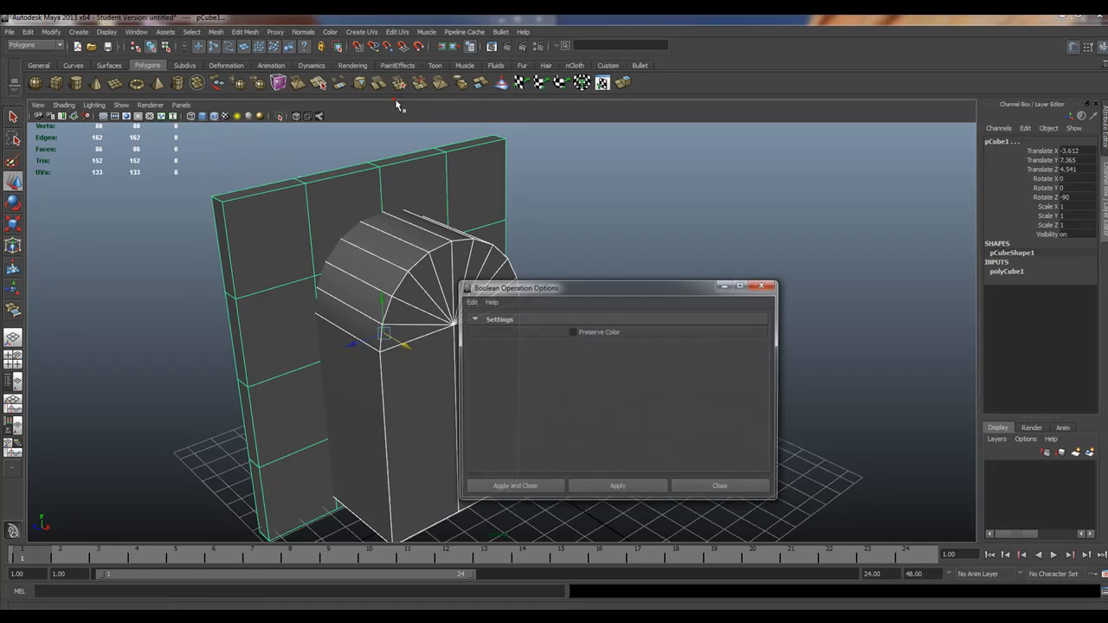
pyautogui.moveTo(571, 290); pyautogui.dragTo(764, 149)
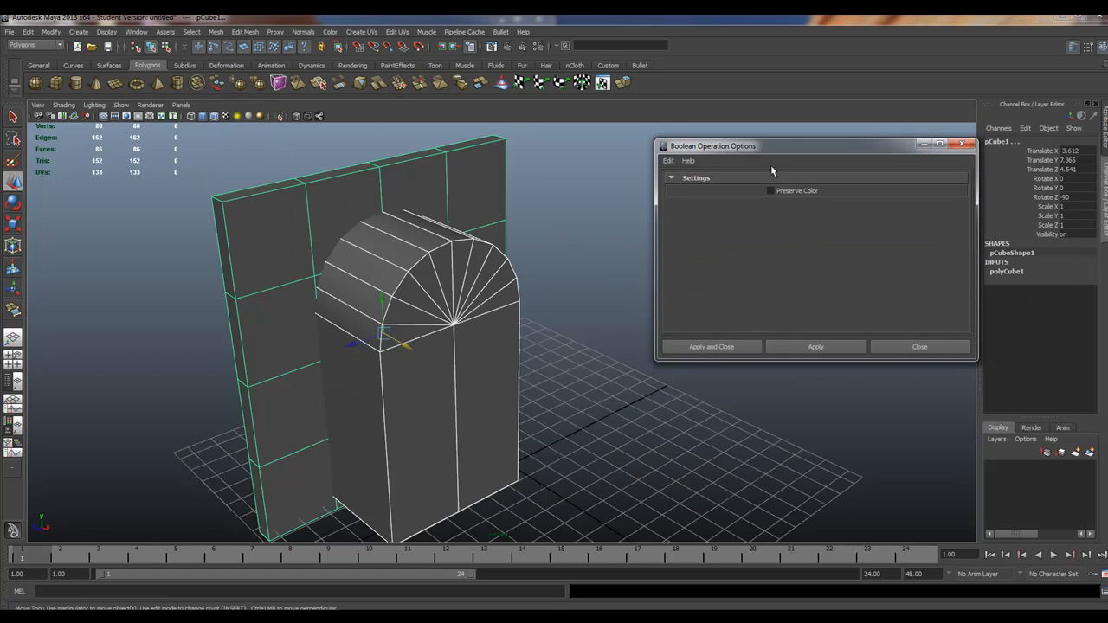
pyautogui.click(692, 348)
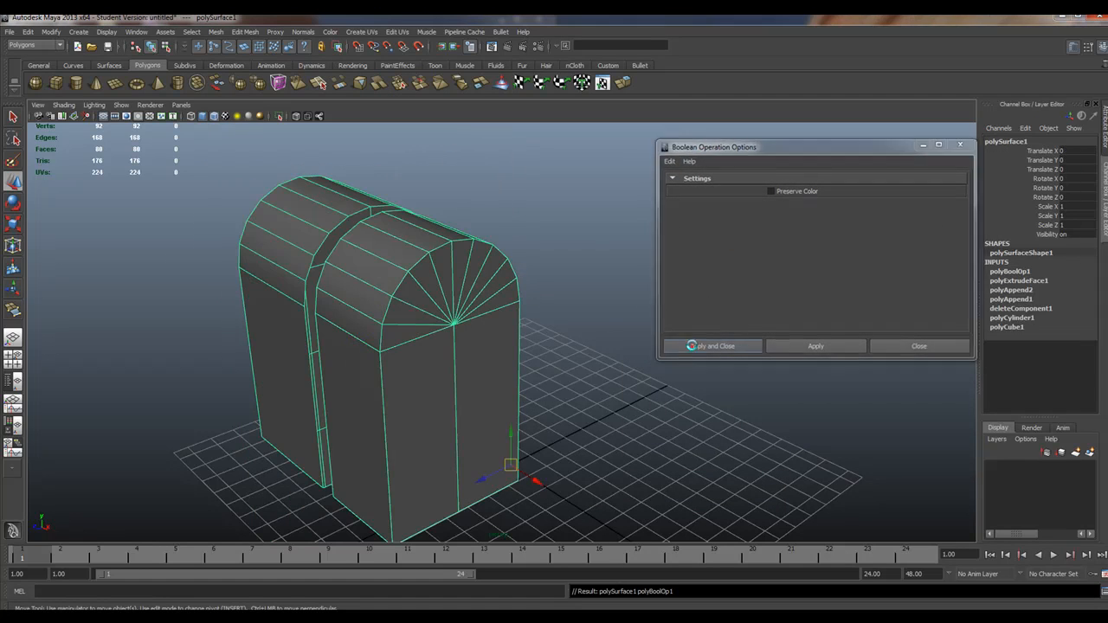
pyautogui.keyDown('alt'); pyautogui.moveTo(310, 288); pyautogui.dragTo(413, 295); pyautogui.keyUp('alt')
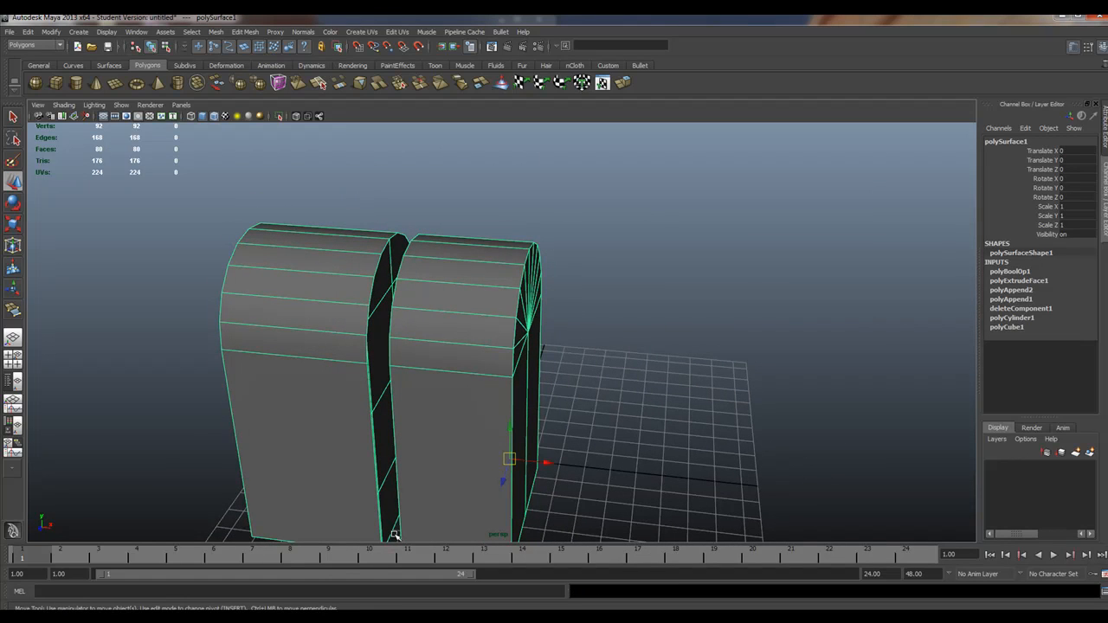
pyautogui.hotkey('ctrl', 'z')
pyautogui.hotkey('ctrl', 'z')
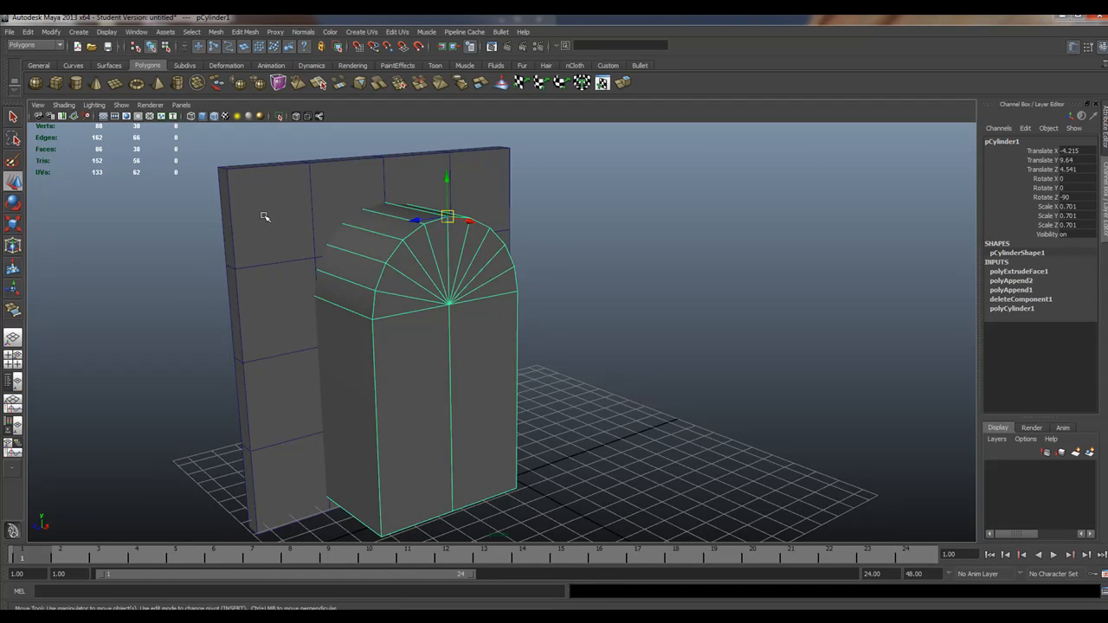
# Cut the arched opening with a Boolean Difference, selecting the wall slab first and the arched block second.
pyautogui.click(264, 216)
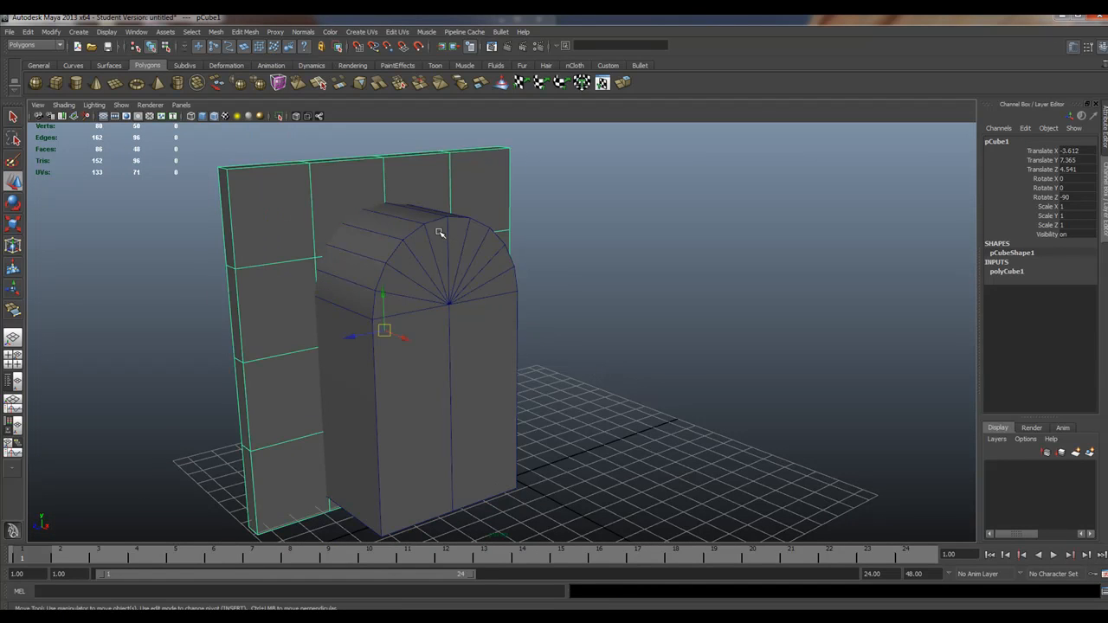
pyautogui.click(441, 234)
pyautogui.click(215, 32)
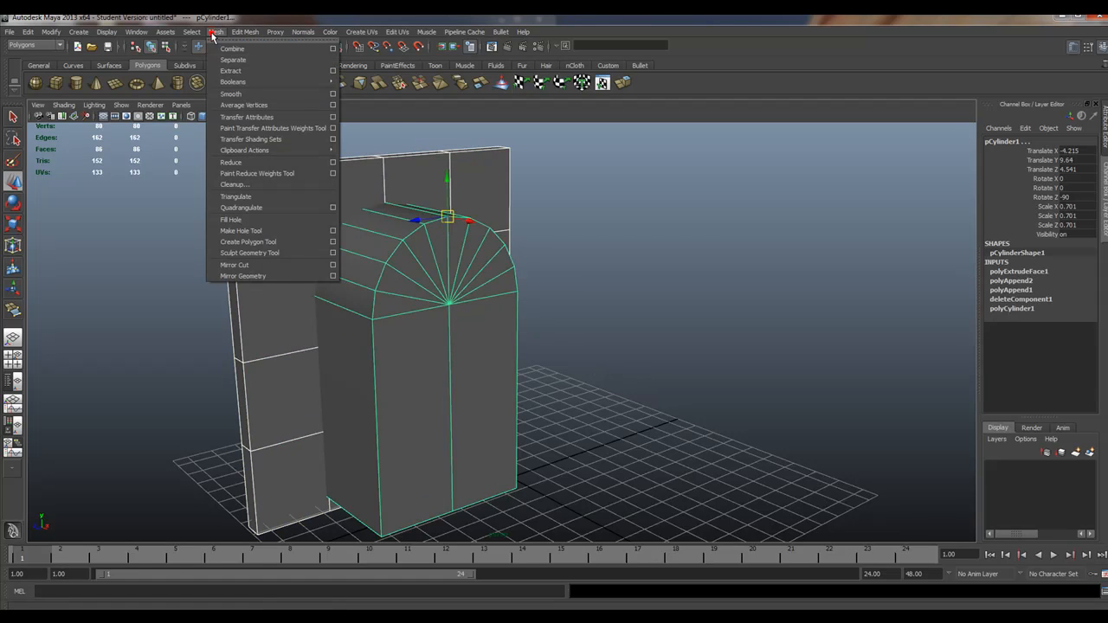
pyautogui.moveTo(243, 83)
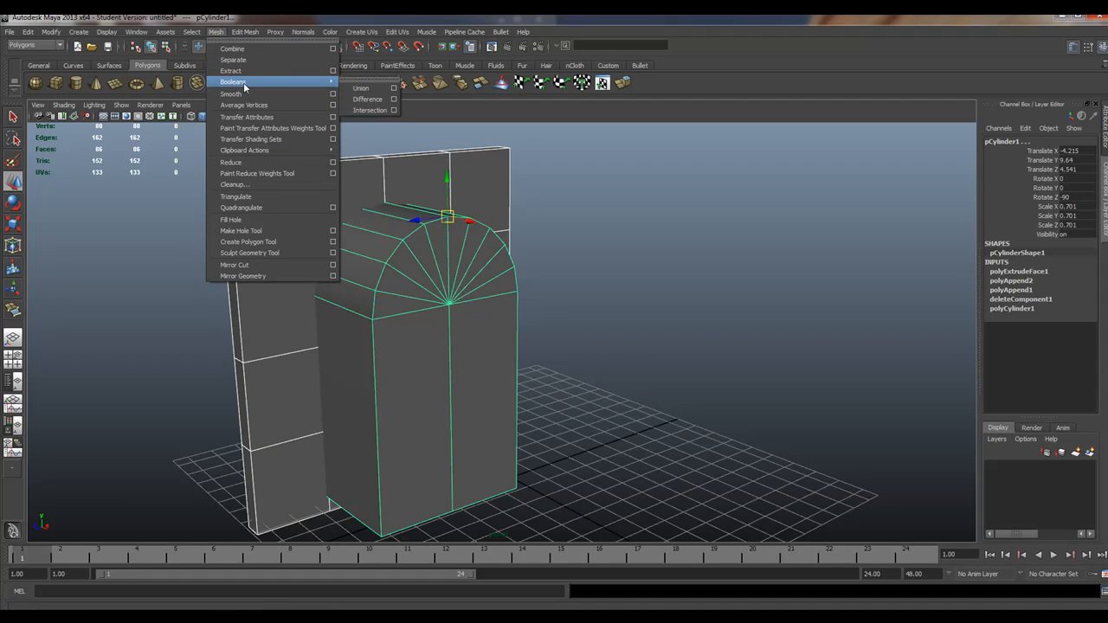
pyautogui.click(381, 101)
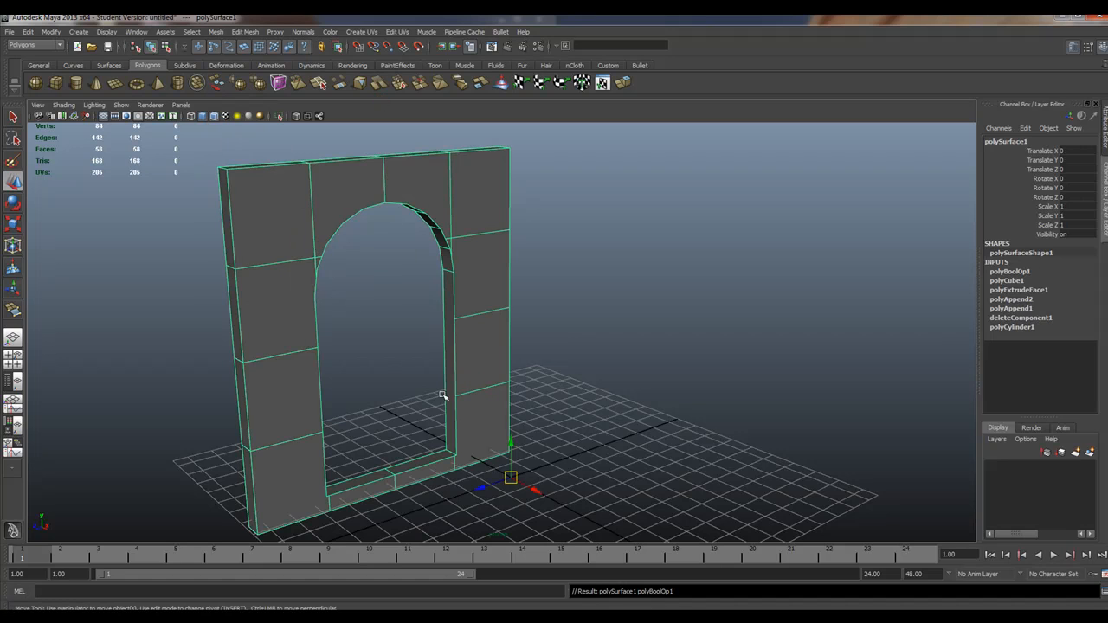
# In face mode, delete the top row of faces above the arch on both the front and back of the wall.
pyautogui.keyDown('alt'); pyautogui.moveTo(528, 415); pyautogui.dragTo(401, 423); pyautogui.keyUp('alt')
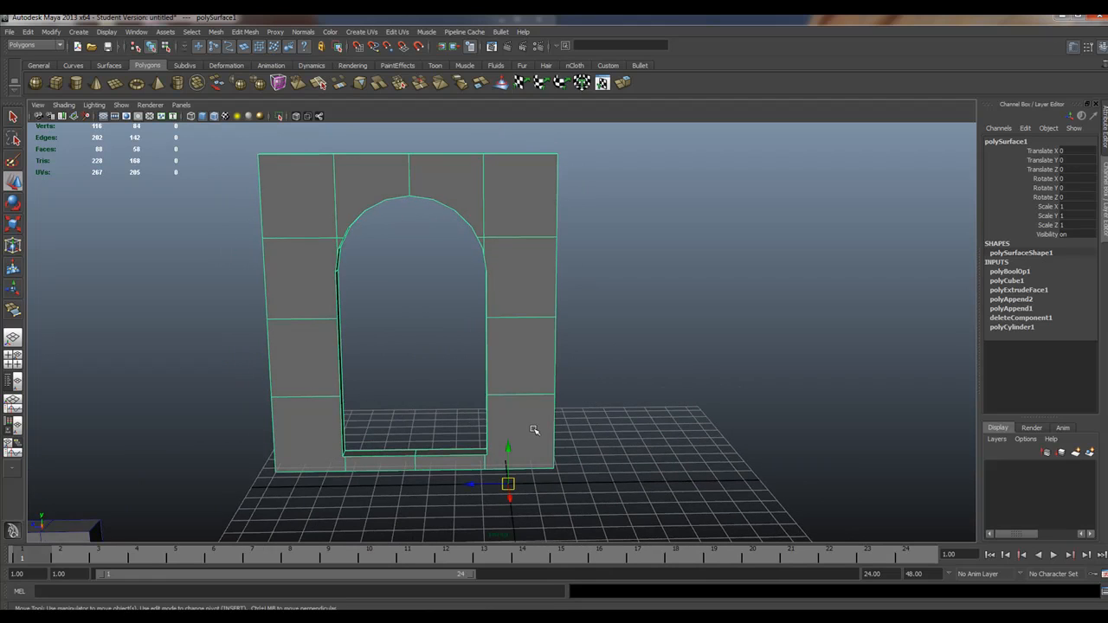
pyautogui.rightClick(509, 191)
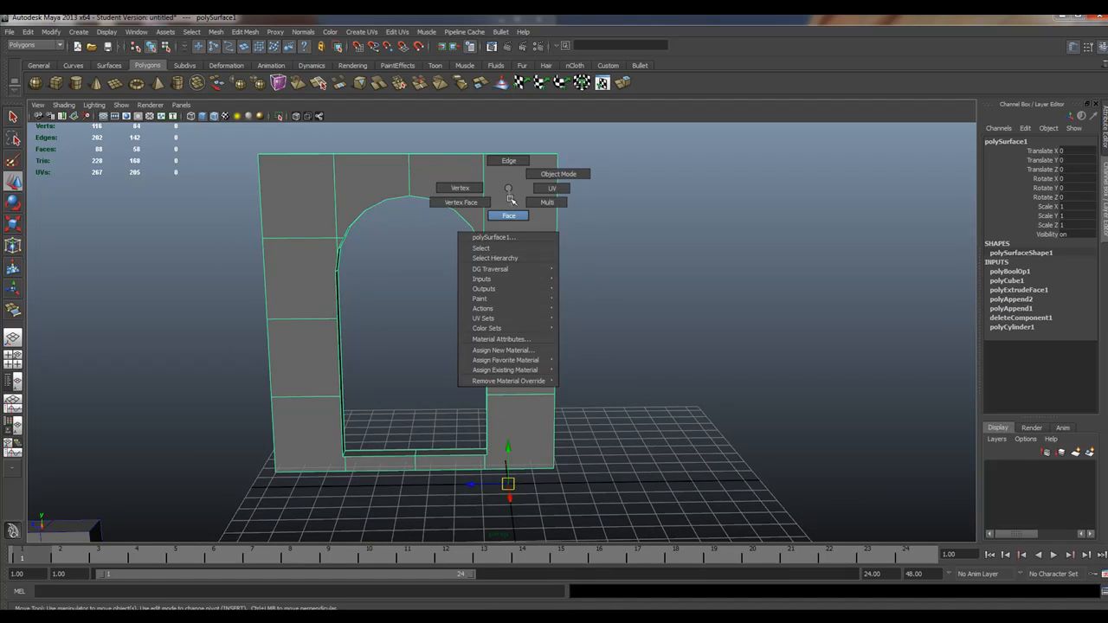
pyautogui.click(509, 215)
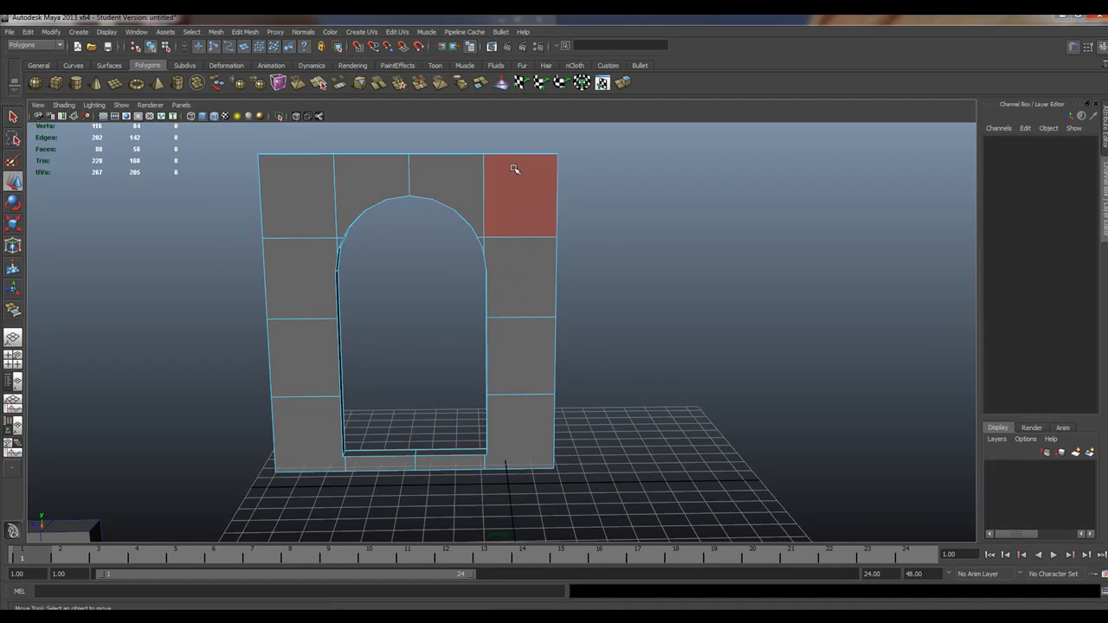
pyautogui.moveTo(514, 169); pyautogui.dragTo(297, 189)
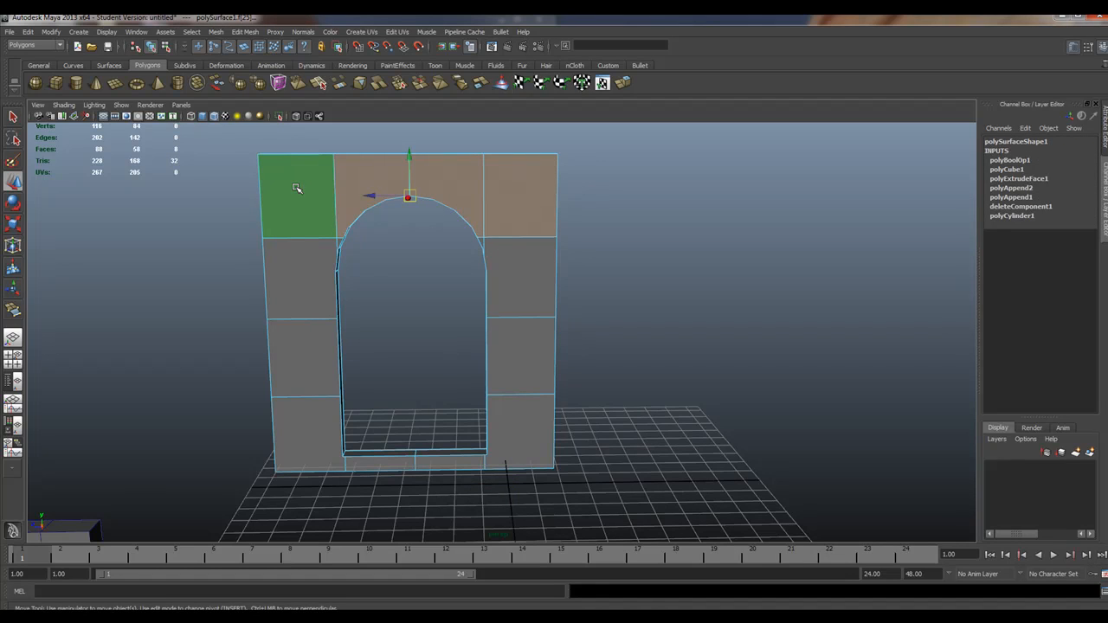
pyautogui.press('Delete')
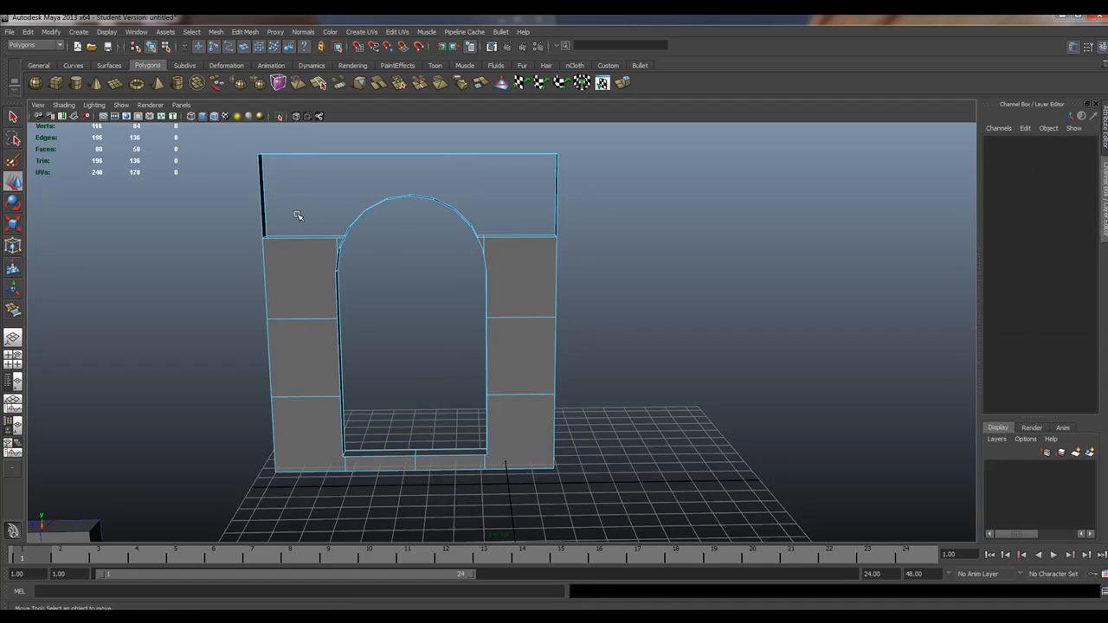
# Delete the front and back faces of the wall's left column, including the small leftover faces beside the arch.
pyautogui.moveTo(310, 291); pyautogui.dragTo(321, 460)
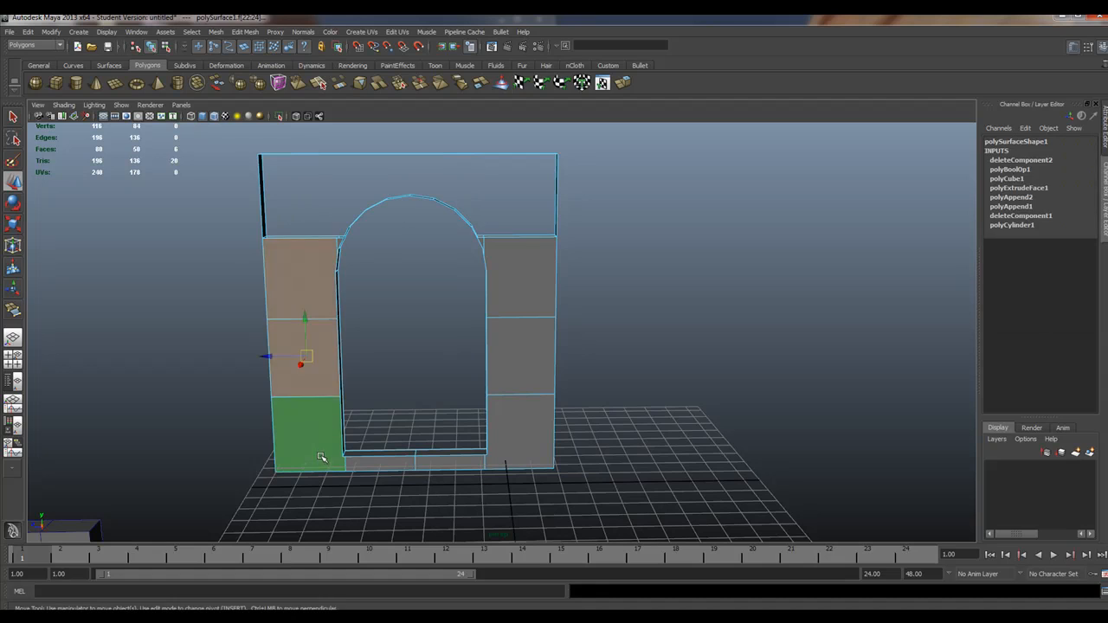
pyautogui.press('Delete')
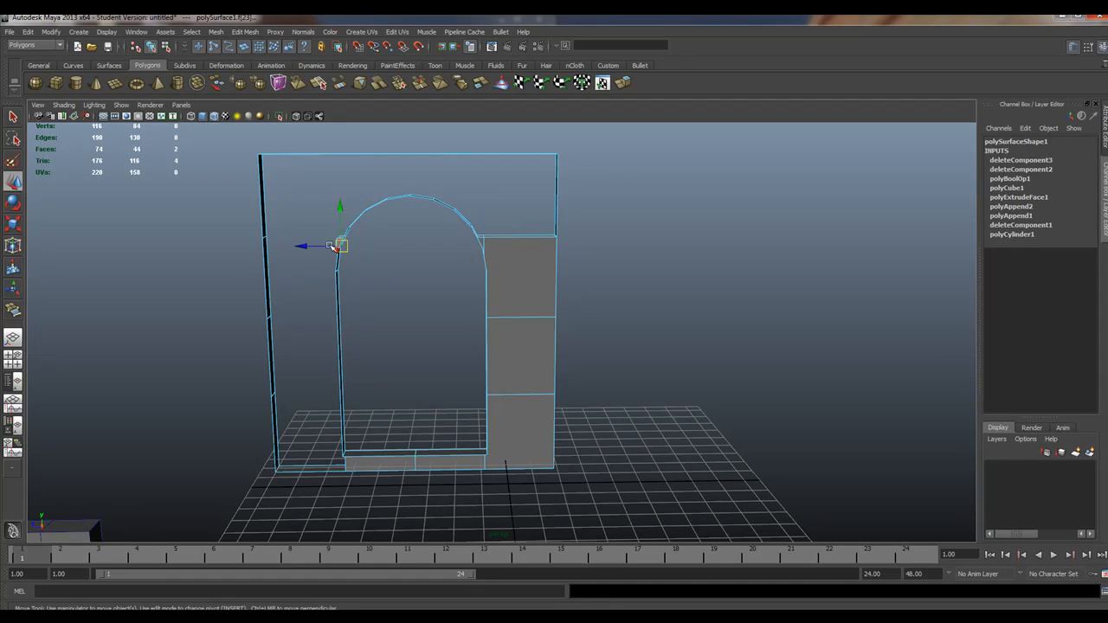
pyautogui.click(339, 244)
pyautogui.press('Delete')
# Delete the three front and three back faces of the wall's right column beside the opening.
pyautogui.moveTo(518, 220); pyautogui.dragTo(534, 451)
pyautogui.press('Delete')
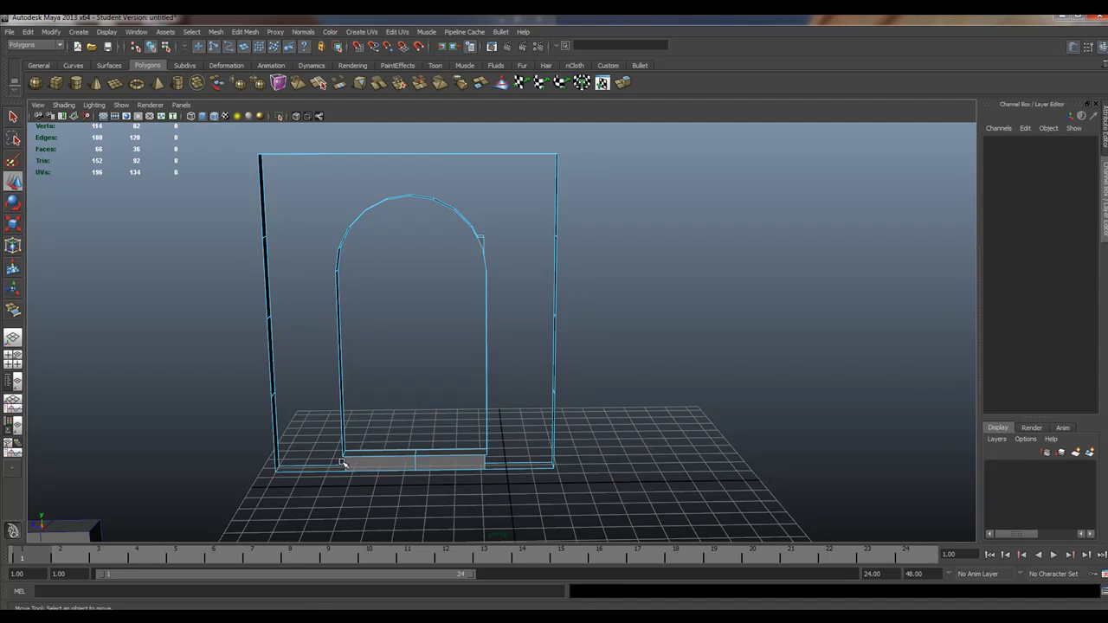
pyautogui.keyDown('alt'); pyautogui.moveTo(349, 437); pyautogui.dragTo(392, 421); pyautogui.keyUp('alt')
pyautogui.keyDown('alt'); pyautogui.moveTo(392, 412); pyautogui.dragTo(411, 327, button='middle'); pyautogui.keyUp('alt')
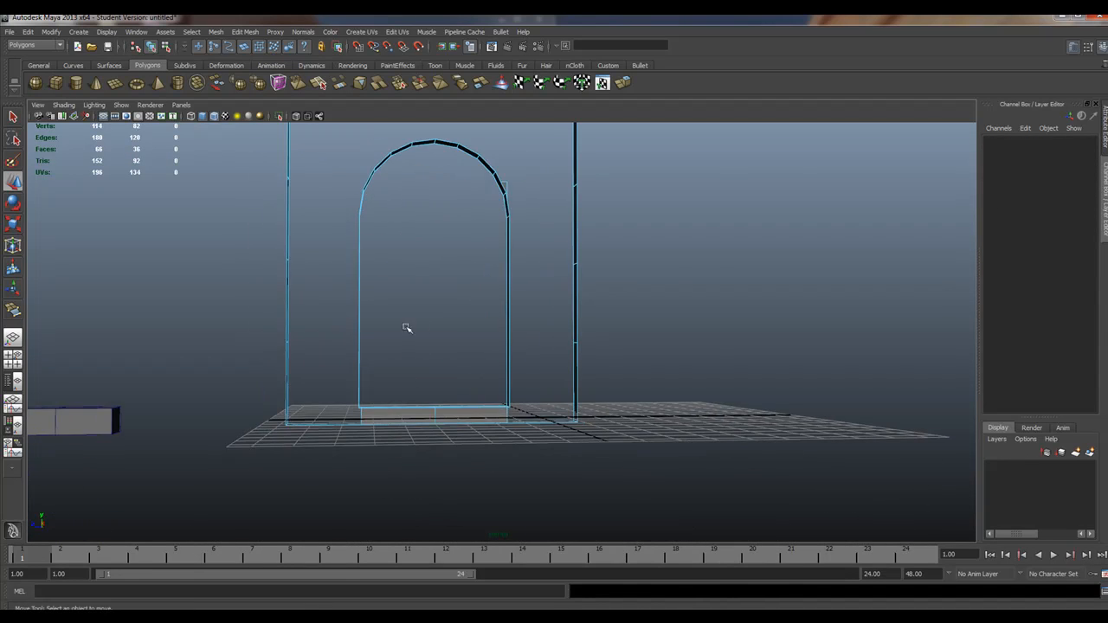
# Delete the front and back faces of the wall strip below the door opening.
pyautogui.keyDown('alt'); pyautogui.moveTo(390, 329); pyautogui.dragTo(535, 387, button='right'); pyautogui.keyUp('alt')
pyautogui.moveTo(258, 454); pyautogui.dragTo(537, 382)
pyautogui.press('Delete')
pyautogui.keyDown('alt'); pyautogui.moveTo(538, 382); pyautogui.dragTo(554, 576, button='middle'); pyautogui.keyUp('alt')
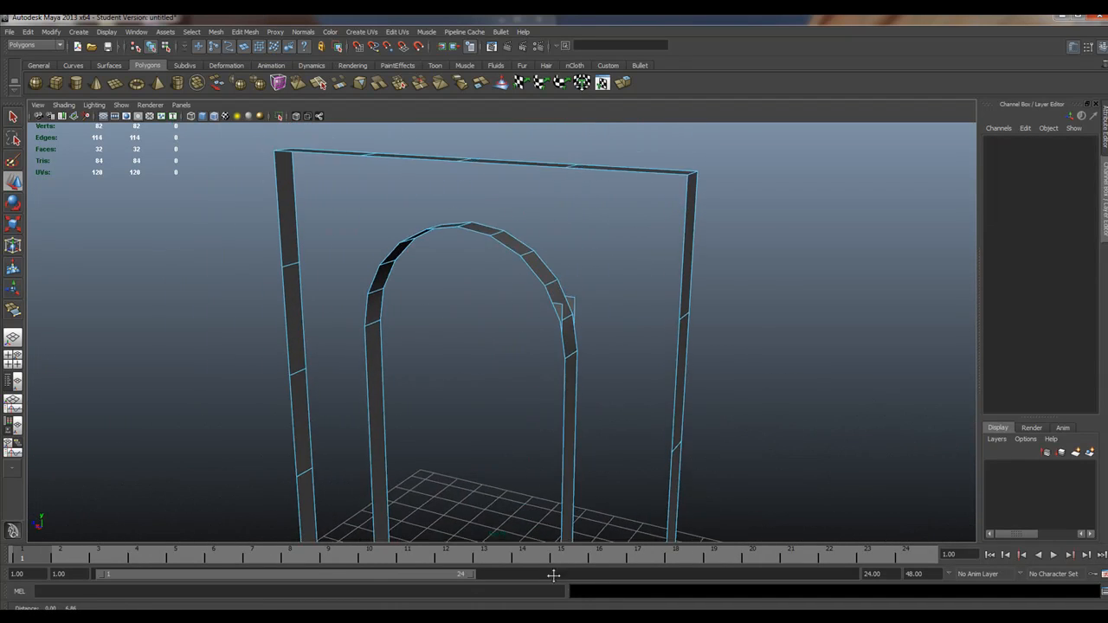
# Delete the two small leftover faces beside the right shoulder of the arch.
pyautogui.keyDown('alt'); pyautogui.moveTo(431, 338); pyautogui.dragTo(619, 317, button='right'); pyautogui.keyUp('alt')
pyautogui.keyDown('alt'); pyautogui.moveTo(617, 318); pyautogui.dragTo(633, 293); pyautogui.keyUp('alt')
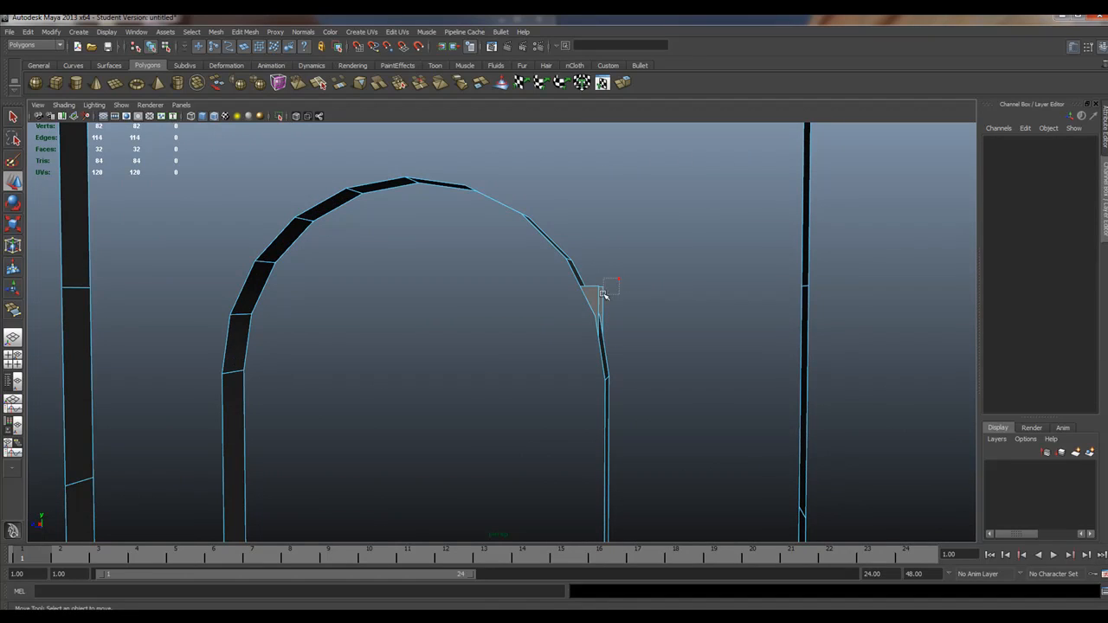
pyautogui.click(596, 298)
pyautogui.press('Delete')
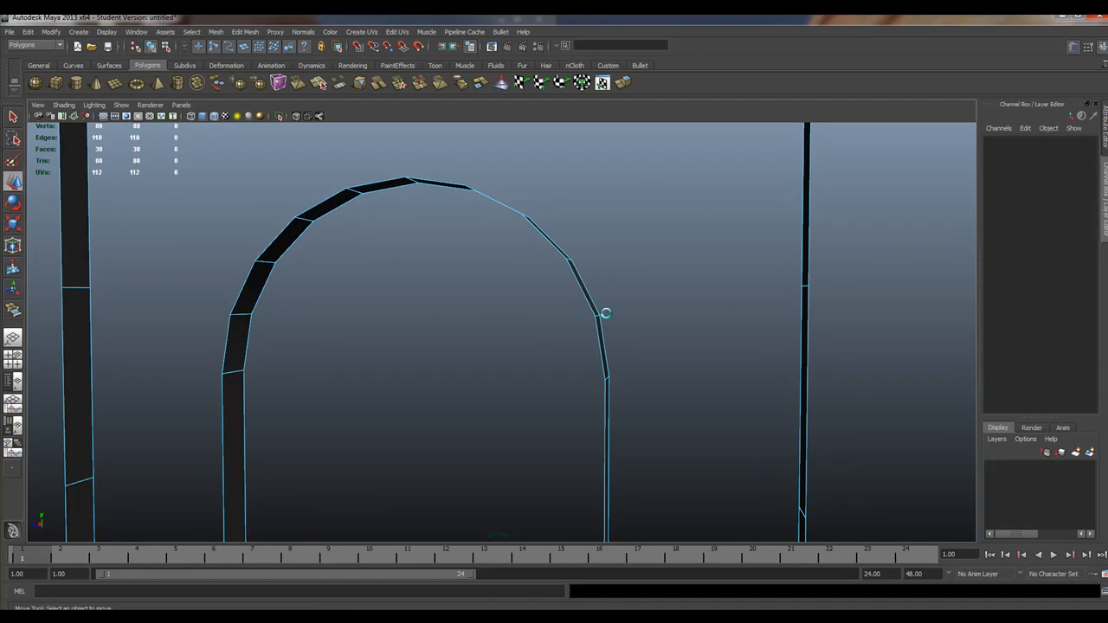
# With the Append to Polygon tool, add a face joining the arch segment just left of the crown to the wall's top edge.
pyautogui.keyDown('alt'); pyautogui.moveTo(427, 340); pyautogui.dragTo(106, 205, button='right'); pyautogui.keyUp('alt')
pyautogui.keyDown('alt'); pyautogui.moveTo(315, 314); pyautogui.dragTo(522, 344); pyautogui.keyUp('alt')
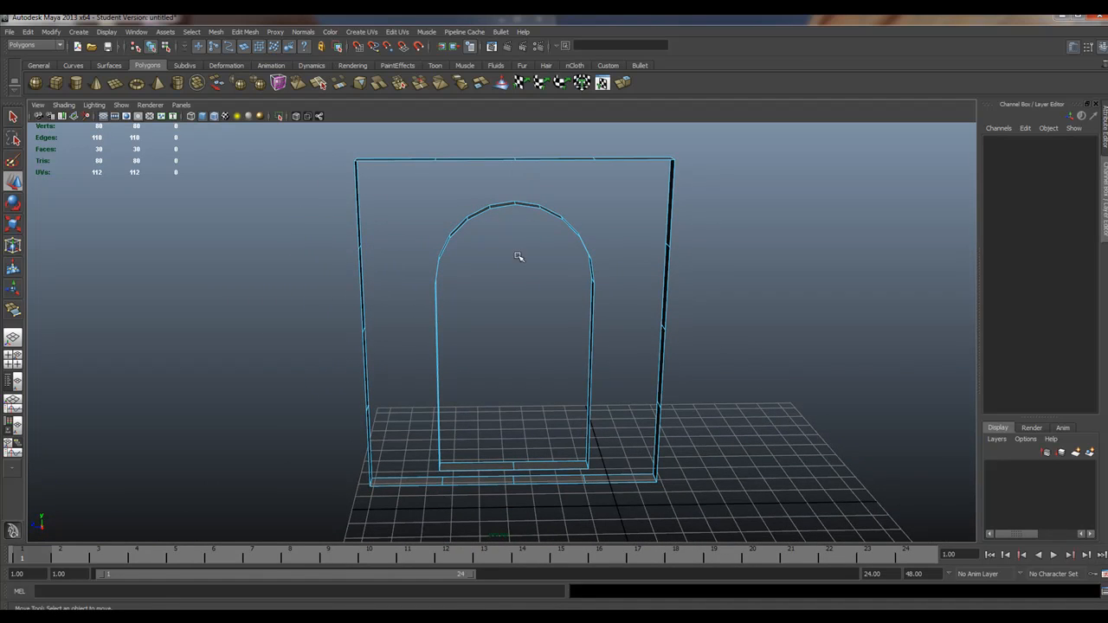
pyautogui.keyDown('alt'); pyautogui.moveTo(485, 304); pyautogui.dragTo(508, 260); pyautogui.keyUp('alt')
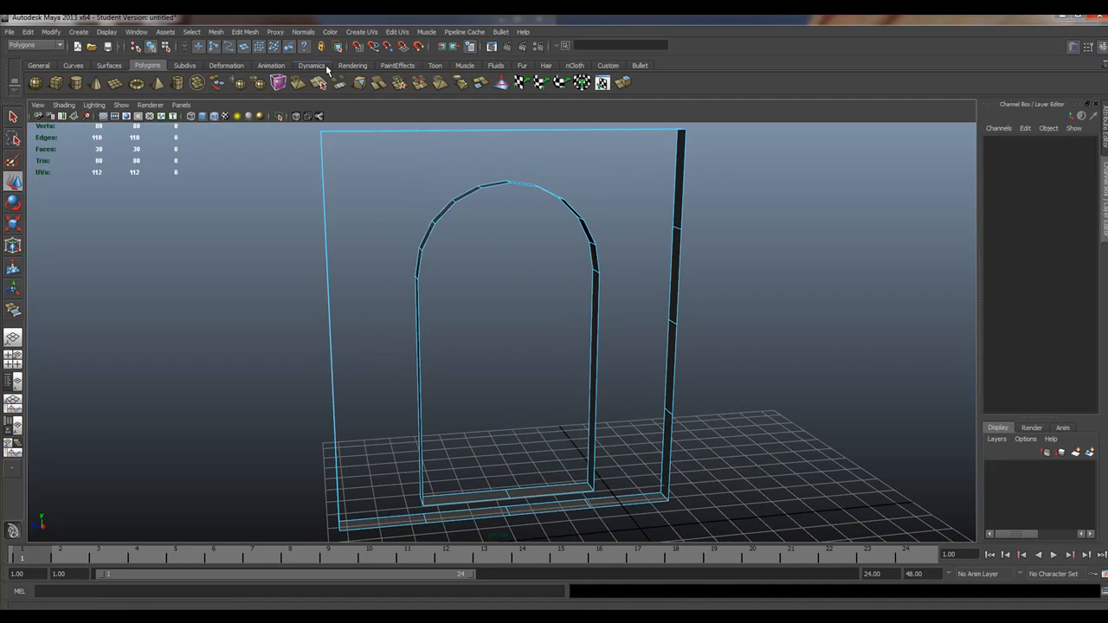
pyautogui.click(254, 33)
pyautogui.click(275, 83)
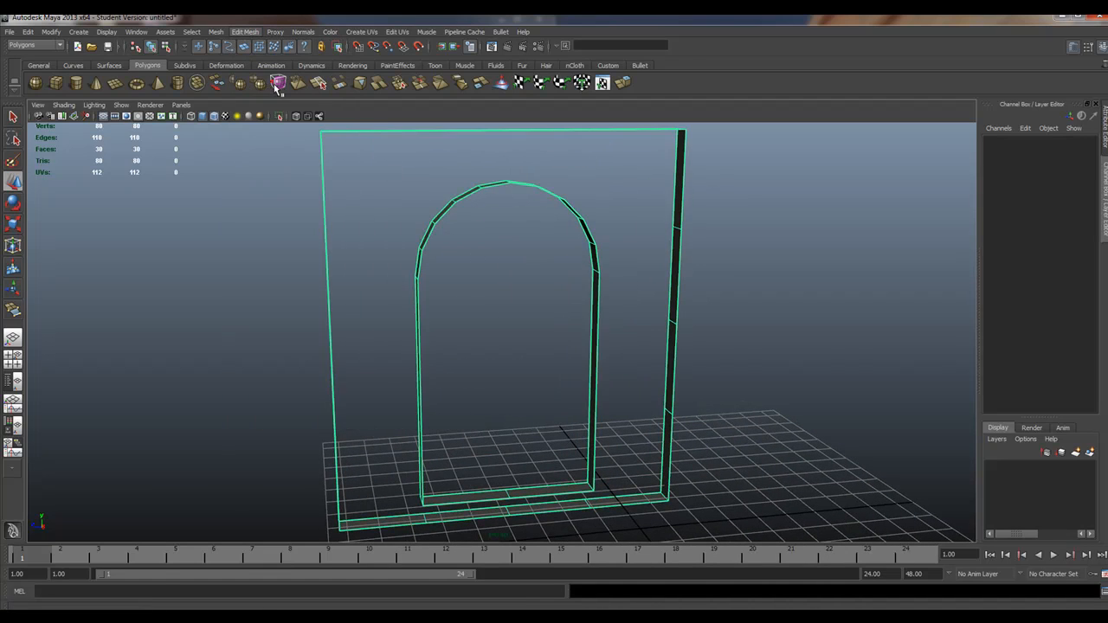
pyautogui.keyDown('alt'); pyautogui.moveTo(491, 218); pyautogui.dragTo(500, 252); pyautogui.keyUp('alt')
pyautogui.click(530, 246)
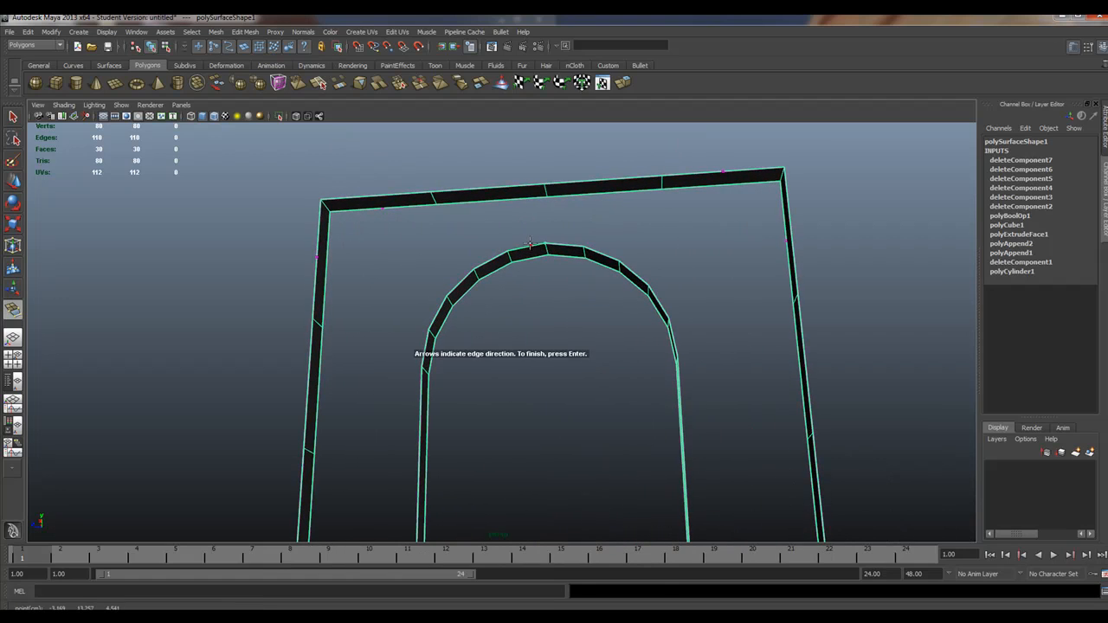
pyautogui.click(510, 184)
pyautogui.press('Return')
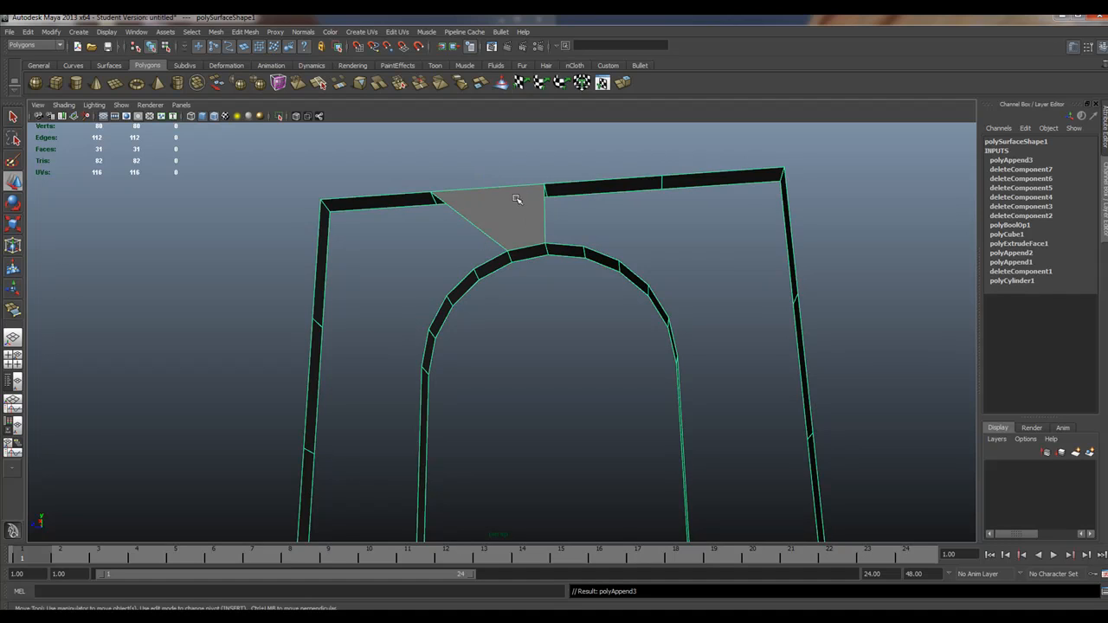
# Append two faces right of the crown, joining the next two arch segments to the wall's top edge out to the right corner.
pyautogui.click(21, 310)
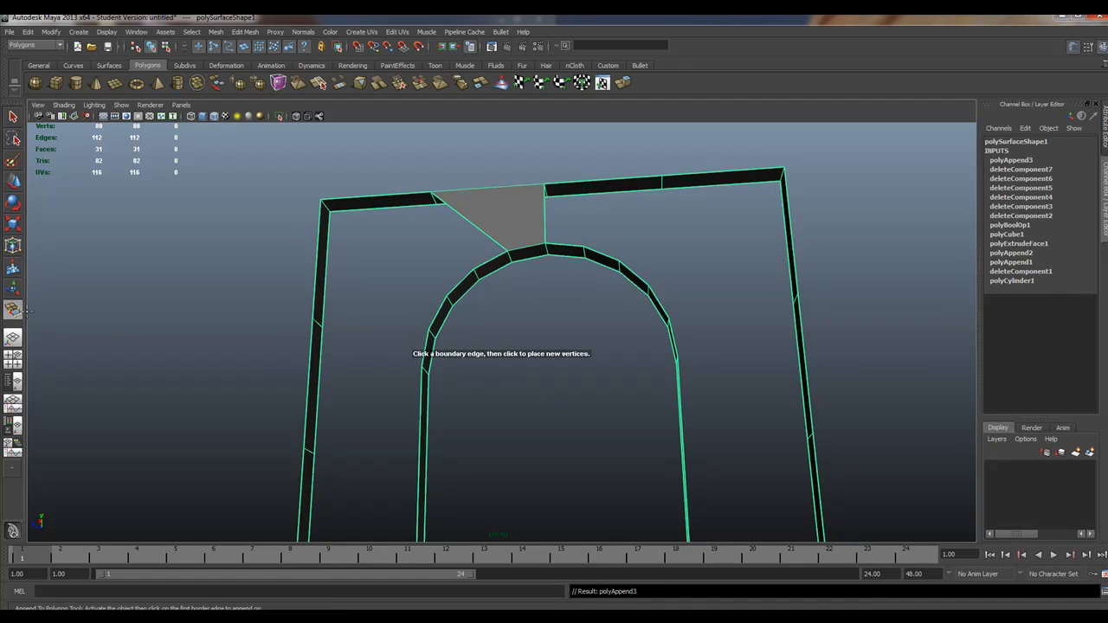
pyautogui.click(564, 247)
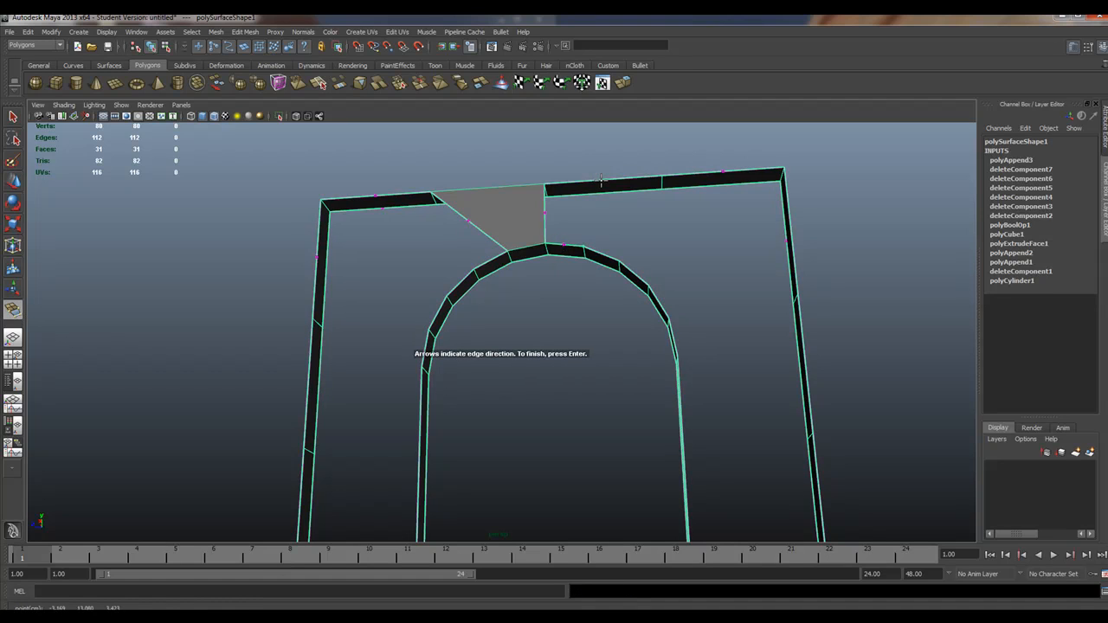
pyautogui.click(601, 182)
pyautogui.press('w')
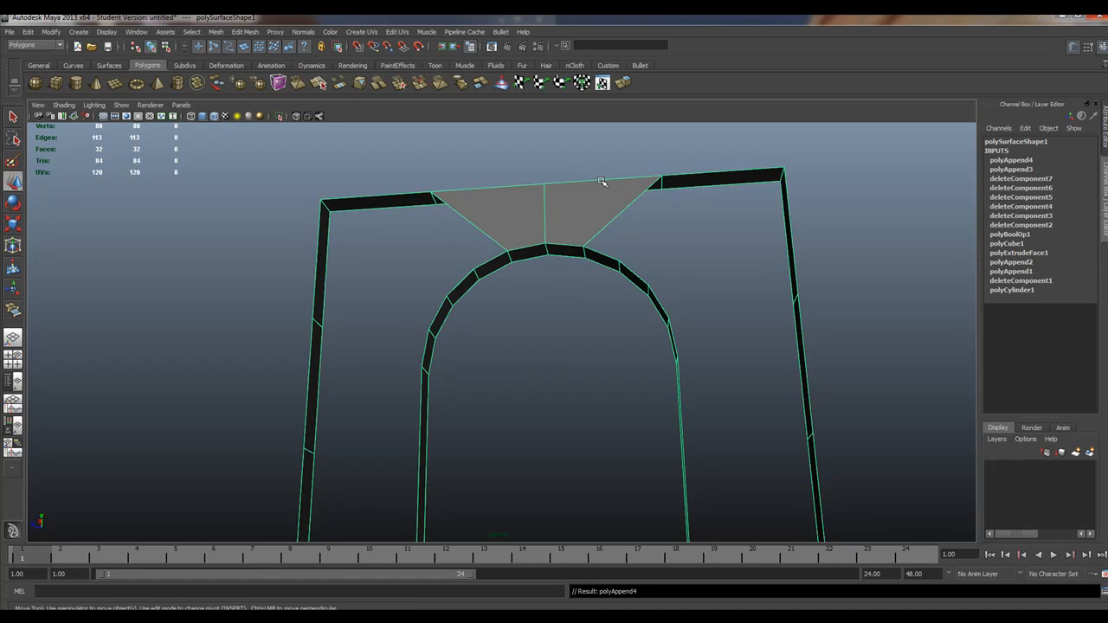
pyautogui.press('y')
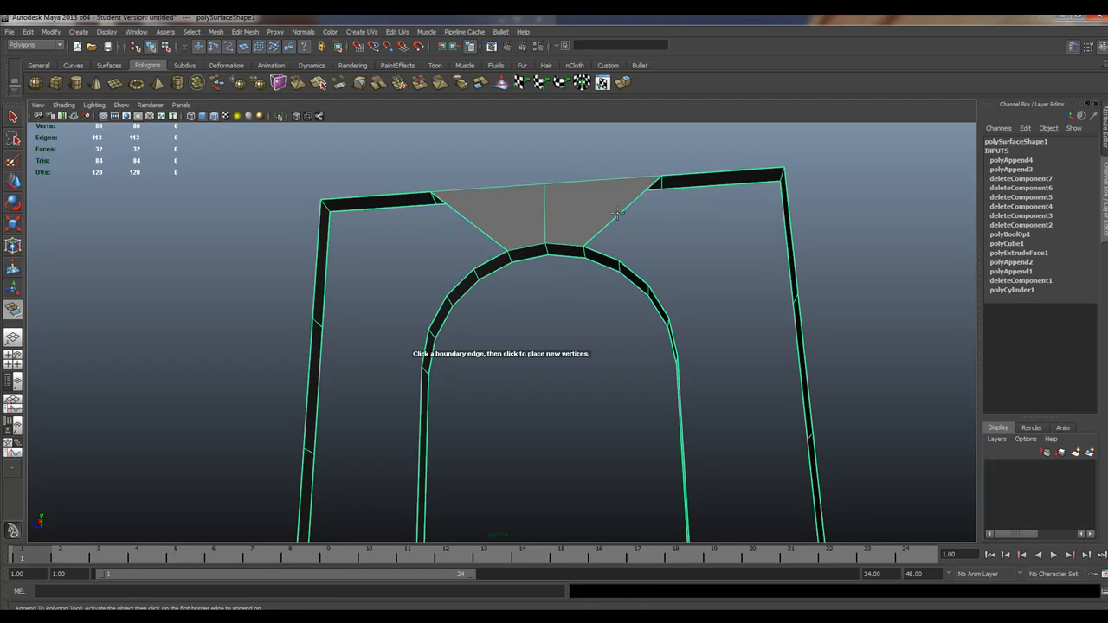
pyautogui.click(720, 170)
pyautogui.click(600, 251)
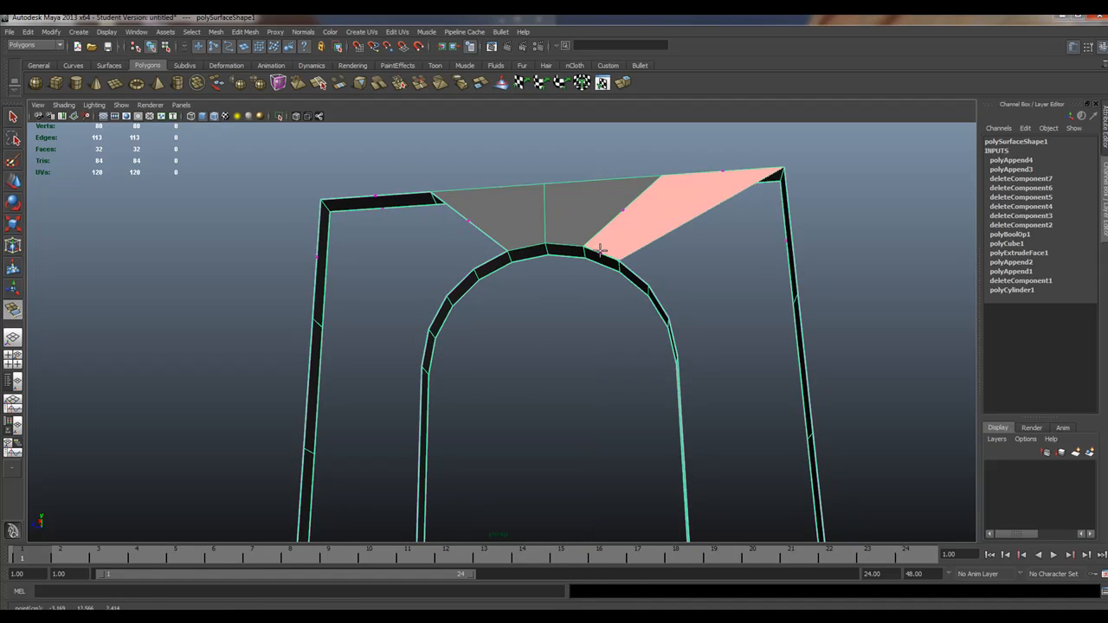
pyautogui.press('Return')
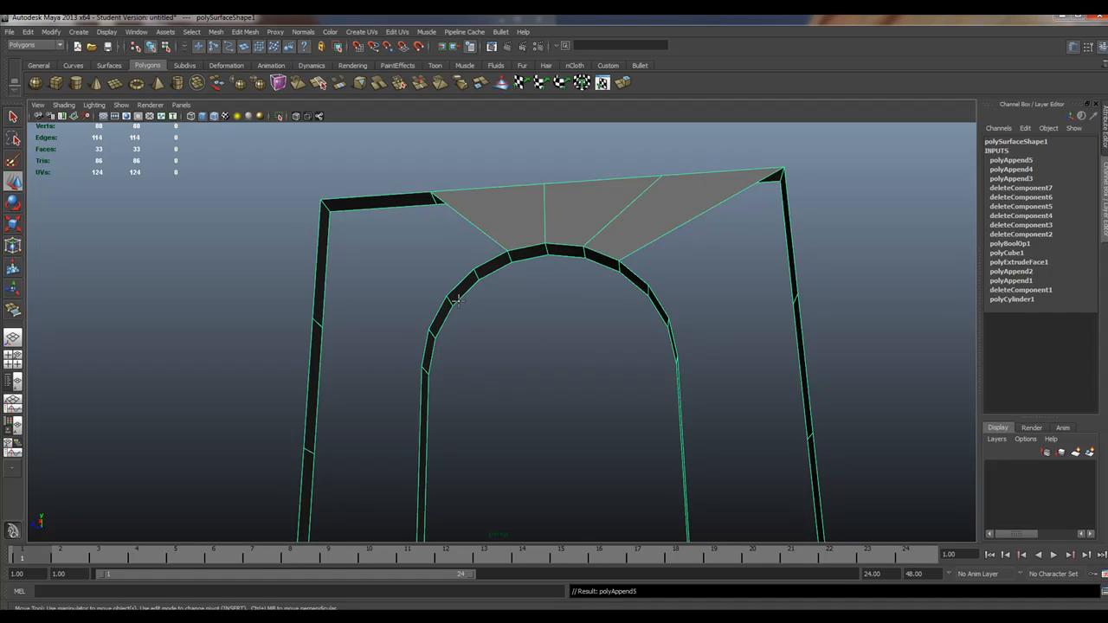
# Append two faces on the left, joining the next arch segments to the last top-edge segment and the uppermost left side segment.
pyautogui.press('y')
pyautogui.click(487, 260)
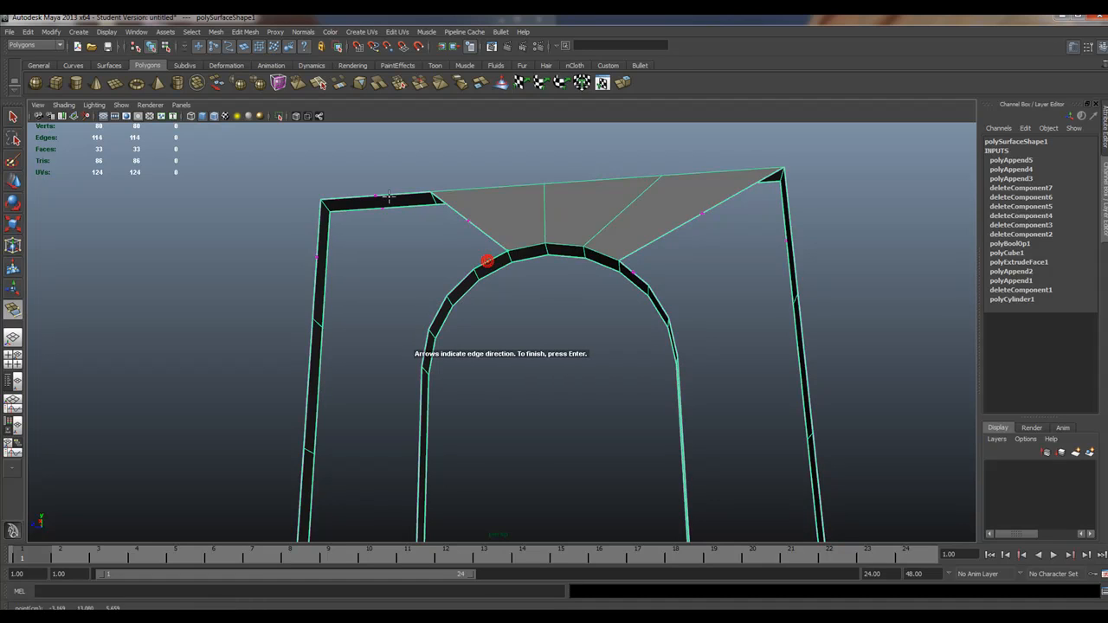
pyautogui.click(381, 195)
pyautogui.press('Return')
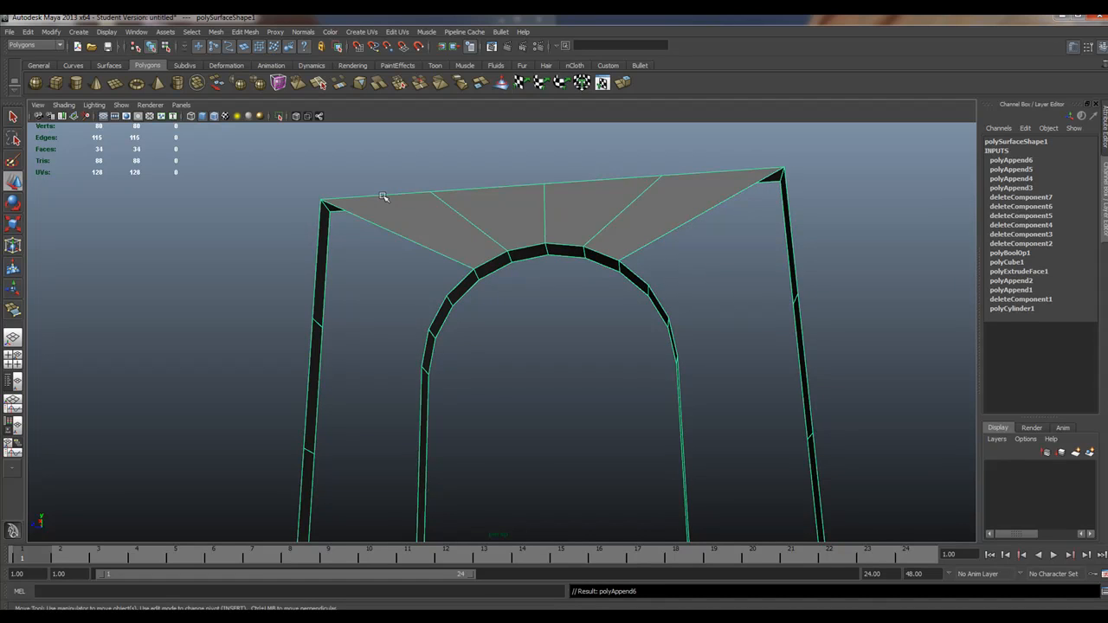
pyautogui.press('y')
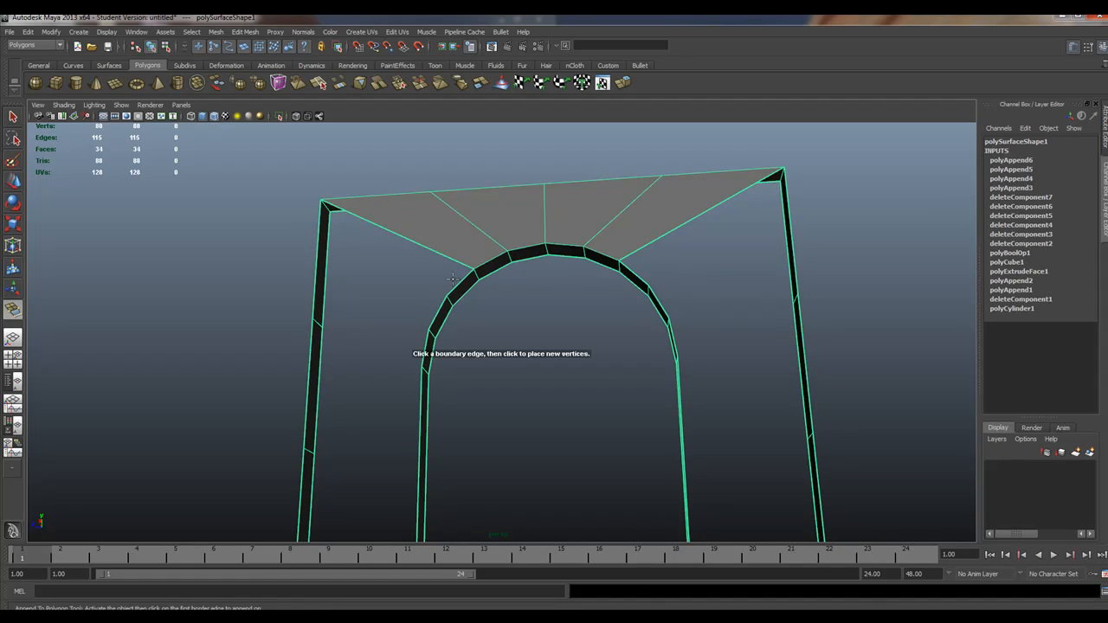
pyautogui.click(459, 283)
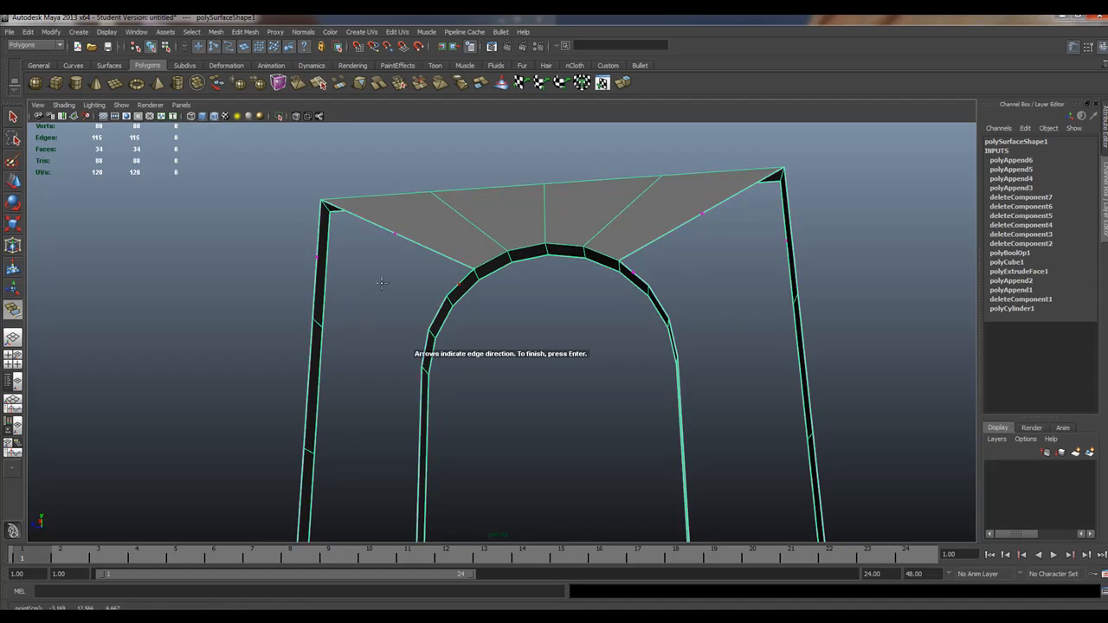
pyautogui.click(317, 276)
pyautogui.press('Return')
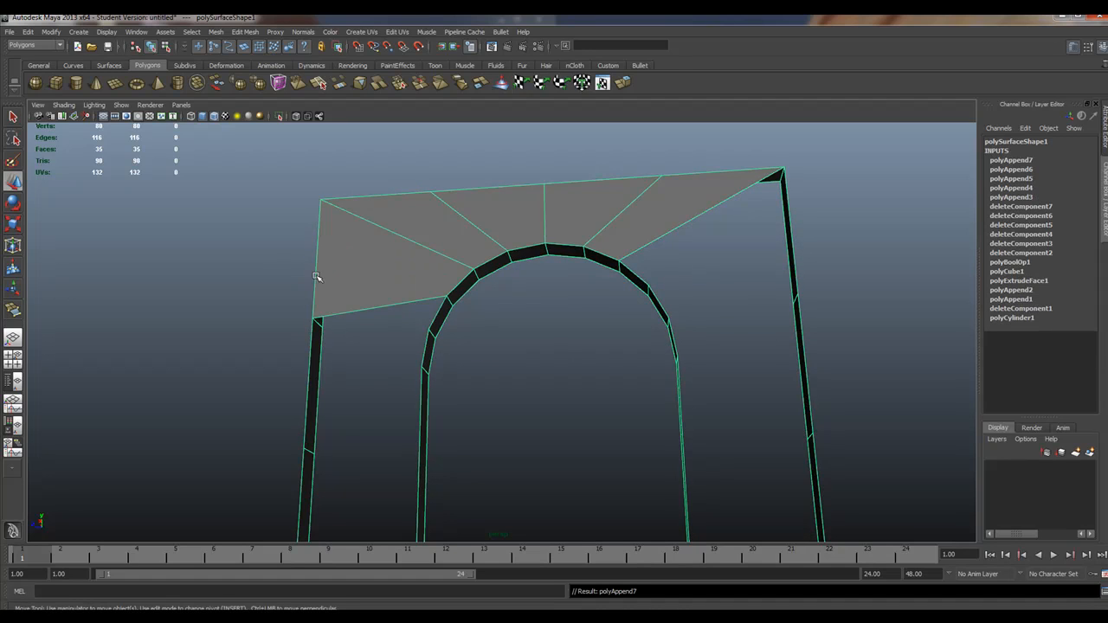
# Append a face on the right joining the third arch segment from the crown to the uppermost segment of the wall's right side.
pyautogui.press('g')
pyautogui.click(633, 271)
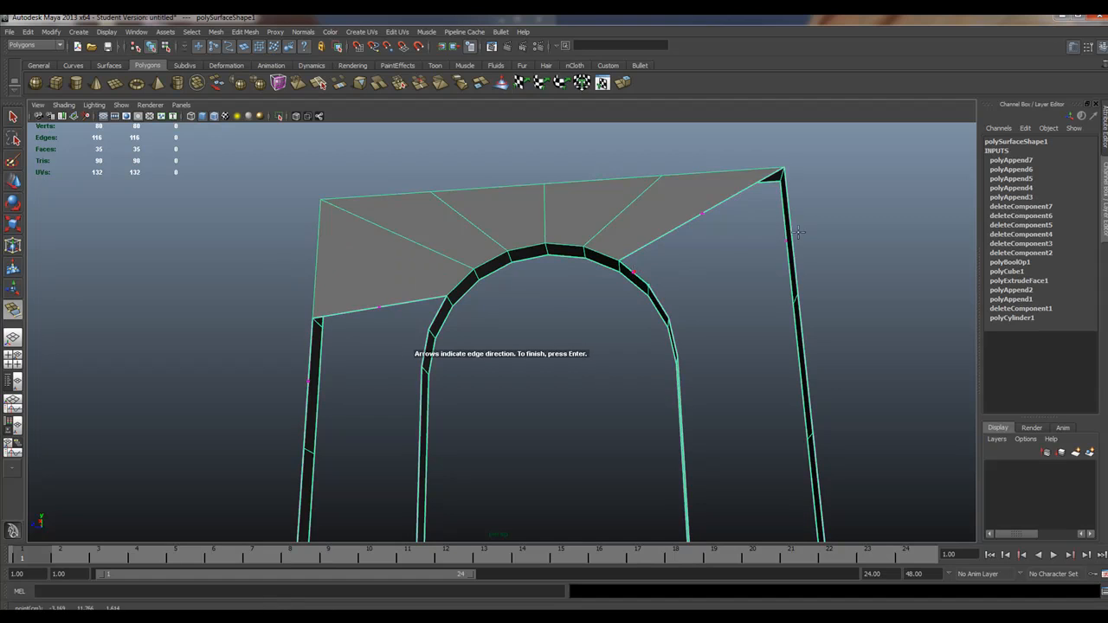
pyautogui.click(789, 231)
pyautogui.press('Return')
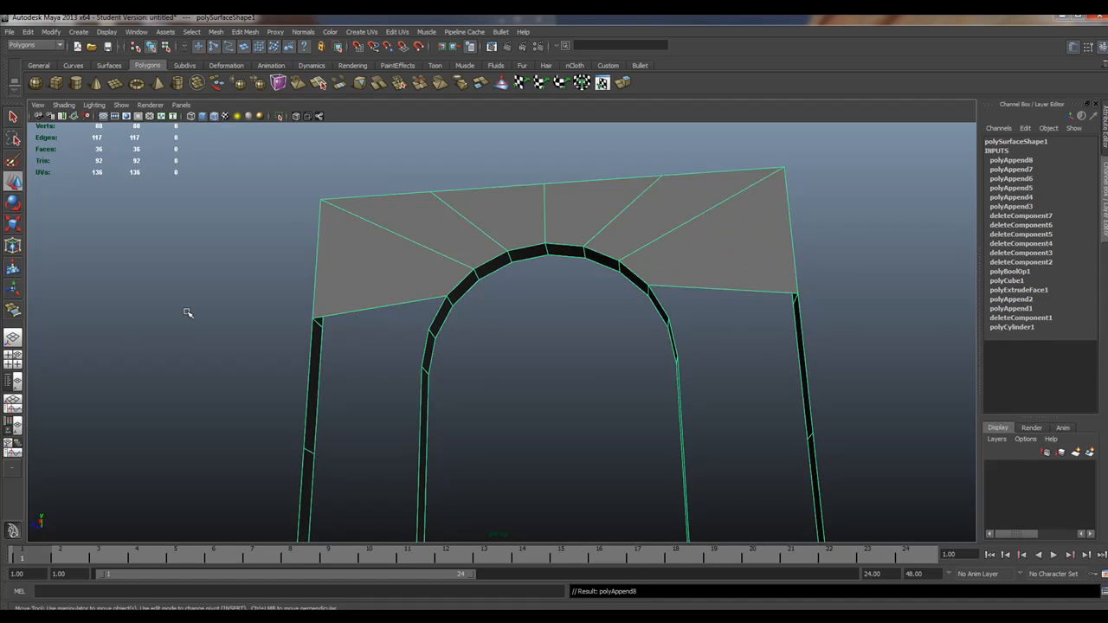
# Append a face on the left joining the short arch segment below the corner face to the wall's second side segment.
pyautogui.press('g')
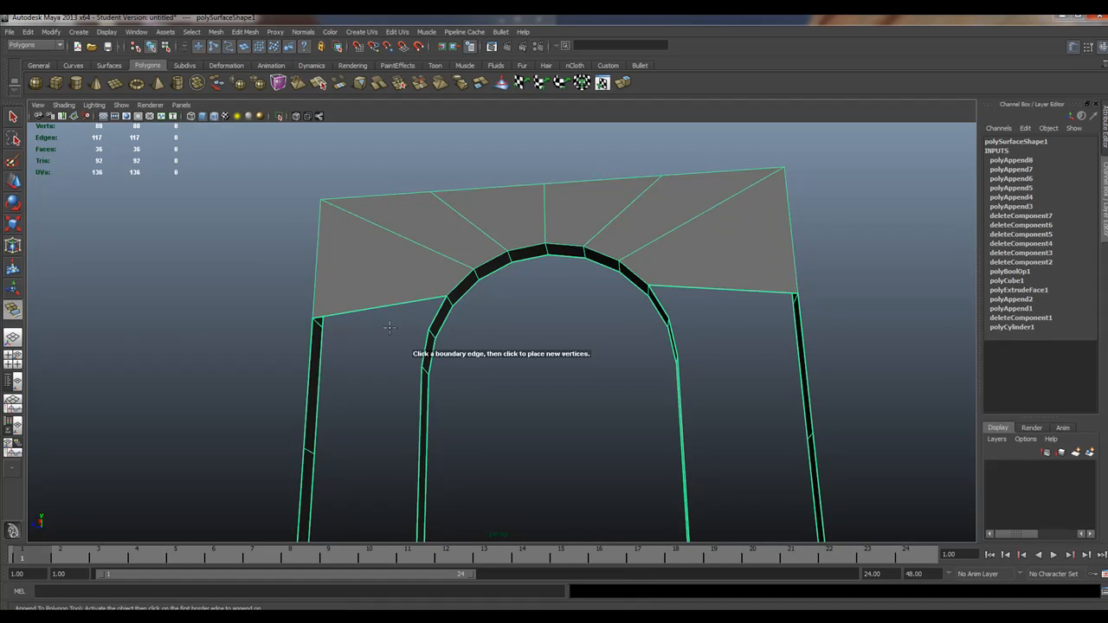
pyautogui.click(437, 311)
pyautogui.click(310, 355)
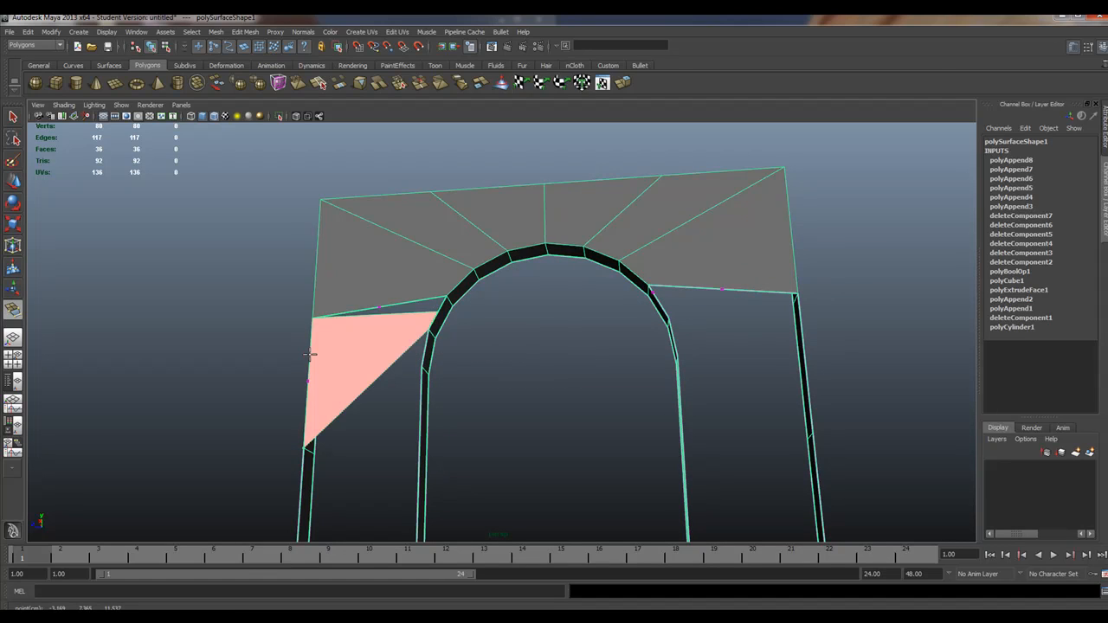
pyautogui.press('w')
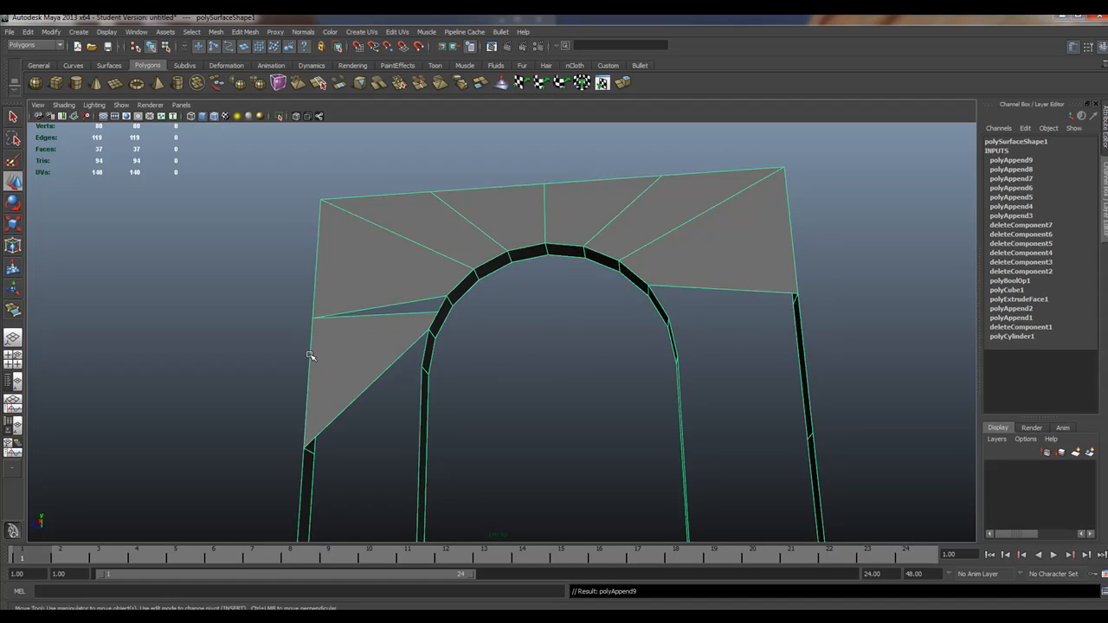
pyautogui.press('y')
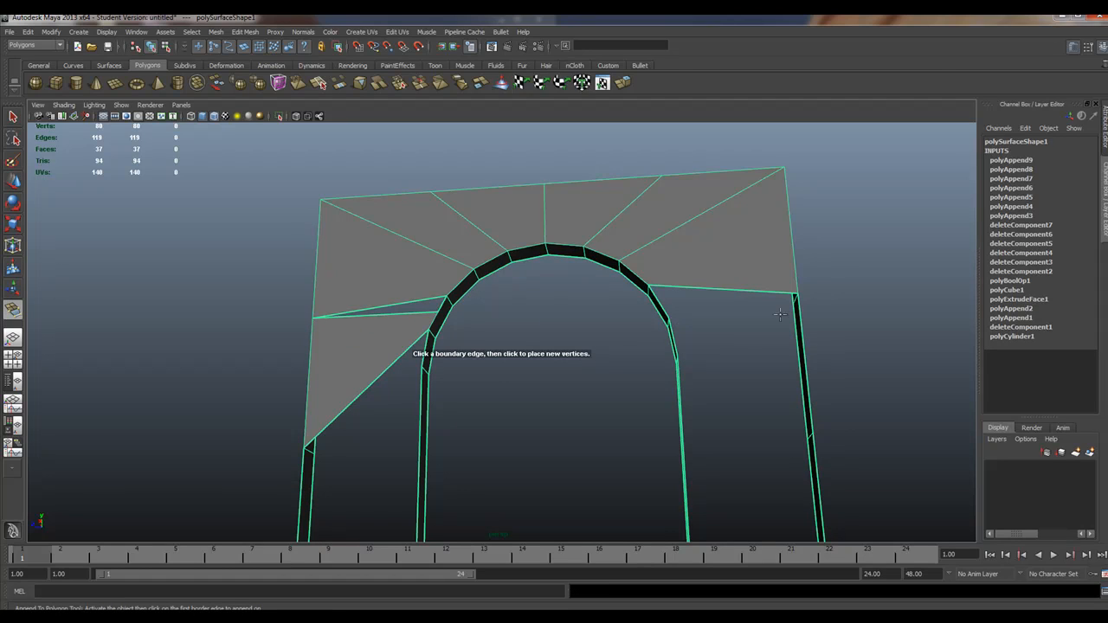
pyautogui.click(660, 304)
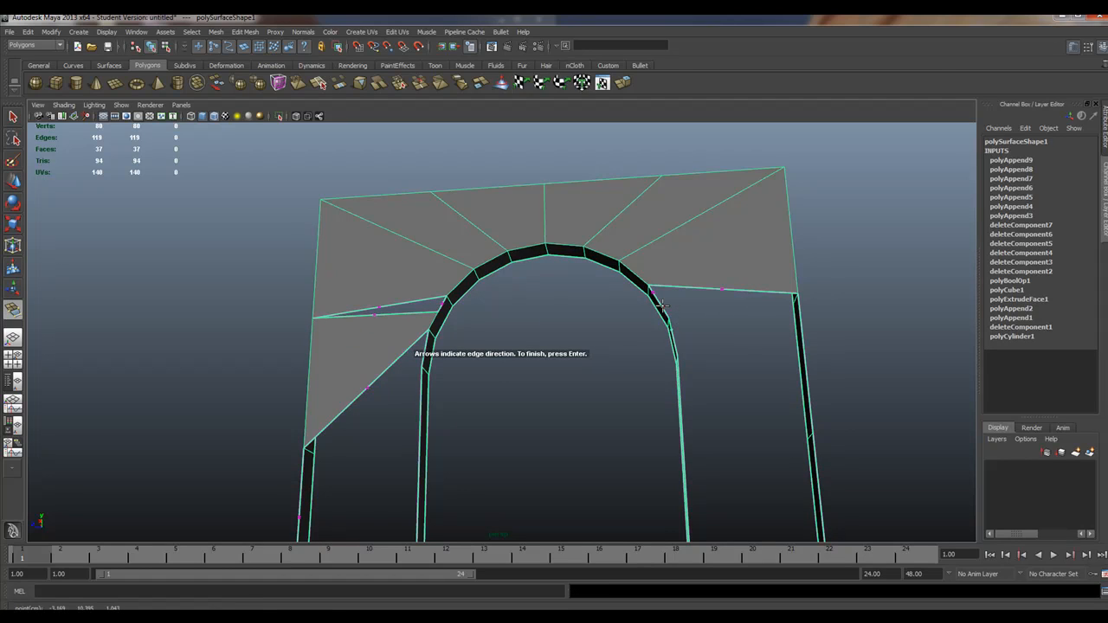
pyautogui.click(802, 340)
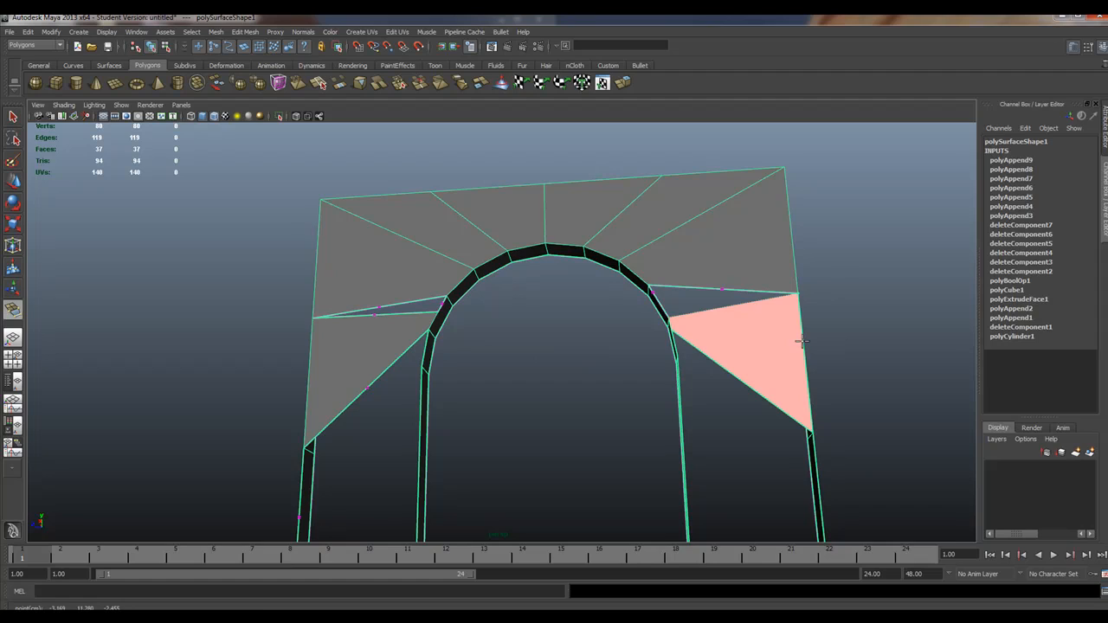
pyautogui.hotkey('ctrl', 'z')
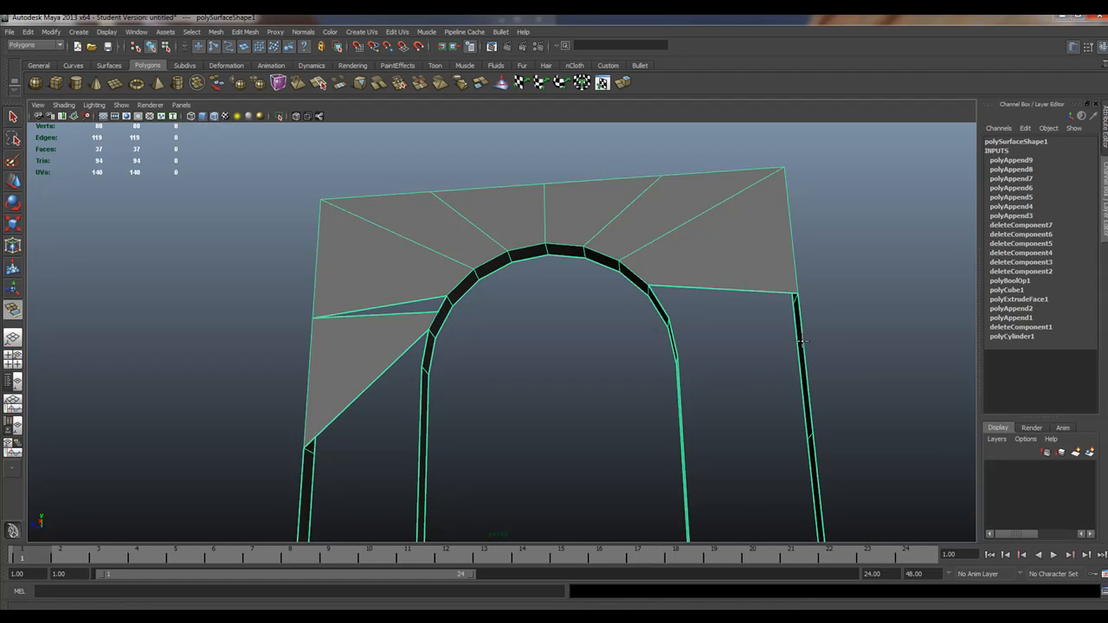
# Append a face on the right joining the lower short arch segment to the second segment of the wall's right side.
pyautogui.click(660, 304)
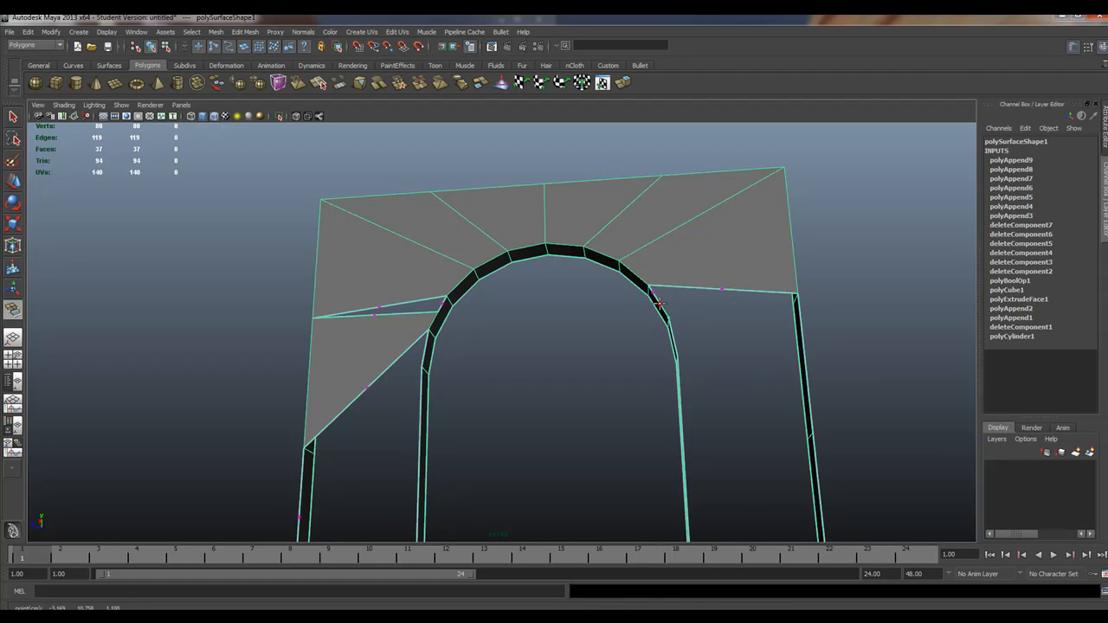
pyautogui.click(804, 353)
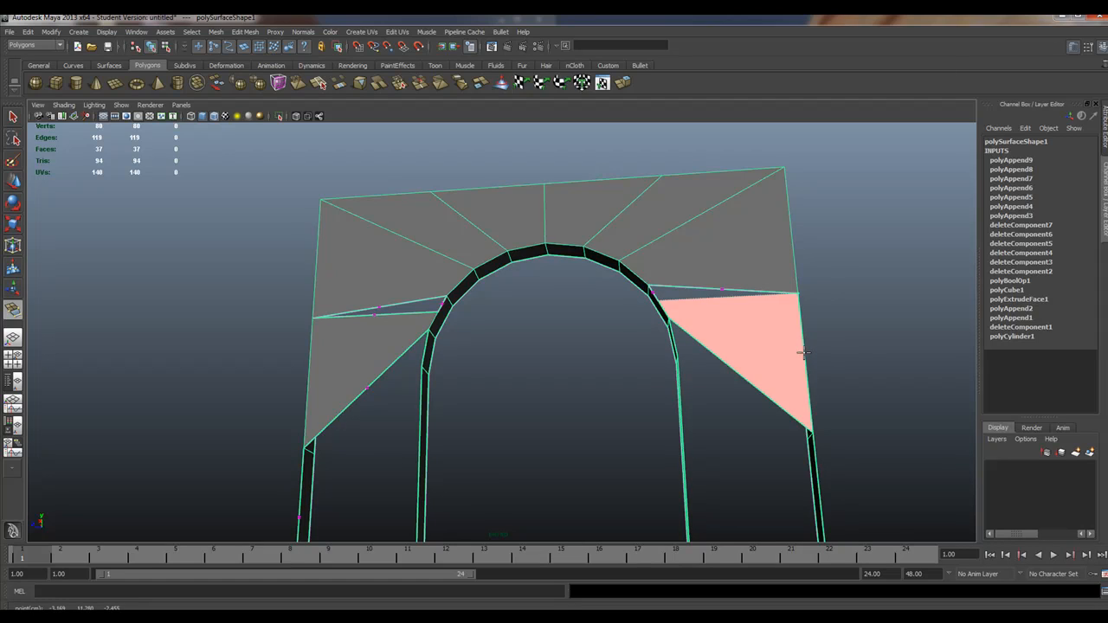
pyautogui.press('Return')
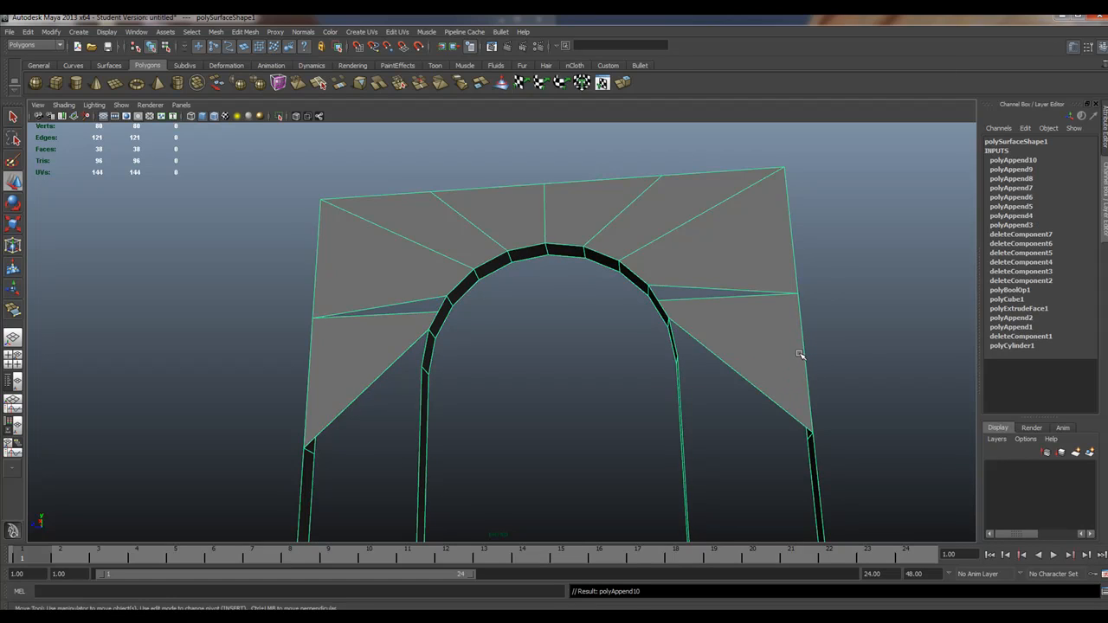
# Fill the narrow triangular gap between the two right-hand side faces with an appended face.
pyautogui.press('y')
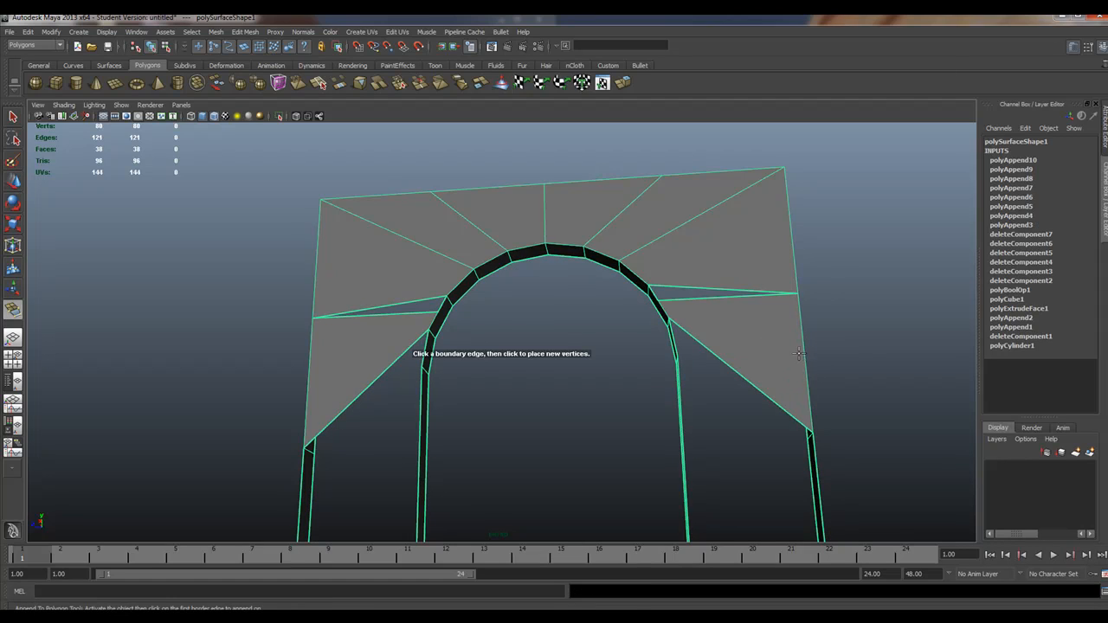
pyautogui.click(692, 289)
pyautogui.click(693, 297)
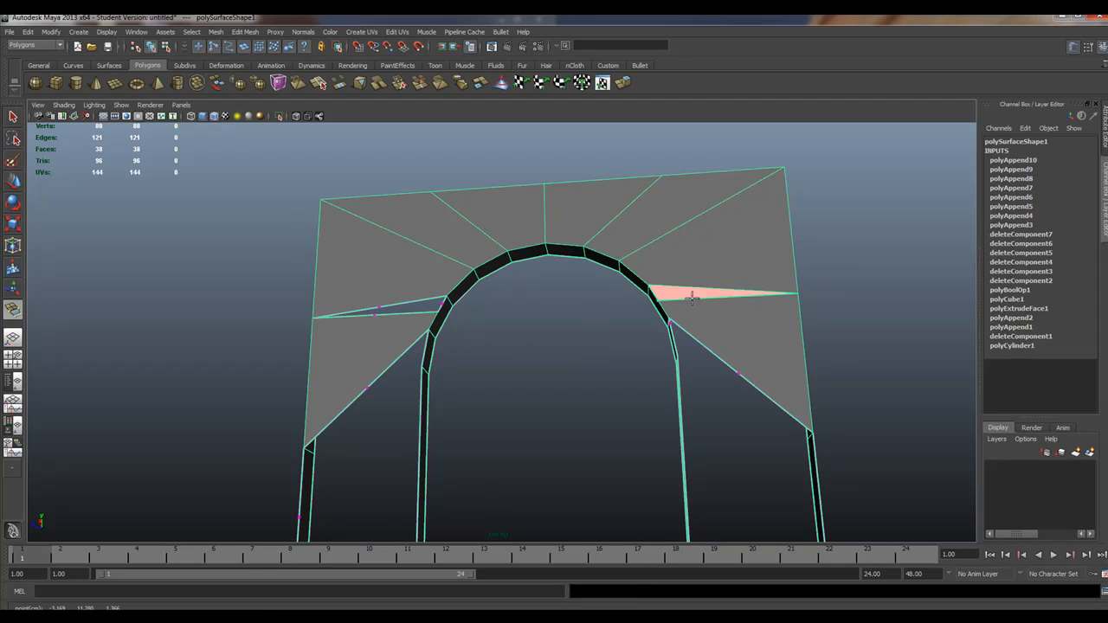
pyautogui.press('Return')
pyautogui.press('w')
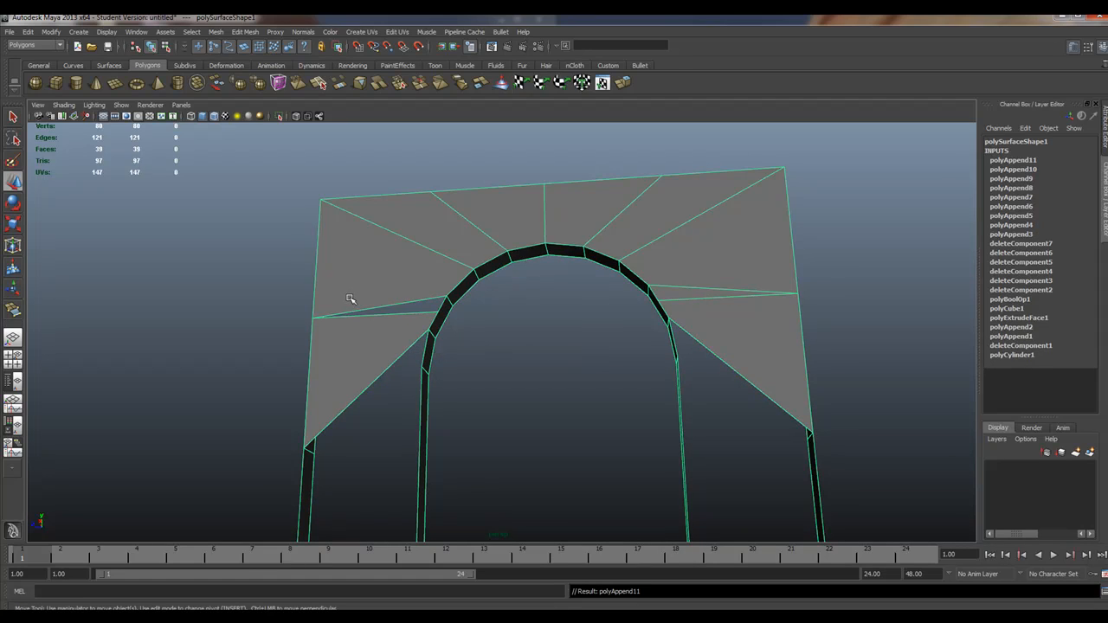
# Fill the narrow triangular gap between the two left-hand side faces with an appended face.
pyautogui.press('y')
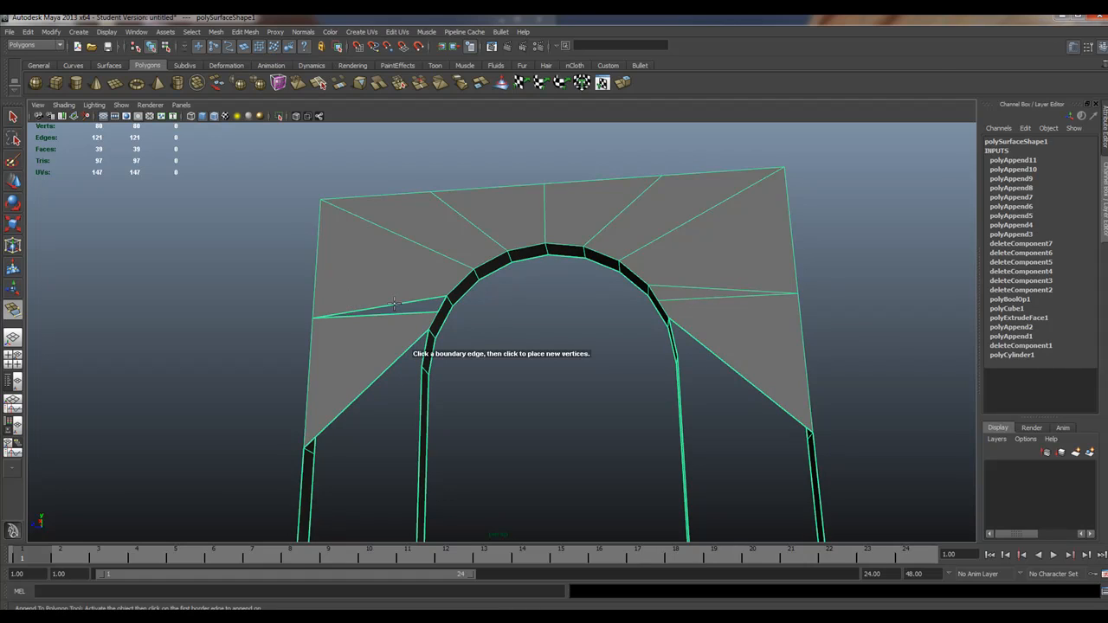
pyautogui.click(393, 305)
pyautogui.click(394, 314)
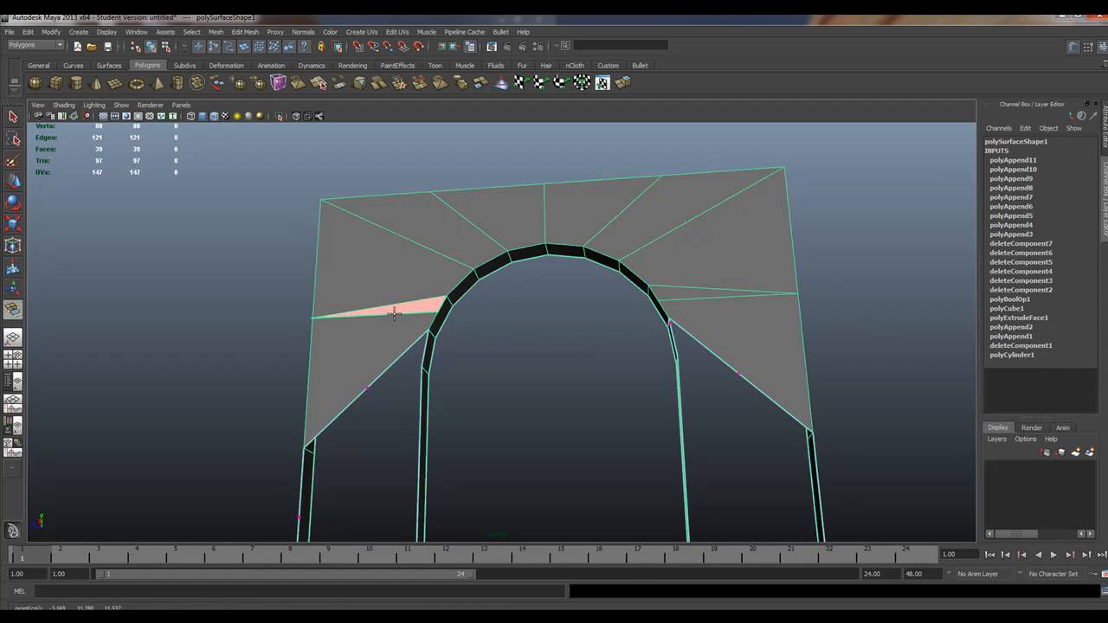
pyautogui.press('Return')
pyautogui.keyDown('alt'); pyautogui.moveTo(579, 424); pyautogui.dragTo(632, 374); pyautogui.keyUp('alt')
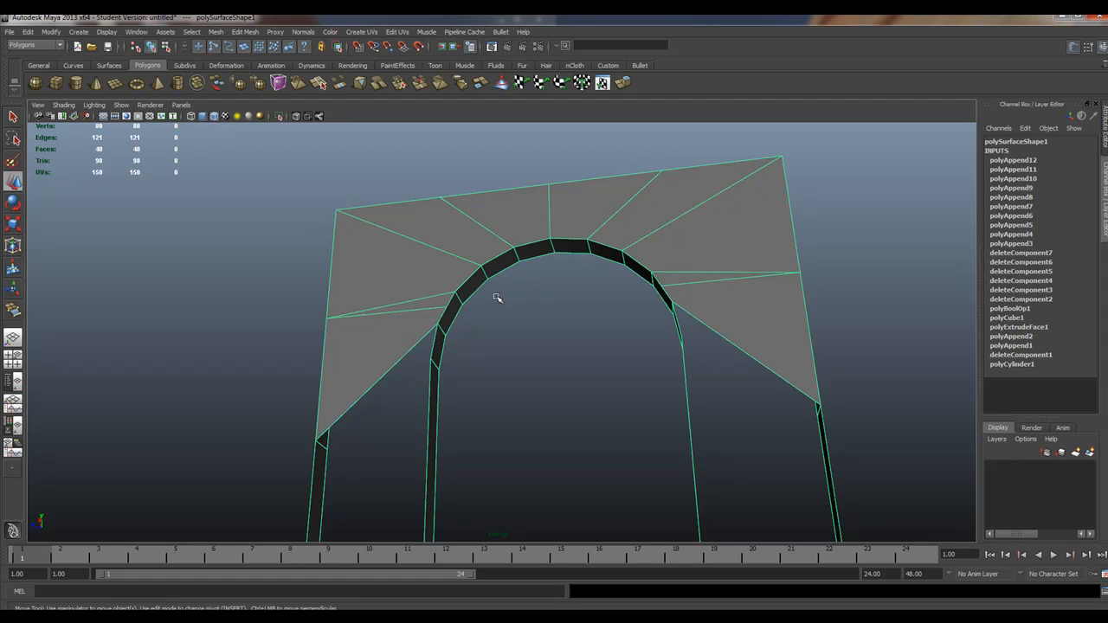
# Delete the narrow triangle and the large upper side face on both the left and the right of the arch.
pyautogui.moveTo(395, 265); pyautogui.dragTo(389, 268, button='right')
pyautogui.click(387, 274)
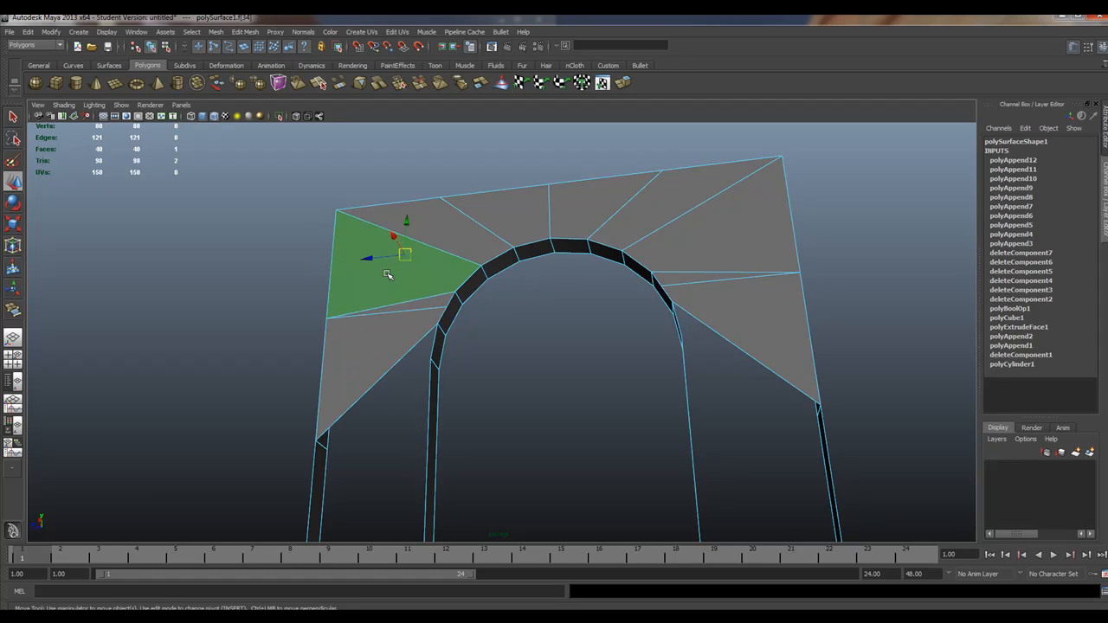
pyautogui.press('Delete')
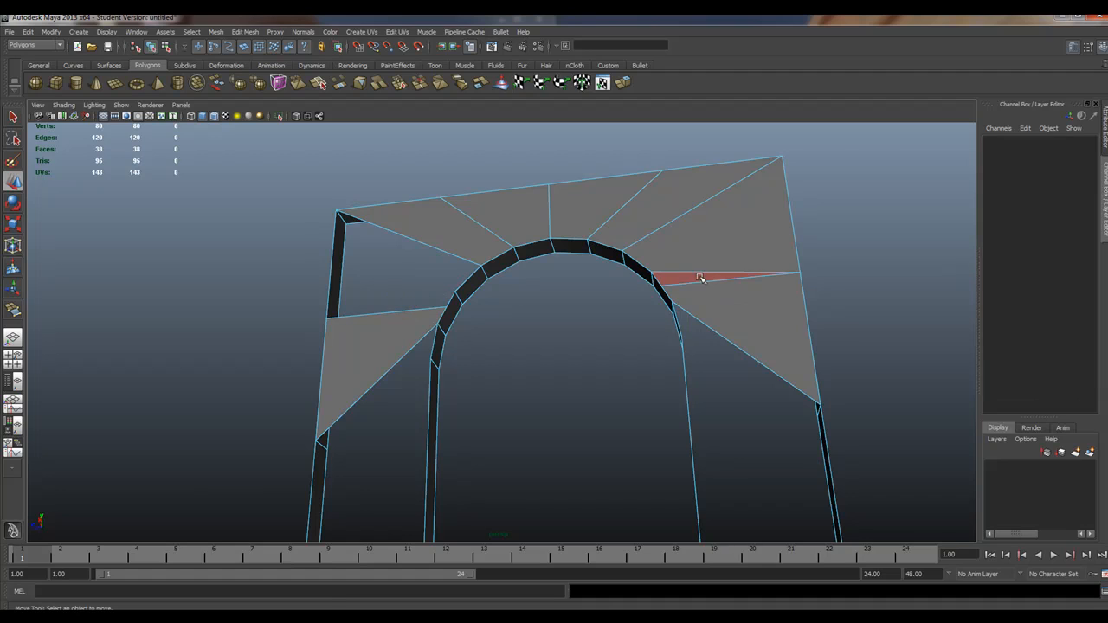
pyautogui.click(701, 278)
pyautogui.press('Delete')
pyautogui.click(735, 299)
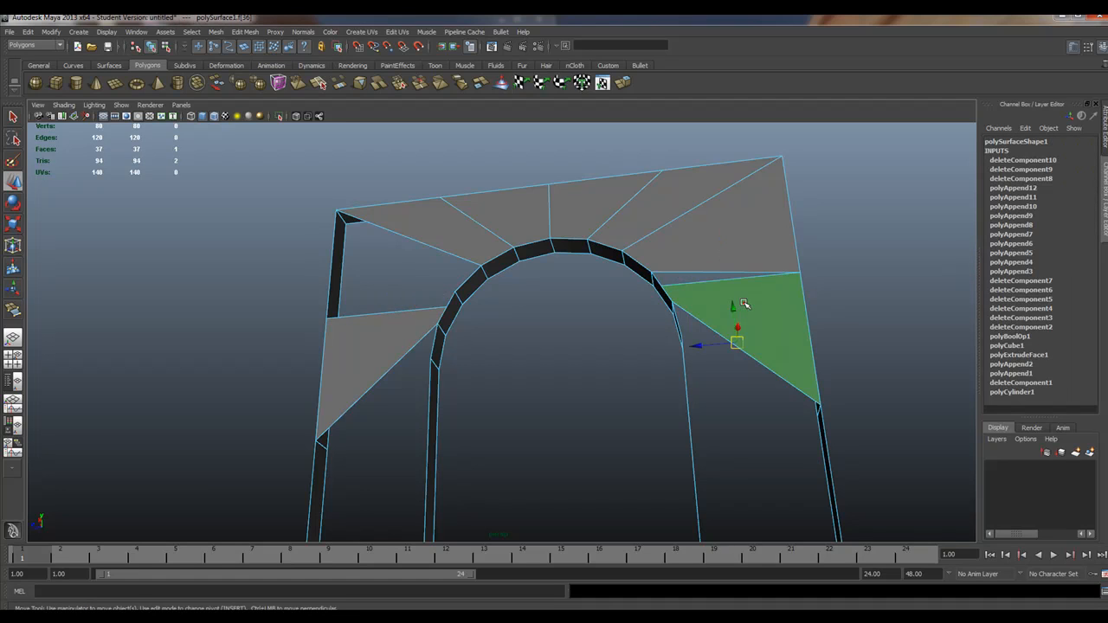
pyautogui.click(736, 244)
pyautogui.press('Delete')
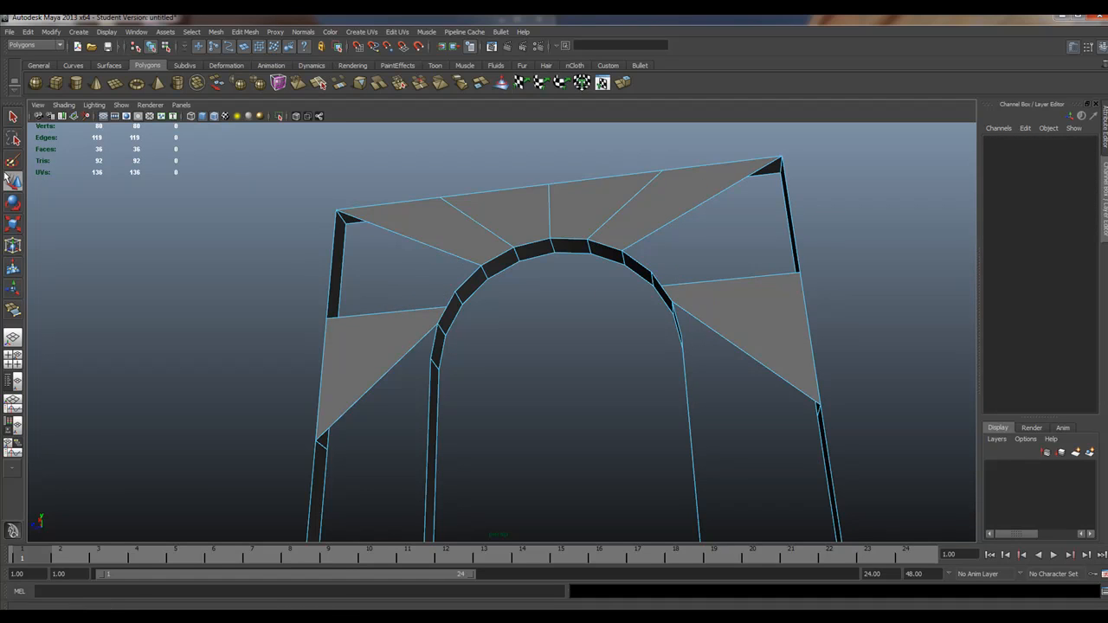
# Append a face on the left joining the uppermost side segment to the short arch segment just above the lower side face.
pyautogui.click(13, 310)
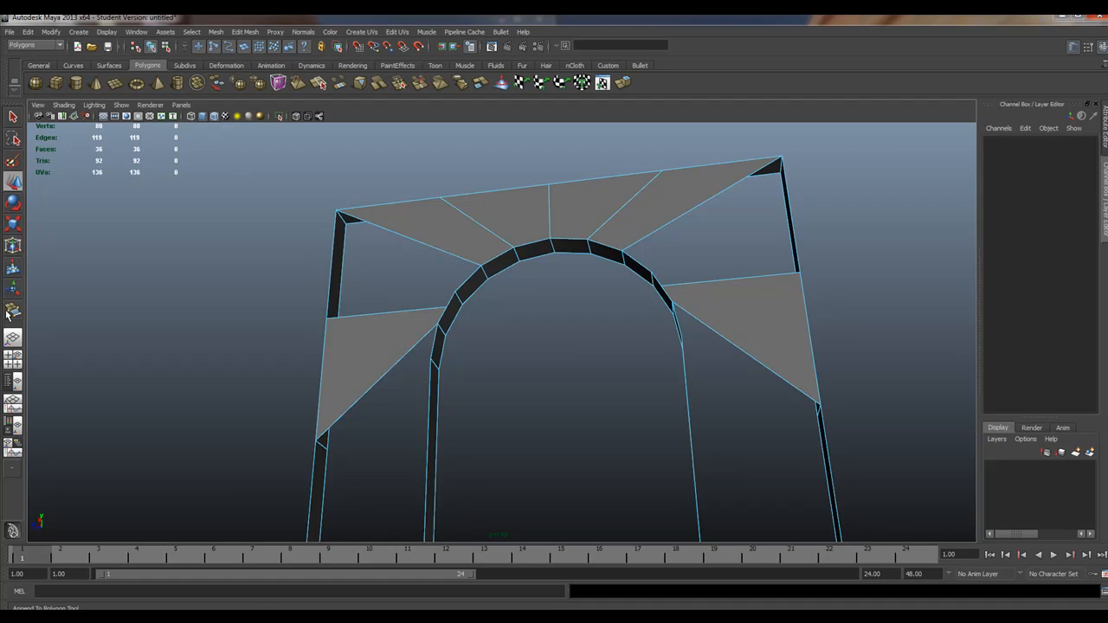
pyautogui.click(464, 279)
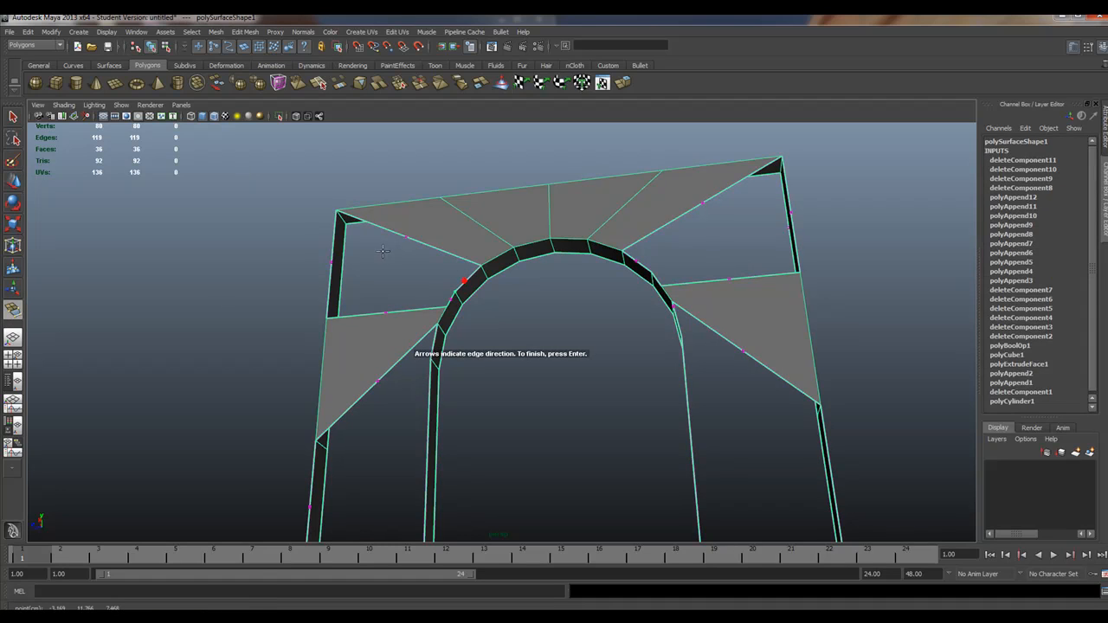
pyautogui.click(335, 226)
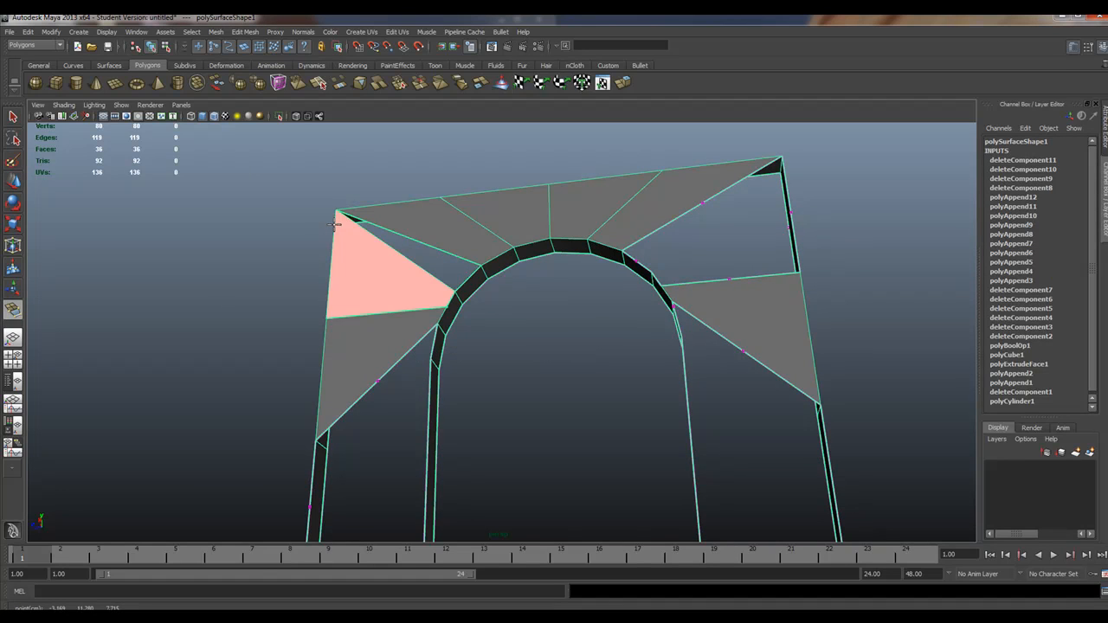
pyautogui.press('Return')
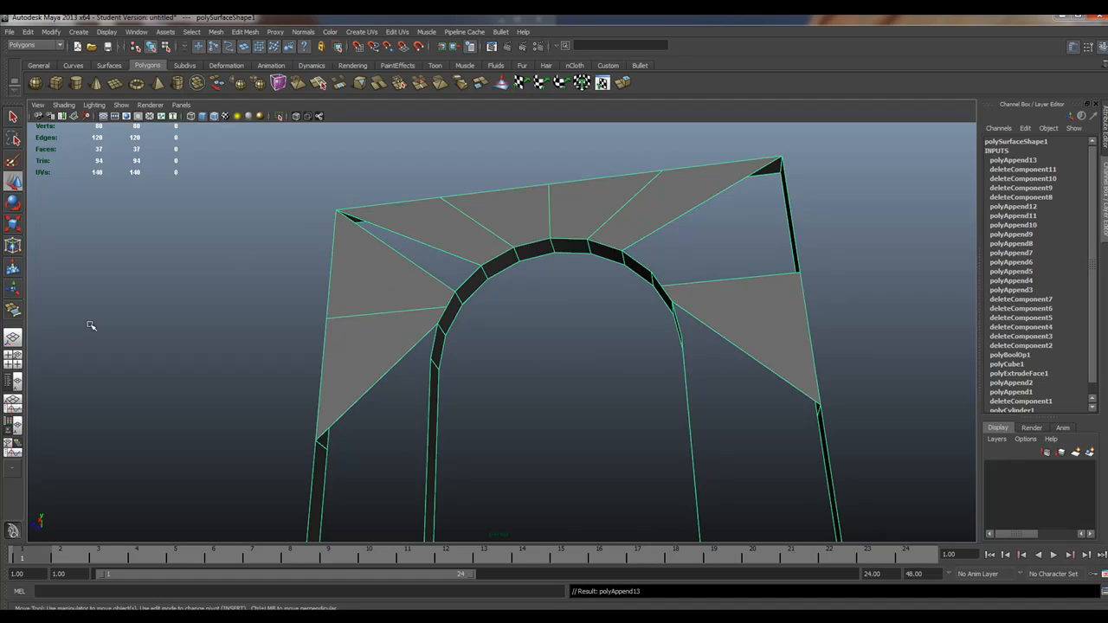
pyautogui.click(13, 310)
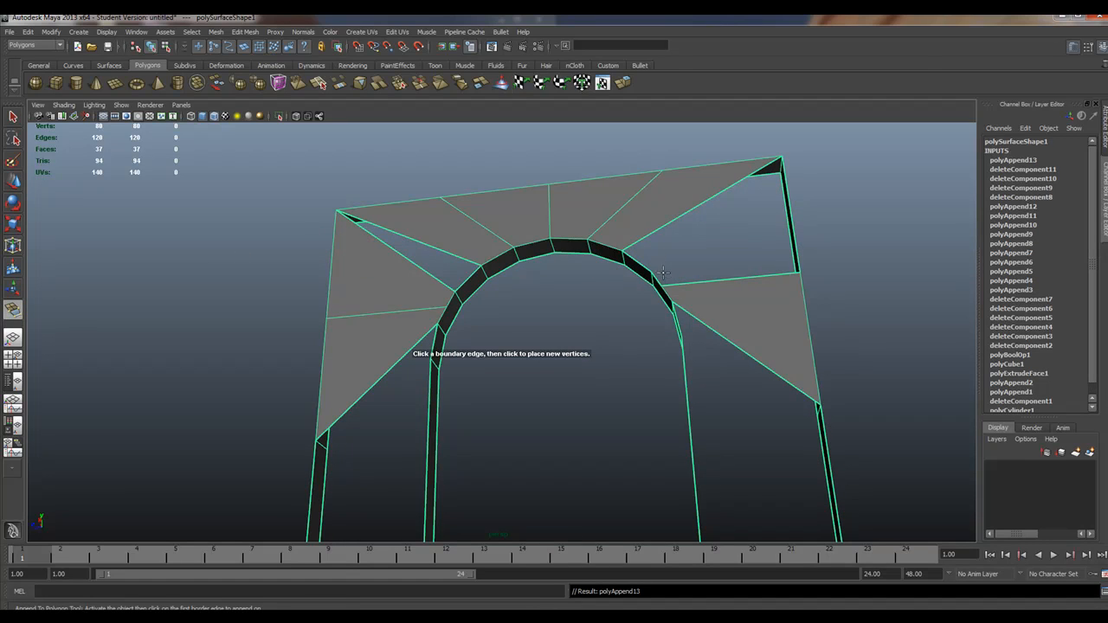
pyautogui.click(790, 201)
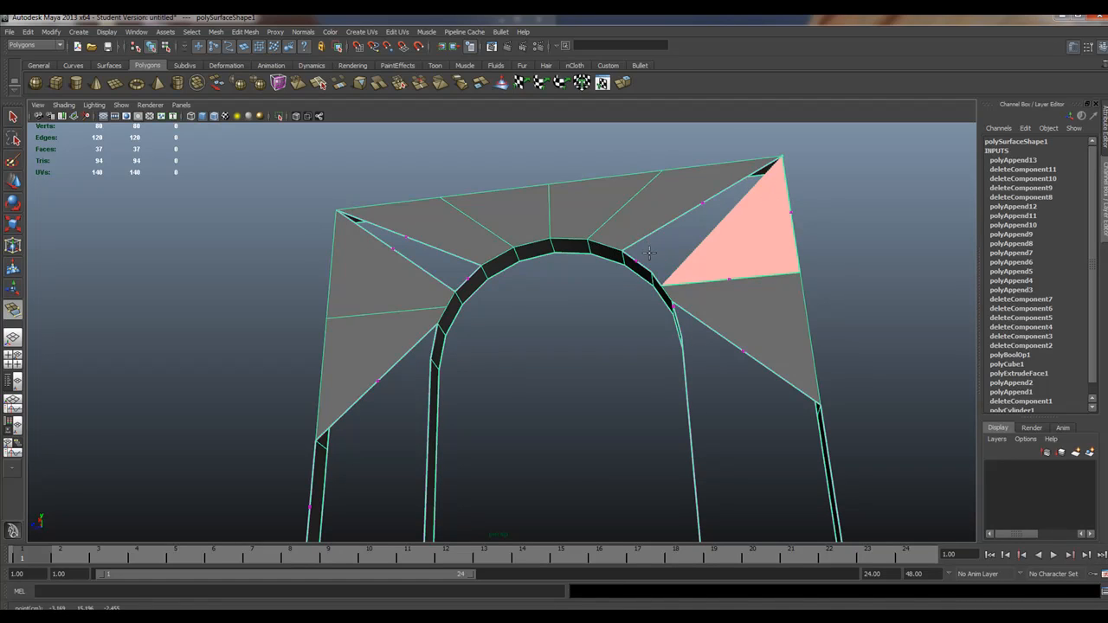
pyautogui.hotkey('ctrl', 'z')
pyautogui.hotkey('ctrl', 'z')
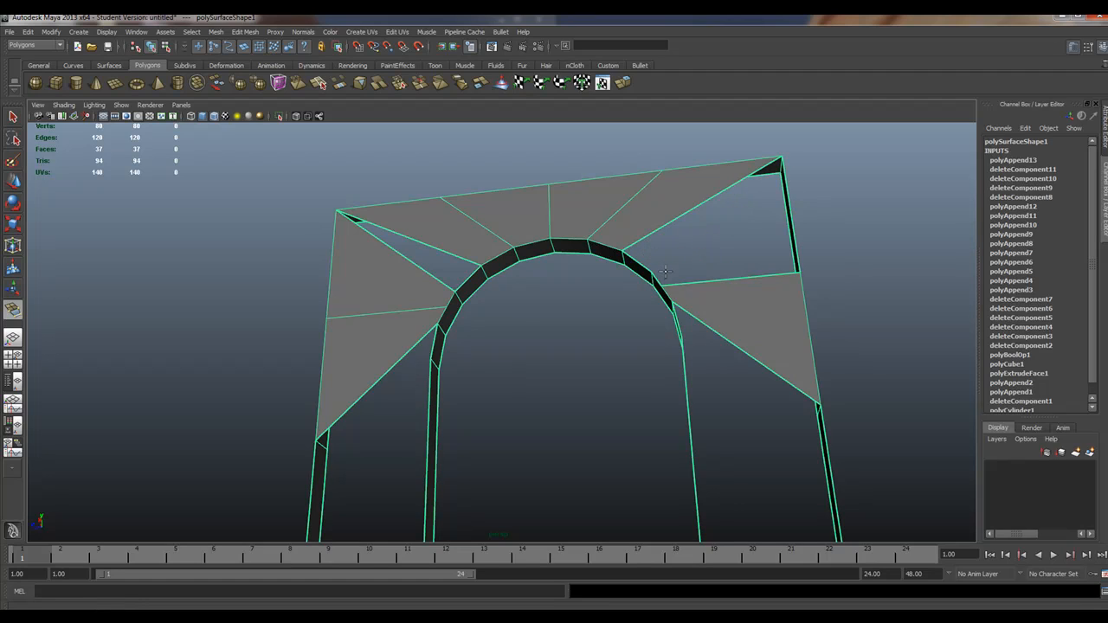
# Append a face on the right joining the short arch segment above the lower side face to the wall's uppermost side segment.
pyautogui.click(648, 268)
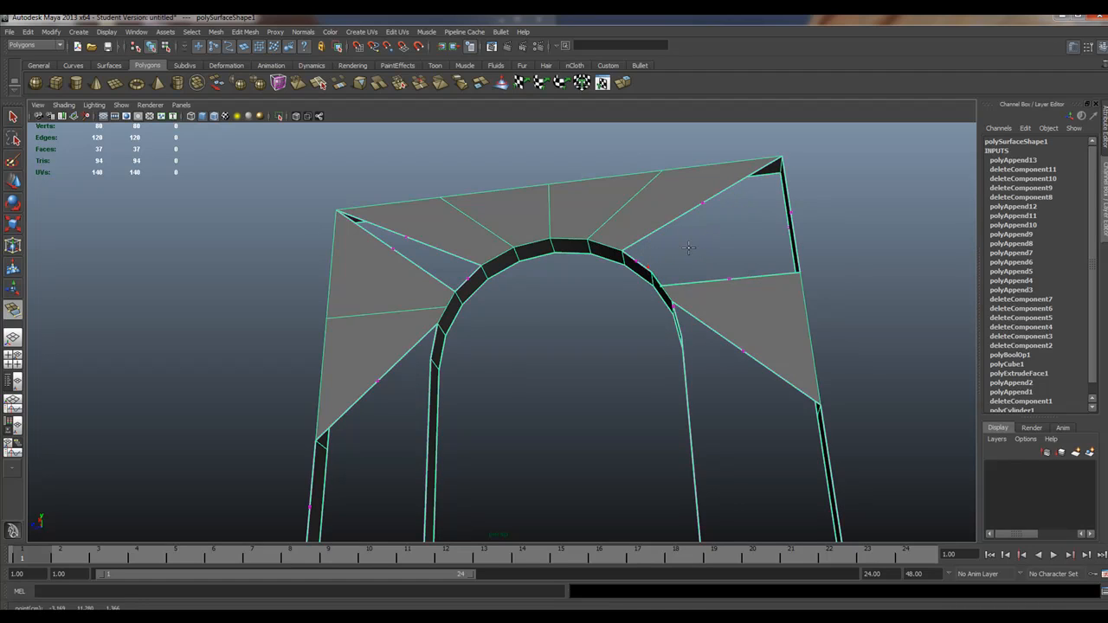
pyautogui.click(788, 199)
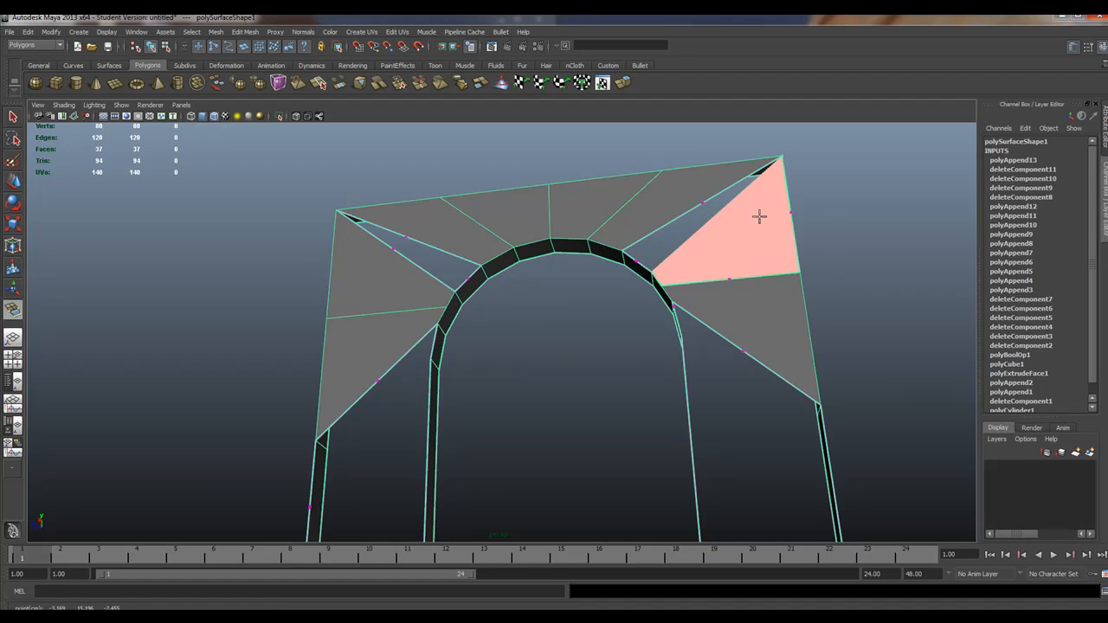
pyautogui.press('w')
# Fill the triangular gap running from the upper right wall corner to the arch with an appended face.
pyautogui.press('y')
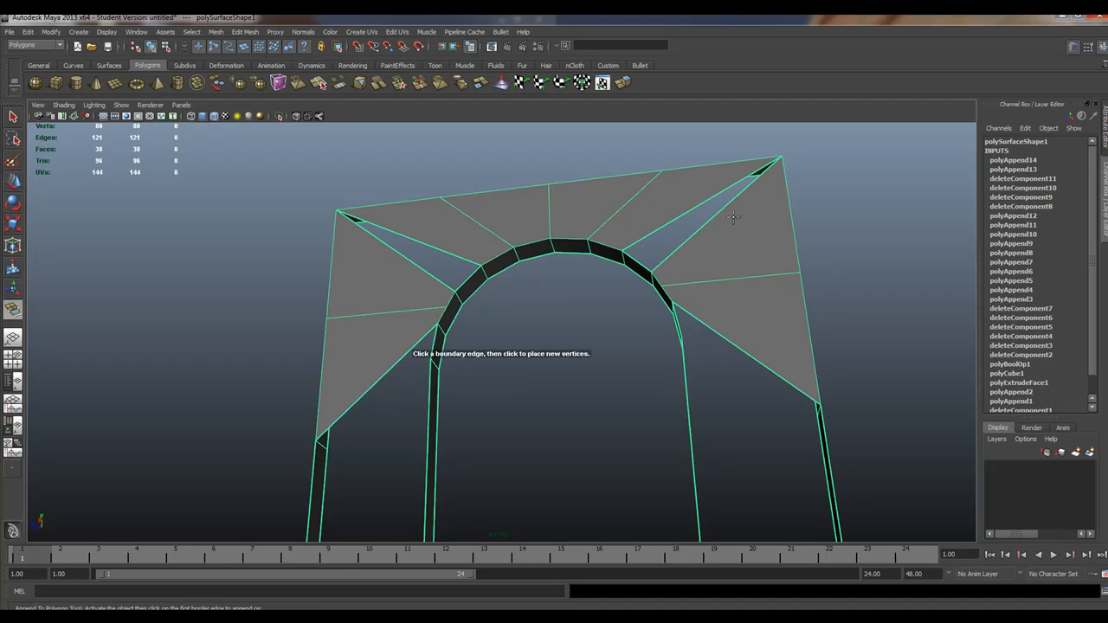
pyautogui.click(708, 217)
pyautogui.click(696, 206)
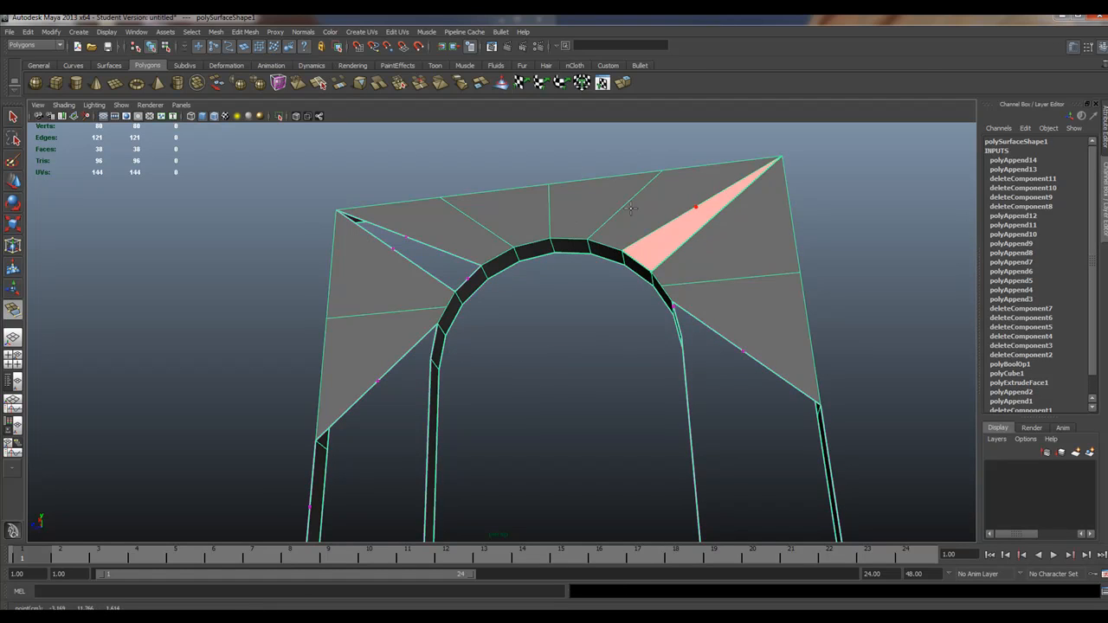
pyautogui.press('Return')
# Fill the triangular gap running from the upper left wall corner to the arch with an appended face.
pyautogui.press('y')
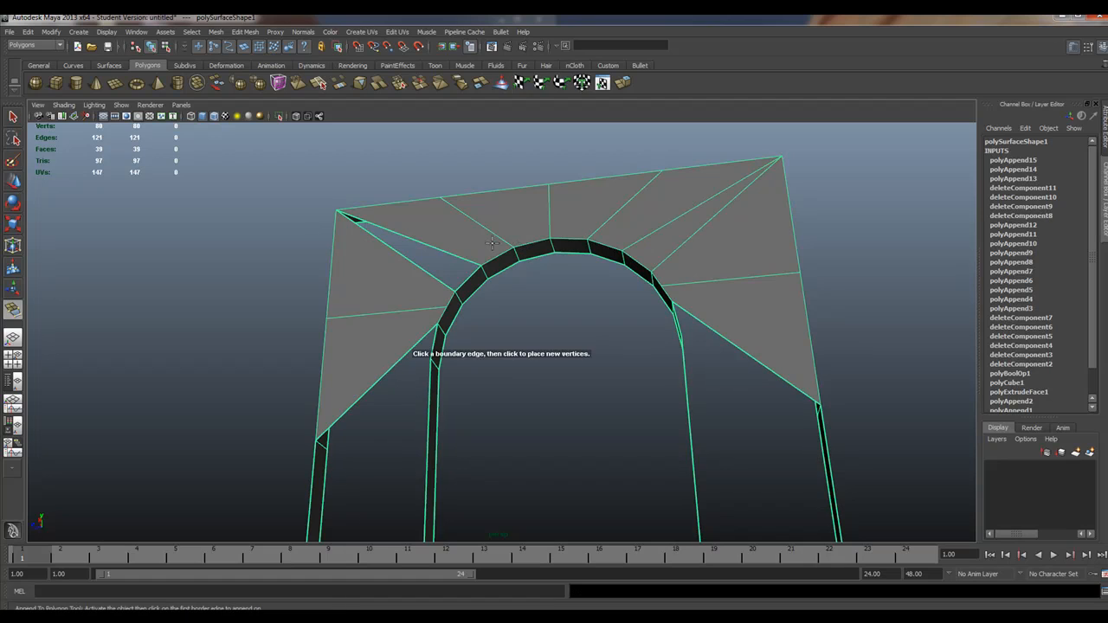
pyautogui.click(445, 249)
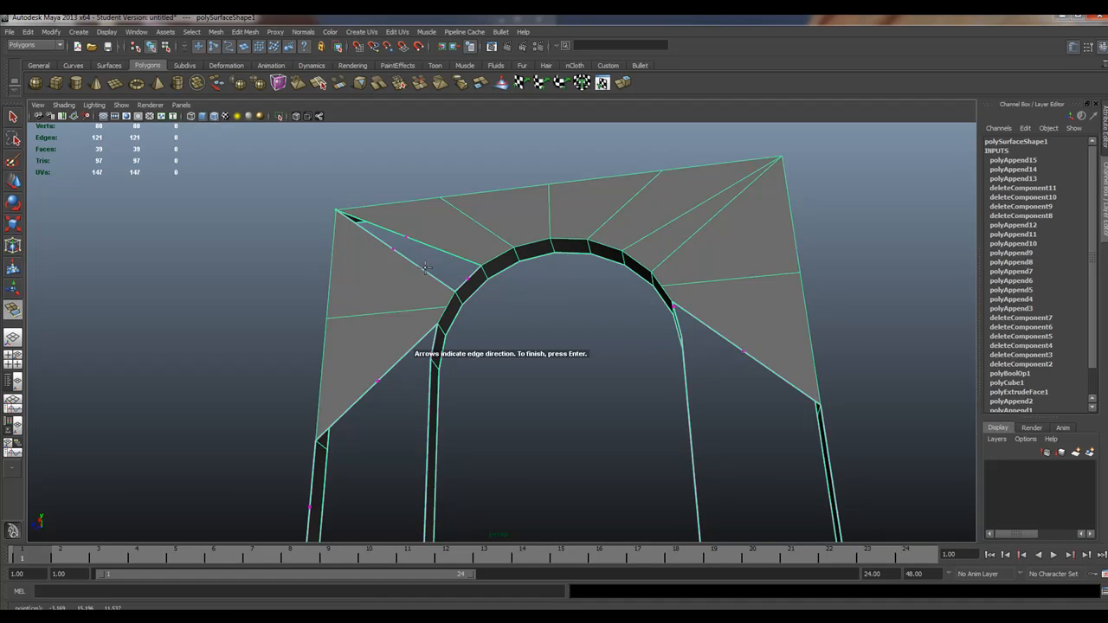
pyautogui.click(425, 268)
pyautogui.press('Return')
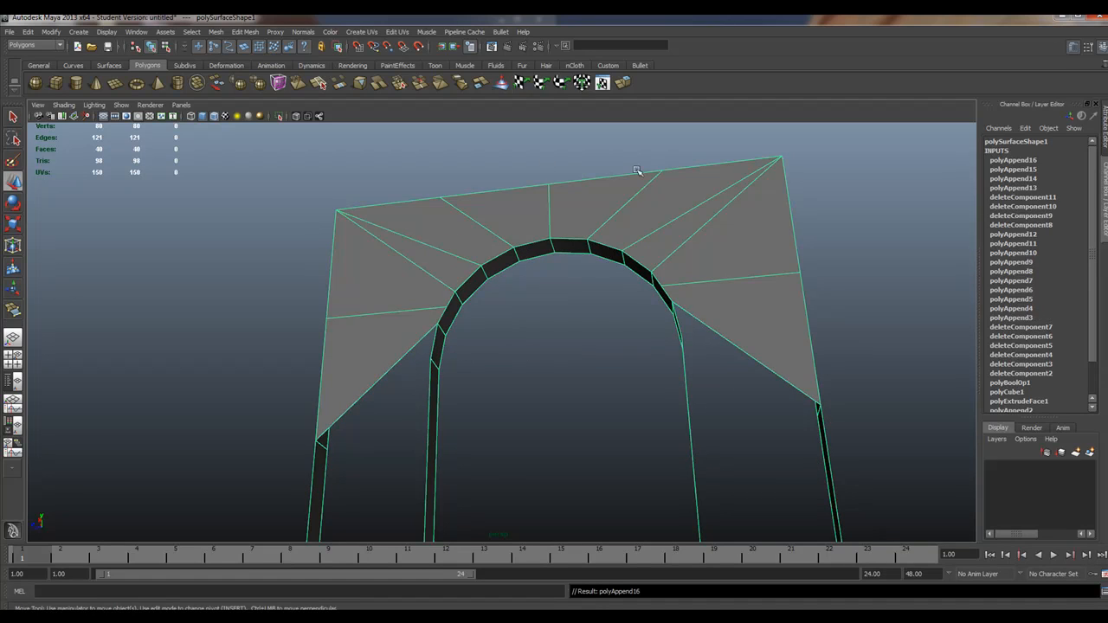
# Delete the lower side faces on the right and left of the arch.
pyautogui.keyDown('alt'); pyautogui.moveTo(522, 376); pyautogui.dragTo(551, 334); pyautogui.keyUp('alt')
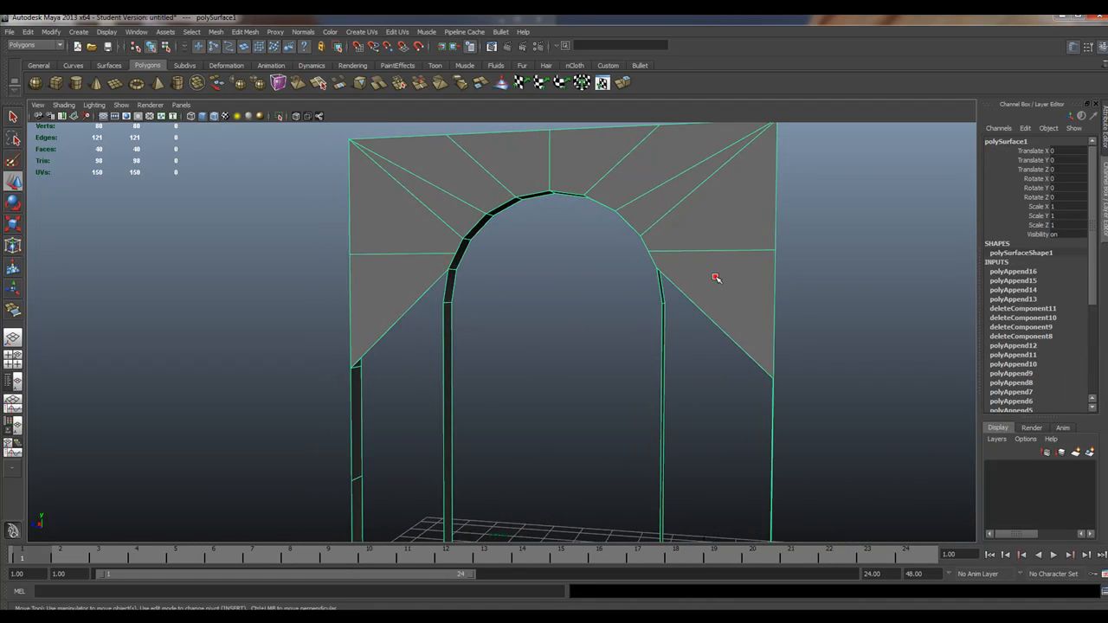
pyautogui.moveTo(715, 277); pyautogui.dragTo(715, 302, button='right')
pyautogui.click(724, 305)
pyautogui.press('Delete')
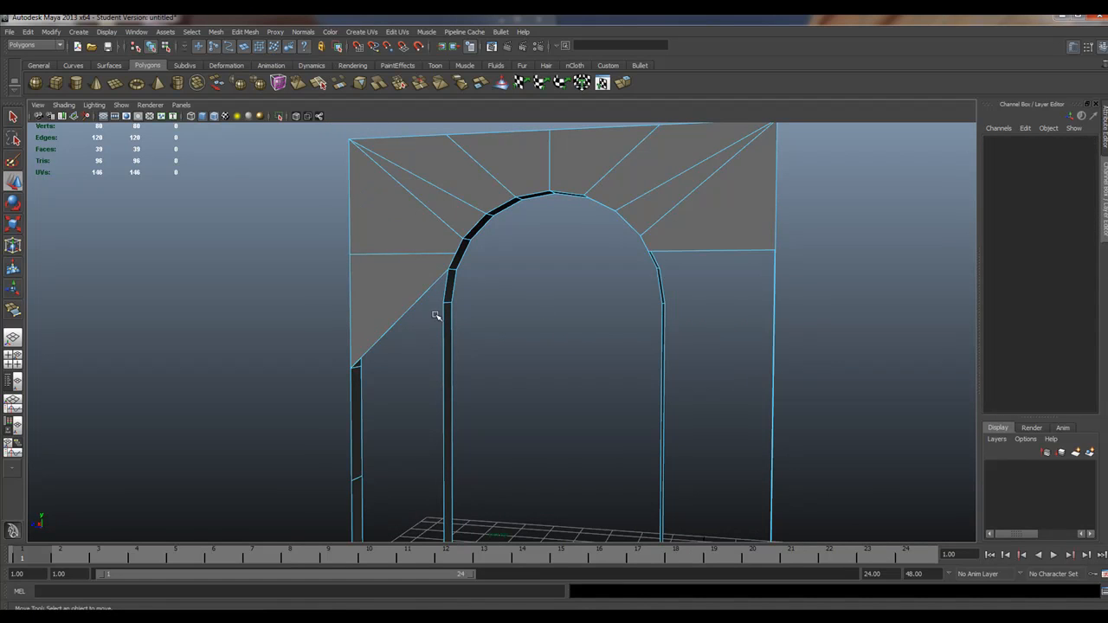
pyautogui.click(385, 291)
pyautogui.press('Delete')
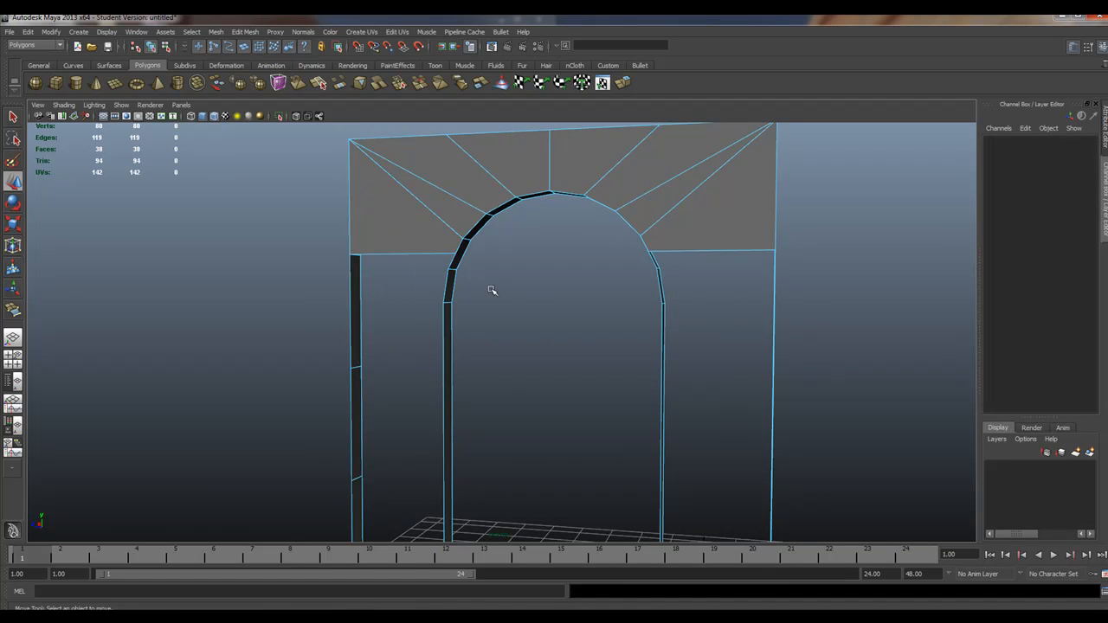
# Examine where the lower edges of the upper side faces meet the inner arch faces on both sides.
pyautogui.keyDown('alt'); pyautogui.moveTo(493, 291); pyautogui.dragTo(546, 289); pyautogui.keyUp('alt')
pyautogui.keyDown('alt'); pyautogui.moveTo(545, 289); pyautogui.dragTo(649, 289, button='right'); pyautogui.keyUp('alt')
pyautogui.keyDown('alt'); pyautogui.moveTo(618, 272); pyautogui.dragTo(634, 366, button='middle'); pyautogui.keyUp('alt')
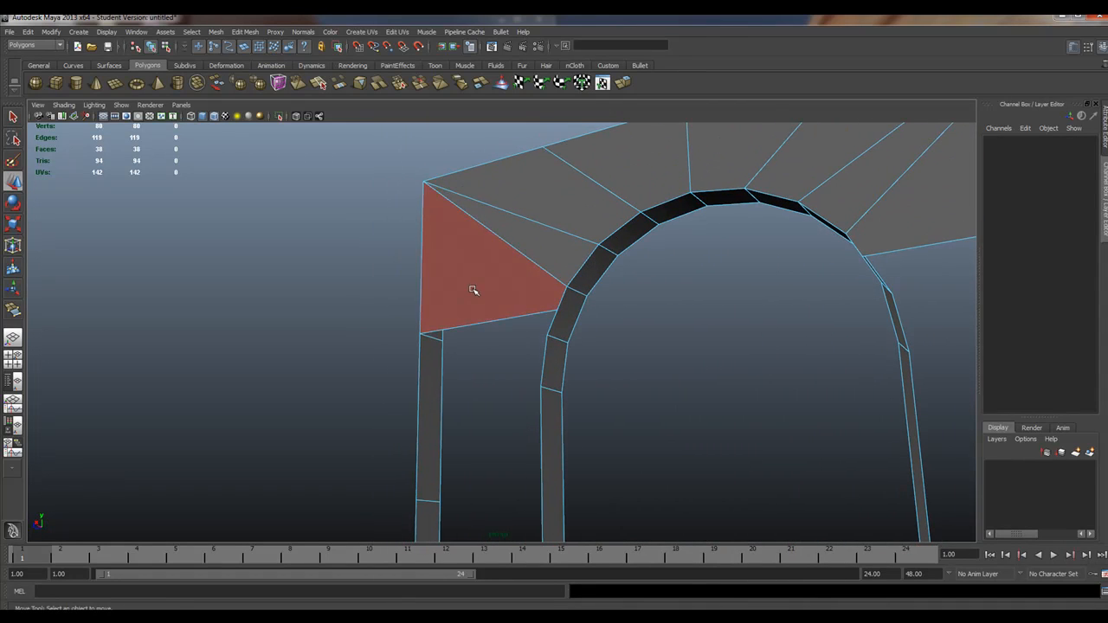
pyautogui.moveTo(472, 290)
pyautogui.mouseDown(button='right')
pyautogui.moveTo(484, 302)
pyautogui.moveTo(468, 306)
pyautogui.mouseUp(button='right')
pyautogui.click(465, 295)
pyautogui.keyDown('alt'); pyautogui.moveTo(486, 308); pyautogui.dragTo(508, 329); pyautogui.keyUp('alt')
pyautogui.keyDown('alt'); pyautogui.moveTo(466, 317); pyautogui.dragTo(841, 402, button='right'); pyautogui.keyUp('alt')
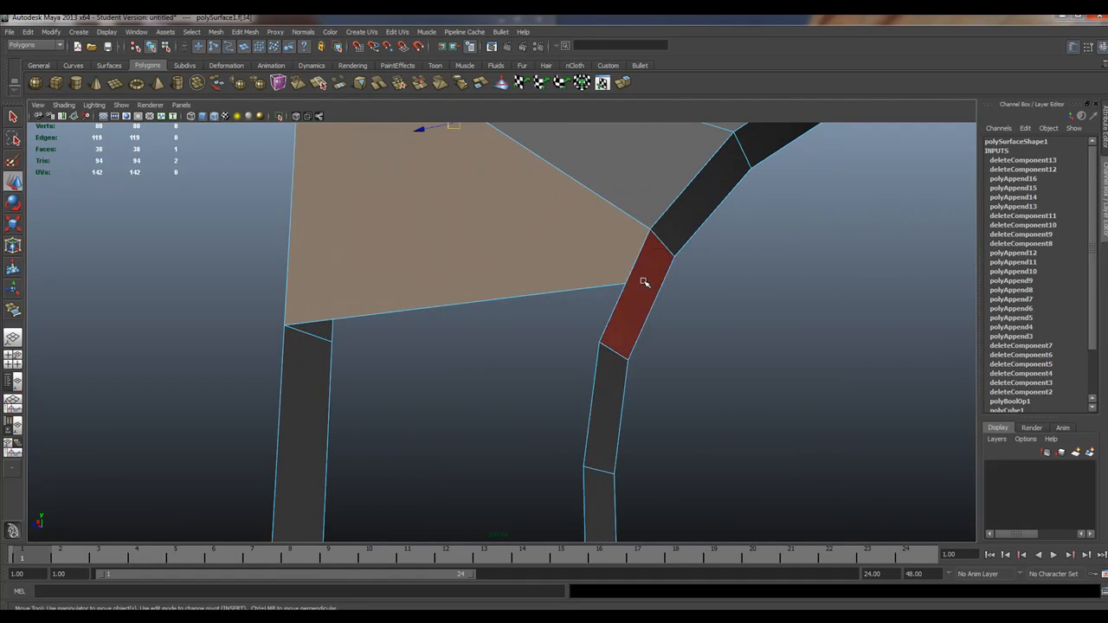
pyautogui.moveTo(643, 282); pyautogui.dragTo(566, 302, button='right')
pyautogui.keyDown('alt'); pyautogui.moveTo(566, 302); pyautogui.dragTo(639, 307); pyautogui.keyUp('alt')
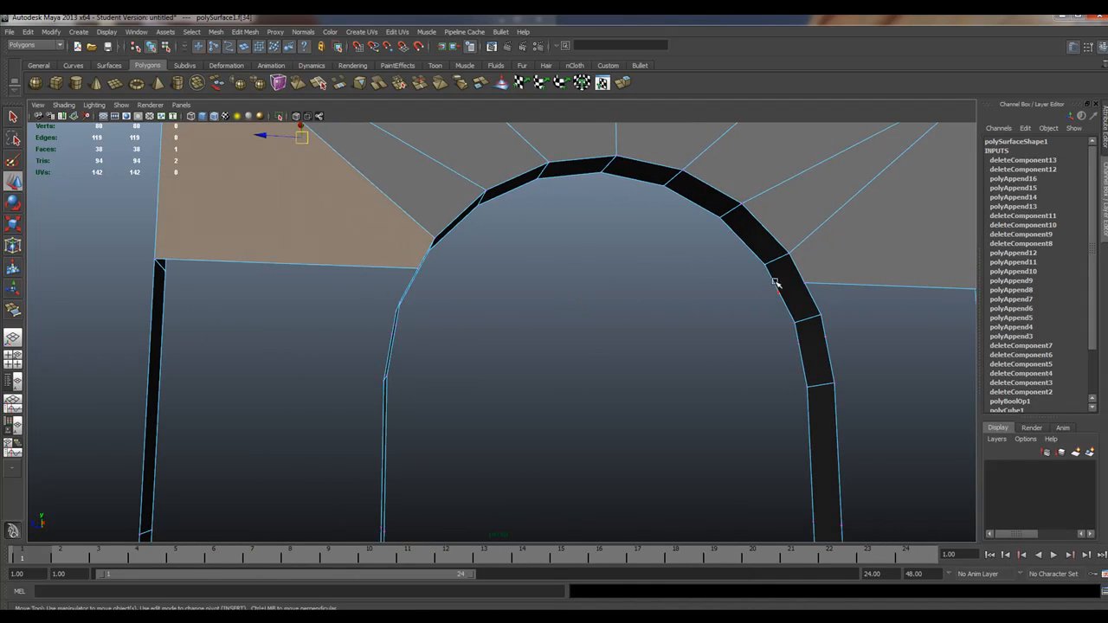
# Reset the Split Polygon Tool and split the right inner arch face across its thickness from the side face's lower corner.
pyautogui.click(244, 32)
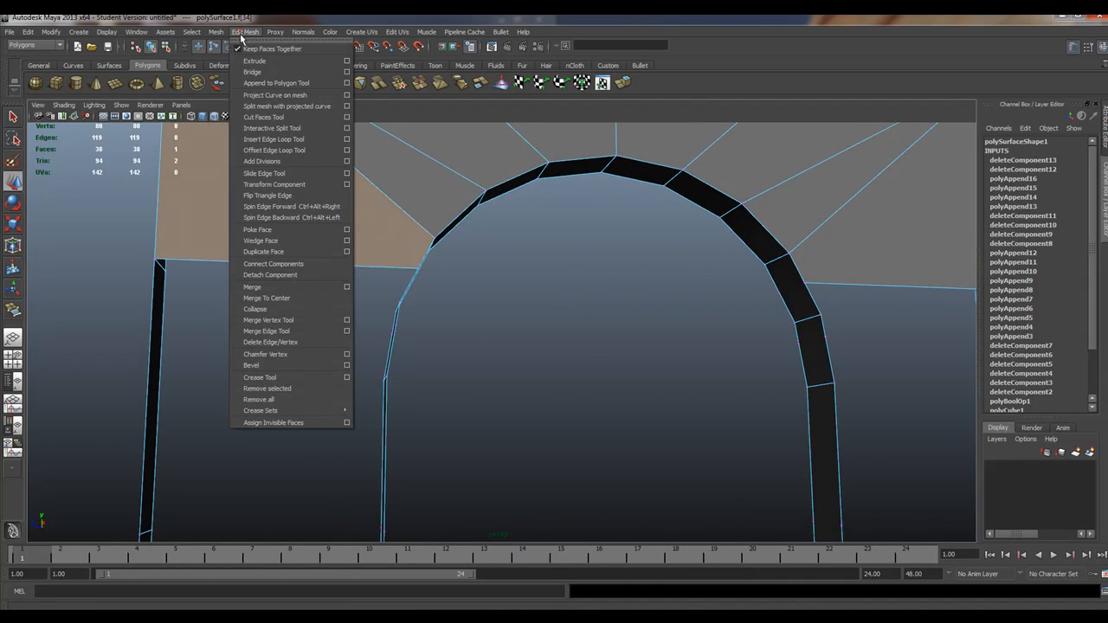
pyautogui.click(269, 139)
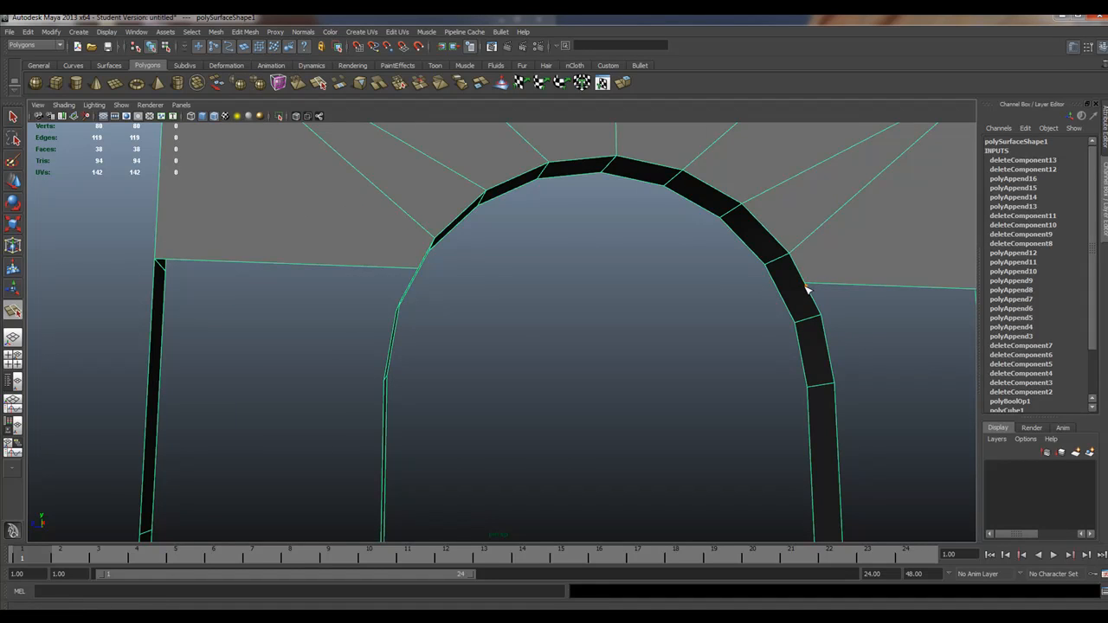
pyautogui.doubleClick(13, 310)
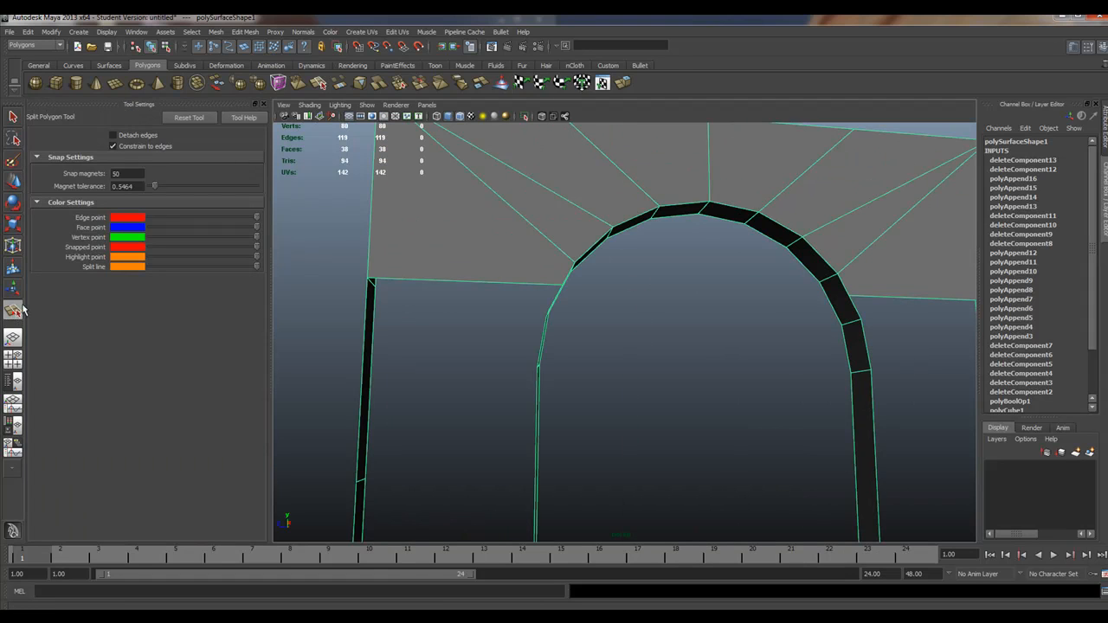
pyautogui.click(189, 117)
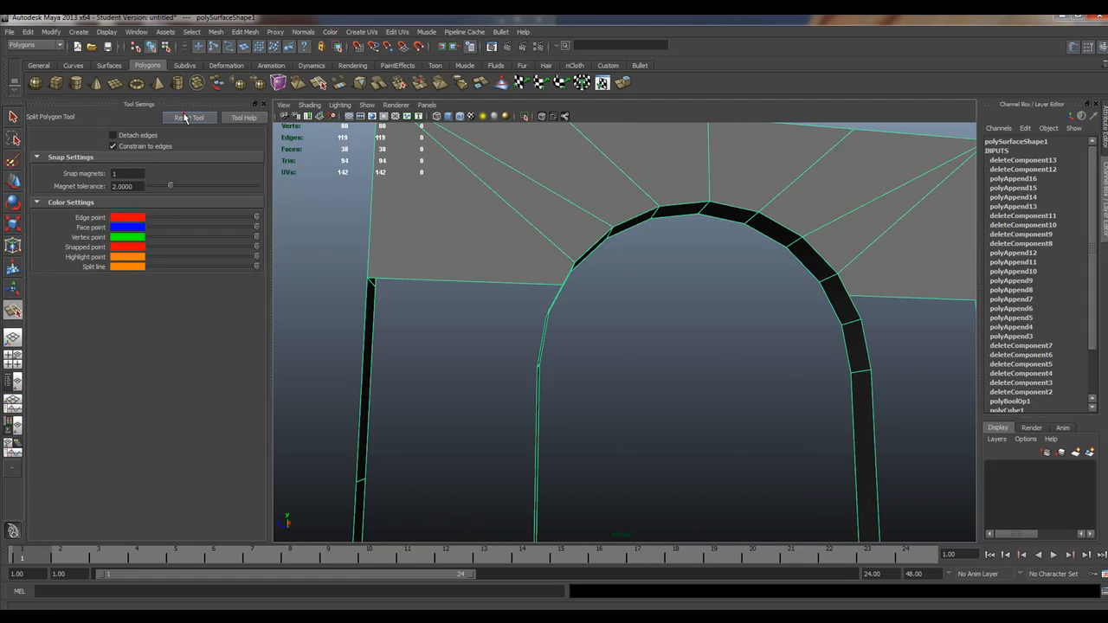
pyautogui.click(850, 296)
pyautogui.press('w')
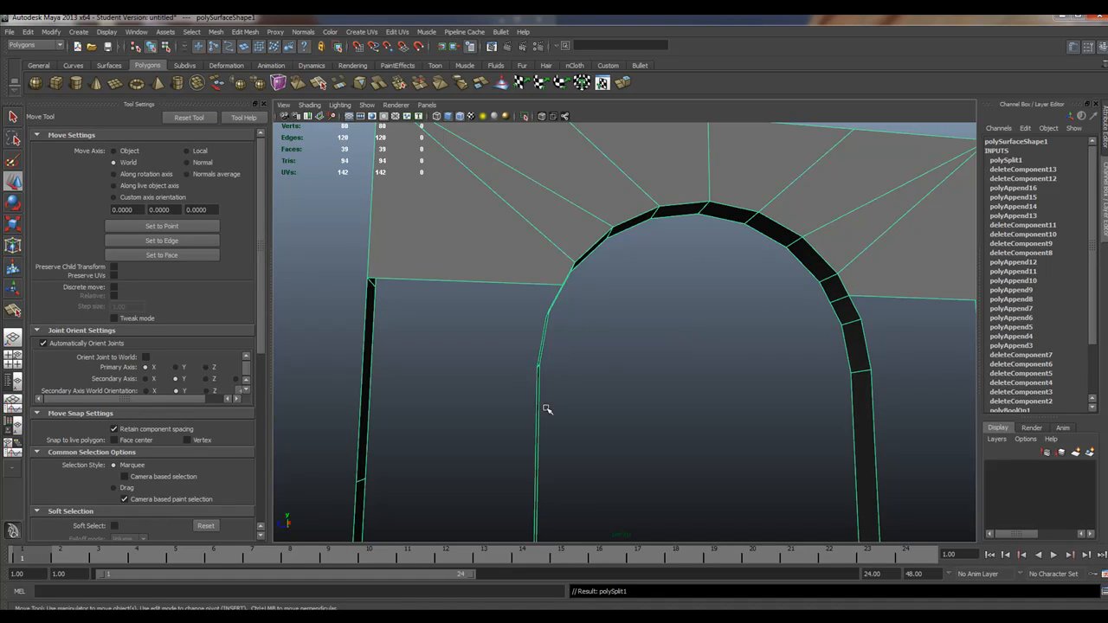
# Split the left inner arch face across its thickness from the lower corner of the left side face.
pyautogui.keyDown('alt'); pyautogui.moveTo(563, 429); pyautogui.dragTo(482, 369); pyautogui.keyUp('alt')
pyautogui.keyDown('alt'); pyautogui.moveTo(502, 365); pyautogui.dragTo(670, 382, button='right'); pyautogui.keyUp('alt')
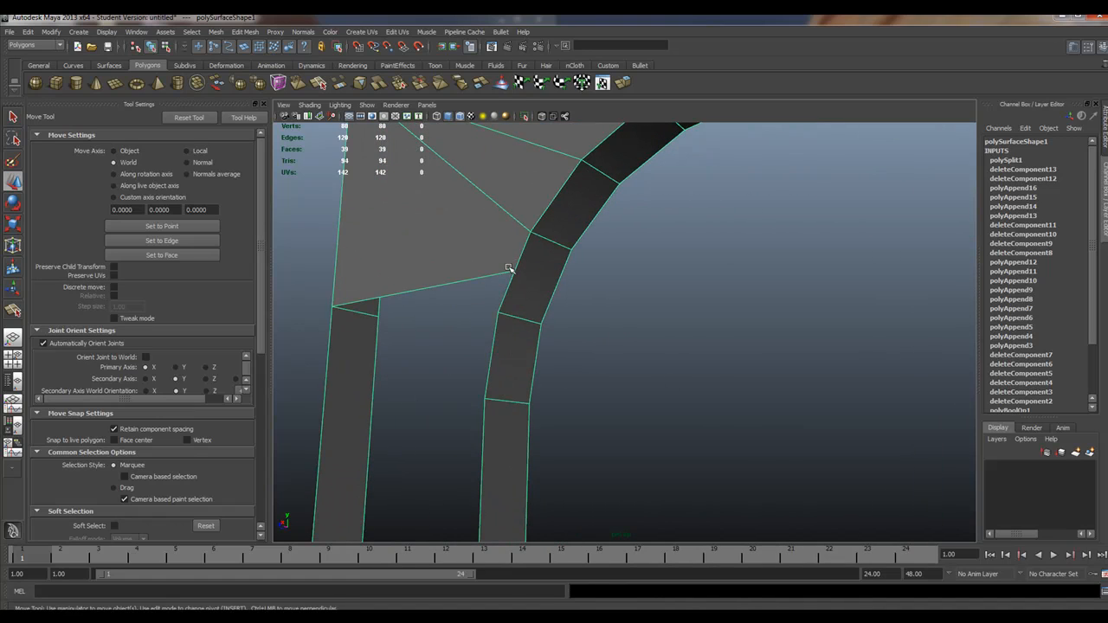
pyautogui.click(13, 311)
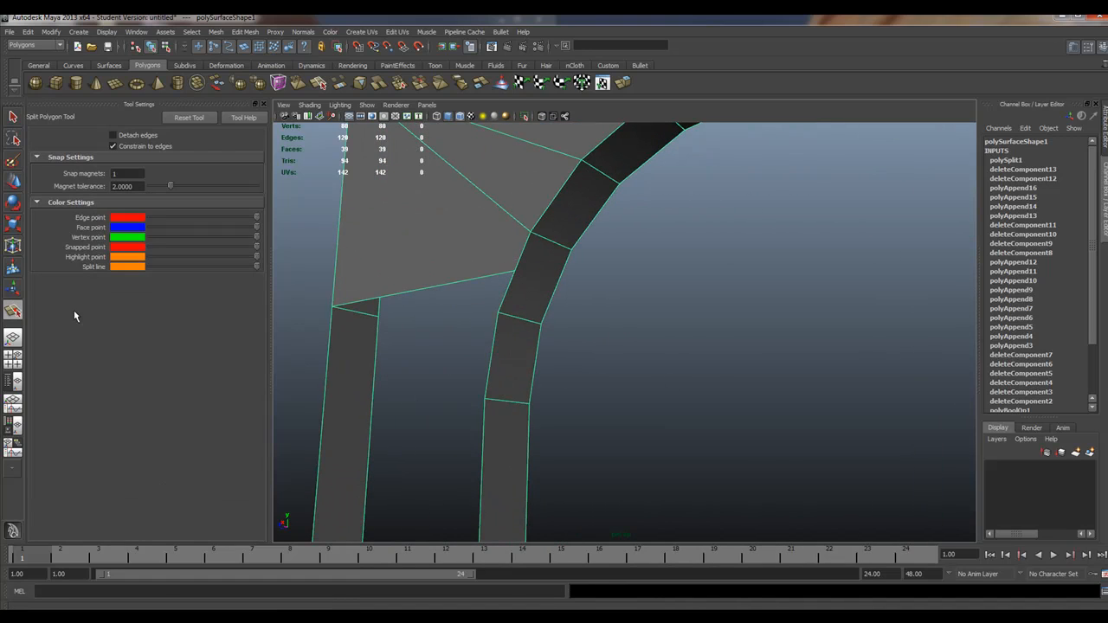
pyautogui.click(516, 273)
pyautogui.click(557, 288)
pyautogui.press('w')
pyautogui.keyDown('alt'); pyautogui.moveTo(616, 316); pyautogui.dragTo(623, 274); pyautogui.keyUp('alt')
pyautogui.keyDown('alt'); pyautogui.moveTo(698, 309); pyautogui.dragTo(614, 300, button='right'); pyautogui.keyUp('alt')
pyautogui.keyDown('alt'); pyautogui.moveTo(675, 341); pyautogui.dragTo(653, 338); pyautogui.keyUp('alt')
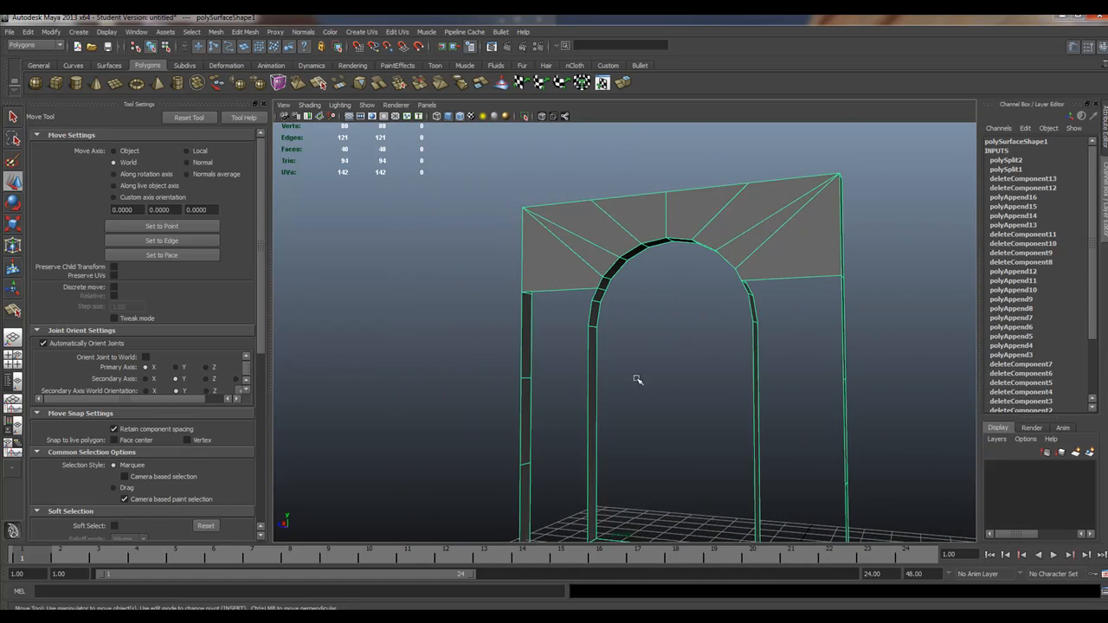
# Try to split the left inner arch face across its thickness at about the middle of its height.
pyautogui.keyDown('alt'); pyautogui.moveTo(637, 379); pyautogui.dragTo(637, 316, button='middle'); pyautogui.keyUp('alt')
pyautogui.moveTo(602, 326)
pyautogui.keyDown('alt'); pyautogui.mouseDown(button='right')
pyautogui.moveTo(623, 334)
pyautogui.moveTo(594, 322)
pyautogui.mouseUp(button='right'); pyautogui.keyUp('alt')
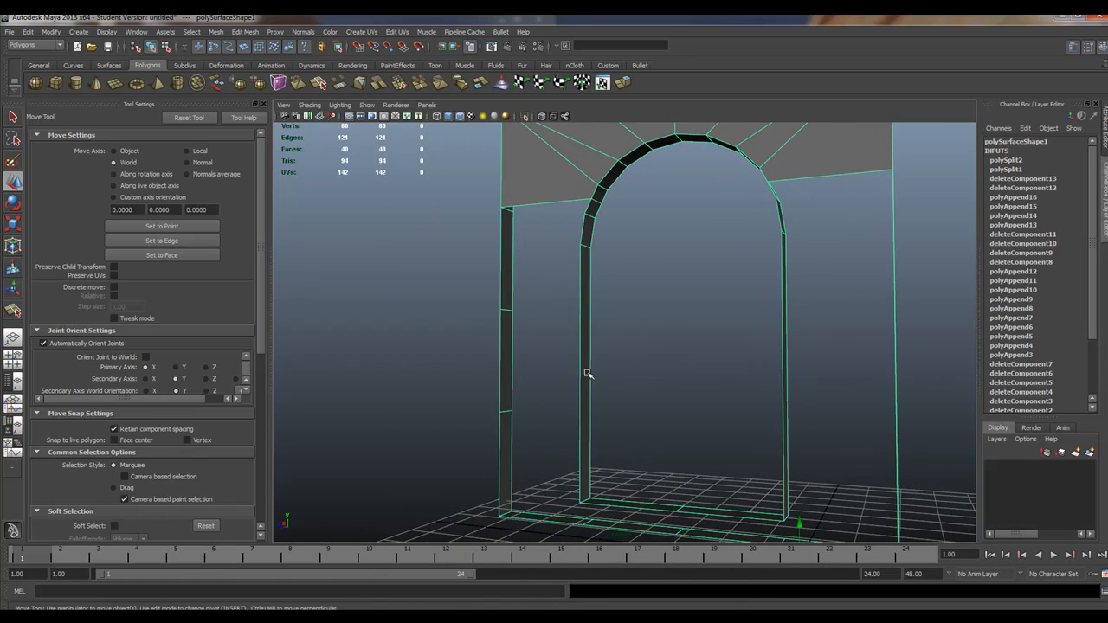
pyautogui.click(13, 310)
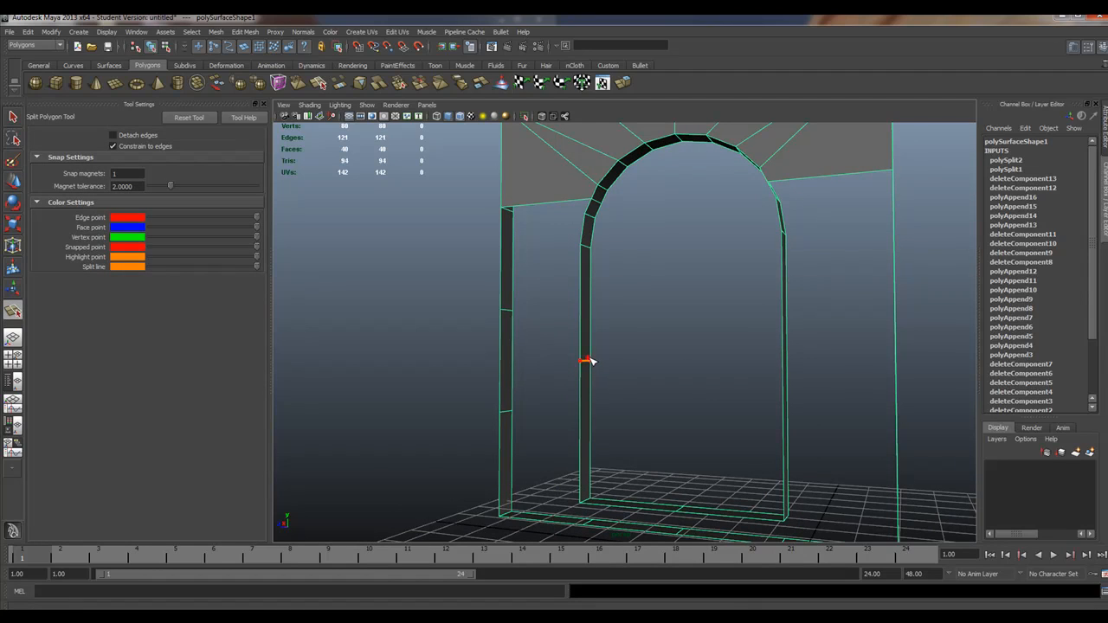
pyautogui.click(596, 360)
pyautogui.press('w')
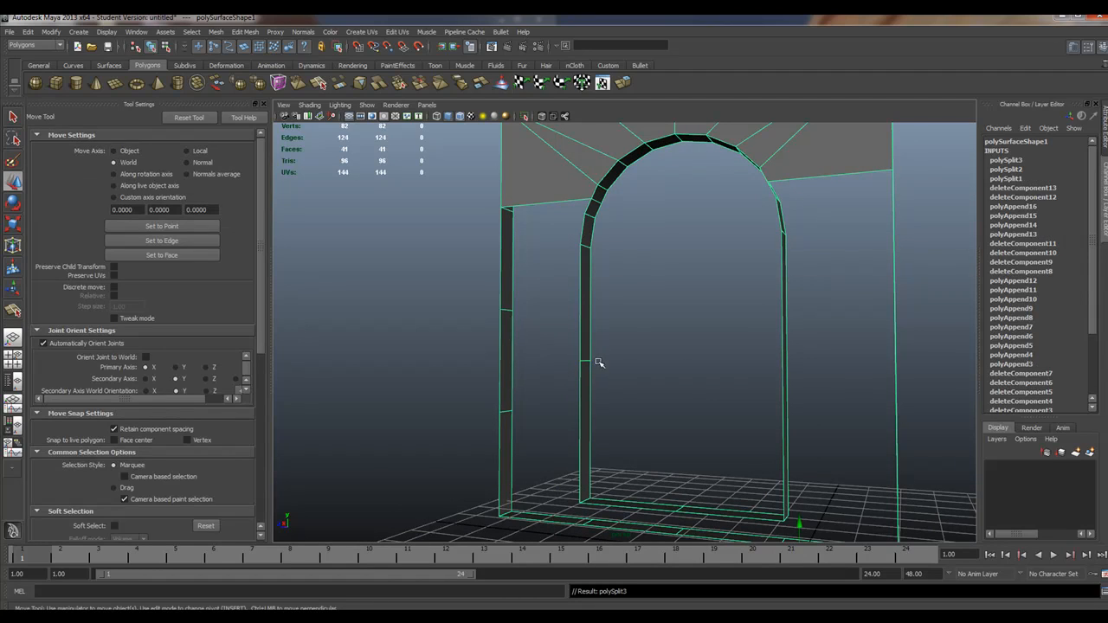
pyautogui.keyDown('alt'); pyautogui.moveTo(597, 362); pyautogui.dragTo(698, 375); pyautogui.keyUp('alt')
pyautogui.keyDown('alt'); pyautogui.moveTo(767, 384); pyautogui.dragTo(613, 389); pyautogui.keyUp('alt')
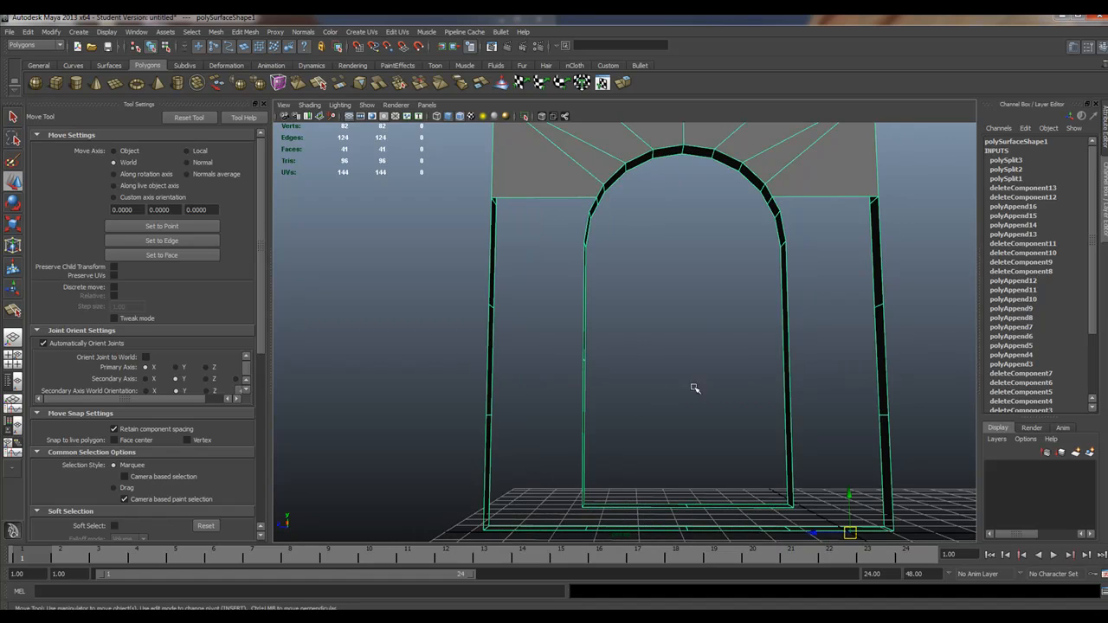
pyautogui.keyDown('alt'); pyautogui.moveTo(694, 388); pyautogui.dragTo(759, 384); pyautogui.keyUp('alt')
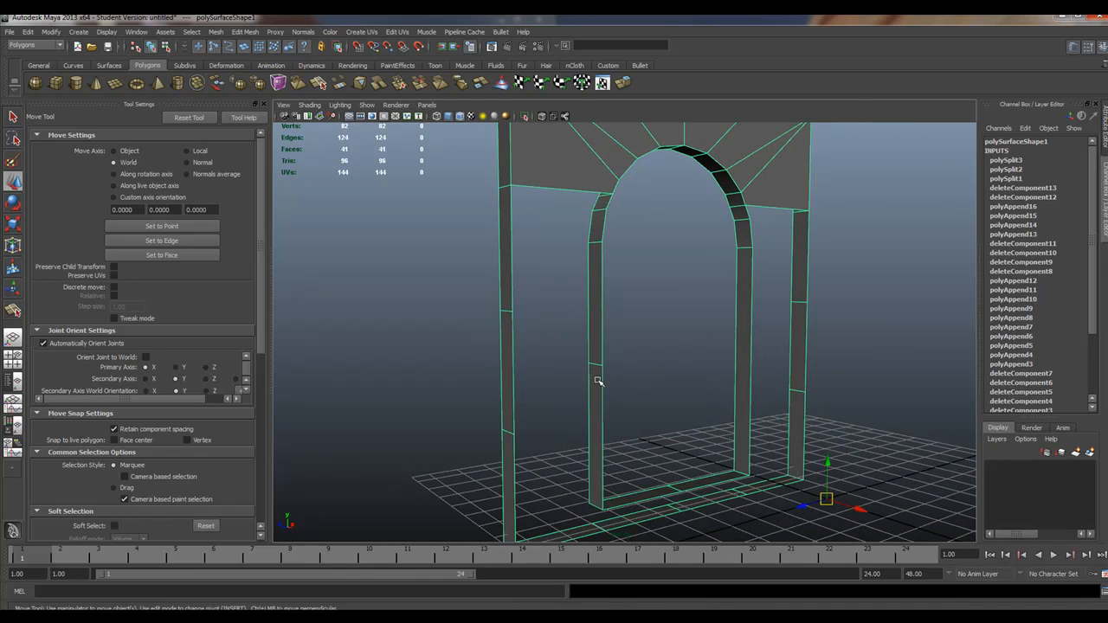
pyautogui.hotkey('ctrl', 'z')
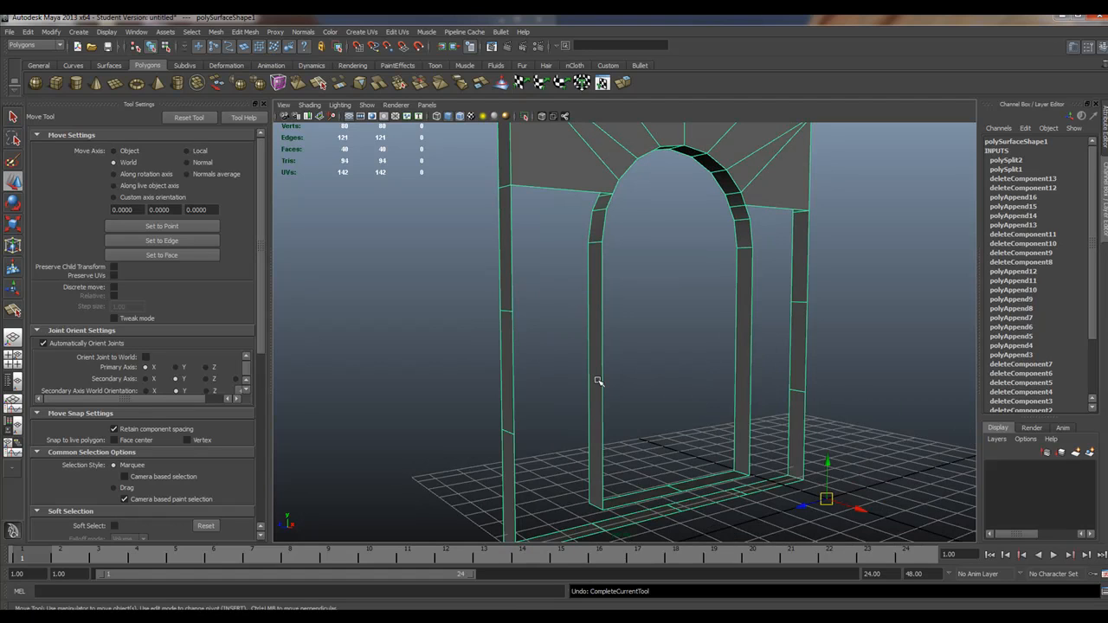
pyautogui.keyDown('alt'); pyautogui.moveTo(378, 226); pyautogui.dragTo(465, 329); pyautogui.keyUp('alt')
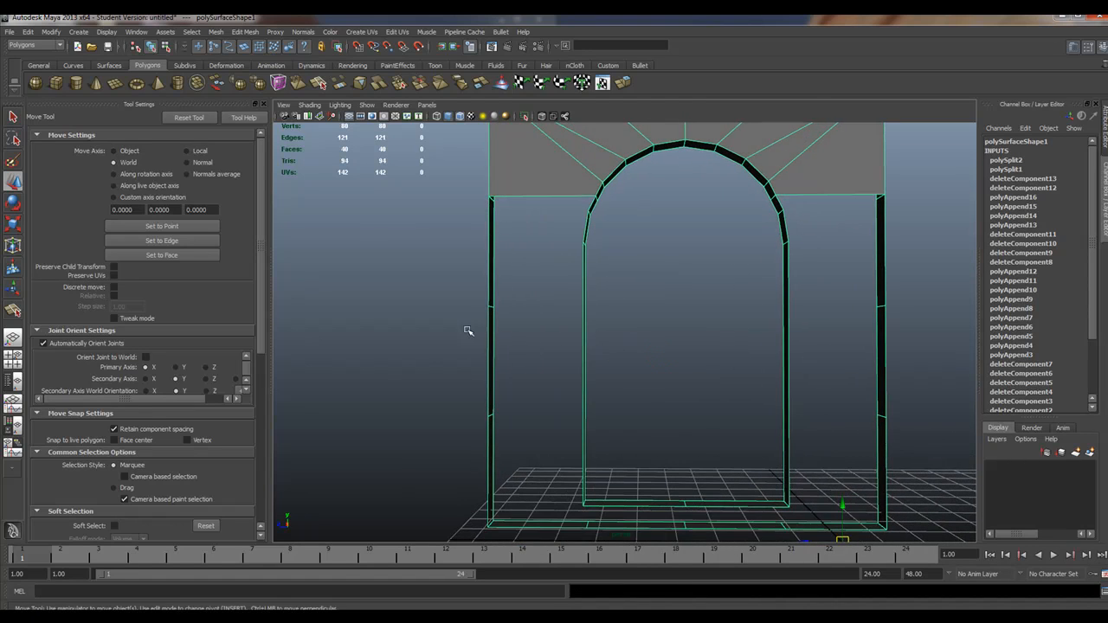
# Cut the mesh horizontally across both sides of the wall and both inner arch faces with the Cut Faces Tool, about mid-height.
pyautogui.click(244, 32)
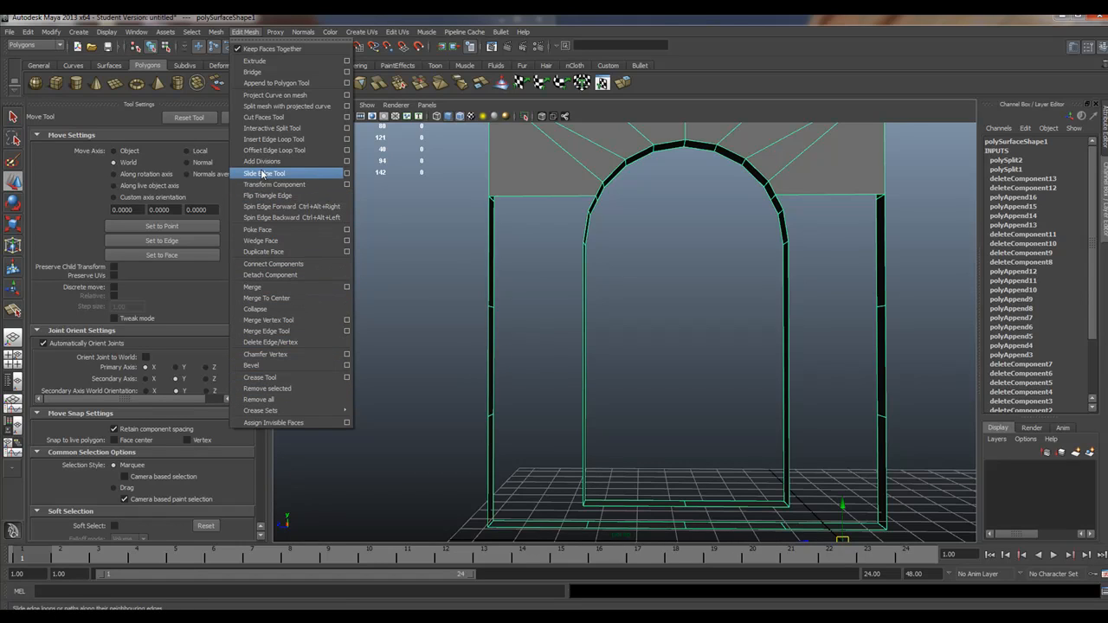
pyautogui.click(266, 118)
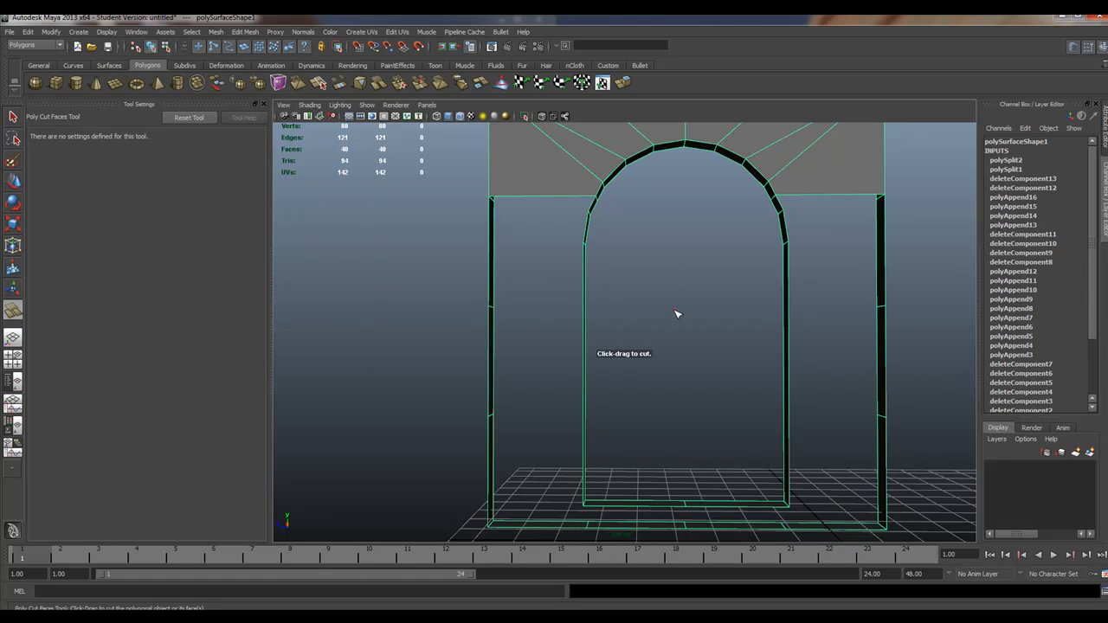
pyautogui.moveTo(678, 314); pyautogui.dragTo(585, 343)
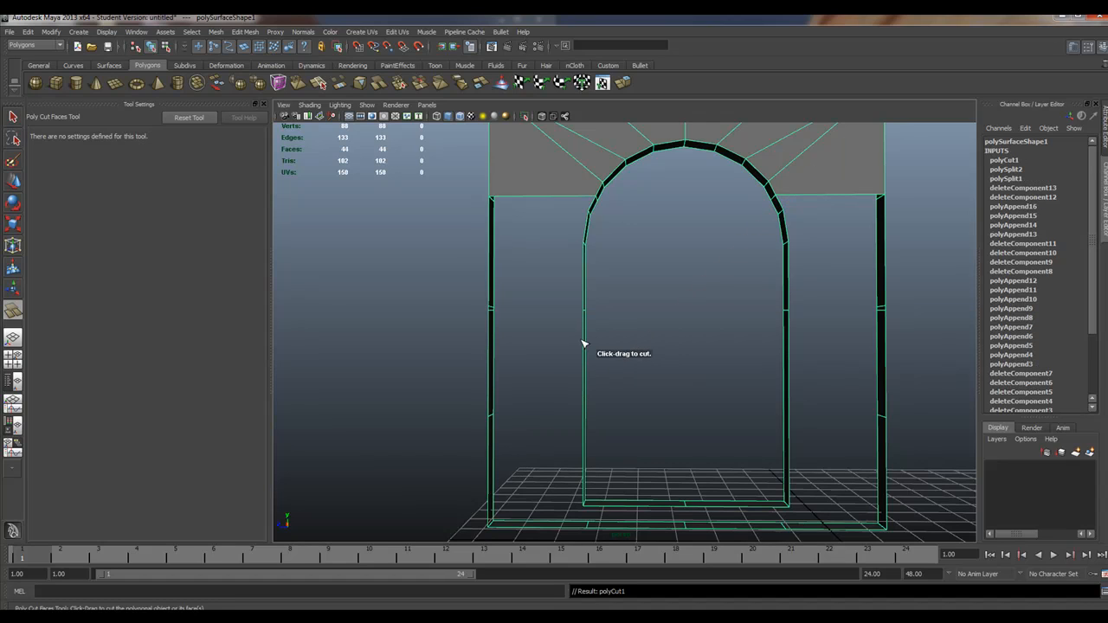
pyautogui.hotkey('ctrl', 'z')
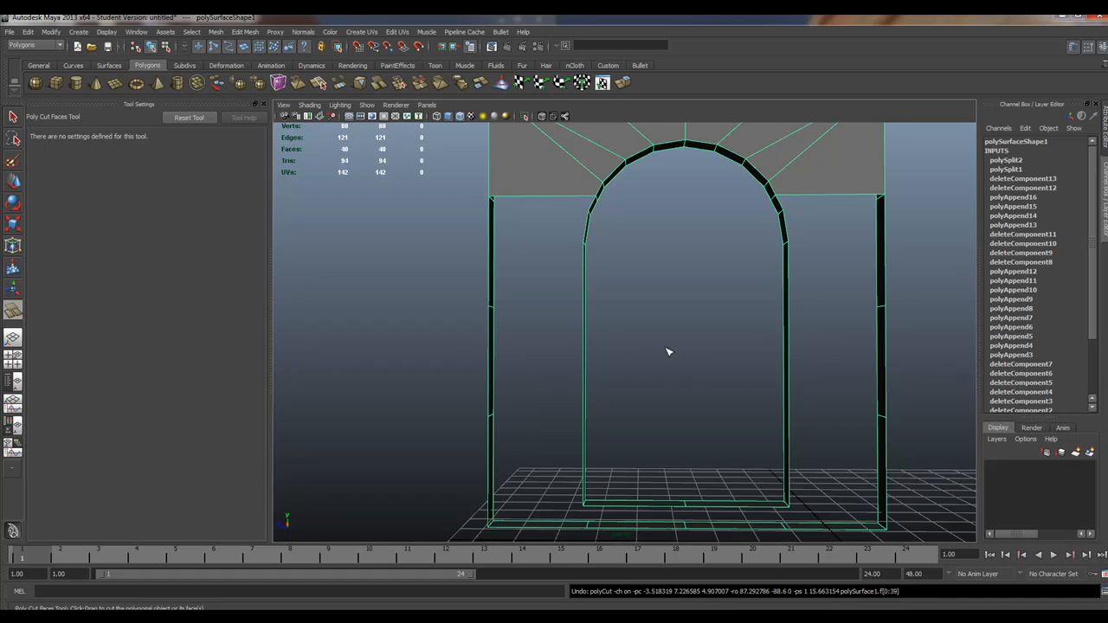
pyautogui.moveTo(674, 352); pyautogui.dragTo(709, 360)
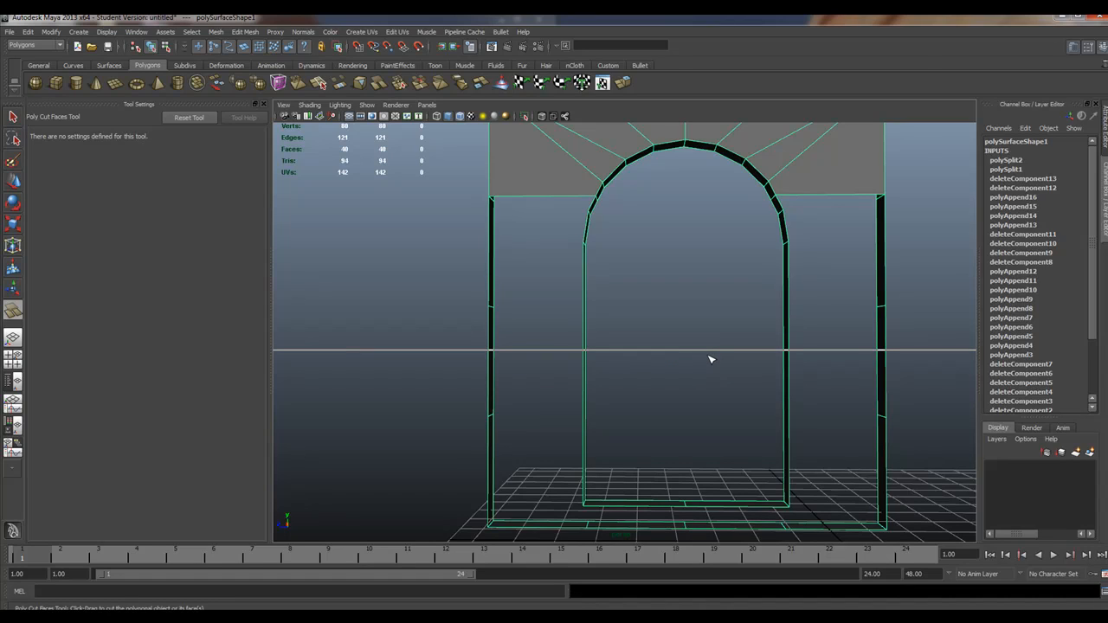
pyautogui.moveTo(710, 360); pyautogui.dragTo(658, 358)
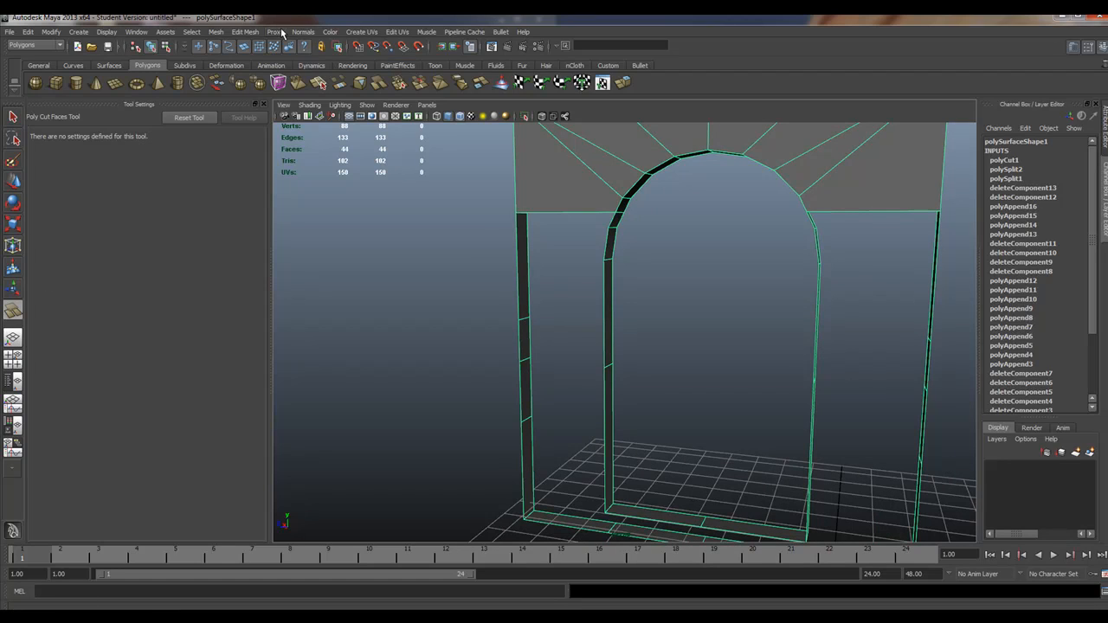
# Append a triangular face between the left arch segment and the lower edge of the upper left front face.
pyautogui.click(246, 32)
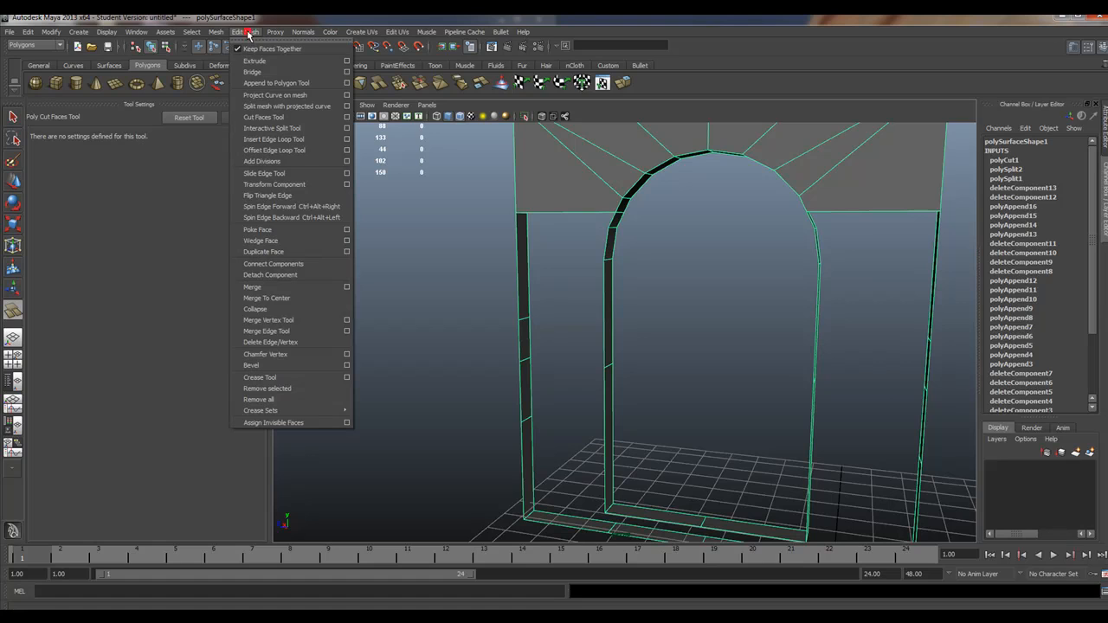
pyautogui.click(287, 84)
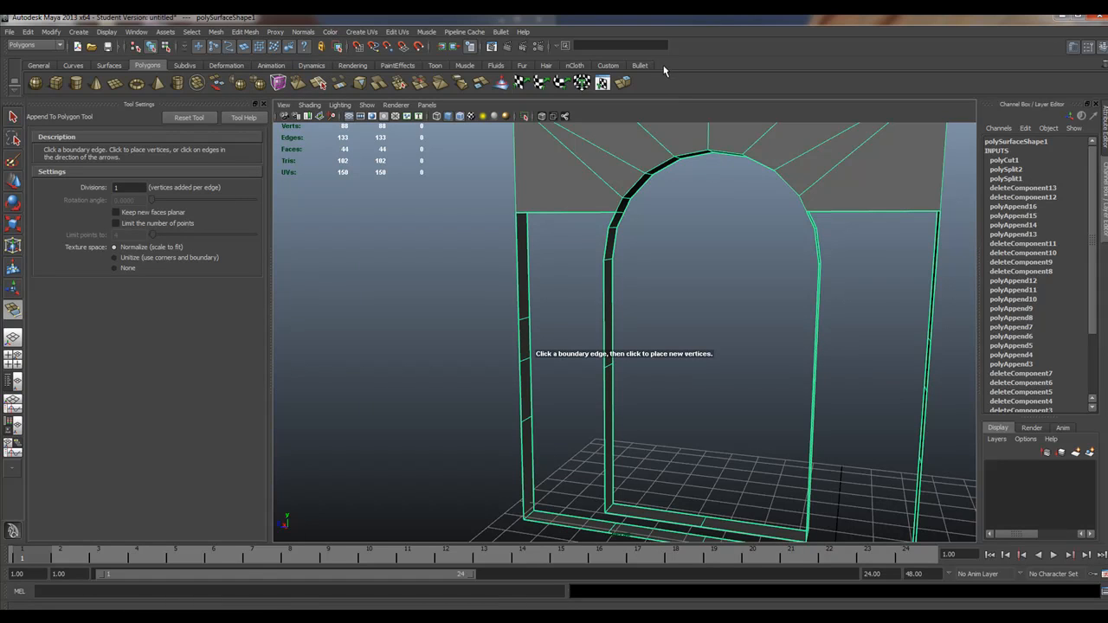
pyautogui.keyDown('alt'); pyautogui.moveTo(750, 370); pyautogui.dragTo(650, 282); pyautogui.keyUp('alt')
pyautogui.scroll(3, 648, 282)
pyautogui.keyDown('alt'); pyautogui.moveTo(647, 282); pyautogui.dragTo(684, 353, button='middle'); pyautogui.keyUp('alt')
pyautogui.scroll(3, 637, 310)
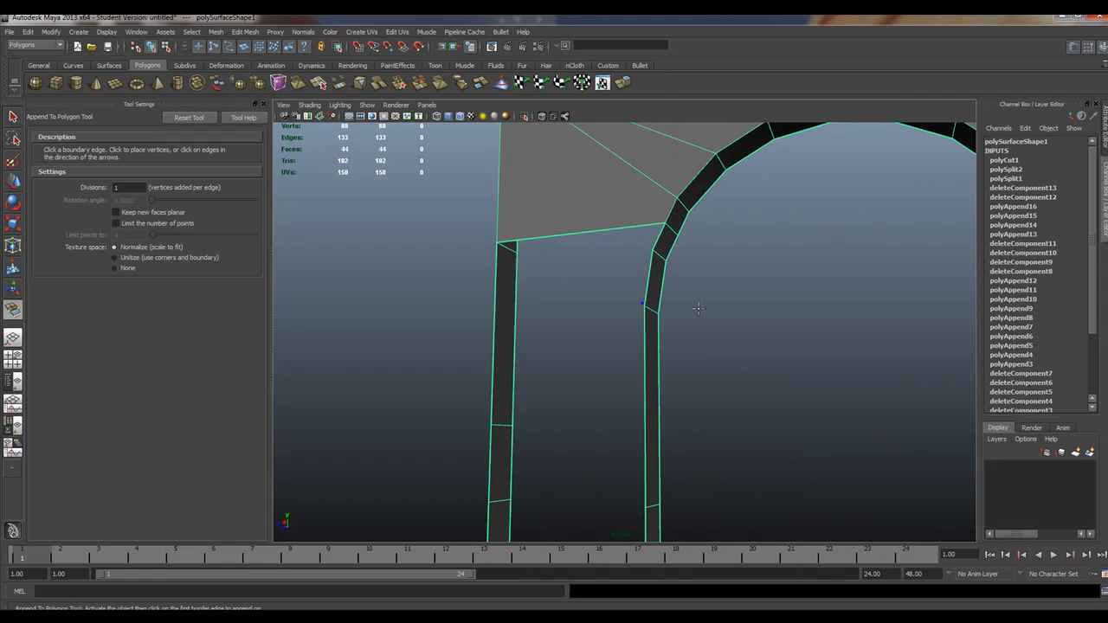
pyautogui.click(654, 240)
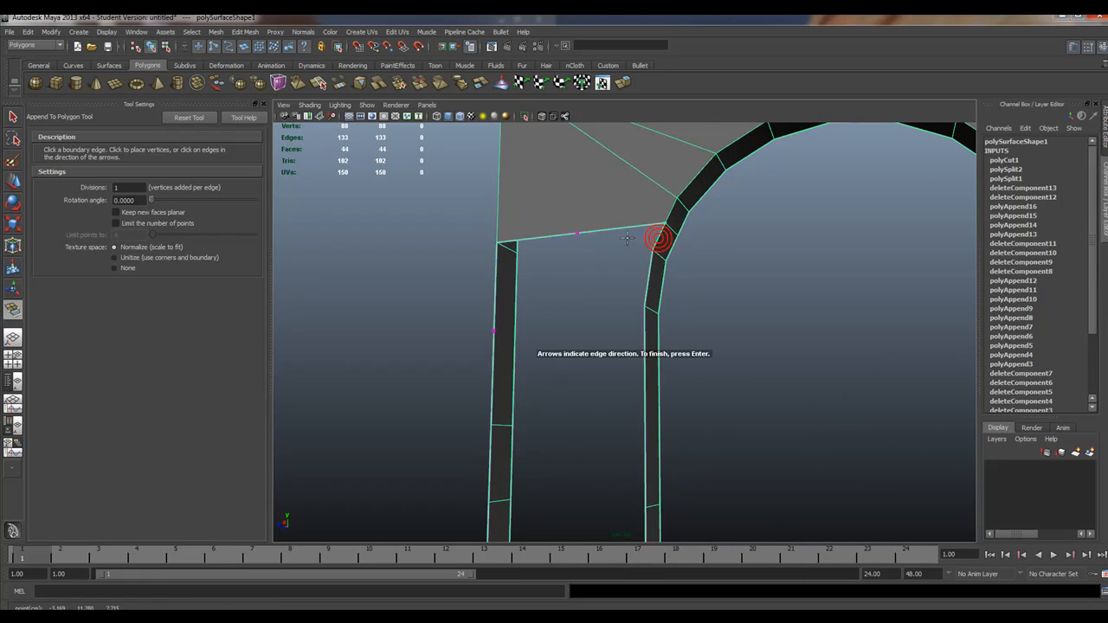
pyautogui.click(496, 261)
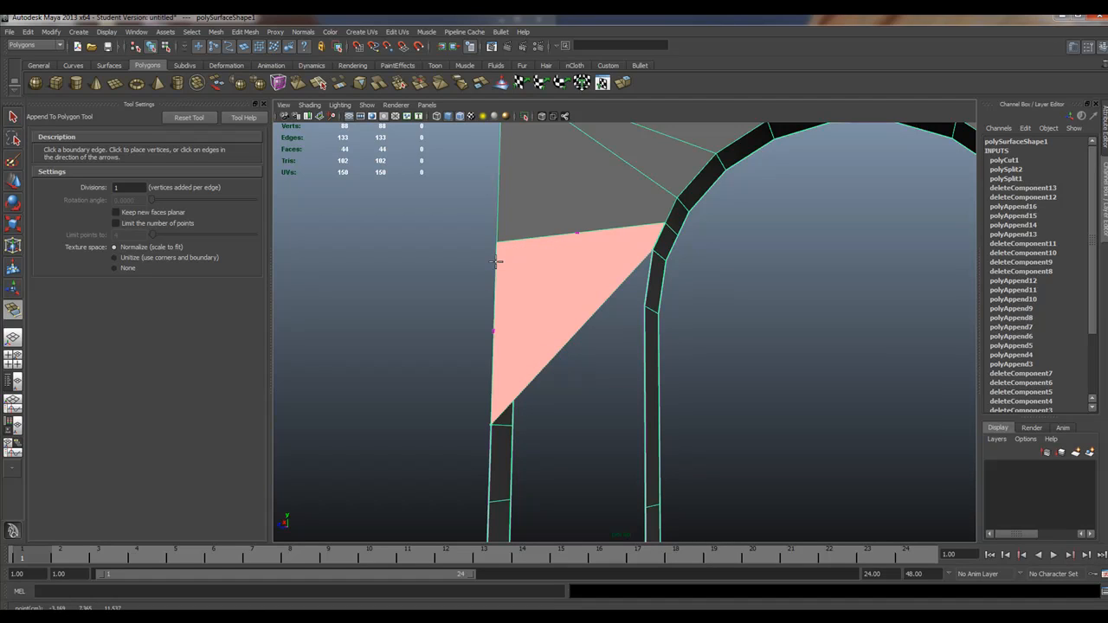
pyautogui.hotkey('ctrl', 'z')
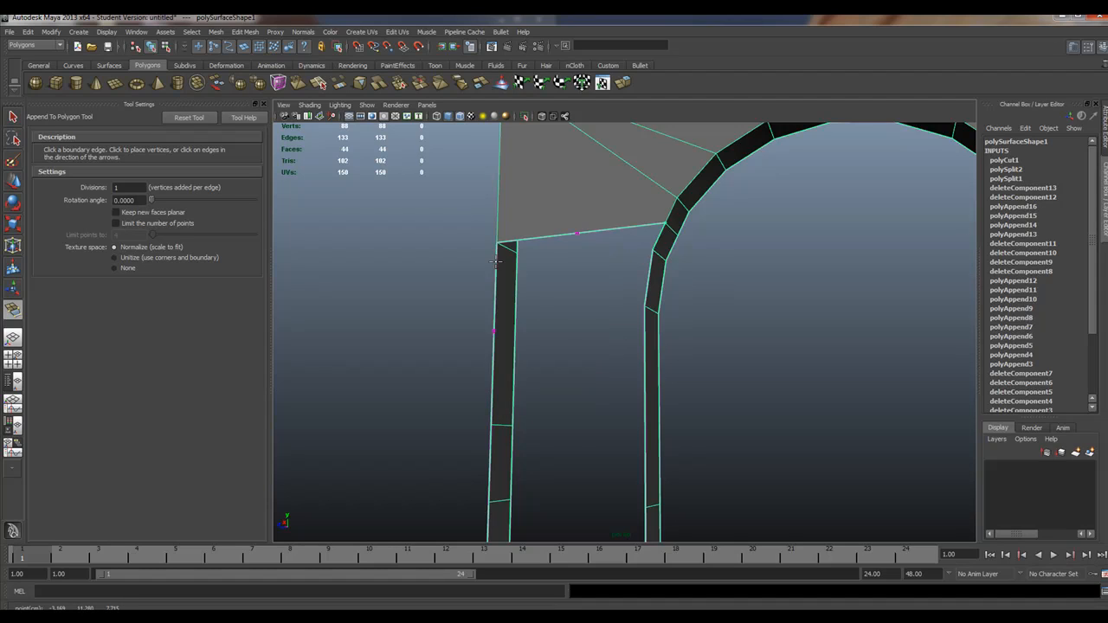
pyautogui.hotkey('ctrl', 'z')
pyautogui.click(656, 236)
pyautogui.click(578, 232)
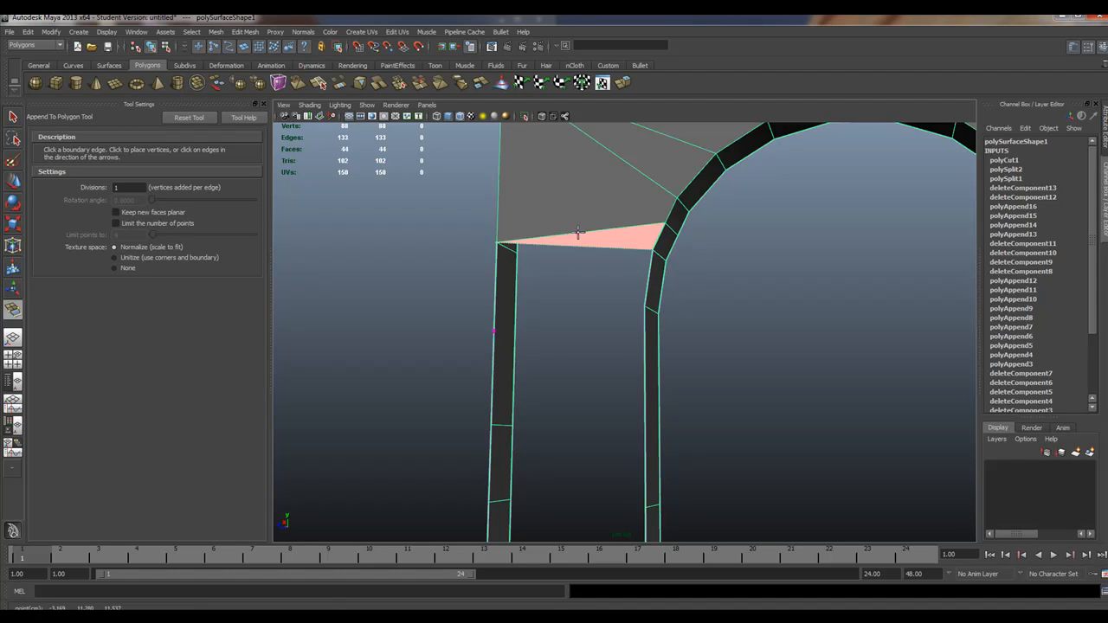
pyautogui.press('w')
# Append a matching triangular face between the right arch segment and the lower edge of the upper right front face.
pyautogui.keyDown('alt'); pyautogui.moveTo(758, 276); pyautogui.dragTo(682, 274); pyautogui.keyUp('alt')
pyautogui.press('y')
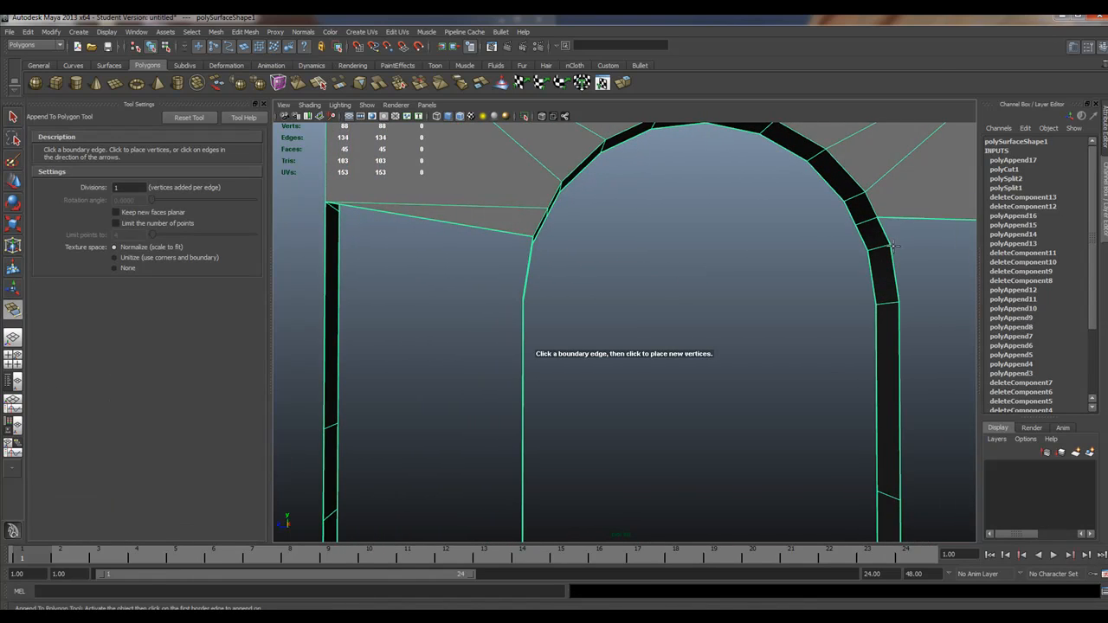
pyautogui.click(882, 230)
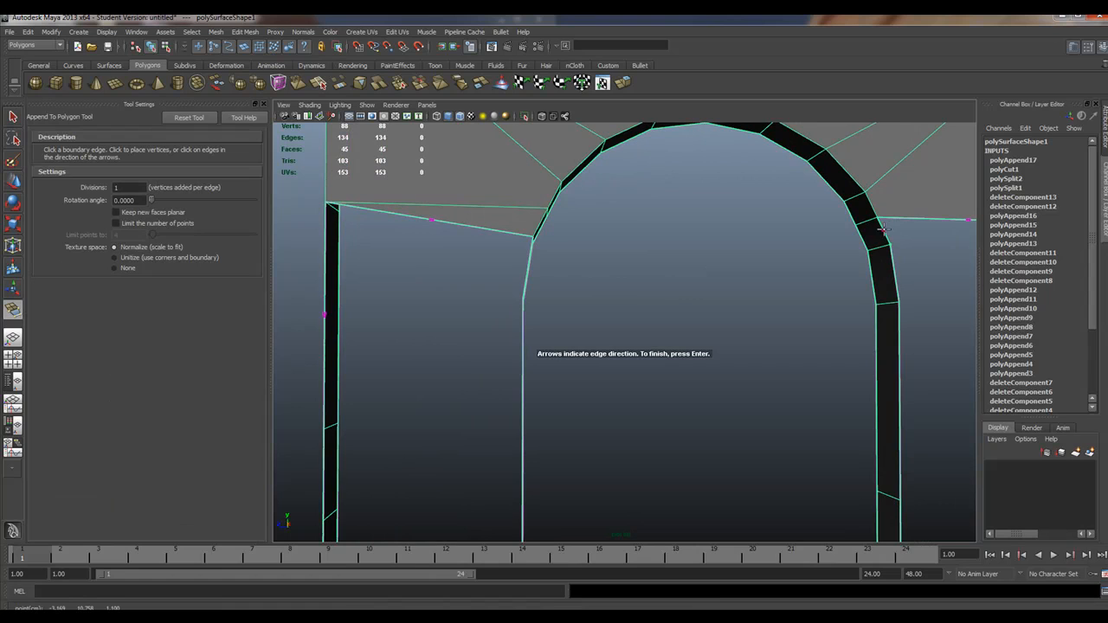
pyautogui.click(929, 219)
pyautogui.press('Return')
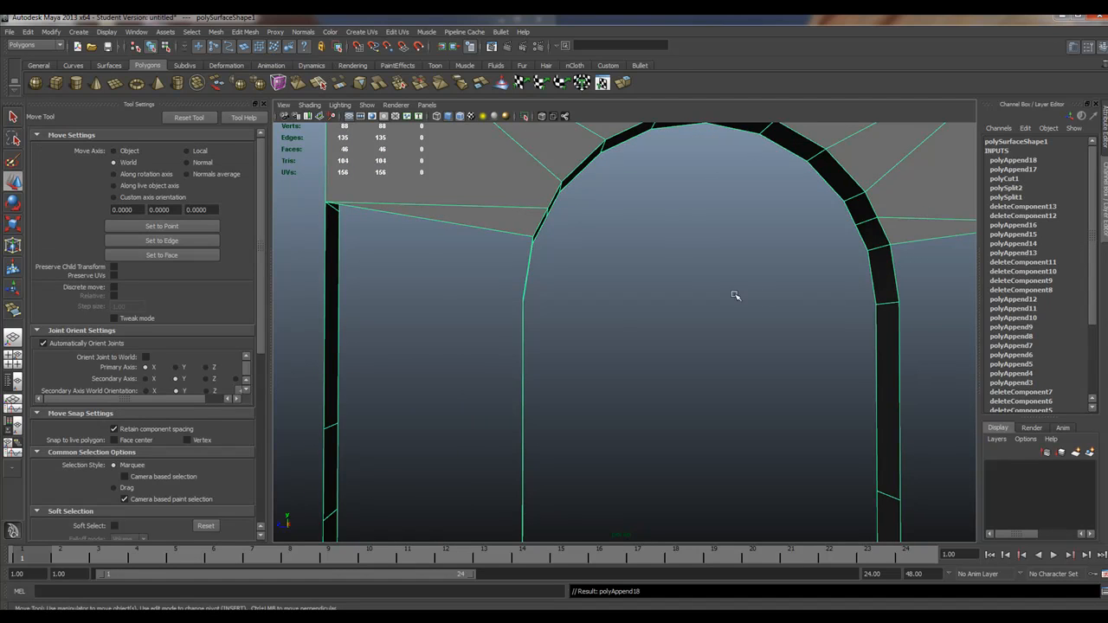
# Try to append a front face between the left inner arch face's straight edge and the outer left side edge.
pyautogui.keyDown('alt'); pyautogui.moveTo(675, 373); pyautogui.dragTo(591, 309); pyautogui.keyUp('alt')
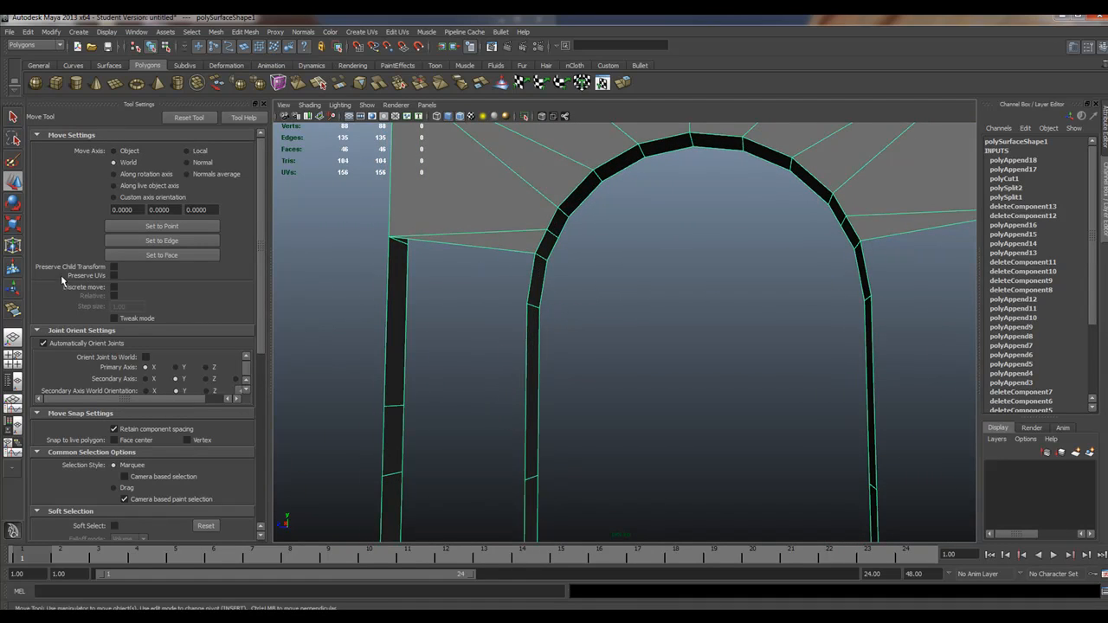
pyautogui.click(13, 309)
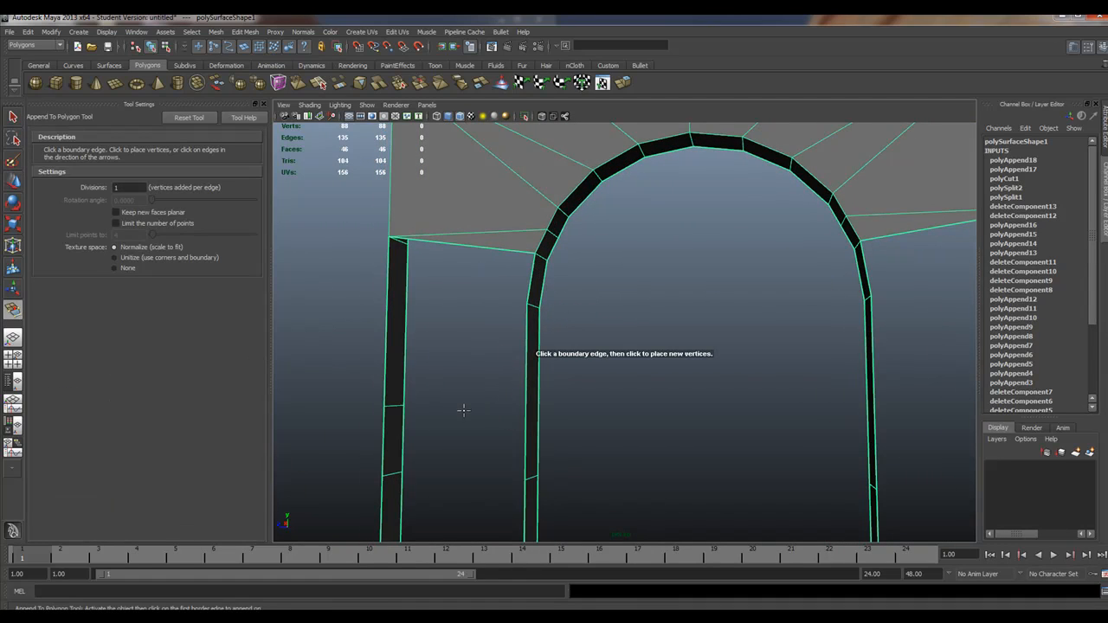
pyautogui.click(526, 409)
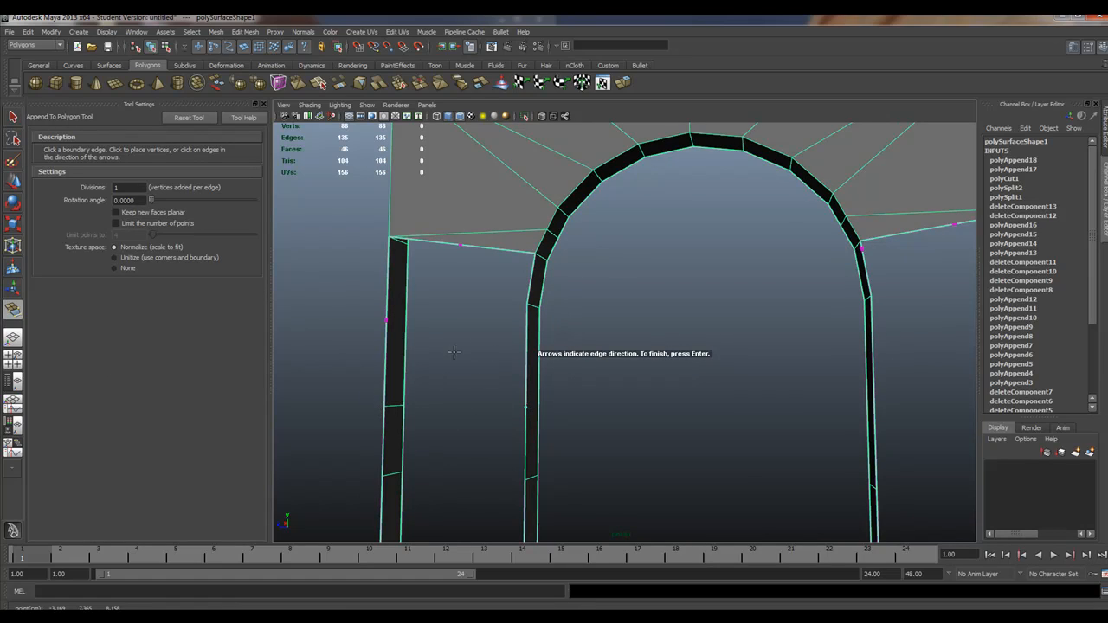
pyautogui.click(386, 328)
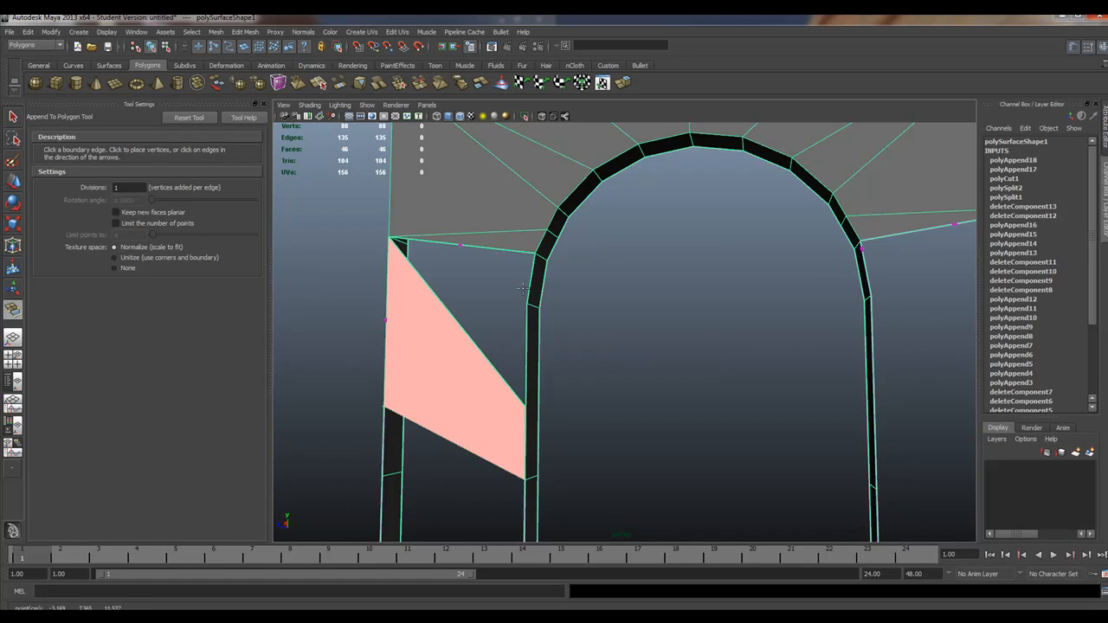
pyautogui.press('Return')
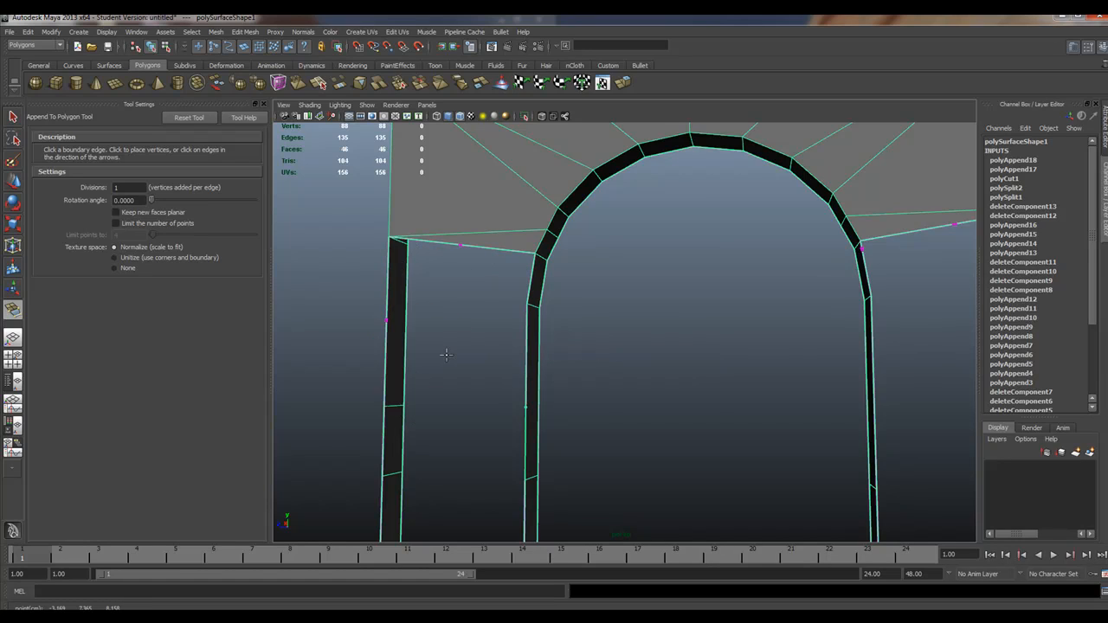
pyautogui.hotkey('ctrl', 'z')
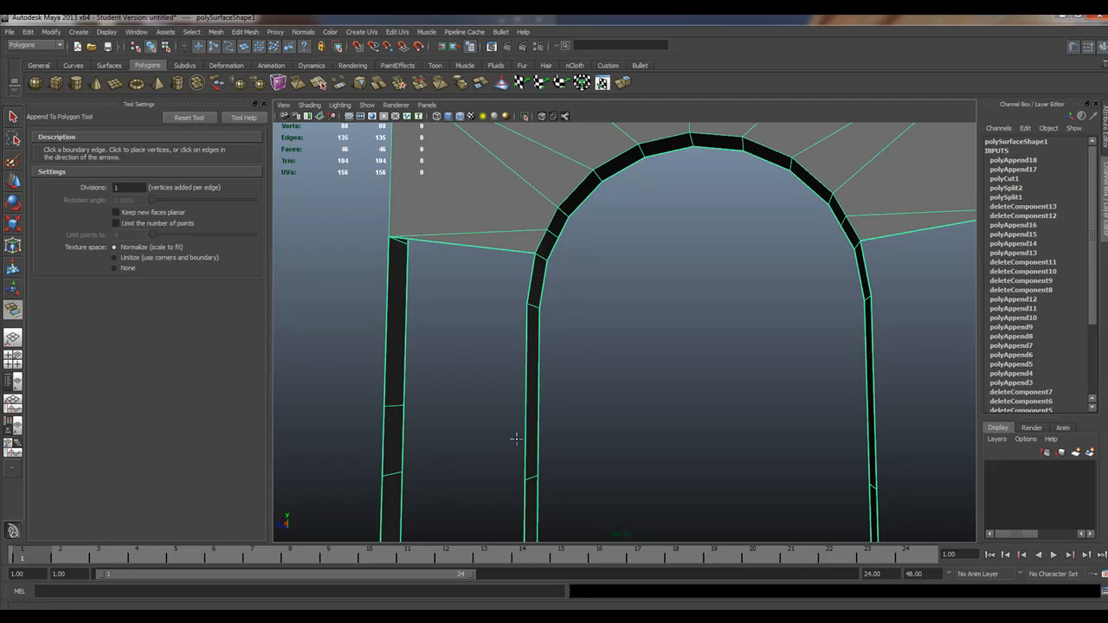
# Append a front face below the left half of the doorway, joining the opening's bottom edge to the wall's bottom edge.
pyautogui.keyDown('alt'); pyautogui.moveTo(569, 417); pyautogui.dragTo(557, 253, button='middle'); pyautogui.keyUp('alt')
pyautogui.keyDown('alt'); pyautogui.moveTo(651, 372); pyautogui.dragTo(591, 352, button='right'); pyautogui.keyUp('alt')
pyautogui.keyDown('alt'); pyautogui.moveTo(624, 410); pyautogui.dragTo(600, 337, button='middle'); pyautogui.keyUp('alt')
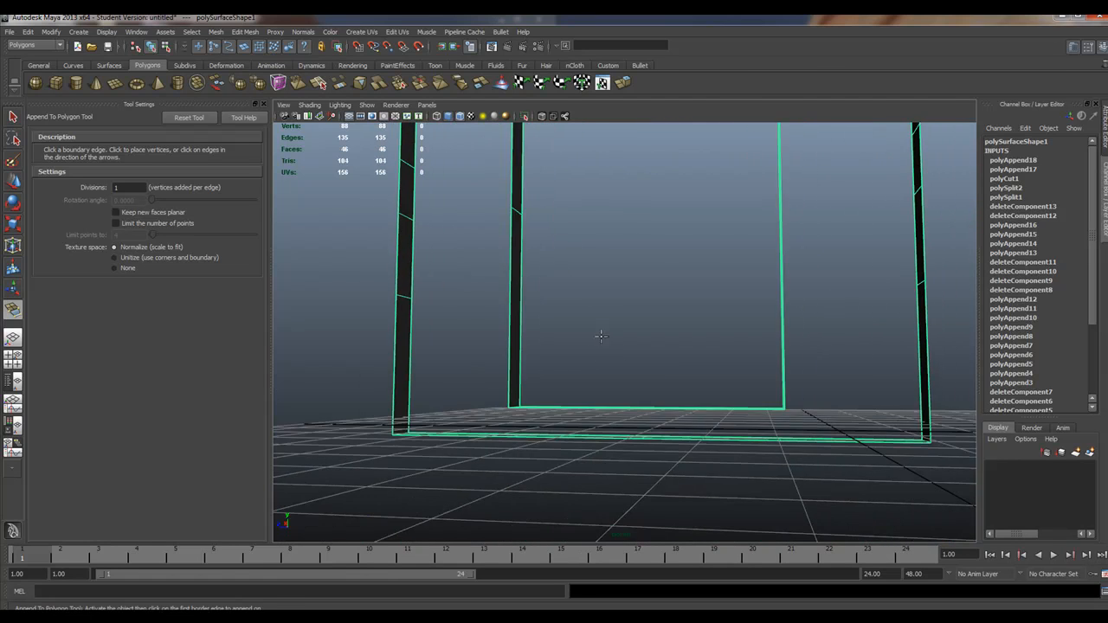
pyautogui.keyDown('alt'); pyautogui.moveTo(601, 336); pyautogui.dragTo(619, 403); pyautogui.keyUp('alt')
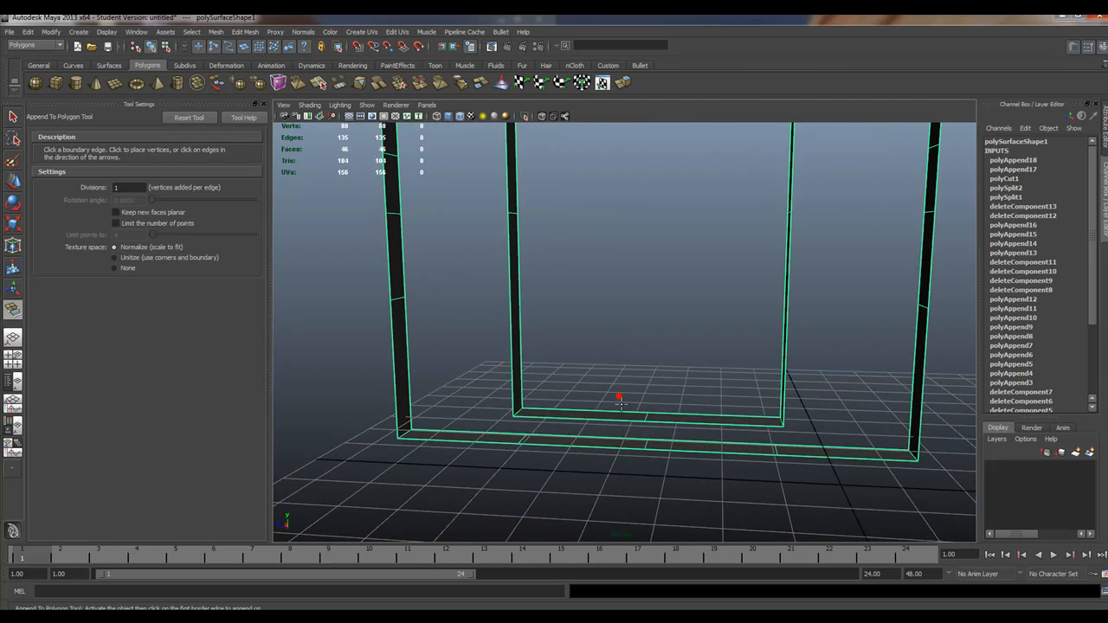
pyautogui.click(573, 418)
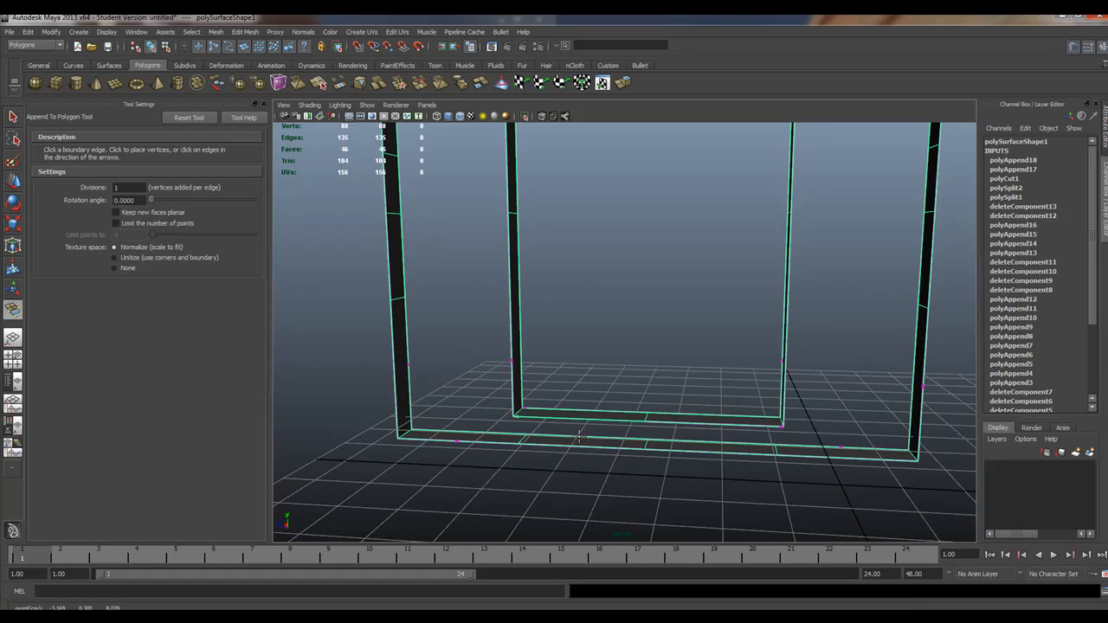
pyautogui.click(574, 444)
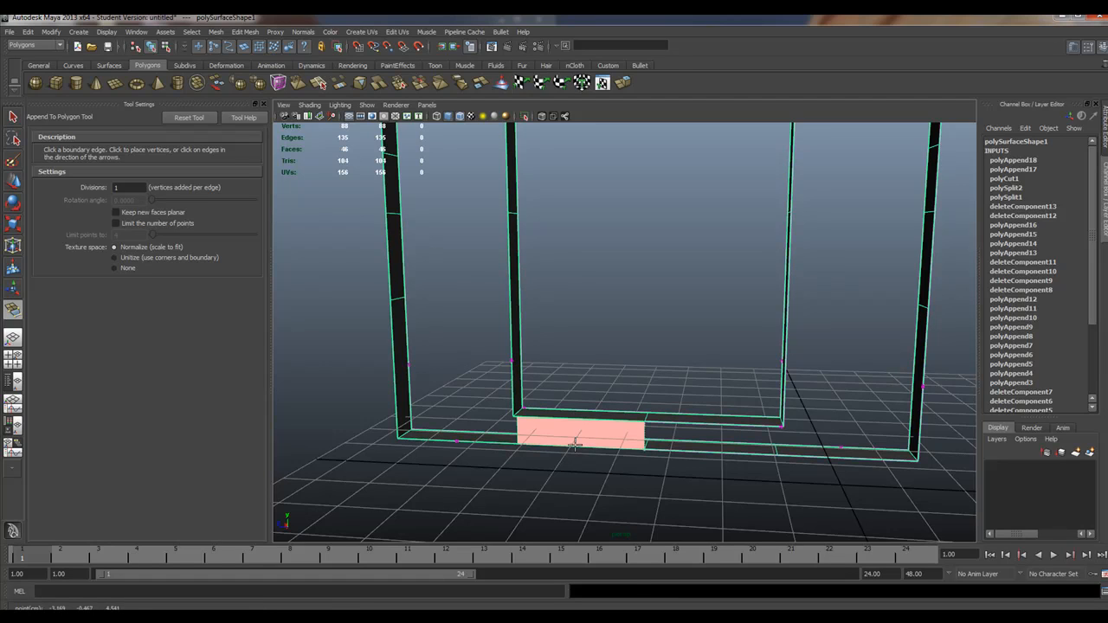
pyautogui.press('Return')
# Append a front face below the right half of the doorway, joining the opening's bottom edge to the wall's bottom edge.
pyautogui.press('y')
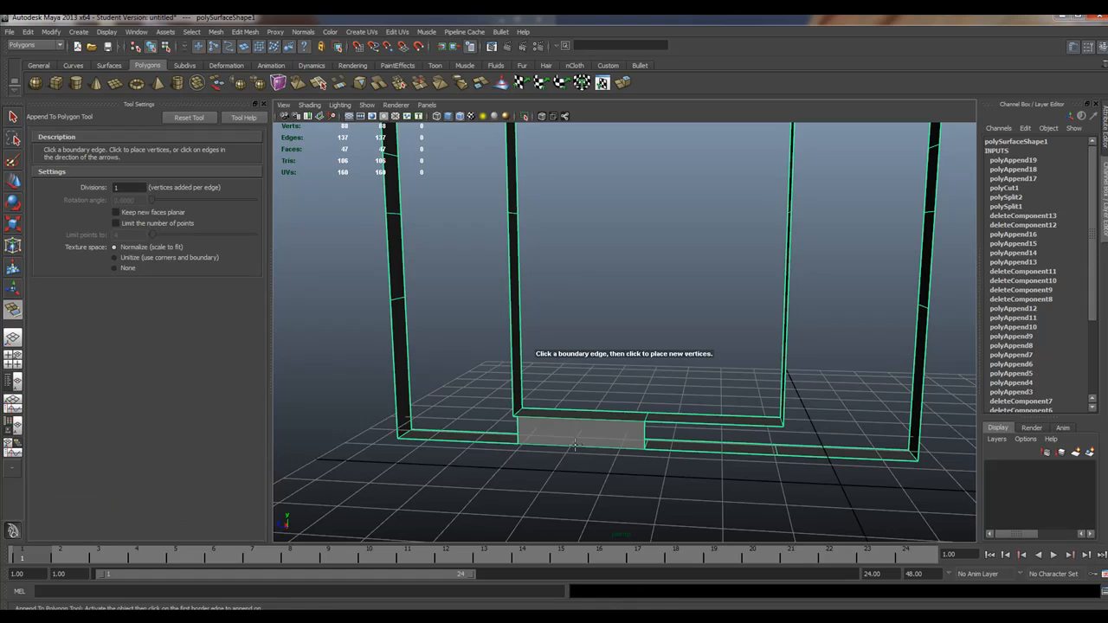
pyautogui.click(708, 422)
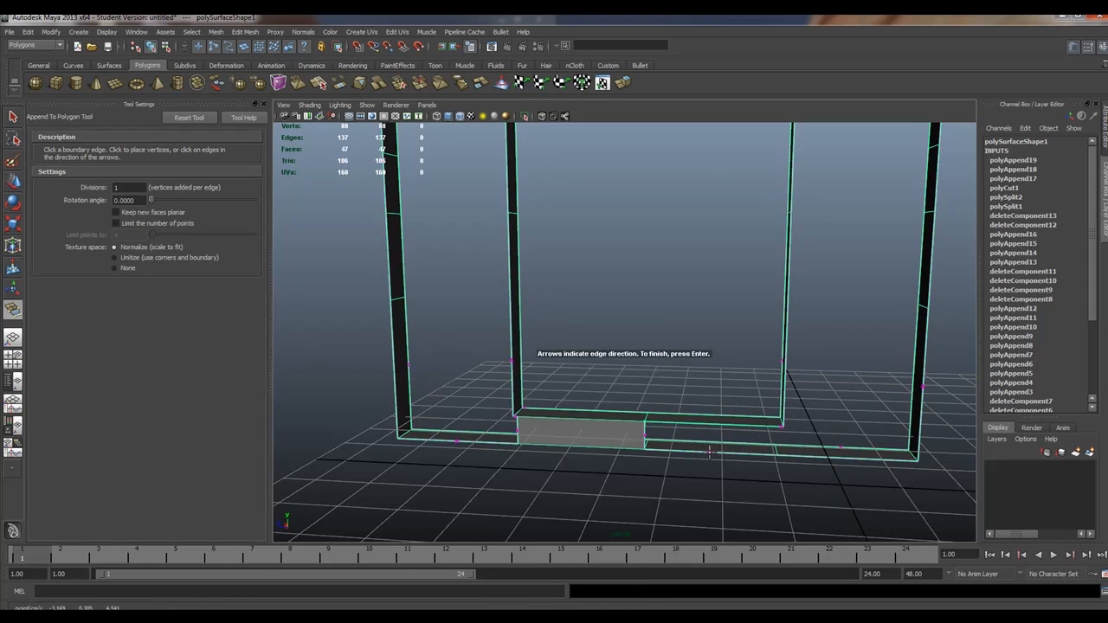
pyautogui.click(709, 451)
pyautogui.press('Return')
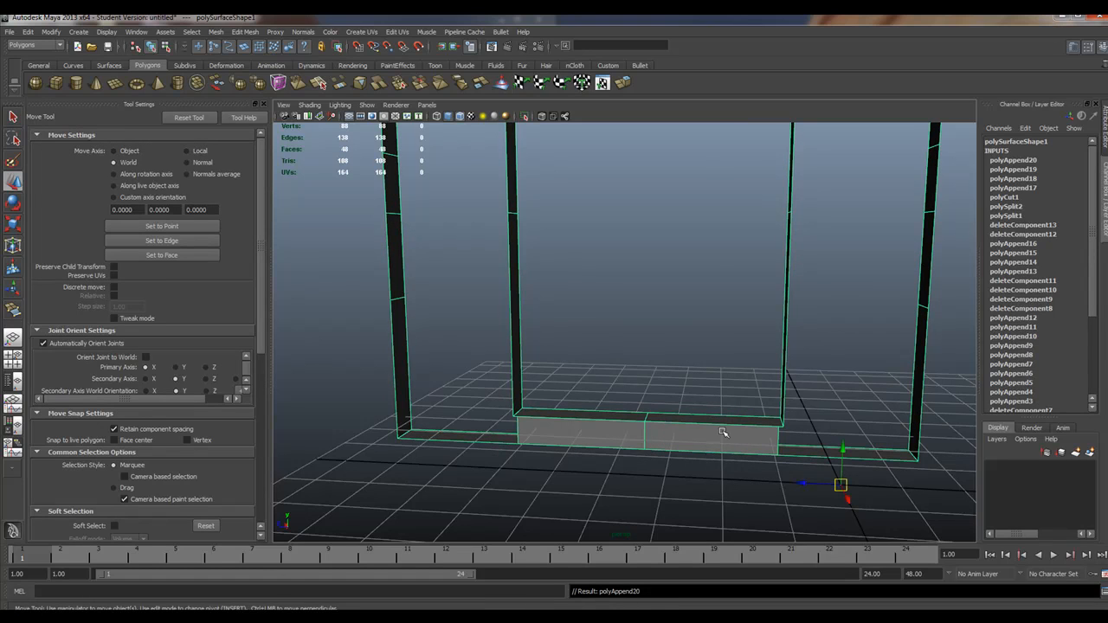
# Undo the two front faces appended below the doorway.
pyautogui.keyDown('alt'); pyautogui.moveTo(742, 453); pyautogui.dragTo(722, 413, button='right'); pyautogui.keyUp('alt')
pyautogui.keyDown('alt'); pyautogui.moveTo(638, 425); pyautogui.dragTo(700, 321); pyautogui.keyUp('alt')
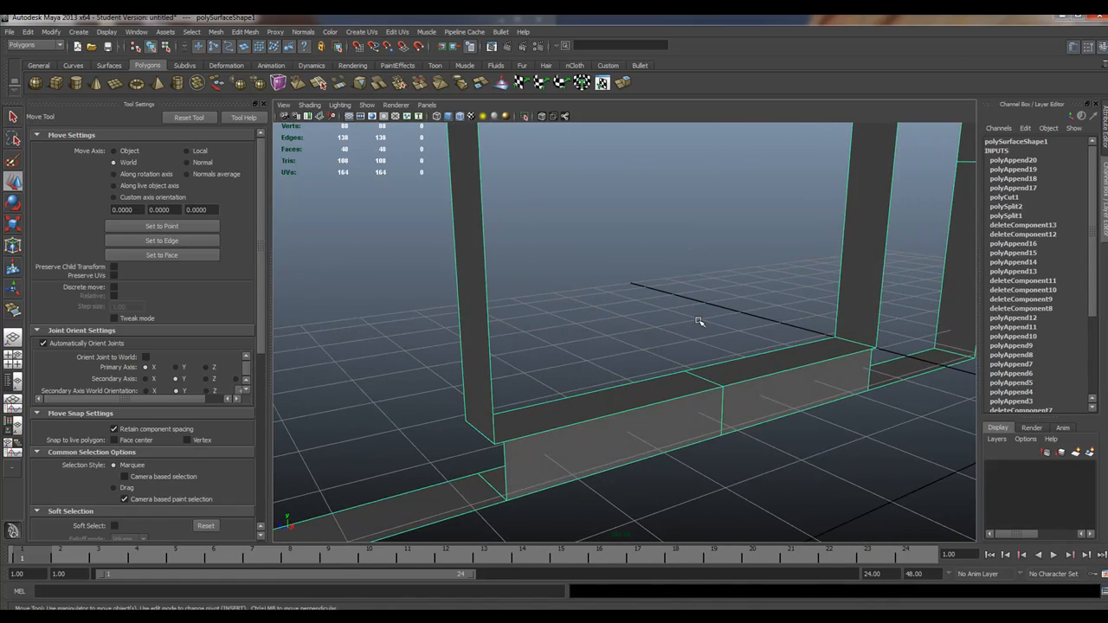
pyautogui.hotkey('ctrl', 'z')
pyautogui.hotkey('ctrl', 'z')
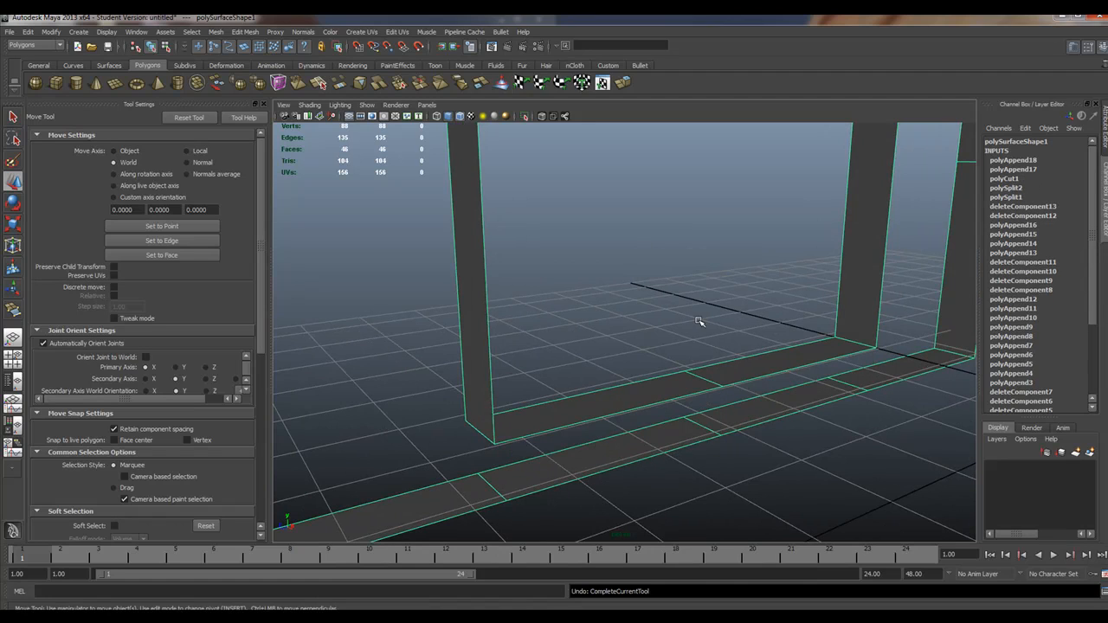
# Switch to vertex selection and try to delete the four extra vertices near the corners of the opening's bottom face together.
pyautogui.moveTo(526, 415); pyautogui.dragTo(495, 412, button='right')
pyautogui.moveTo(737, 371); pyautogui.dragTo(697, 374, button='right')
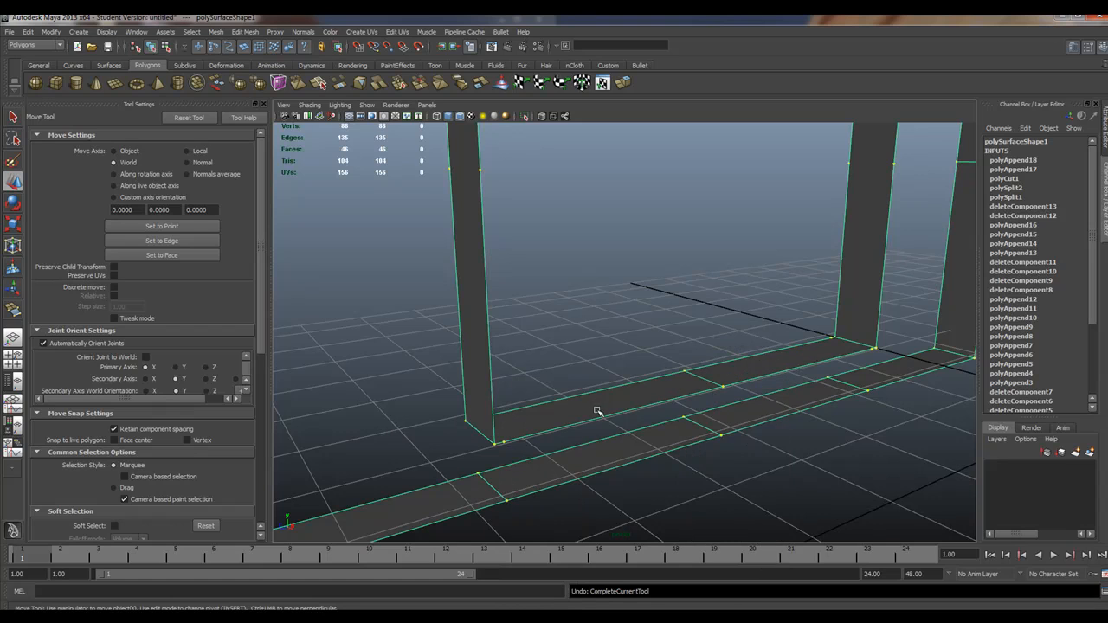
pyautogui.click(503, 444)
pyautogui.keyDown('alt'); pyautogui.moveTo(590, 356); pyautogui.dragTo(561, 376); pyautogui.keyUp('alt')
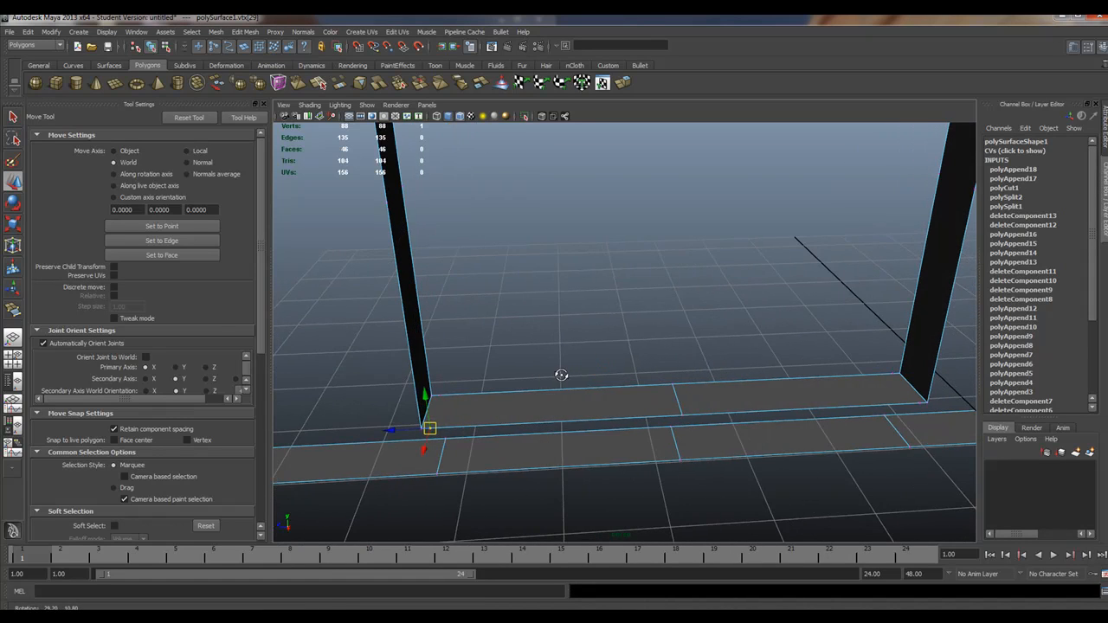
pyautogui.moveTo(450, 387); pyautogui.dragTo(441, 398)
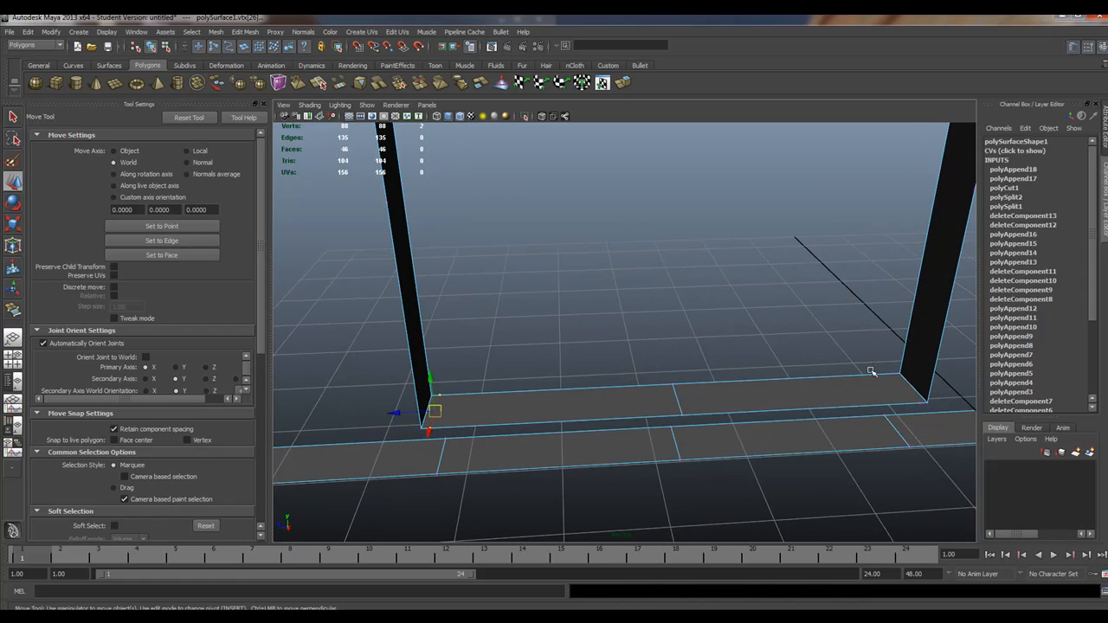
pyautogui.moveTo(876, 364); pyautogui.dragTo(928, 414)
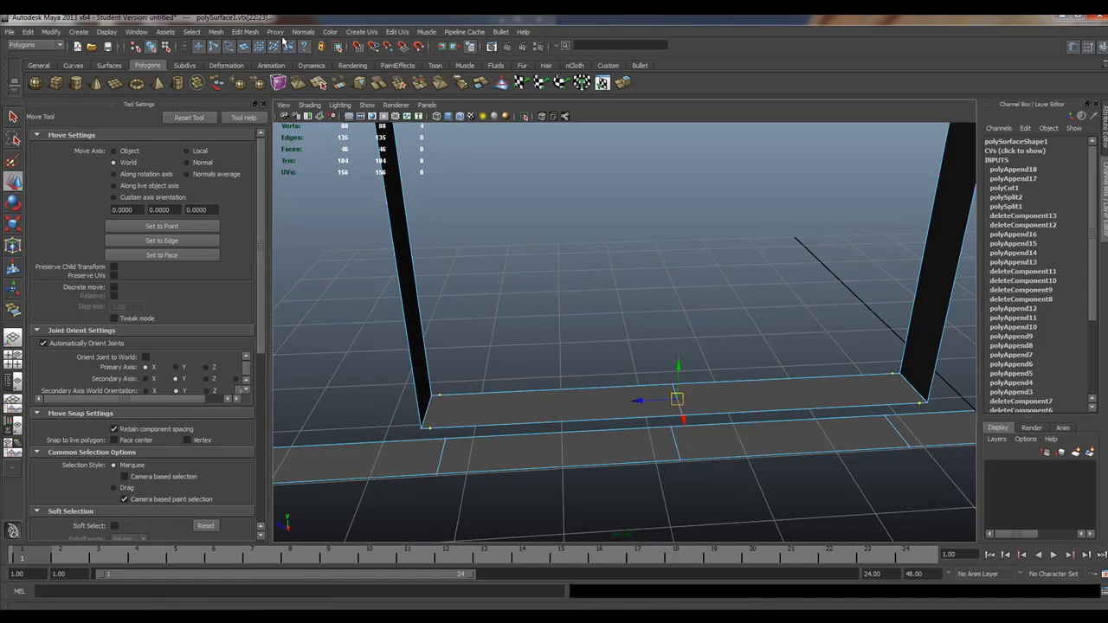
pyautogui.click(248, 35)
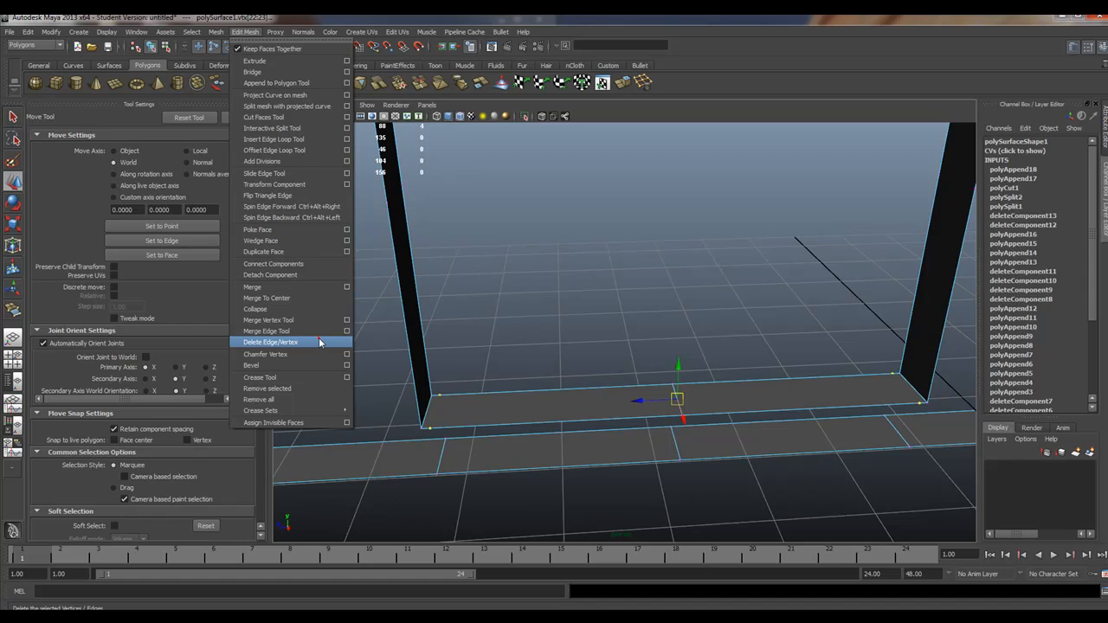
pyautogui.press('Delete')
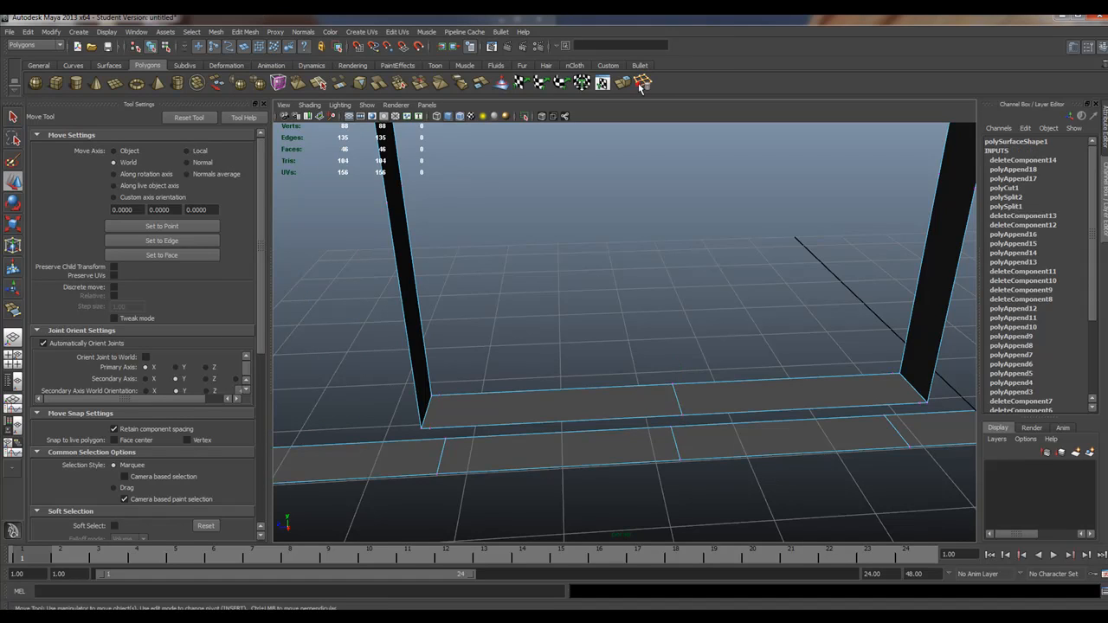
# Delete the extra vertices near the four corners of the opening's bottom face one at a time.
pyautogui.click(426, 439)
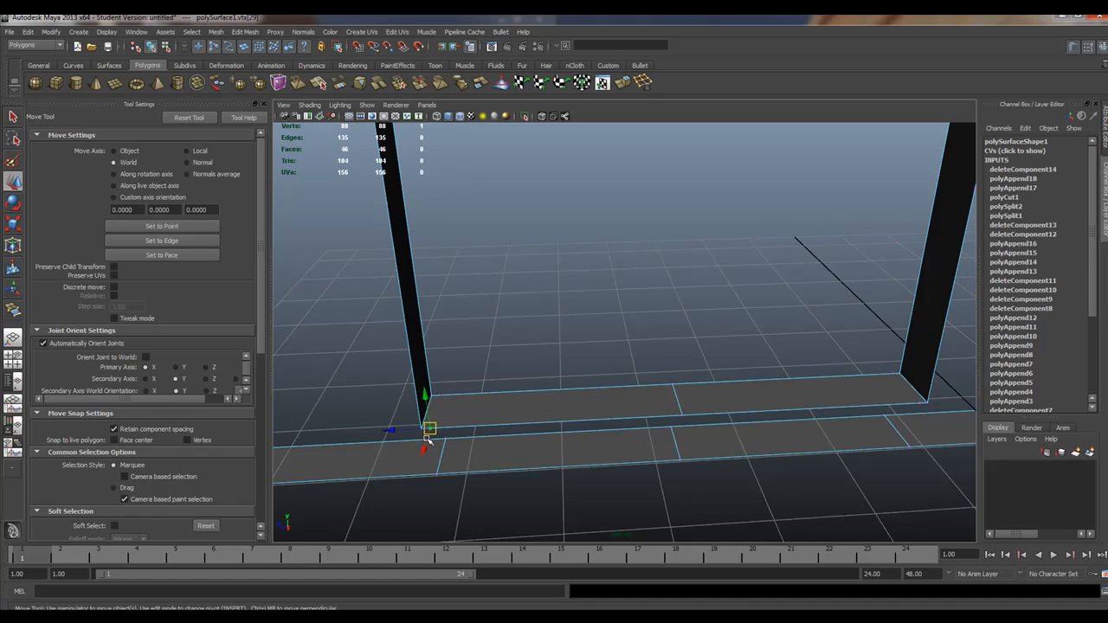
pyautogui.press('Delete')
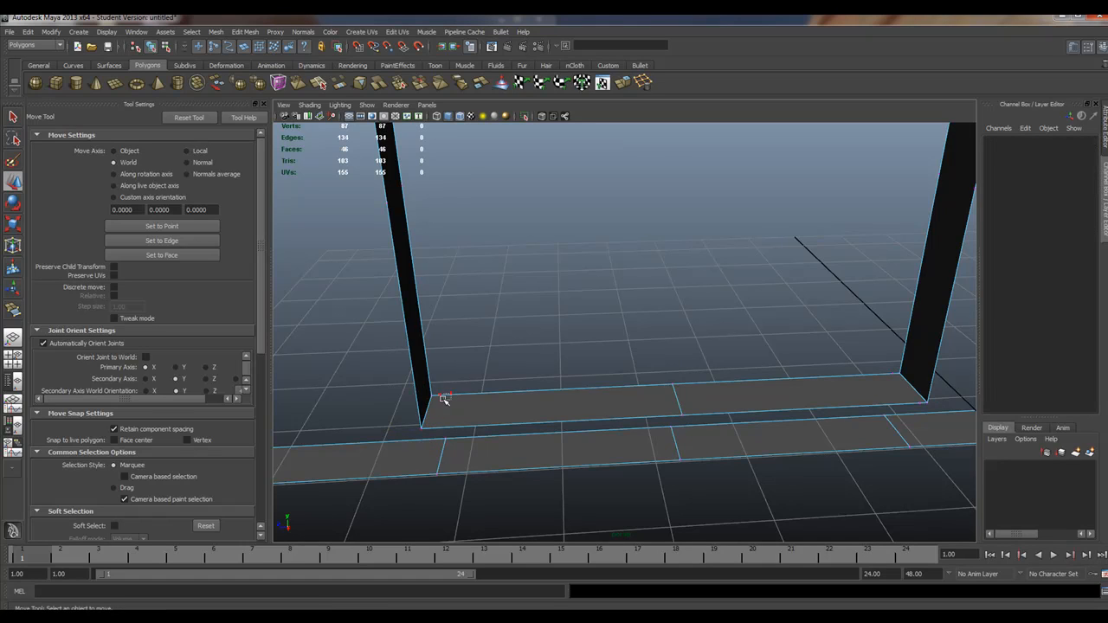
pyautogui.click(436, 403)
pyautogui.press('Delete')
pyautogui.click(893, 375)
pyautogui.press('Delete')
pyautogui.moveTo(907, 399); pyautogui.dragTo(925, 413)
pyautogui.press('Delete')
# Delete the extra vertex pairs on the lower segments of the doorway's right and left inner sides.
pyautogui.keyDown('alt'); pyautogui.moveTo(642, 467); pyautogui.dragTo(704, 401); pyautogui.keyUp('alt')
pyautogui.moveTo(712, 303); pyautogui.dragTo(817, 371)
pyautogui.press('Delete')
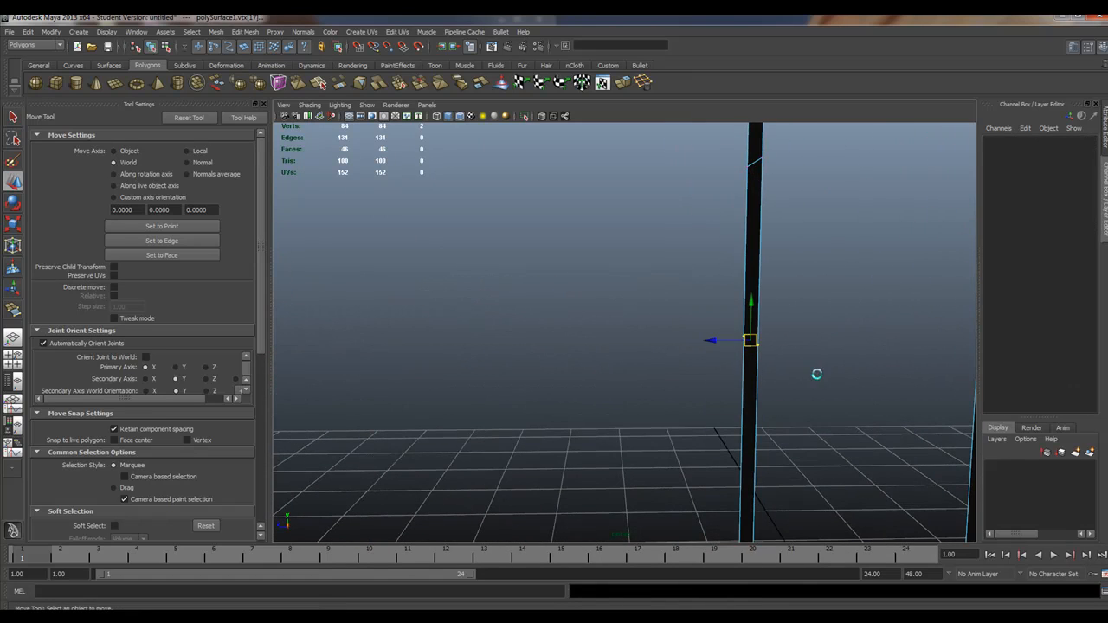
pyautogui.keyDown('alt'); pyautogui.moveTo(725, 407); pyautogui.dragTo(611, 381, button='right'); pyautogui.keyUp('alt')
pyautogui.keyDown('alt'); pyautogui.moveTo(611, 381); pyautogui.dragTo(703, 395, button='middle'); pyautogui.keyUp('alt')
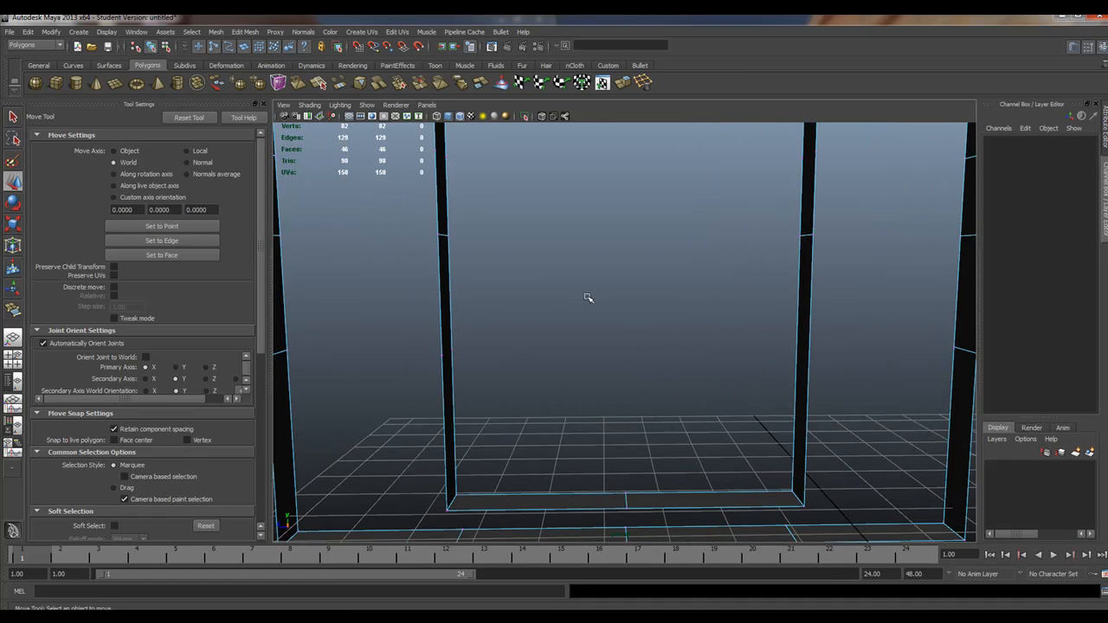
pyautogui.moveTo(565, 306); pyautogui.dragTo(386, 406)
pyautogui.press('Delete')
# Delete the extra vertex pairs on the upper straight segments of the doorway's right and left inner sides.
pyautogui.keyDown('alt'); pyautogui.moveTo(593, 285); pyautogui.dragTo(620, 439); pyautogui.keyUp('alt')
pyautogui.keyDown('alt'); pyautogui.moveTo(620, 439); pyautogui.dragTo(613, 346, button='middle'); pyautogui.keyUp('alt')
pyautogui.keyDown('alt'); pyautogui.moveTo(664, 457); pyautogui.dragTo(700, 477); pyautogui.keyUp('alt')
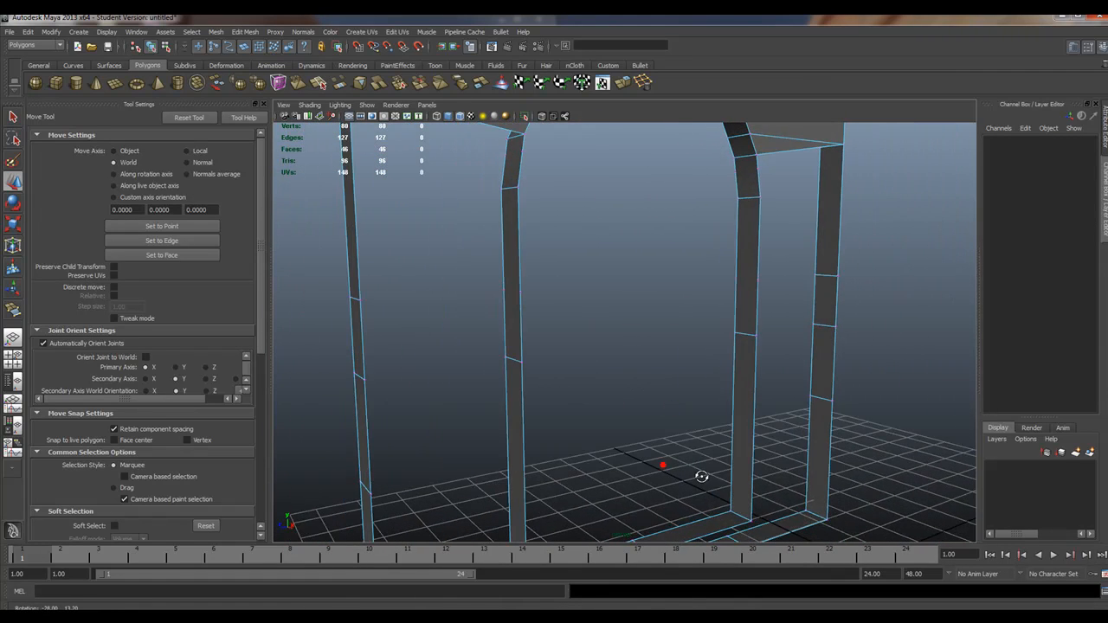
pyautogui.keyDown('alt'); pyautogui.moveTo(708, 483); pyautogui.dragTo(727, 400, button='middle'); pyautogui.keyUp('alt')
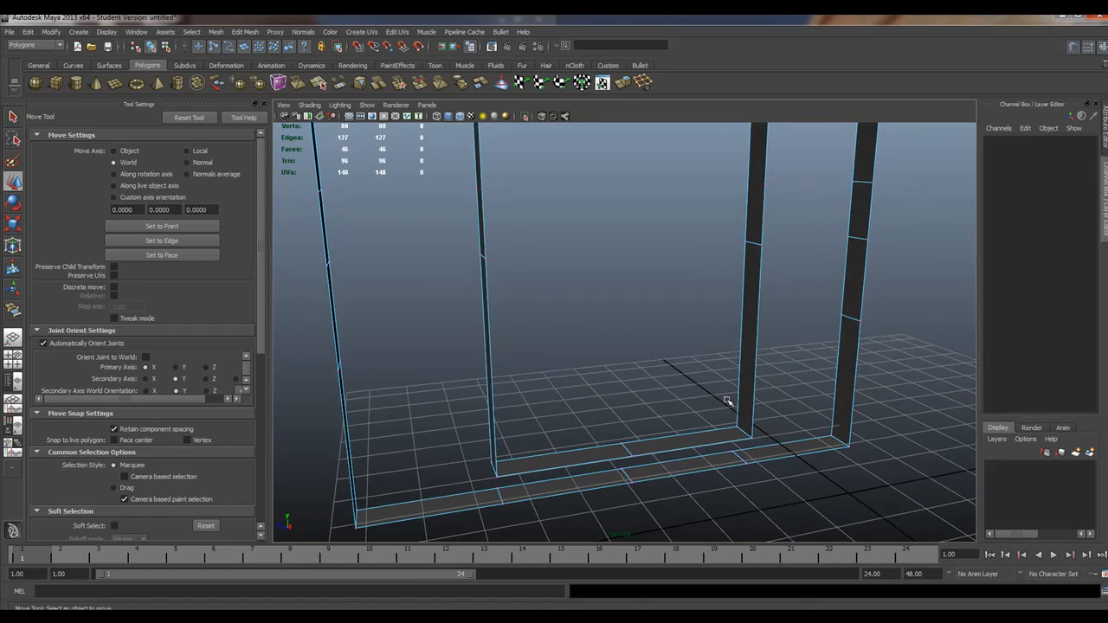
pyautogui.keyDown('alt'); pyautogui.moveTo(672, 434); pyautogui.dragTo(609, 414); pyautogui.keyUp('alt')
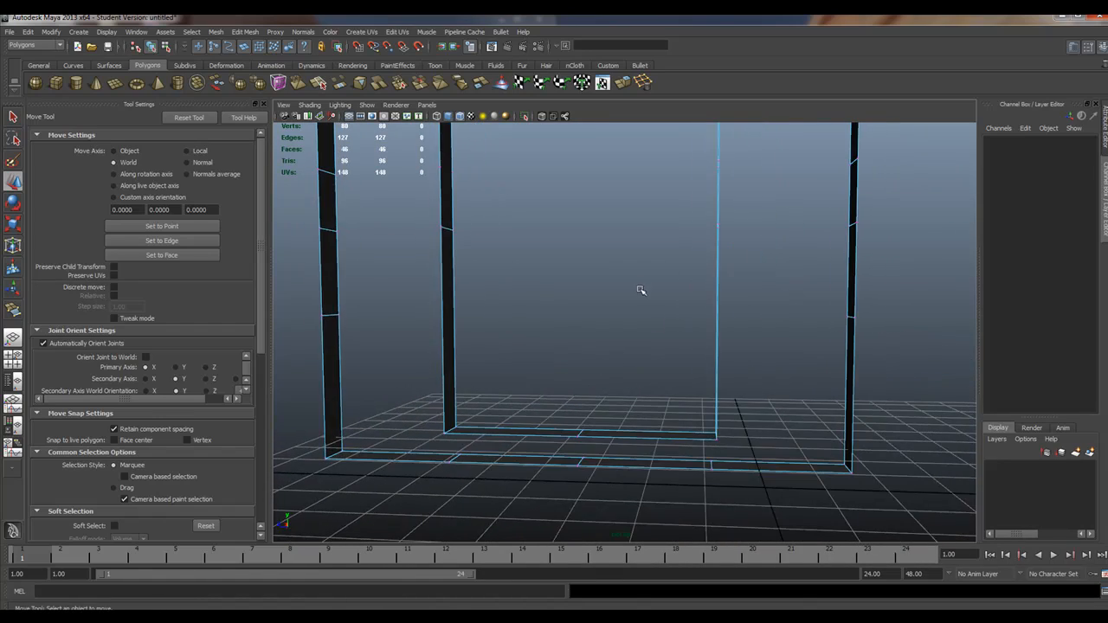
pyautogui.scroll(-2, 641, 289)
pyautogui.keyDown('alt'); pyautogui.moveTo(641, 289); pyautogui.dragTo(683, 440, button='middle'); pyautogui.keyUp('alt')
pyautogui.keyDown('alt'); pyautogui.moveTo(683, 439); pyautogui.dragTo(610, 424); pyautogui.keyUp('alt')
pyautogui.keyDown('alt'); pyautogui.moveTo(610, 424); pyautogui.dragTo(728, 416, button='right'); pyautogui.keyUp('alt')
pyautogui.keyDown('alt'); pyautogui.moveTo(728, 415); pyautogui.dragTo(754, 416); pyautogui.keyUp('alt')
pyautogui.keyDown('alt'); pyautogui.moveTo(754, 415); pyautogui.dragTo(818, 424, button='right'); pyautogui.keyUp('alt')
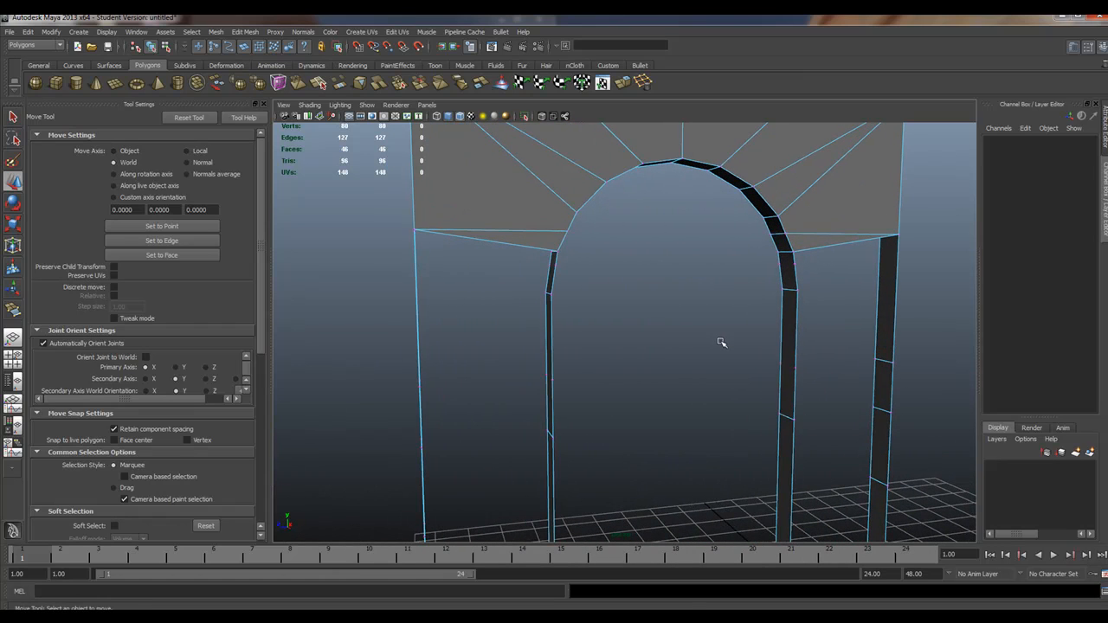
pyautogui.moveTo(726, 340); pyautogui.dragTo(814, 383)
pyautogui.press('Delete')
pyautogui.moveTo(525, 362); pyautogui.dragTo(598, 387)
# Delete the extra vertex pairs on the lowest arch segments at both sides of the doorway.
pyautogui.keyDown('alt'); pyautogui.moveTo(697, 421); pyautogui.dragTo(582, 320); pyautogui.keyUp('alt')
pyautogui.keyDown('alt'); pyautogui.moveTo(583, 319); pyautogui.dragTo(715, 384, button='middle'); pyautogui.keyUp('alt')
pyautogui.scroll(2, 715, 383)
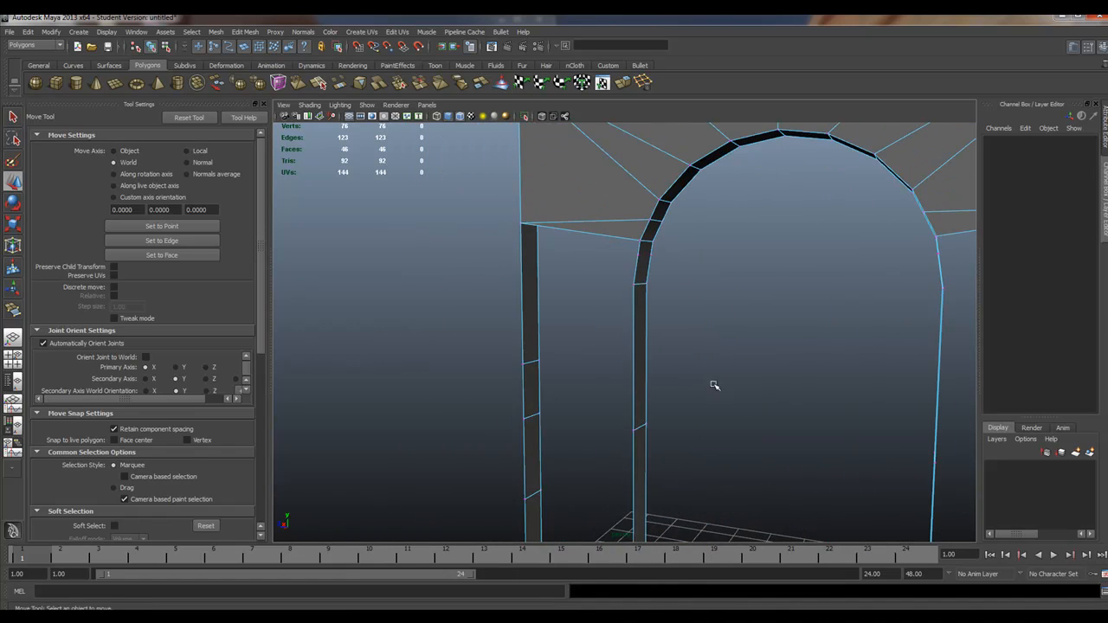
pyautogui.moveTo(619, 250); pyautogui.dragTo(768, 281)
pyautogui.press('Delete')
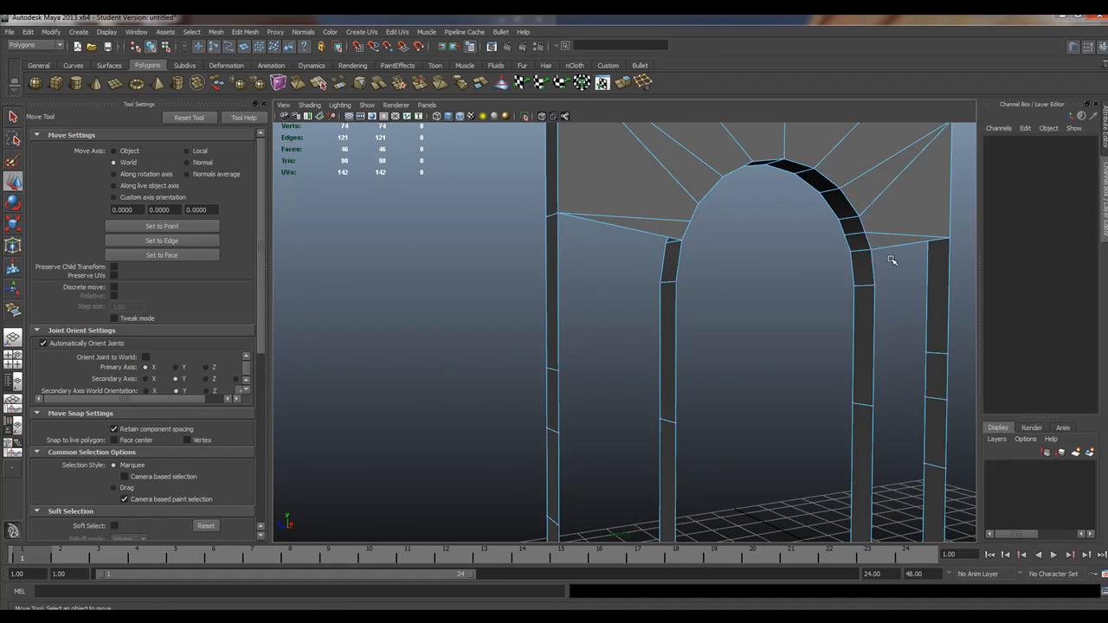
pyautogui.moveTo(888, 259); pyautogui.dragTo(835, 273)
pyautogui.press('Delete')
# Append a front face between the upper straight edge of the doorway's right side and the middle segment of the wall's right outer edge.
pyautogui.keyDown('alt'); pyautogui.moveTo(762, 322); pyautogui.dragTo(853, 372); pyautogui.keyUp('alt')
pyautogui.keyDown('alt'); pyautogui.moveTo(855, 373); pyautogui.dragTo(776, 373, button='right'); pyautogui.keyUp('alt')
pyautogui.keyDown('alt'); pyautogui.moveTo(738, 425); pyautogui.dragTo(720, 373, button='middle'); pyautogui.keyUp('alt')
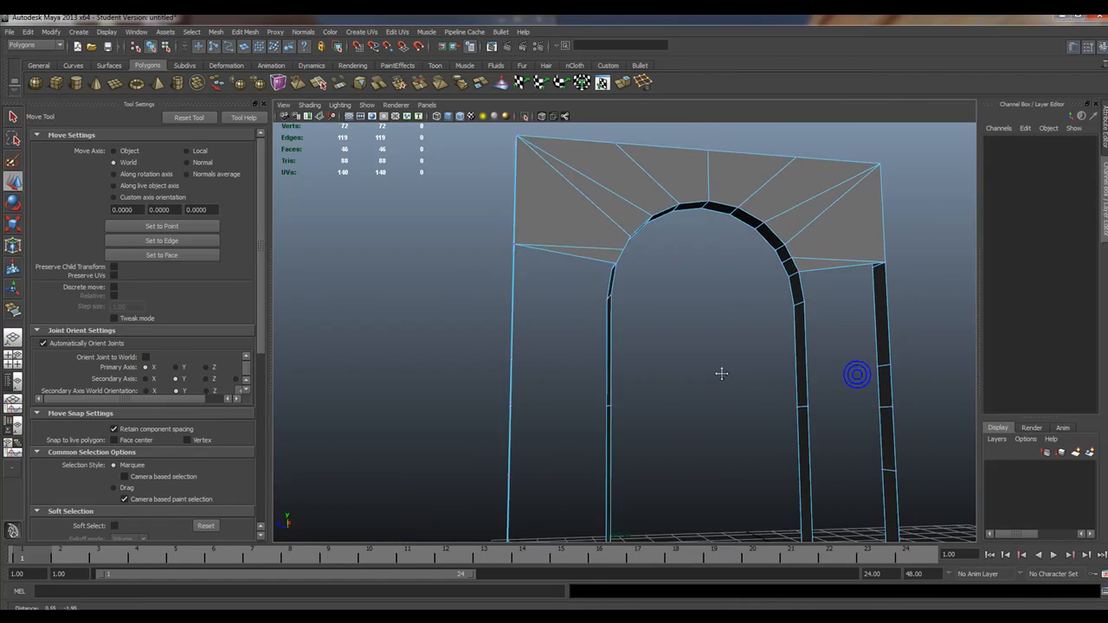
pyautogui.keyDown('alt'); pyautogui.moveTo(719, 371); pyautogui.dragTo(632, 356, button='right'); pyautogui.keyUp('alt')
pyautogui.keyDown('alt'); pyautogui.moveTo(632, 356); pyautogui.dragTo(684, 393); pyautogui.keyUp('alt')
pyautogui.keyDown('alt'); pyautogui.moveTo(684, 392); pyautogui.dragTo(806, 392, button='right'); pyautogui.keyUp('alt')
pyautogui.keyDown('alt'); pyautogui.moveTo(807, 393); pyautogui.dragTo(791, 373); pyautogui.keyUp('alt')
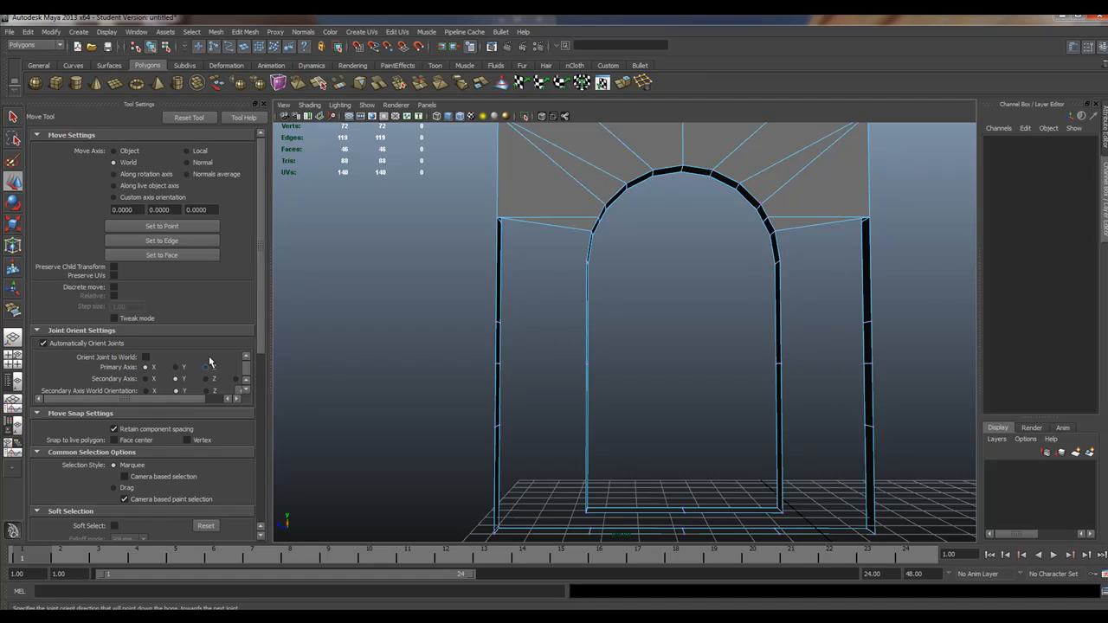
pyautogui.click(12, 316)
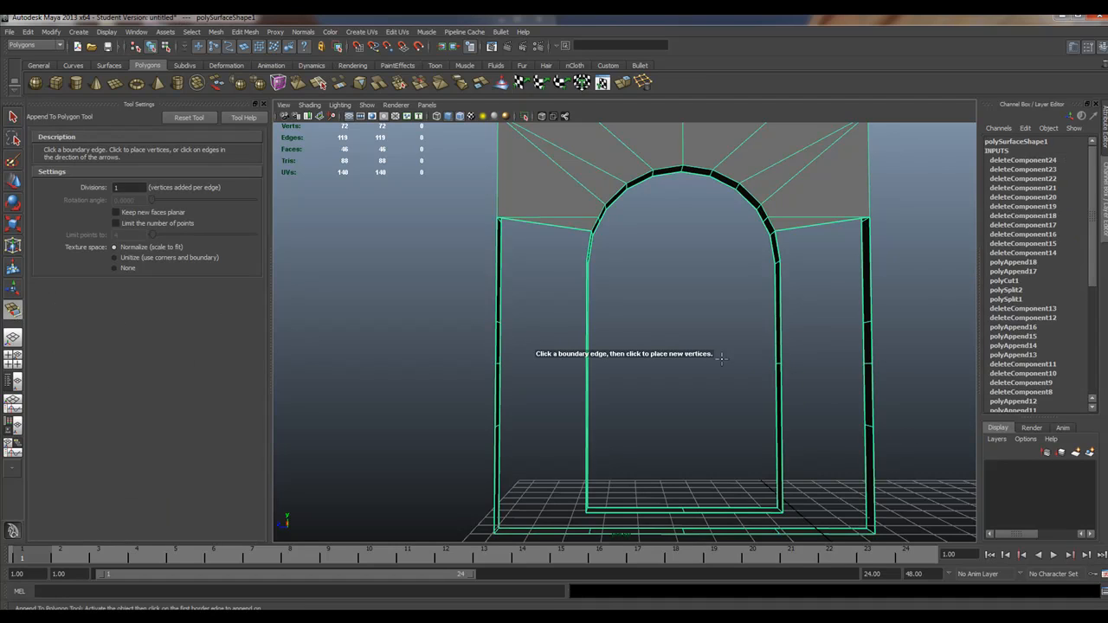
pyautogui.click(779, 342)
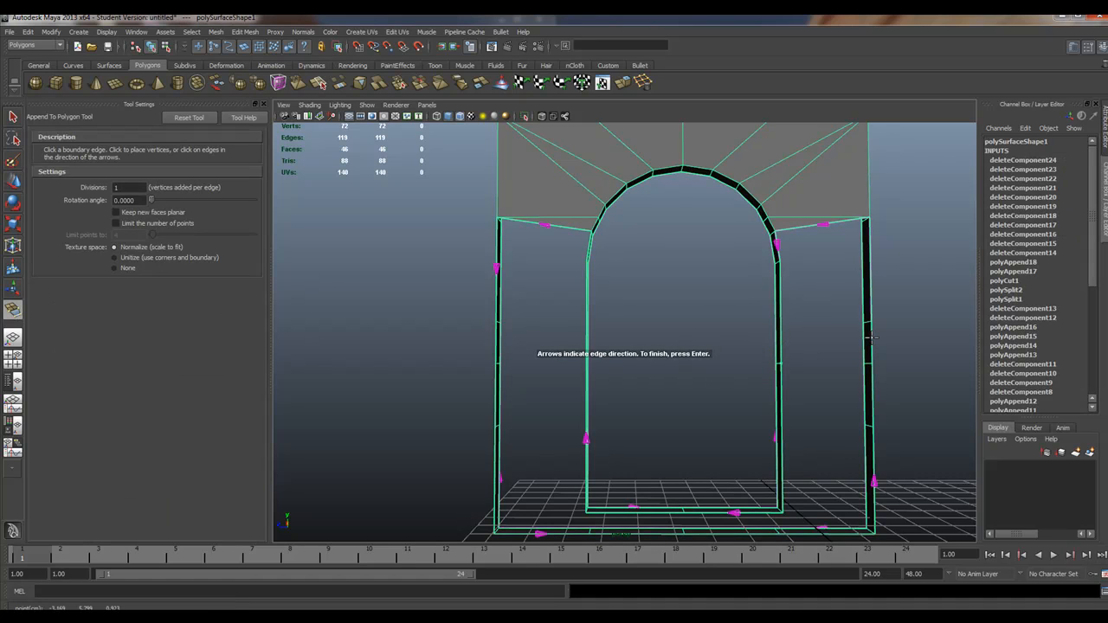
pyautogui.click(870, 338)
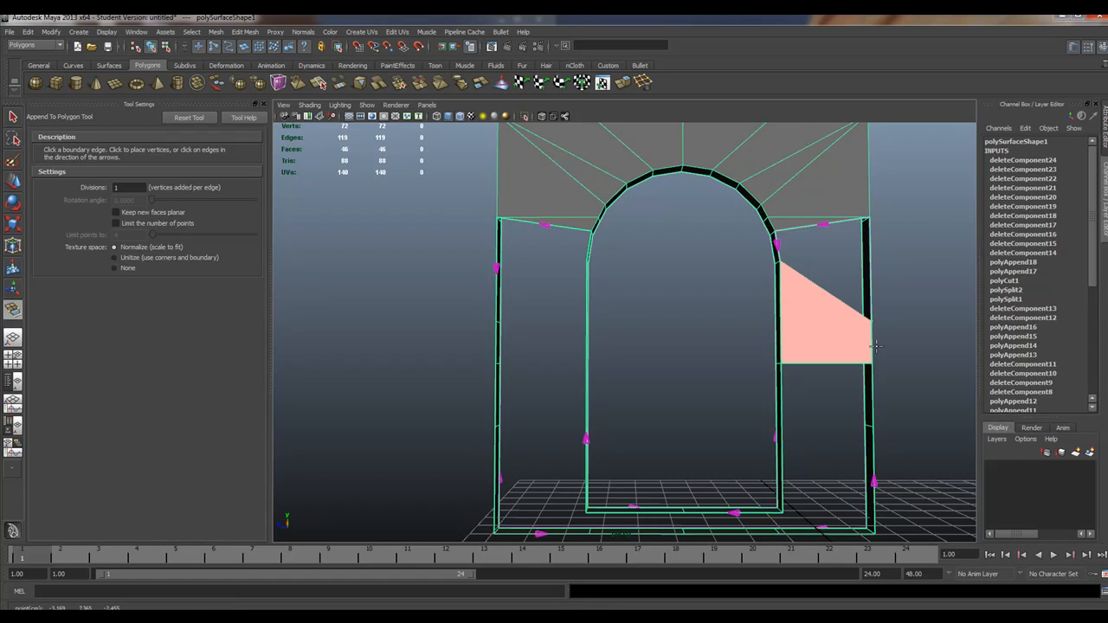
pyautogui.moveTo(876, 346)
pyautogui.keyDown('alt'); pyautogui.mouseDown()
pyautogui.moveTo(836, 369)
pyautogui.moveTo(875, 363)
pyautogui.mouseUp(); pyautogui.keyUp('alt')
pyautogui.scroll(3, 870, 361)
pyautogui.keyDown('alt'); pyautogui.moveTo(865, 359); pyautogui.dragTo(780, 371, button='middle'); pyautogui.keyUp('alt')
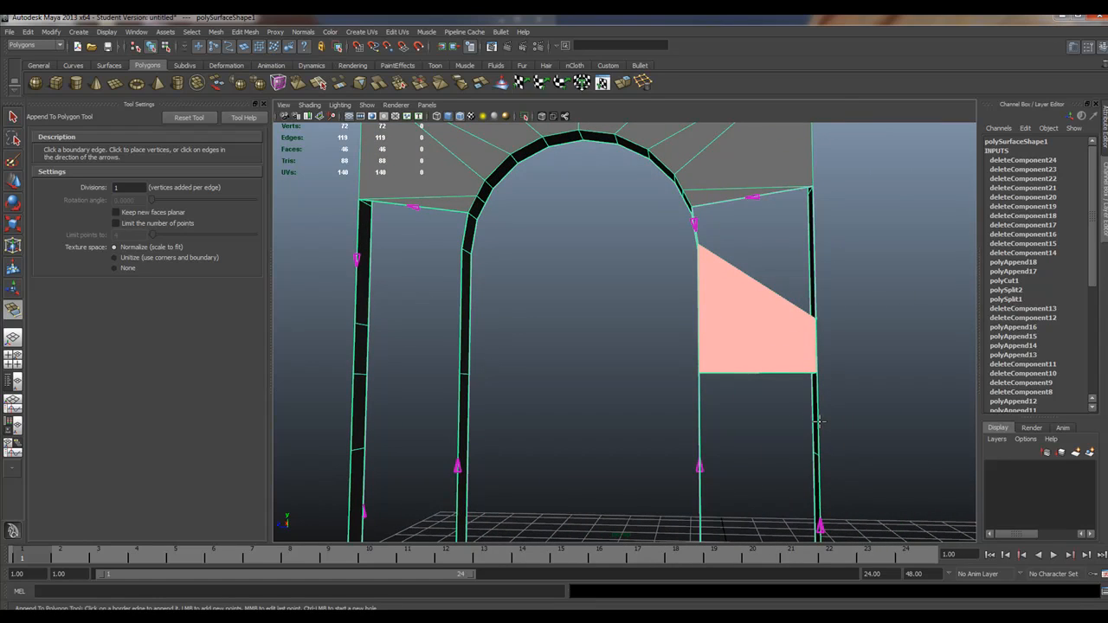
pyautogui.press('w')
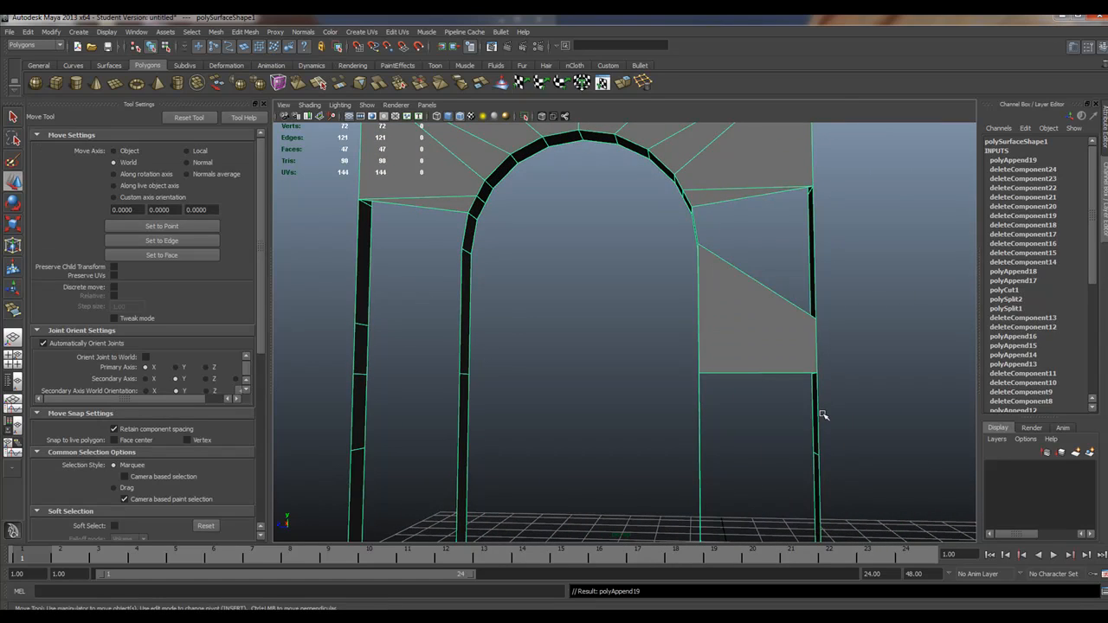
# Try to append a matching front face between the wall's left outer edge and the upper straight edge of the doorway's left side.
pyautogui.scroll(1, 594, 433)
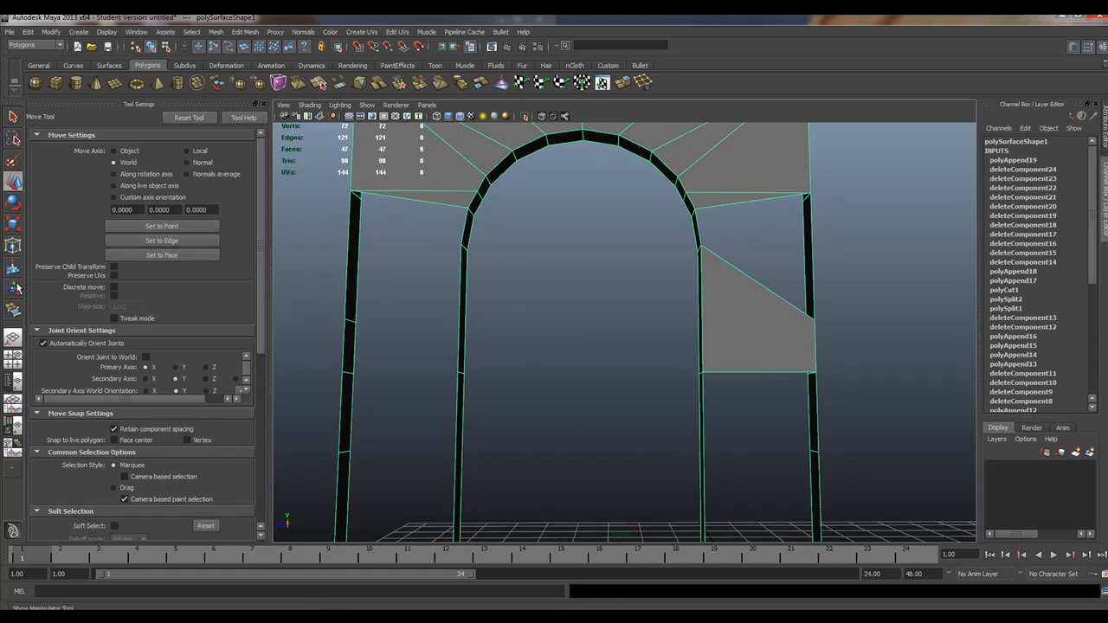
pyautogui.click(15, 311)
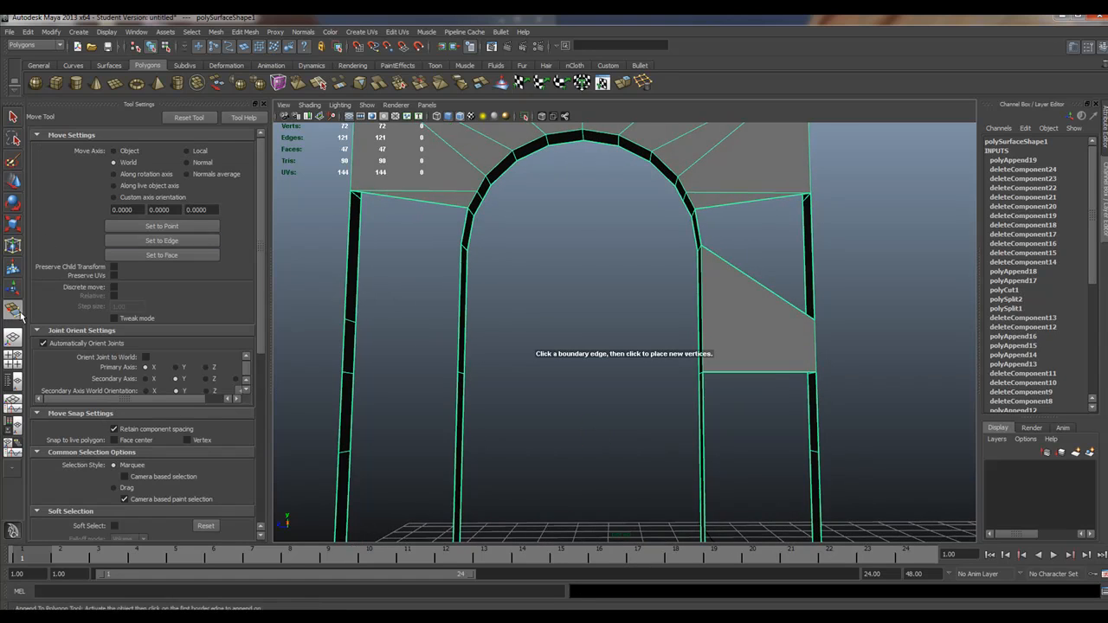
pyautogui.click(344, 335)
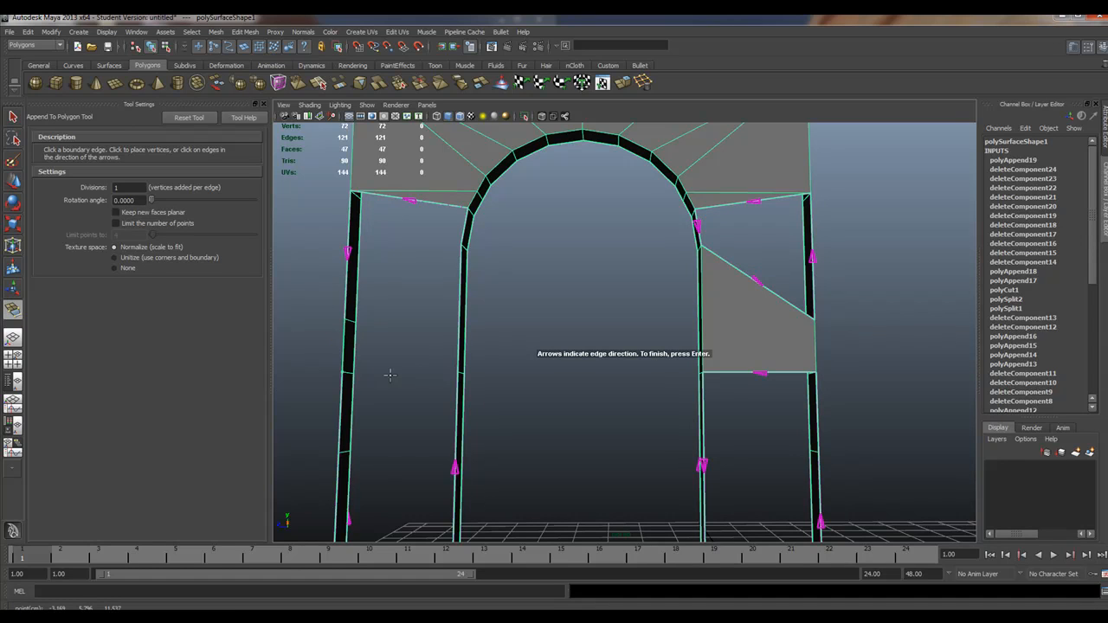
pyautogui.keyDown('alt'); pyautogui.moveTo(390, 374); pyautogui.dragTo(447, 390); pyautogui.keyUp('alt')
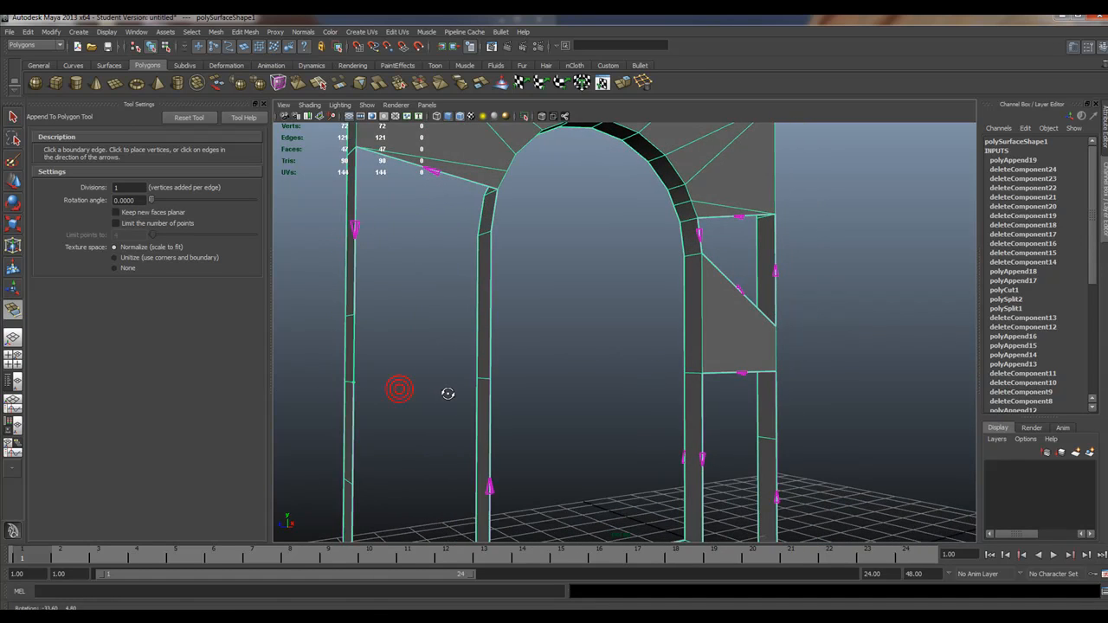
pyautogui.click(489, 365)
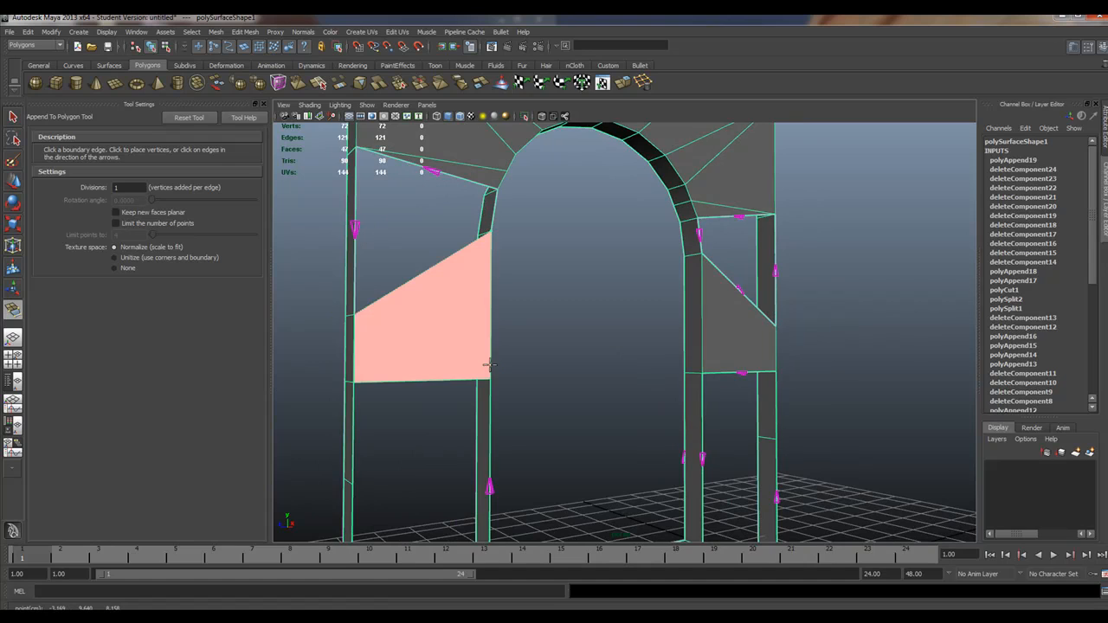
pyautogui.keyDown('alt'); pyautogui.moveTo(489, 365); pyautogui.dragTo(462, 381); pyautogui.keyUp('alt')
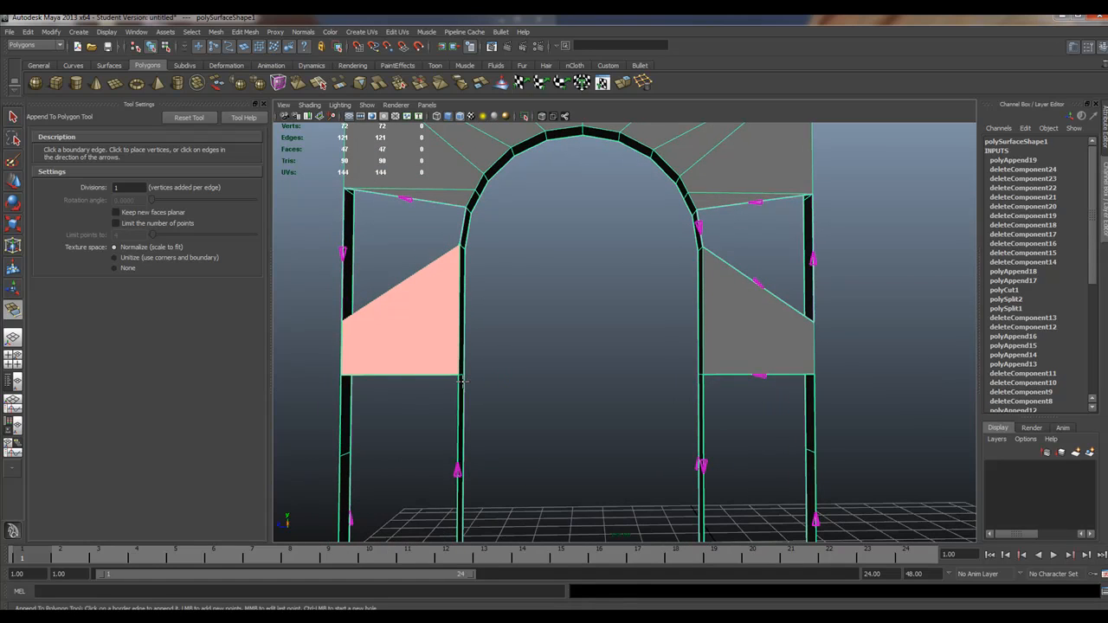
pyautogui.hotkey('ctrl', 'z')
pyautogui.hotkey('ctrl', 'z')
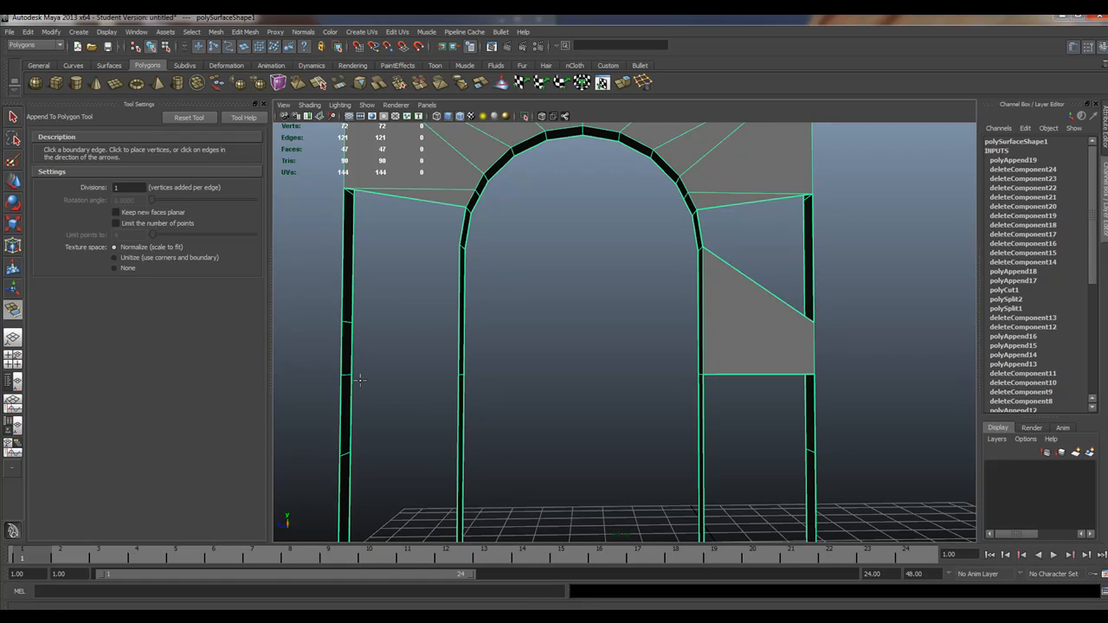
pyautogui.click(341, 354)
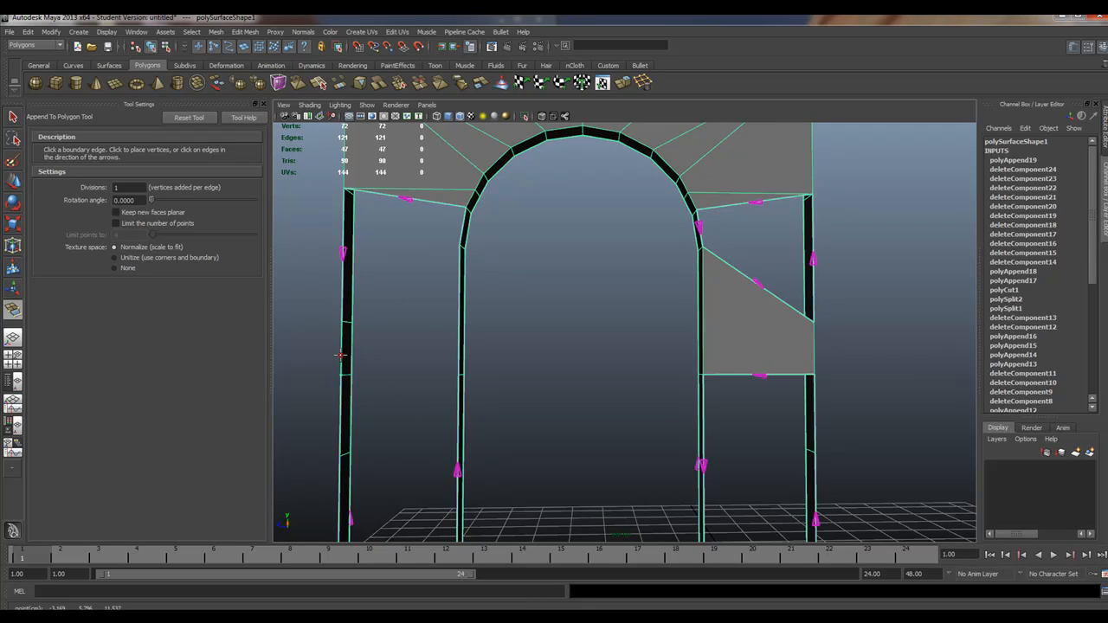
pyautogui.click(458, 412)
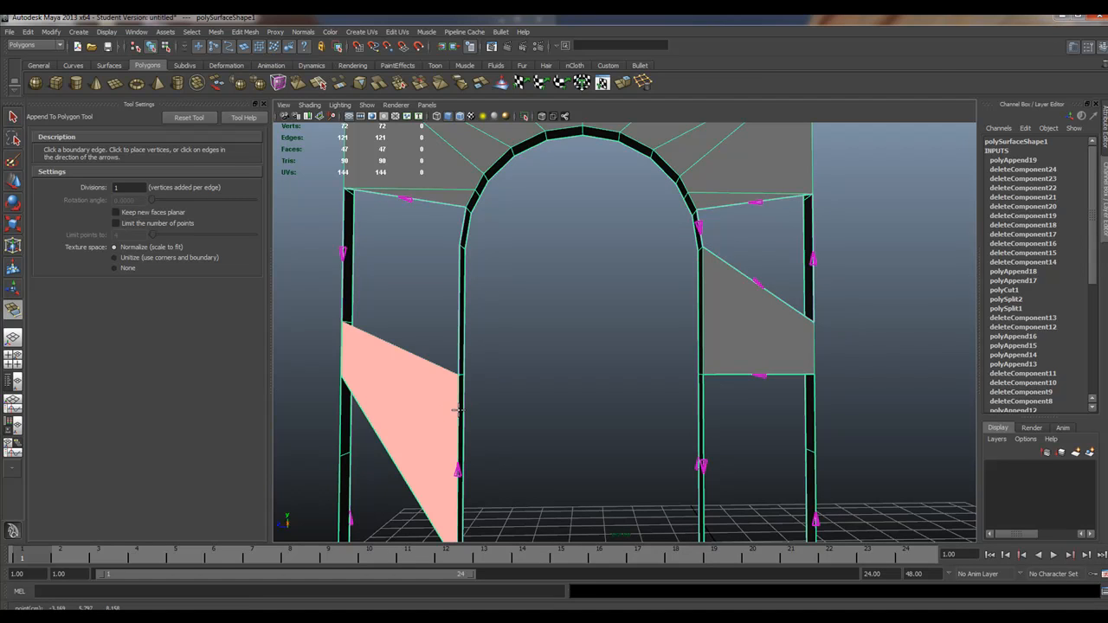
pyautogui.keyDown('alt'); pyautogui.moveTo(454, 417); pyautogui.dragTo(537, 369); pyautogui.keyUp('alt')
pyautogui.hotkey('ctrl', 'z')
pyautogui.hotkey('ctrl', 'z')
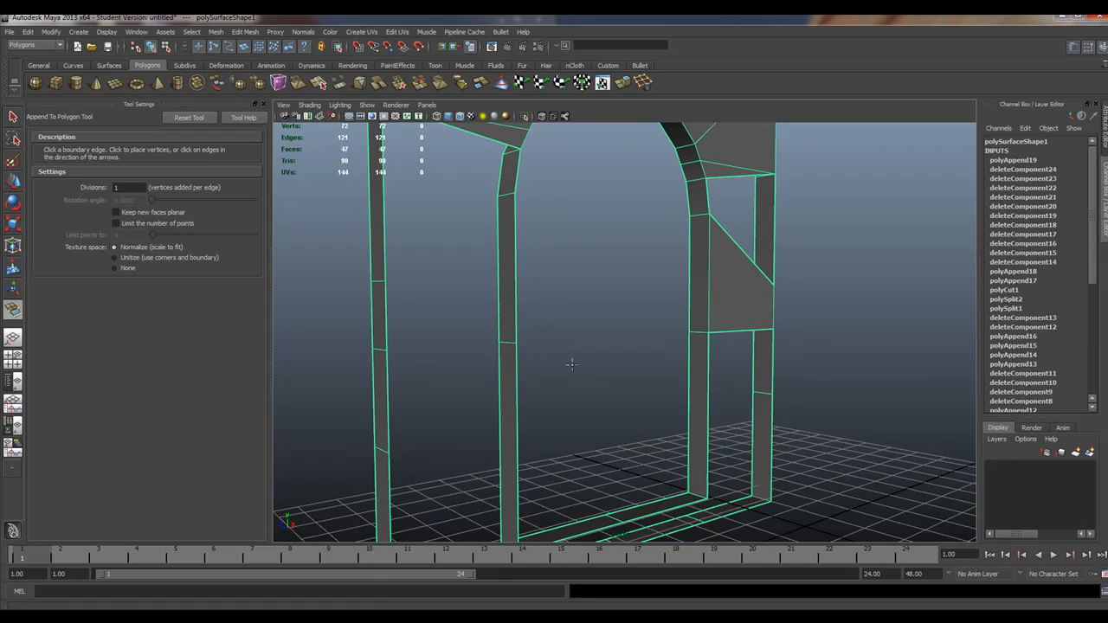
# Append a front face between the upper straight edge of the doorway's left side and the middle segment of the wall's left outer edge.
pyautogui.keyDown('alt'); pyautogui.moveTo(708, 379); pyautogui.dragTo(638, 370); pyautogui.keyUp('alt')
pyautogui.keyDown('alt'); pyautogui.moveTo(569, 277); pyautogui.dragTo(599, 285); pyautogui.keyUp('alt')
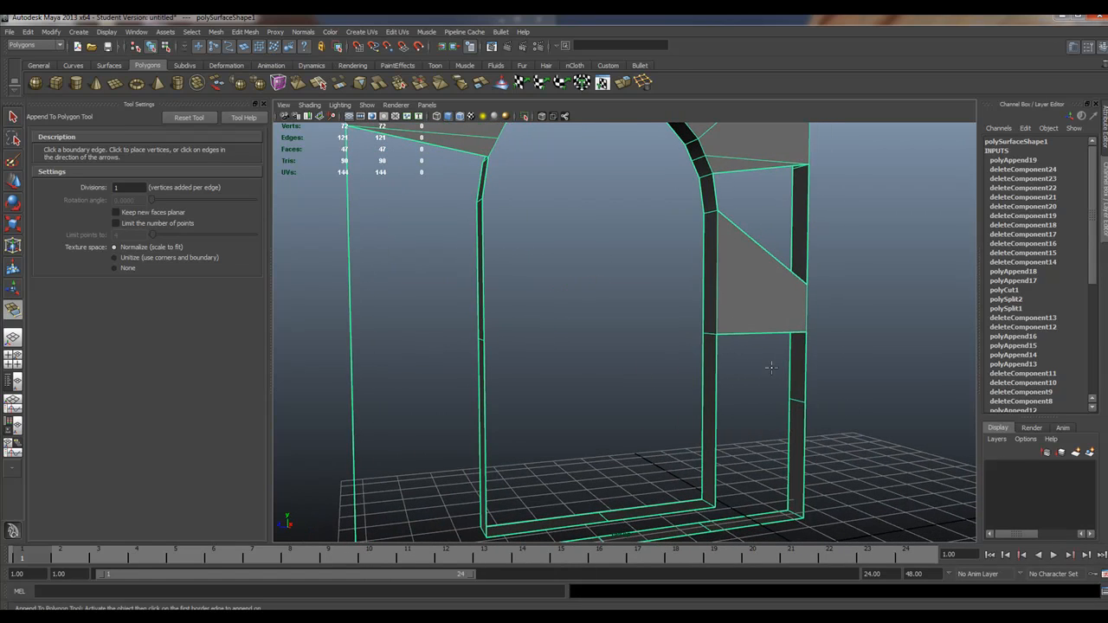
pyautogui.keyDown('alt'); pyautogui.moveTo(508, 349); pyautogui.dragTo(527, 356, button='middle'); pyautogui.keyUp('alt')
pyautogui.click(503, 273)
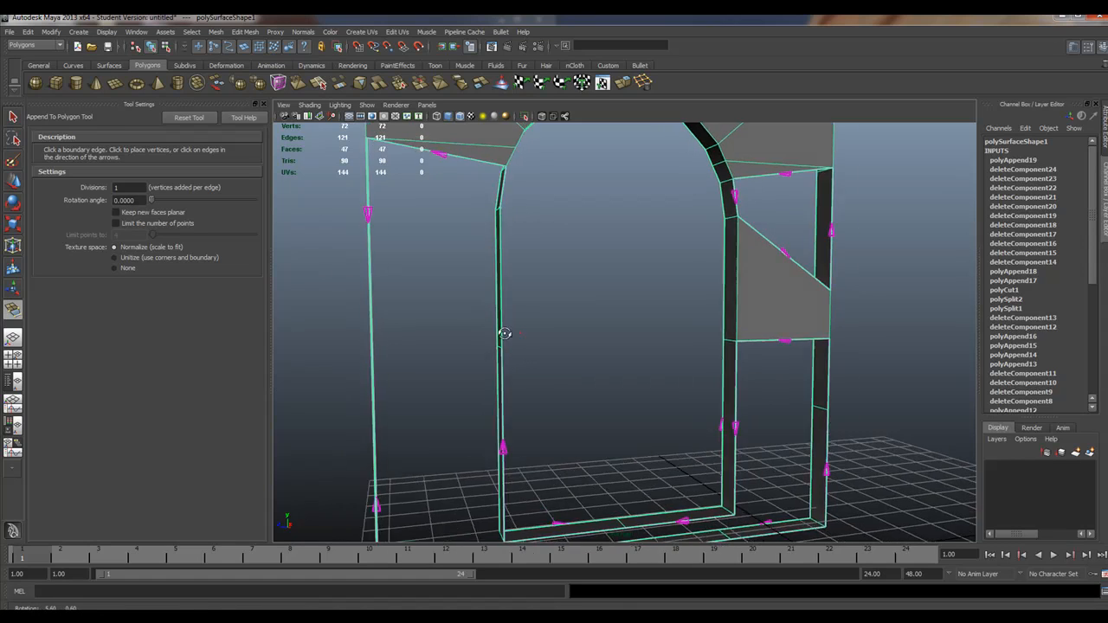
pyautogui.keyDown('alt'); pyautogui.moveTo(502, 329); pyautogui.dragTo(447, 323); pyautogui.keyUp('alt')
pyautogui.click(383, 303)
pyautogui.press('Return')
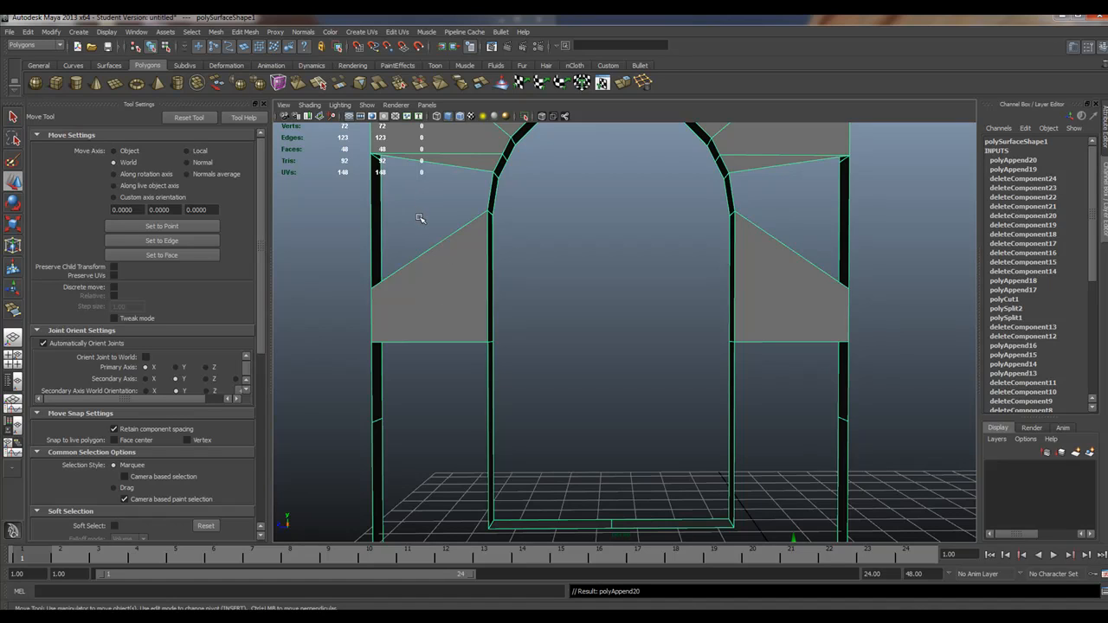
pyautogui.press('Delete')
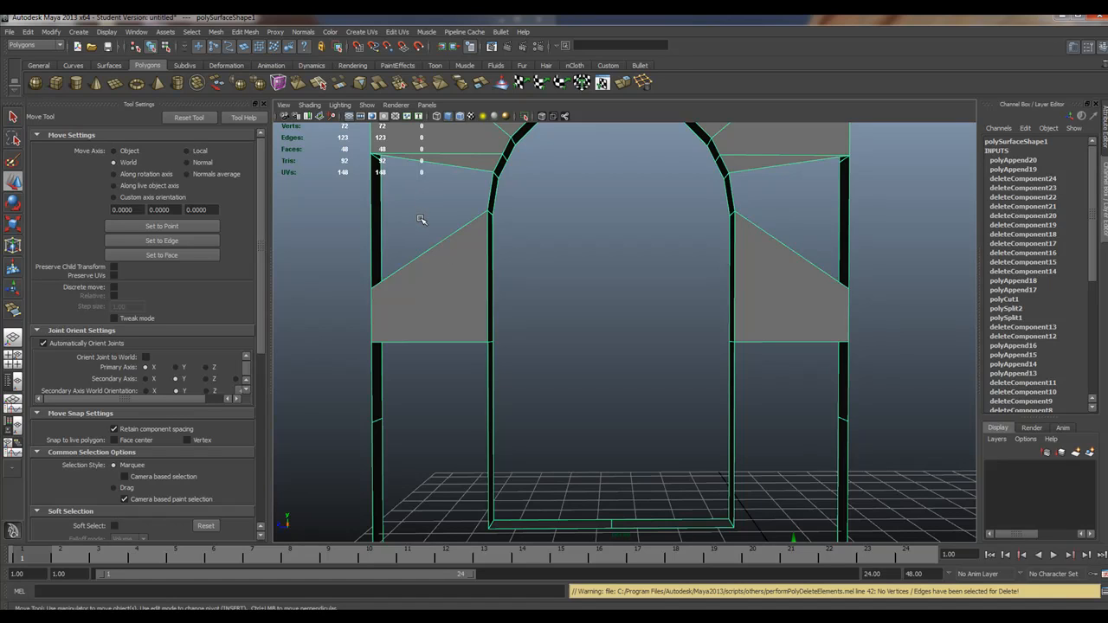
# Append a front face filling the gap between the two slanted edges beside the arch base on the doorway's left side.
pyautogui.click(13, 309)
pyautogui.click(453, 231)
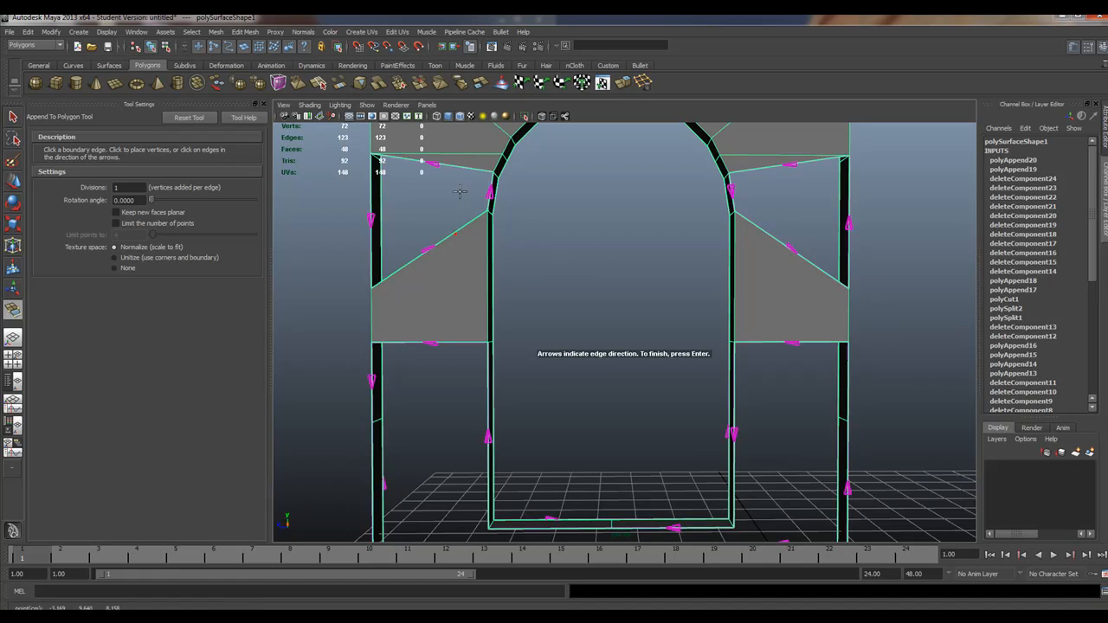
pyautogui.click(465, 168)
pyautogui.press('w')
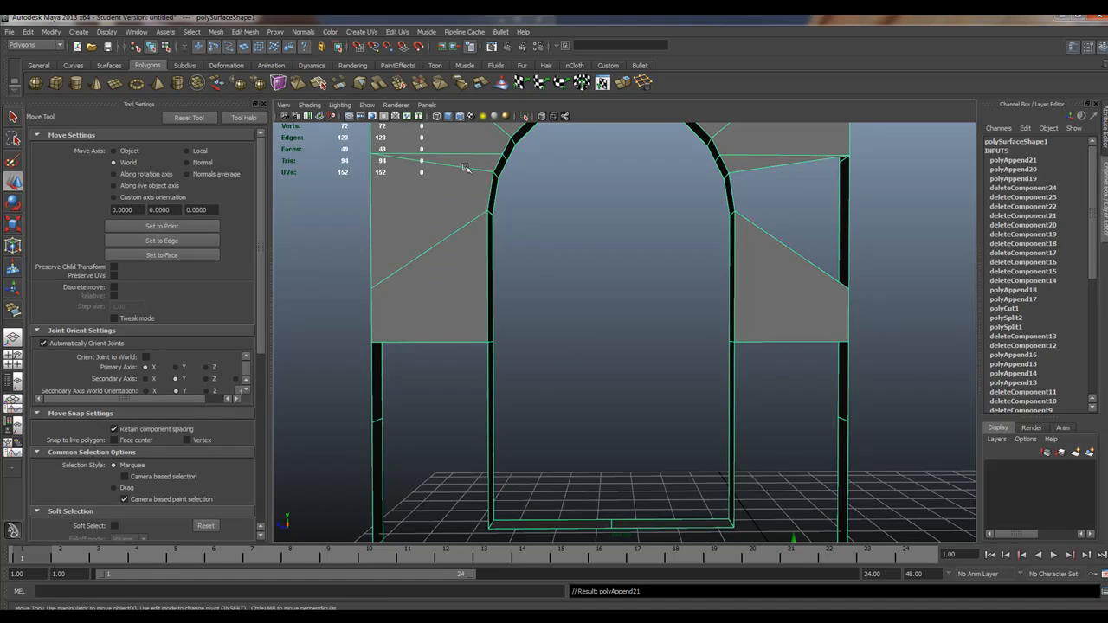
pyautogui.press('Delete')
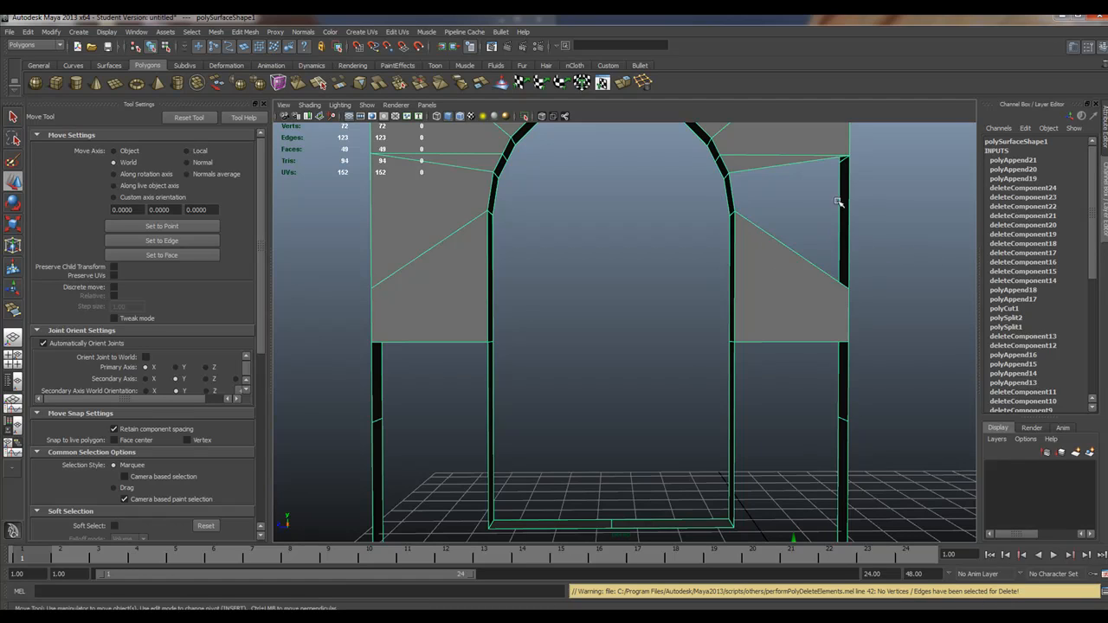
# Append a front face filling the matching gap between the two slanted edges beside the arch base on the doorway's right side.
pyautogui.click(13, 310)
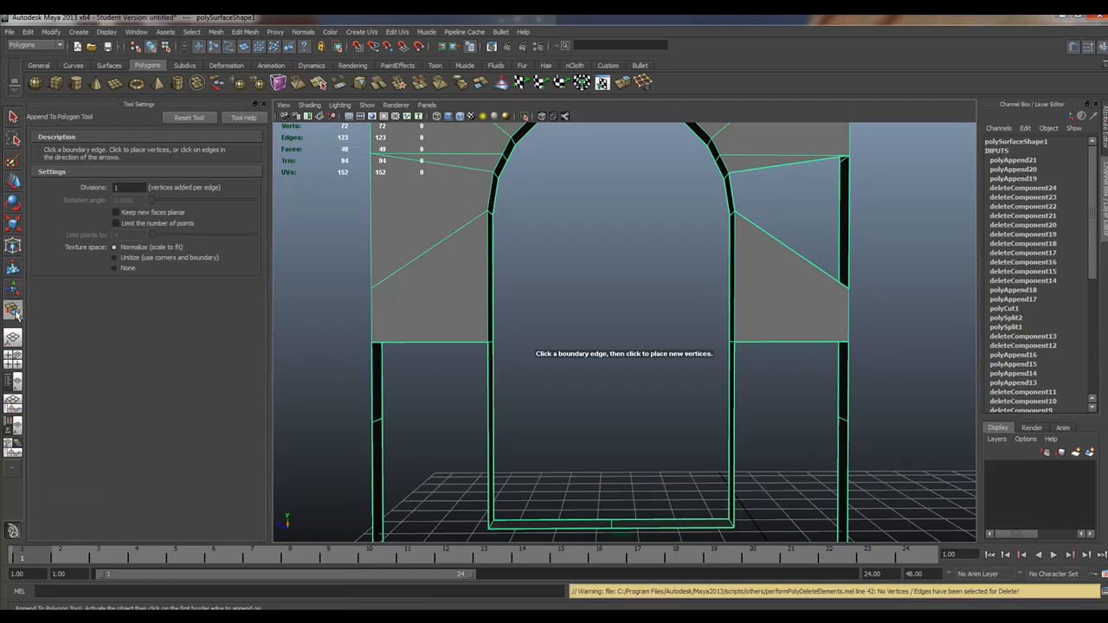
pyautogui.click(785, 244)
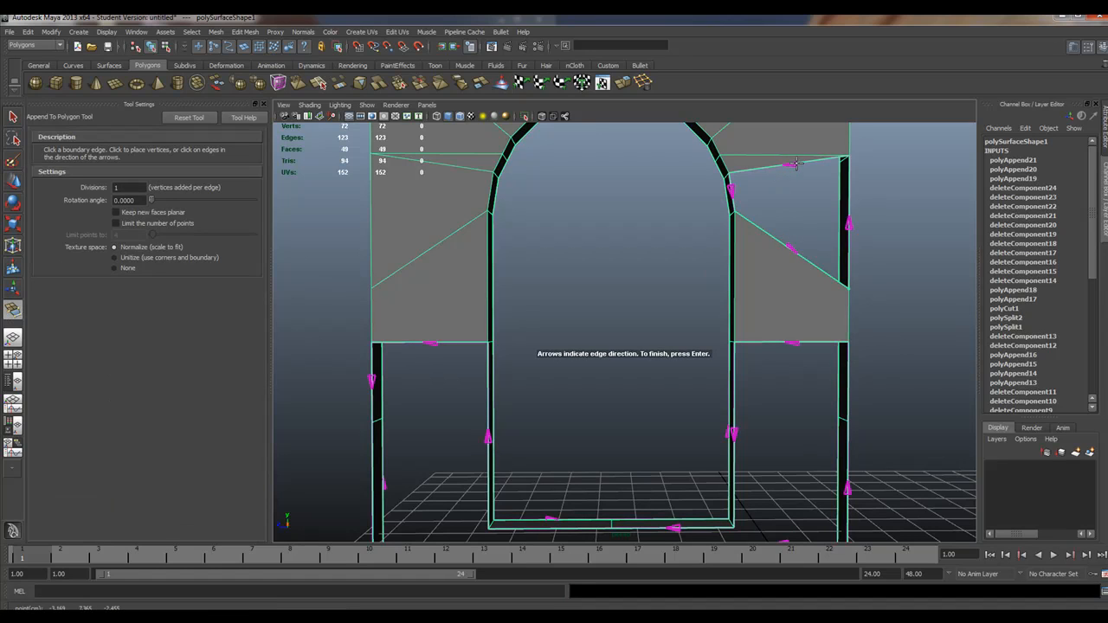
pyautogui.click(797, 164)
pyautogui.press('w')
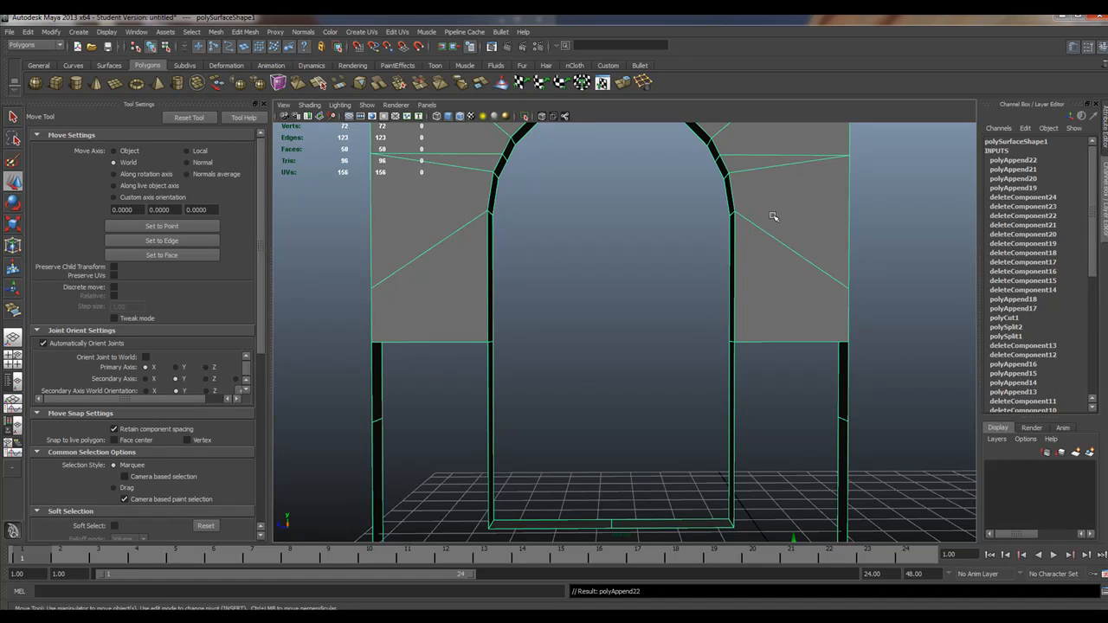
pyautogui.press('Delete')
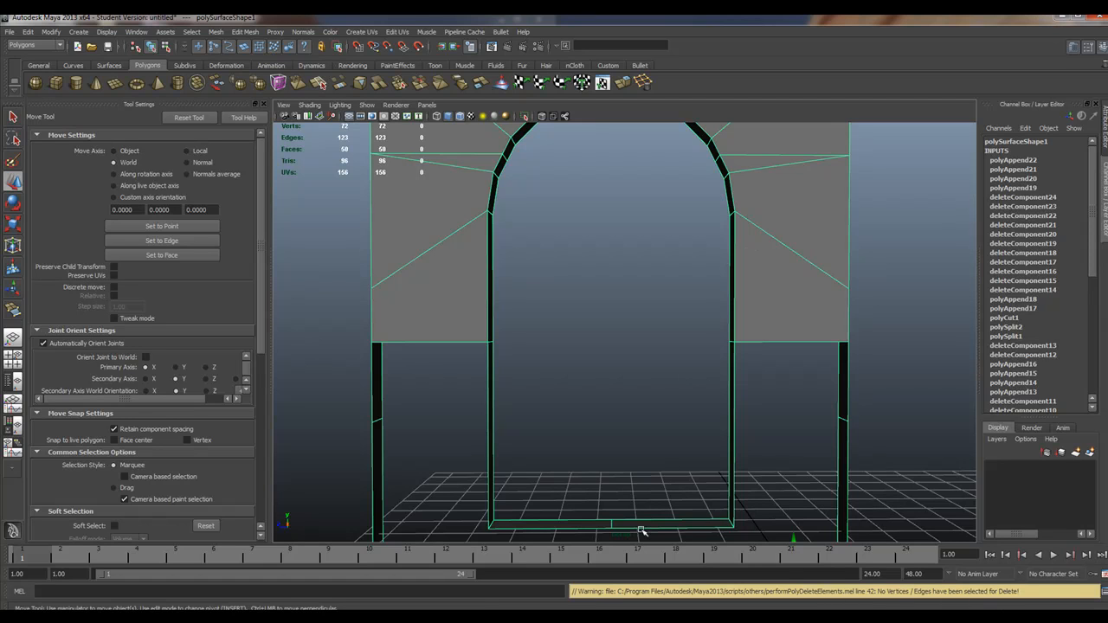
pyautogui.keyDown('alt'); pyautogui.moveTo(641, 530); pyautogui.dragTo(626, 401); pyautogui.keyUp('alt')
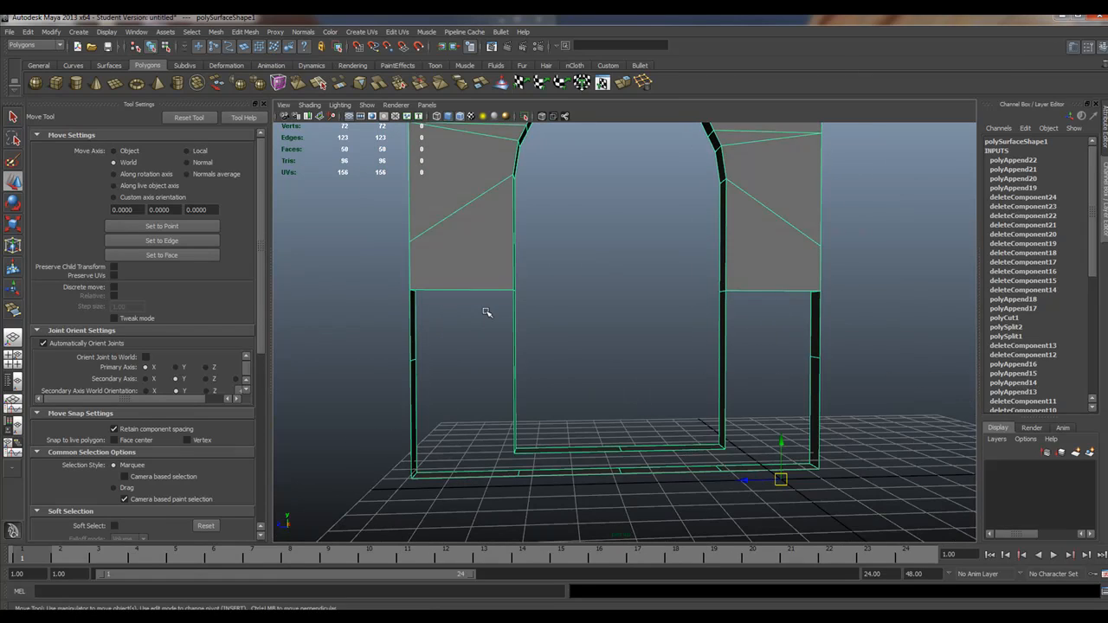
pyautogui.click(13, 309)
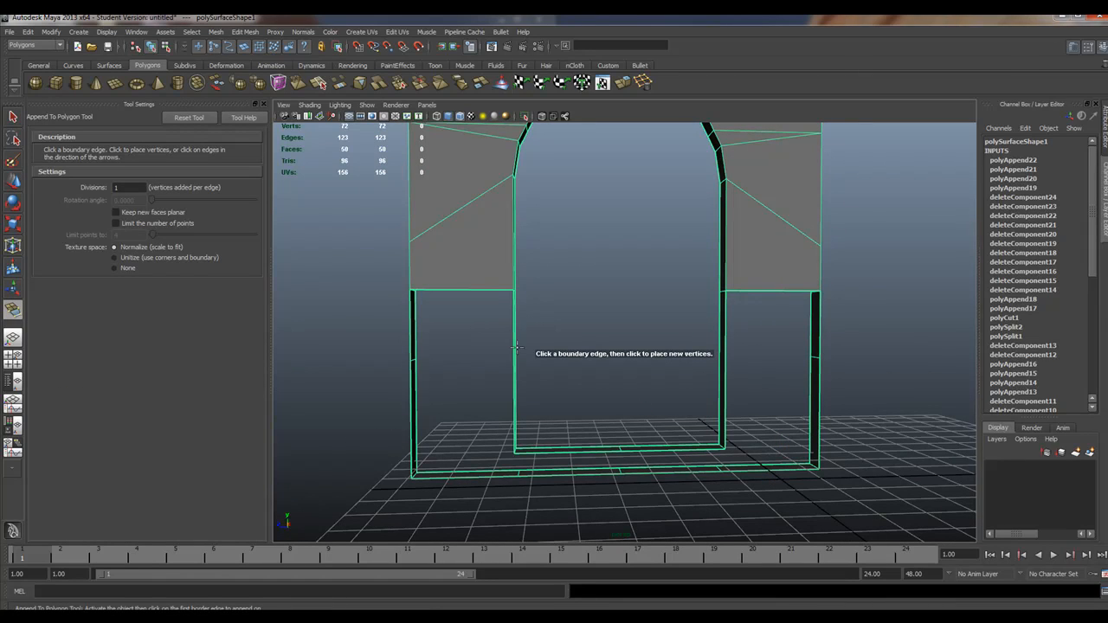
pyautogui.keyDown('alt'); pyautogui.moveTo(516, 349); pyautogui.dragTo(494, 355); pyautogui.keyUp('alt')
pyautogui.click(512, 320)
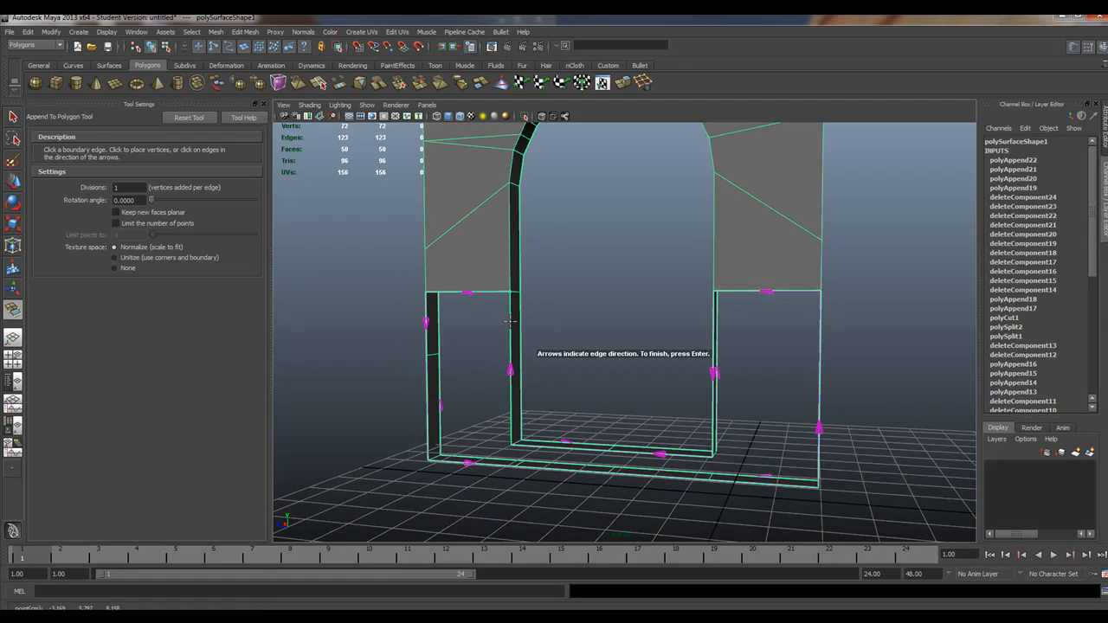
pyautogui.click(438, 292)
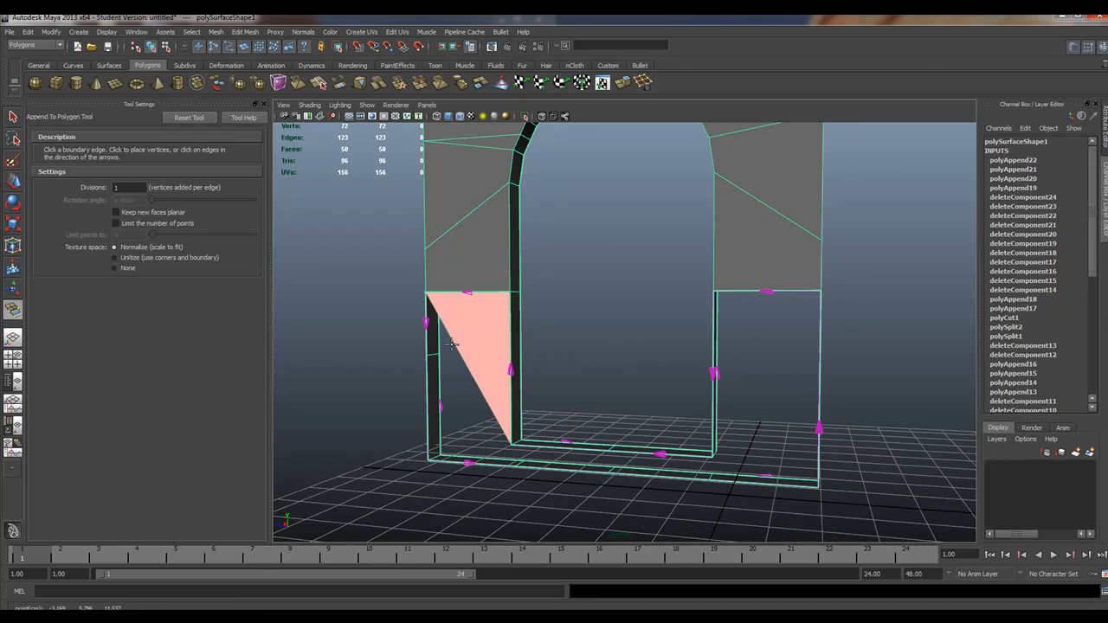
pyautogui.keyDown('alt'); pyautogui.moveTo(452, 344); pyautogui.dragTo(480, 355); pyautogui.keyUp('alt')
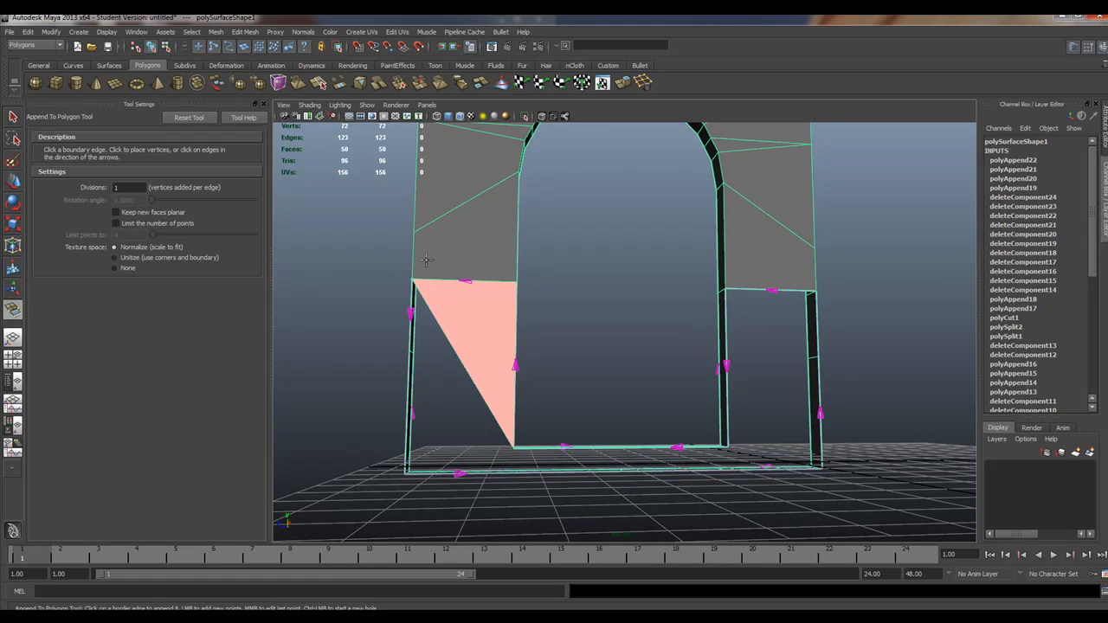
pyautogui.keyDown('alt'); pyautogui.moveTo(496, 354); pyautogui.dragTo(483, 367); pyautogui.keyUp('alt')
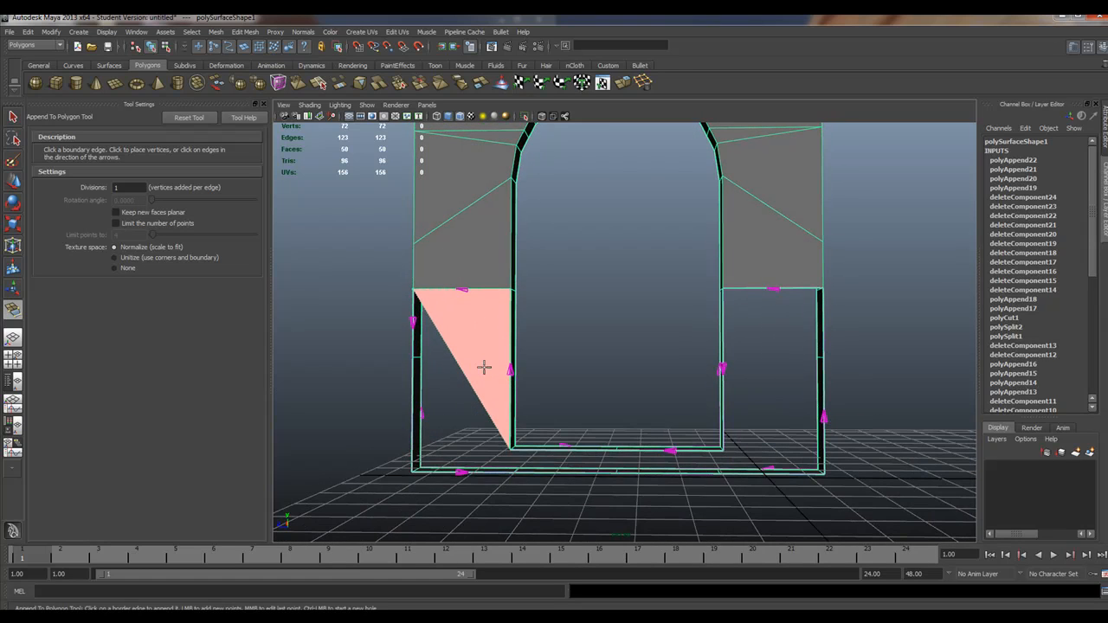
pyautogui.press('BackSpace')
pyautogui.press('BackSpace')
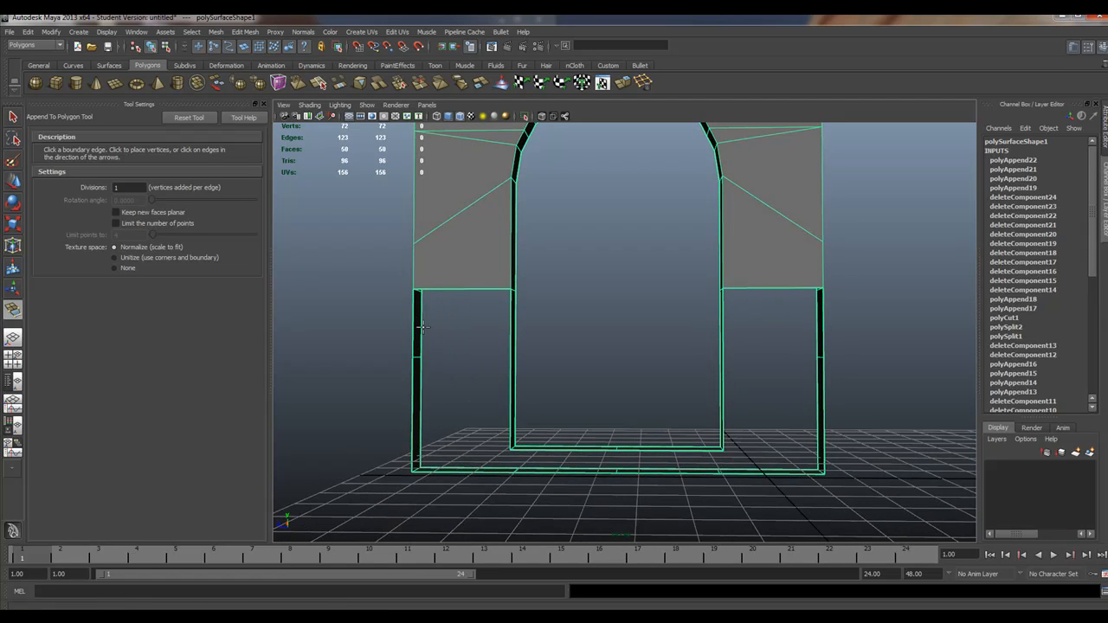
# Append a front face between the lower straight edge of the doorway's right side and the adjacent upper segment of the wall's open right outer edge.
pyautogui.moveTo(670, 402)
pyautogui.keyDown('alt'); pyautogui.mouseDown()
pyautogui.moveTo(632, 408)
pyautogui.moveTo(715, 412)
pyautogui.moveTo(598, 415)
pyautogui.moveTo(742, 409)
pyautogui.moveTo(685, 421)
pyautogui.moveTo(650, 405)
pyautogui.moveTo(671, 404)
pyautogui.mouseUp(); pyautogui.keyUp('alt')
pyautogui.keyDown('alt'); pyautogui.moveTo(676, 389); pyautogui.dragTo(750, 395, button='right'); pyautogui.keyUp('alt')
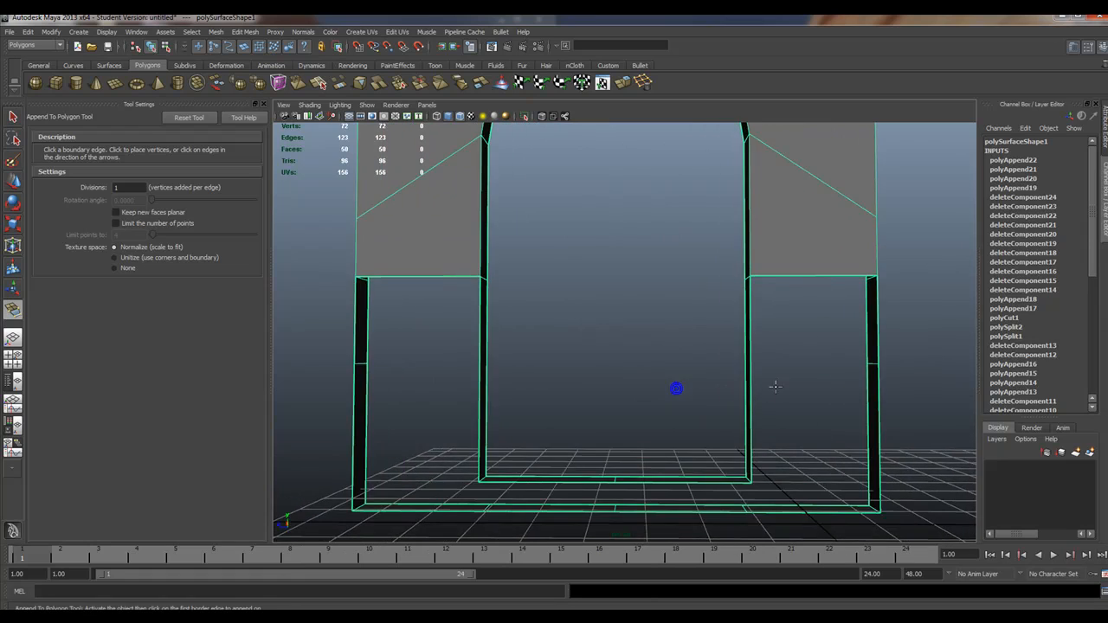
pyautogui.keyDown('alt'); pyautogui.moveTo(774, 386); pyautogui.dragTo(680, 377, button='middle'); pyautogui.keyUp('alt')
pyautogui.keyDown('alt'); pyautogui.moveTo(703, 388); pyautogui.dragTo(709, 385); pyautogui.keyUp('alt')
pyautogui.keyDown('alt'); pyautogui.moveTo(731, 391); pyautogui.dragTo(708, 384, button='right'); pyautogui.keyUp('alt')
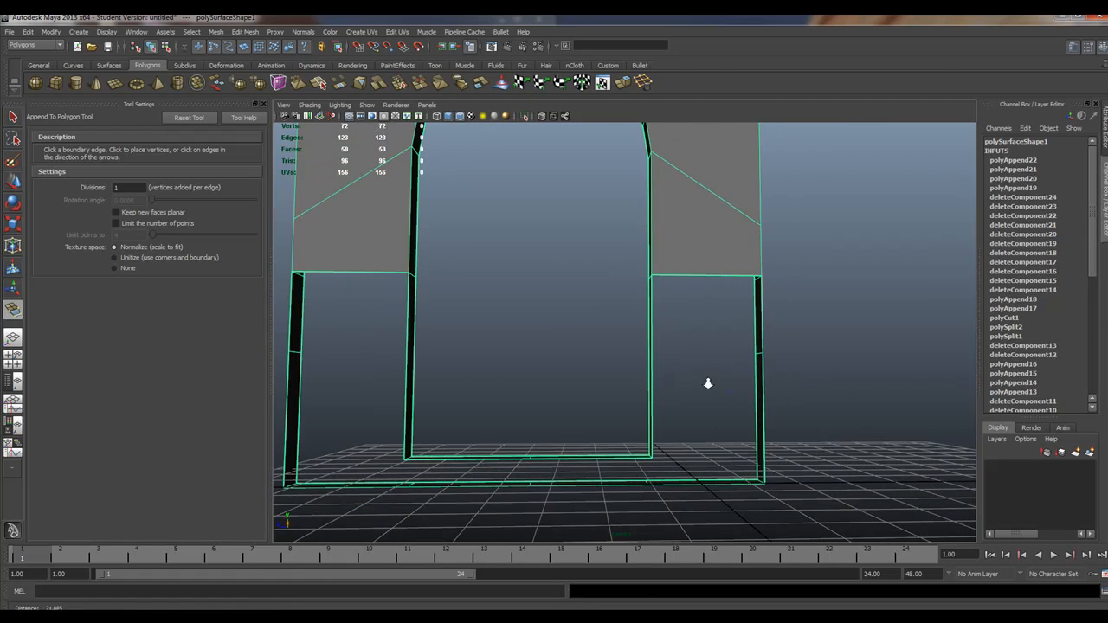
pyautogui.click(650, 321)
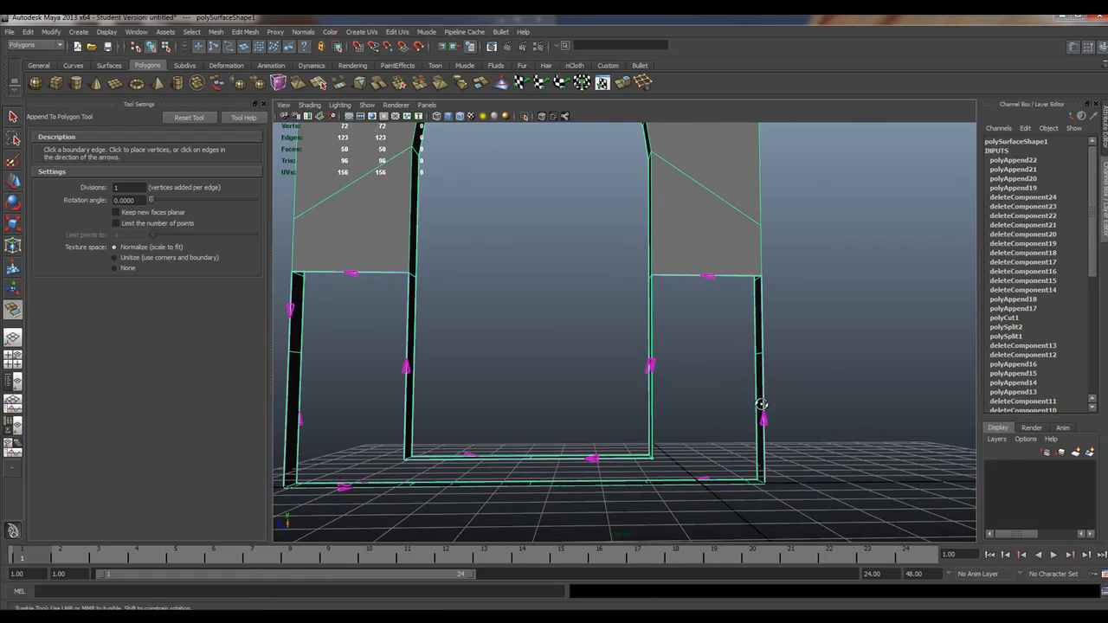
pyautogui.keyDown('alt'); pyautogui.moveTo(759, 404); pyautogui.dragTo(754, 404); pyautogui.keyUp('alt')
pyautogui.click(758, 330)
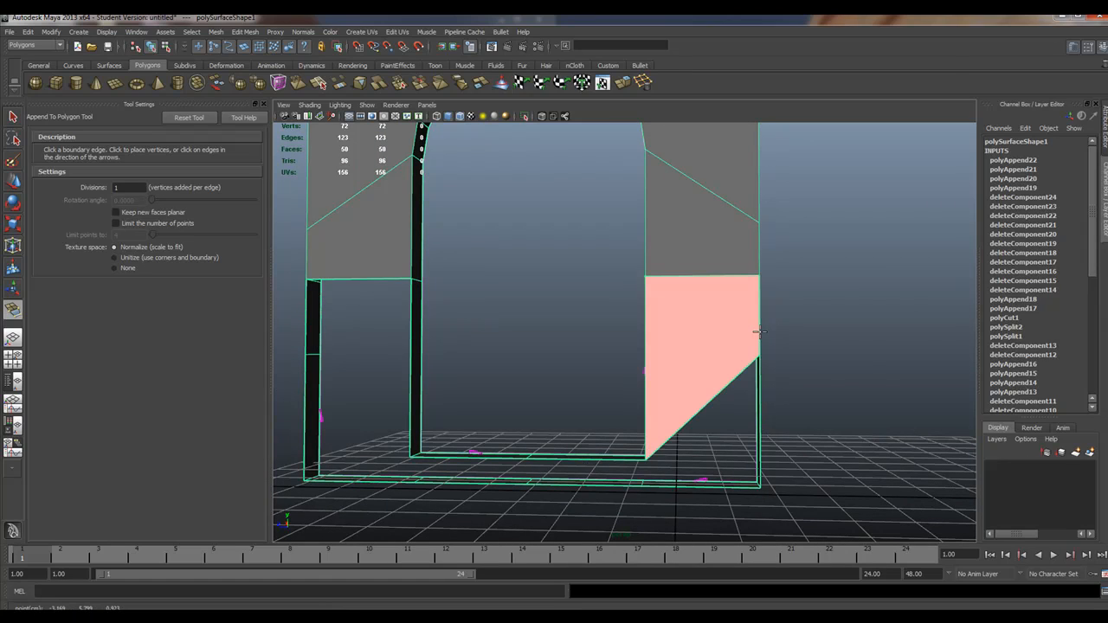
pyautogui.press('w')
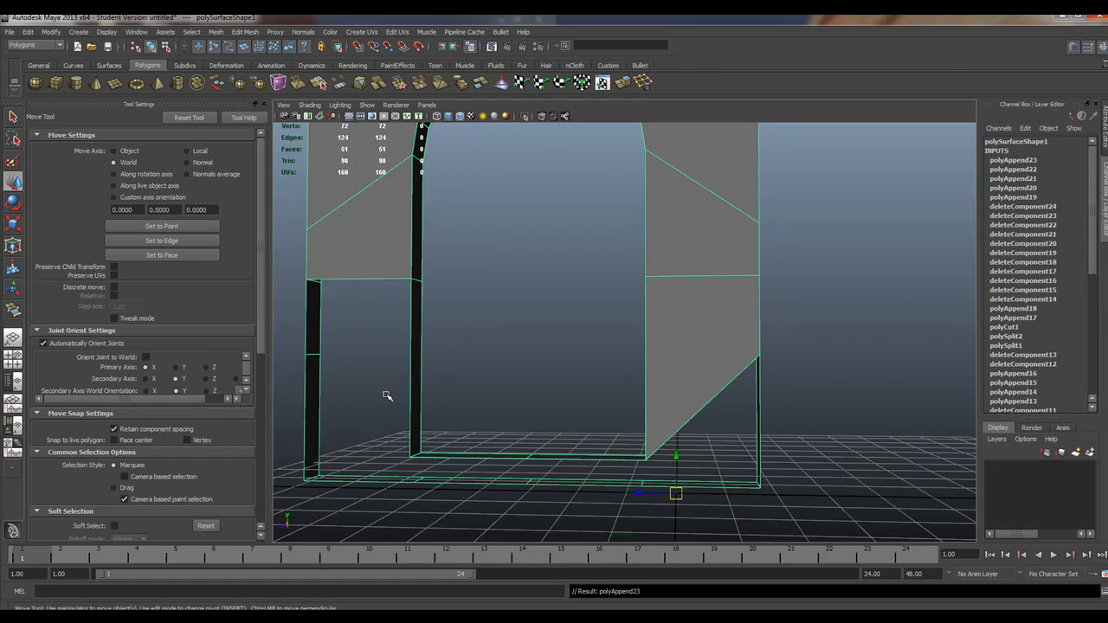
pyautogui.press('Delete')
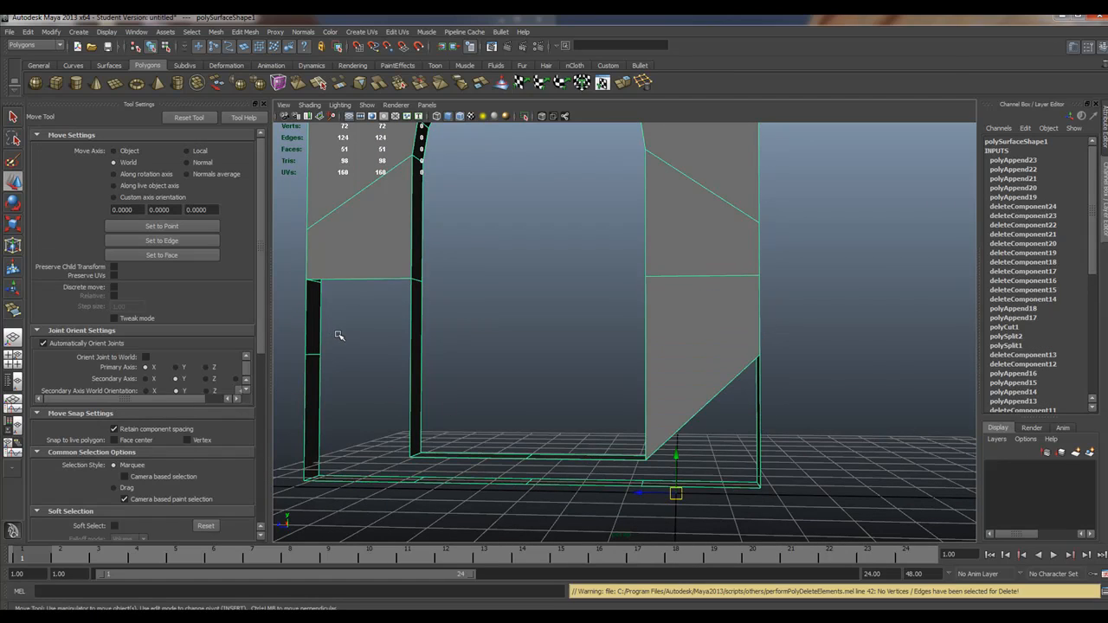
# Append the mirrored front face between the wall's left outer edge segment and the lower straight edge of the doorway's left side.
pyautogui.click(13, 310)
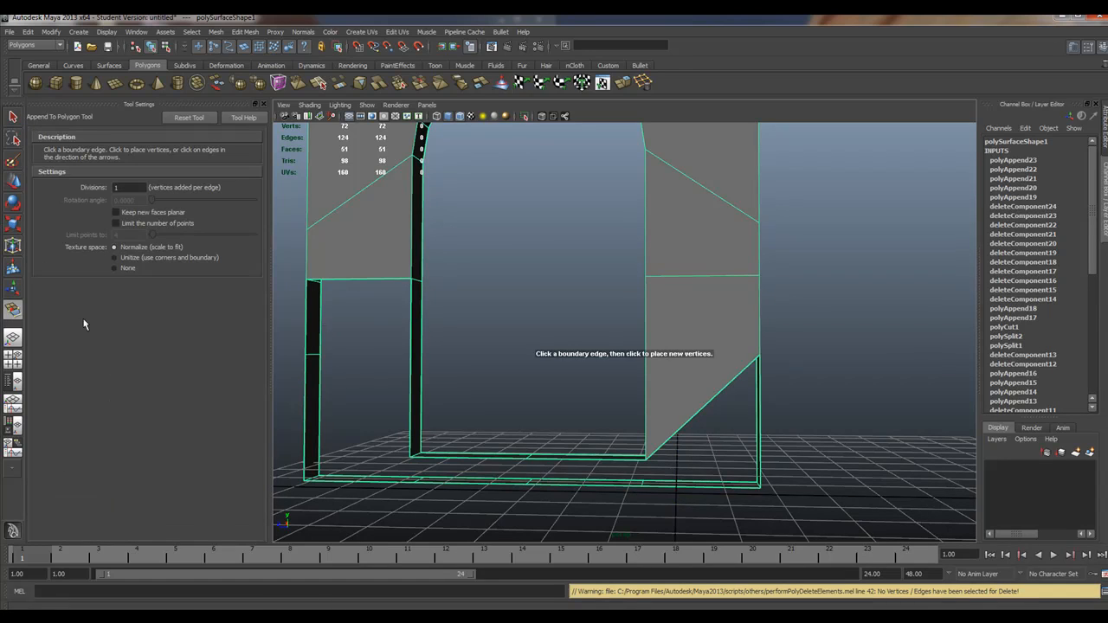
pyautogui.click(306, 317)
pyautogui.click(409, 329)
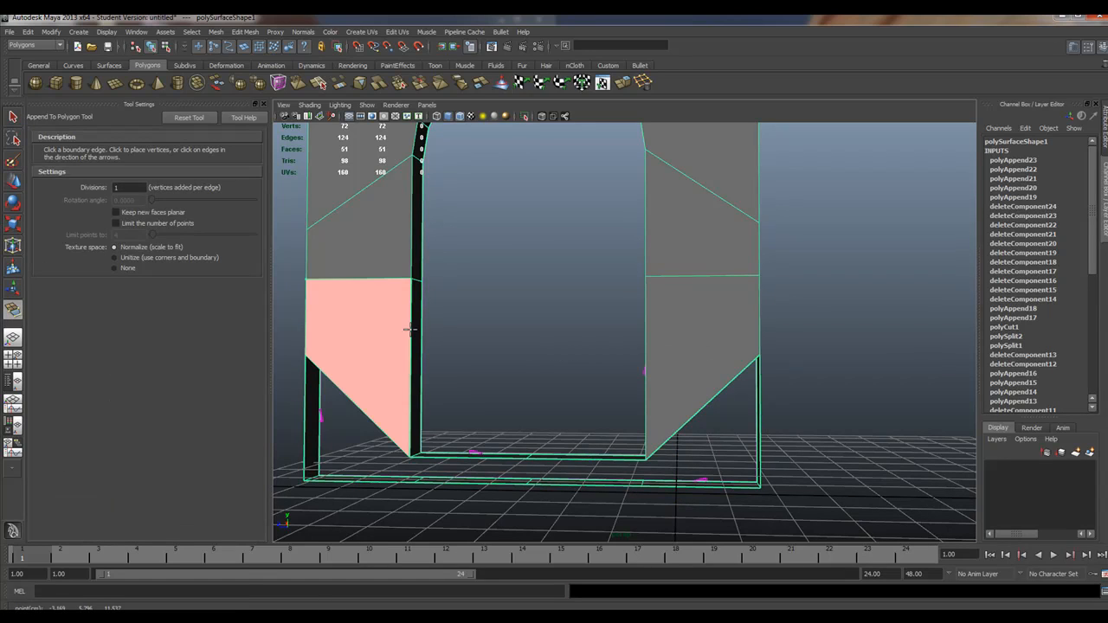
pyautogui.press('w')
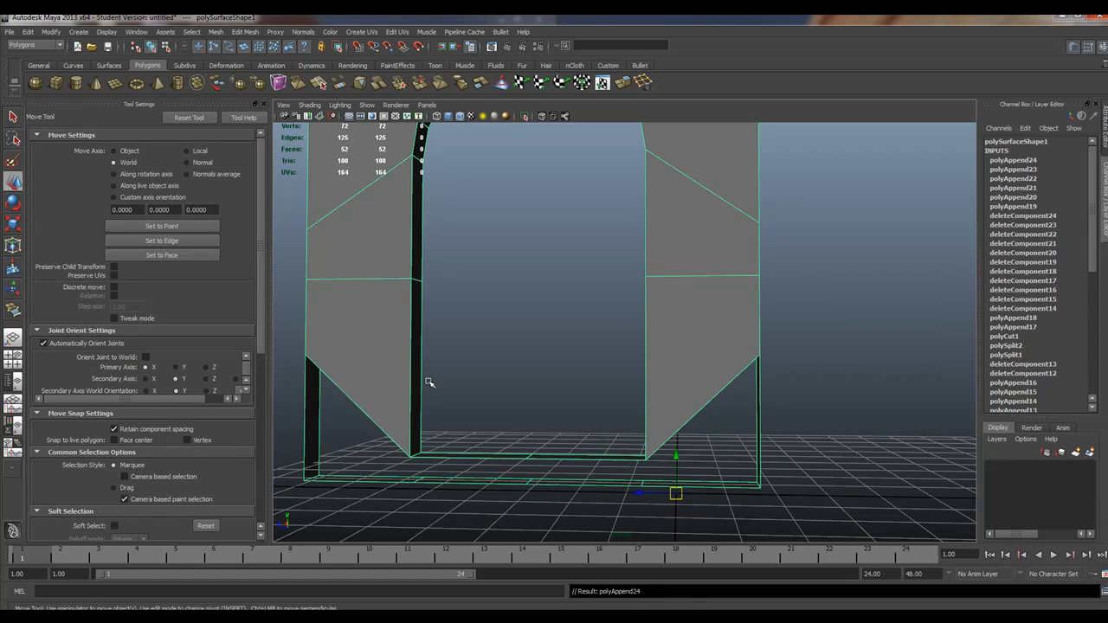
# Append a triangular front face between the lowest segment of the wall's left outer edge and the slanted edge beside it.
pyautogui.keyDown('alt'); pyautogui.moveTo(418, 410); pyautogui.dragTo(425, 367); pyautogui.keyUp('alt')
pyautogui.keyDown('alt'); pyautogui.moveTo(425, 366); pyautogui.dragTo(493, 357, button='middle'); pyautogui.keyUp('alt')
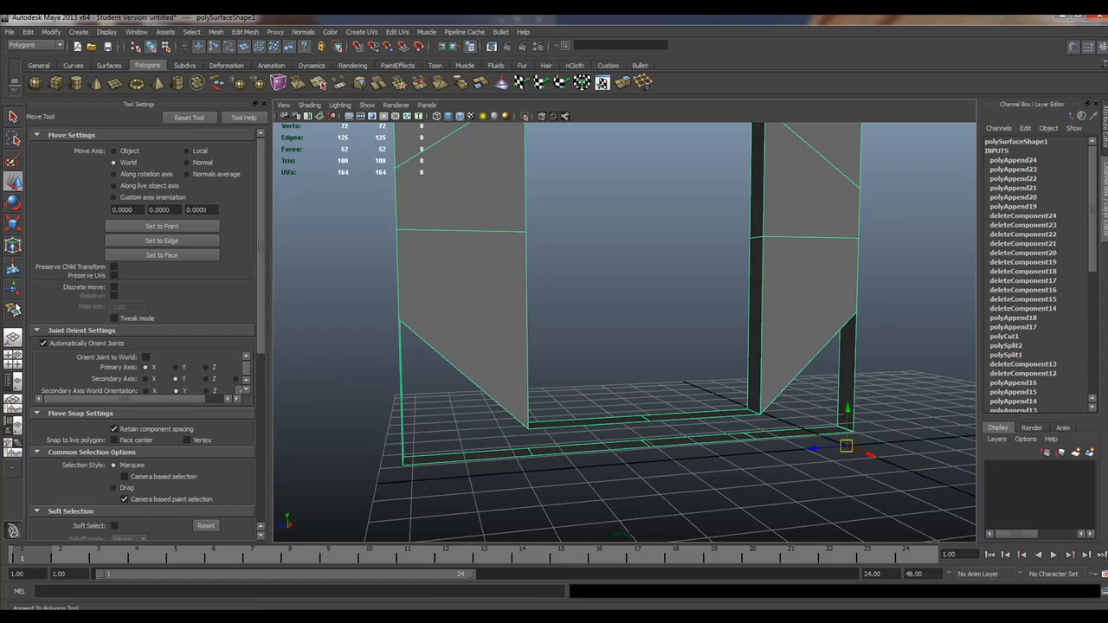
pyautogui.click(13, 309)
pyautogui.keyDown('alt'); pyautogui.moveTo(437, 402); pyautogui.dragTo(475, 400); pyautogui.keyUp('alt')
pyautogui.click(392, 361)
pyautogui.click(448, 370)
pyautogui.press('Return')
pyautogui.press('w')
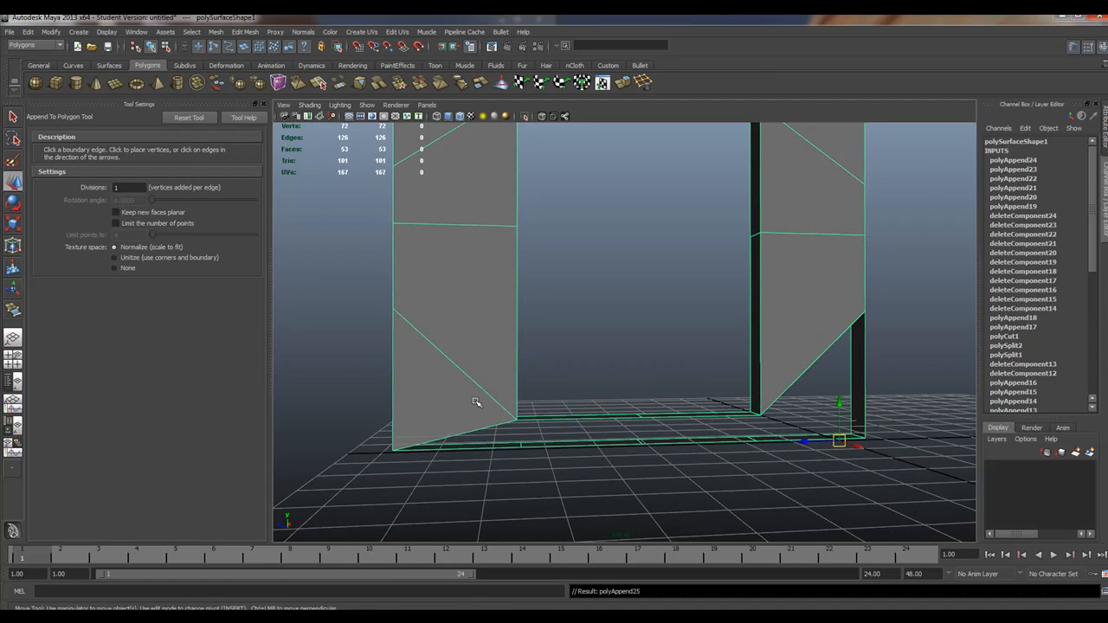
# Examine the new triangular face and the surrounding edges at the wall's lower left corner from several angles.
pyautogui.keyDown('alt'); pyautogui.moveTo(483, 372); pyautogui.dragTo(358, 358, button='right'); pyautogui.keyUp('alt')
pyautogui.keyDown('alt'); pyautogui.moveTo(359, 358); pyautogui.dragTo(485, 343); pyautogui.keyUp('alt')
pyautogui.keyDown('alt'); pyautogui.moveTo(552, 302); pyautogui.dragTo(531, 389, button='middle'); pyautogui.keyUp('alt')
pyautogui.keyDown('alt'); pyautogui.moveTo(654, 466); pyautogui.dragTo(571, 346); pyautogui.keyUp('alt')
pyautogui.moveTo(570, 468)
pyautogui.keyDown('alt'); pyautogui.mouseDown()
pyautogui.moveTo(599, 452)
pyautogui.moveTo(556, 450)
pyautogui.moveTo(567, 448)
pyautogui.mouseUp(); pyautogui.keyUp('alt')
pyautogui.keyDown('alt'); pyautogui.moveTo(528, 459); pyautogui.dragTo(598, 471, button='right'); pyautogui.keyUp('alt')
pyautogui.keyDown('alt'); pyautogui.moveTo(514, 486); pyautogui.dragTo(512, 395, button='middle'); pyautogui.keyUp('alt')
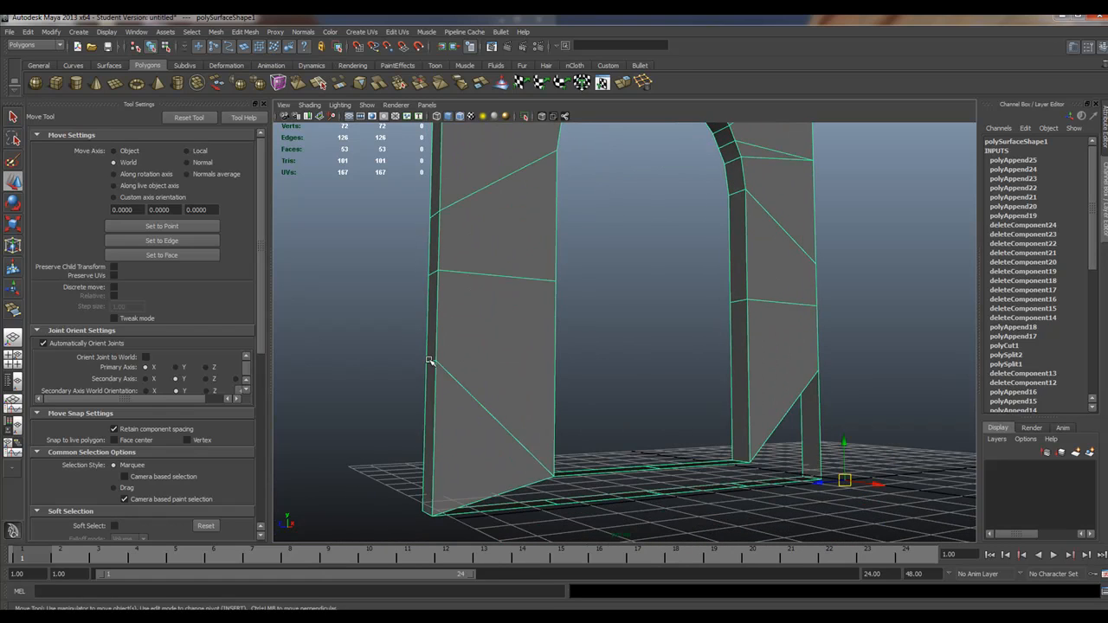
pyautogui.keyDown('alt'); pyautogui.moveTo(475, 414); pyautogui.dragTo(503, 465); pyautogui.keyUp('alt')
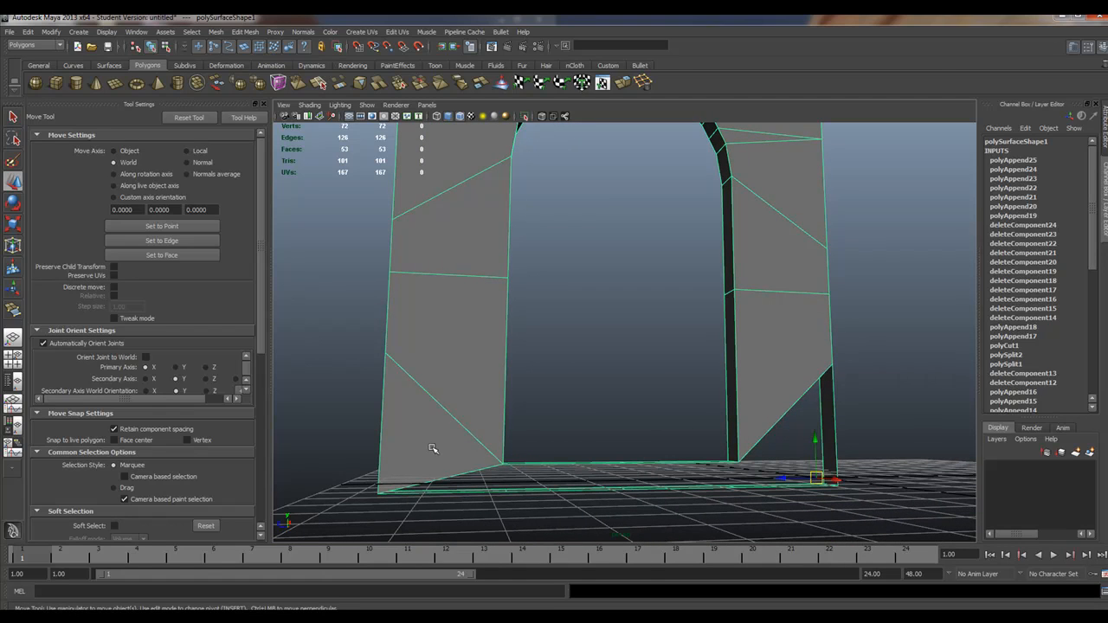
pyautogui.keyDown('alt'); pyautogui.moveTo(427, 423); pyautogui.dragTo(399, 394); pyautogui.keyUp('alt')
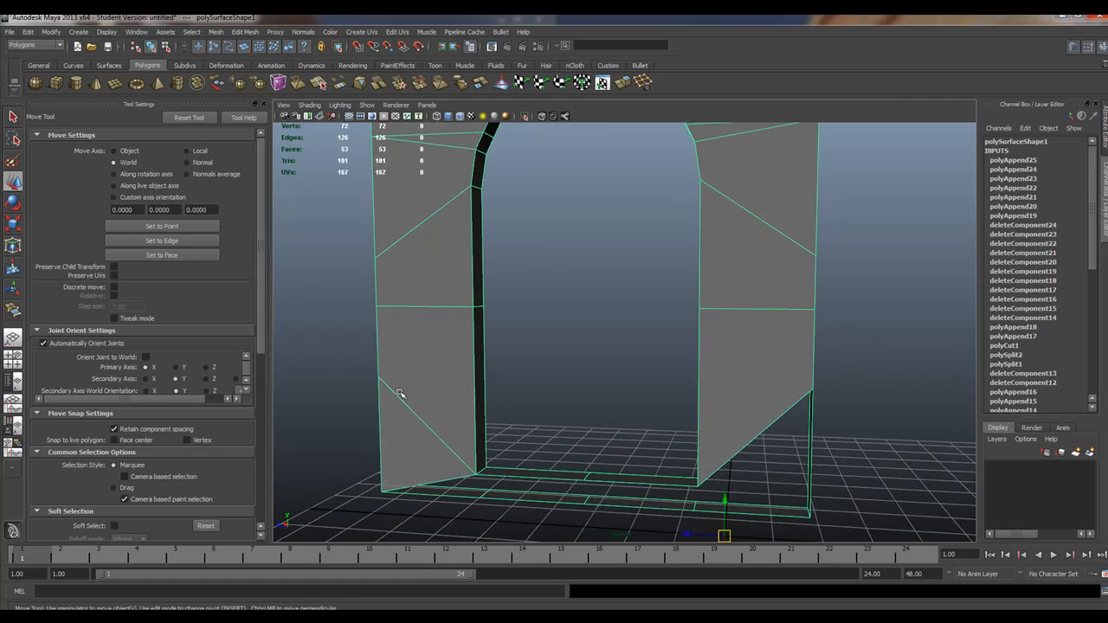
# Append a triangular front face between the short slanted edge at the wall's lower left corner and the bottom edge segment below it.
pyautogui.keyDown('alt'); pyautogui.moveTo(739, 381); pyautogui.dragTo(715, 400); pyautogui.keyUp('alt')
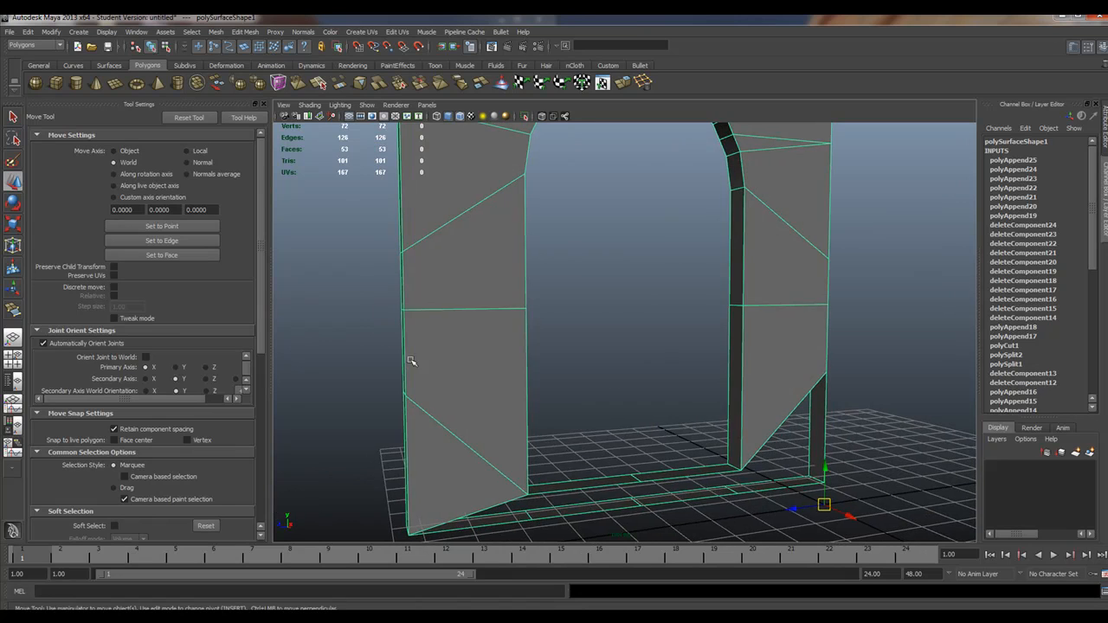
pyautogui.moveTo(522, 405)
pyautogui.keyDown('alt'); pyautogui.mouseDown()
pyautogui.moveTo(485, 404)
pyautogui.moveTo(505, 396)
pyautogui.mouseUp(); pyautogui.keyUp('alt')
pyautogui.keyDown('alt'); pyautogui.moveTo(436, 382); pyautogui.dragTo(508, 403, button='right'); pyautogui.keyUp('alt')
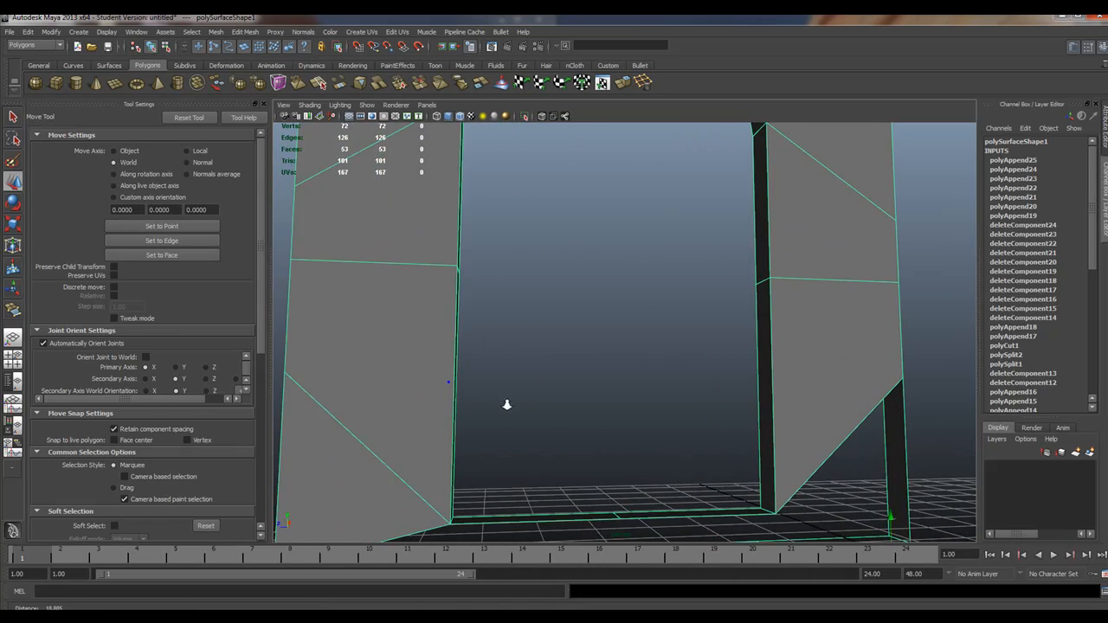
pyautogui.keyDown('alt'); pyautogui.moveTo(455, 406); pyautogui.dragTo(593, 408, button='middle'); pyautogui.keyUp('alt')
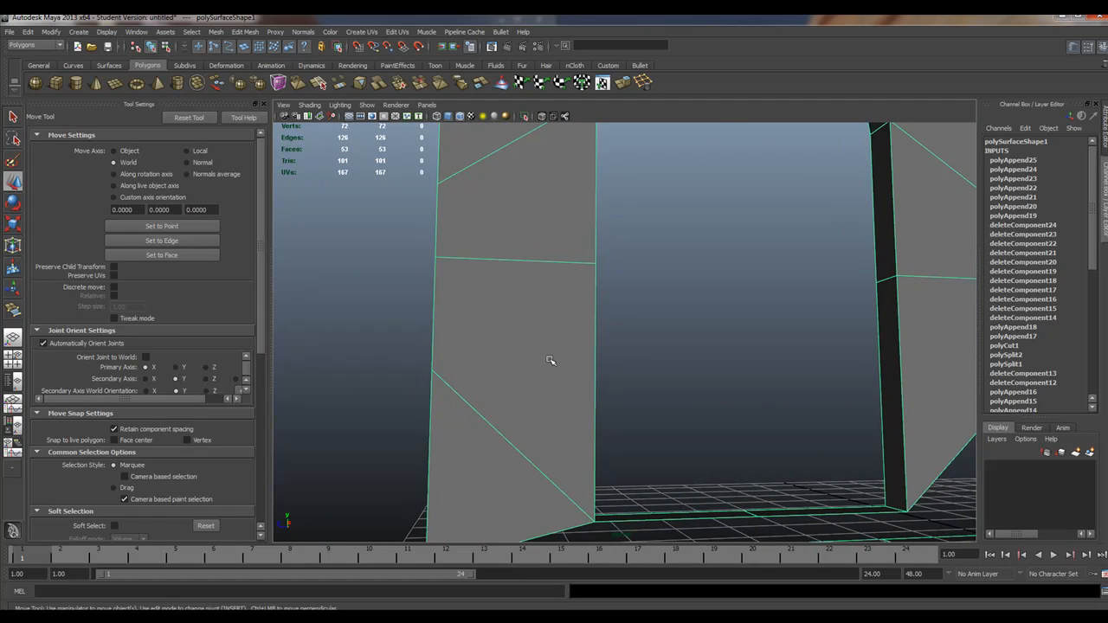
pyautogui.moveTo(550, 360)
pyautogui.keyDown('alt'); pyautogui.mouseDown()
pyautogui.moveTo(517, 366)
pyautogui.moveTo(556, 370)
pyautogui.mouseUp(); pyautogui.keyUp('alt')
pyautogui.keyDown('alt'); pyautogui.moveTo(558, 371); pyautogui.dragTo(490, 388, button='right'); pyautogui.keyUp('alt')
pyautogui.keyDown('alt'); pyautogui.moveTo(490, 388); pyautogui.dragTo(583, 416); pyautogui.keyUp('alt')
pyautogui.keyDown('alt'); pyautogui.moveTo(583, 415); pyautogui.dragTo(512, 324, button='right'); pyautogui.keyUp('alt')
pyautogui.keyDown('alt'); pyautogui.moveTo(453, 349); pyautogui.dragTo(488, 317, button='right'); pyautogui.keyUp('alt')
pyautogui.keyDown('alt'); pyautogui.moveTo(487, 317); pyautogui.dragTo(557, 350); pyautogui.keyUp('alt')
pyautogui.click(12, 312)
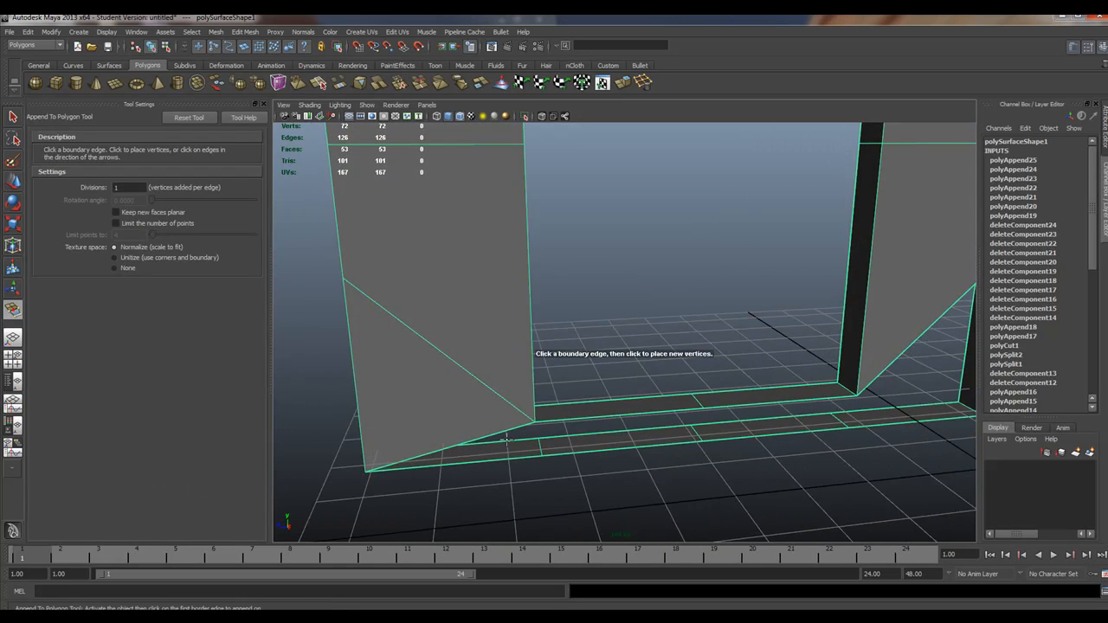
pyautogui.click(509, 431)
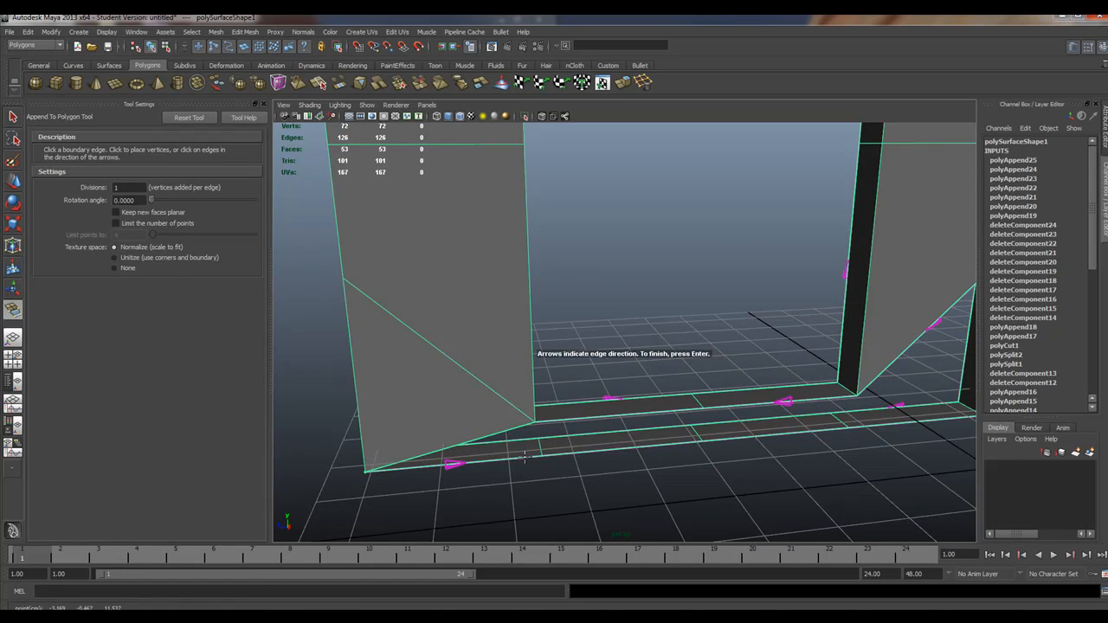
pyautogui.click(524, 456)
pyautogui.press('w')
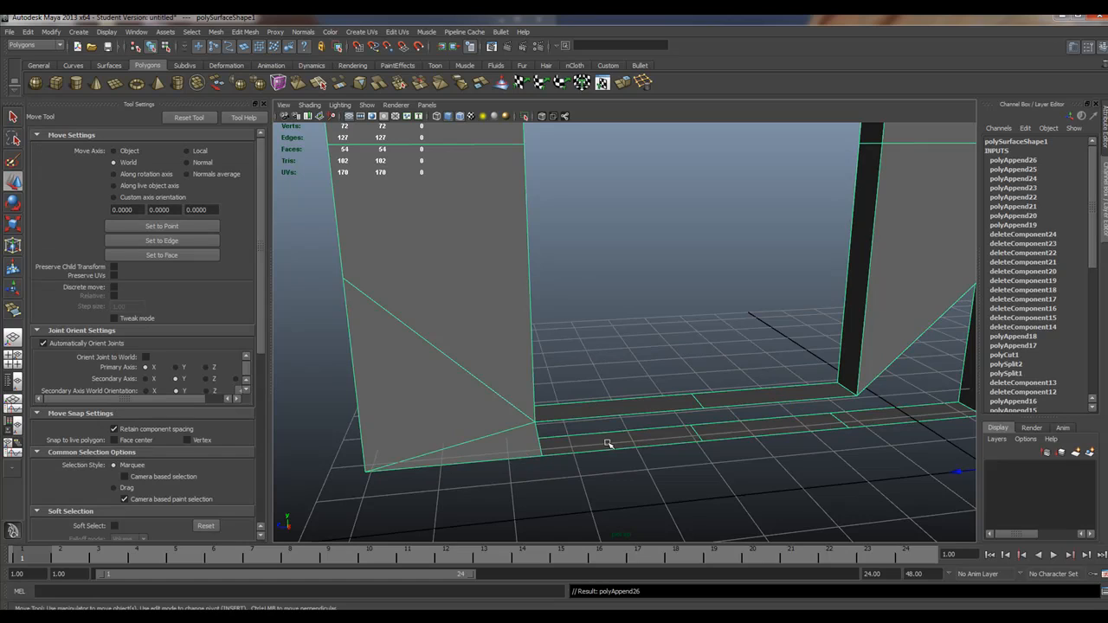
pyautogui.hotkey('ctrl', 'Delete')
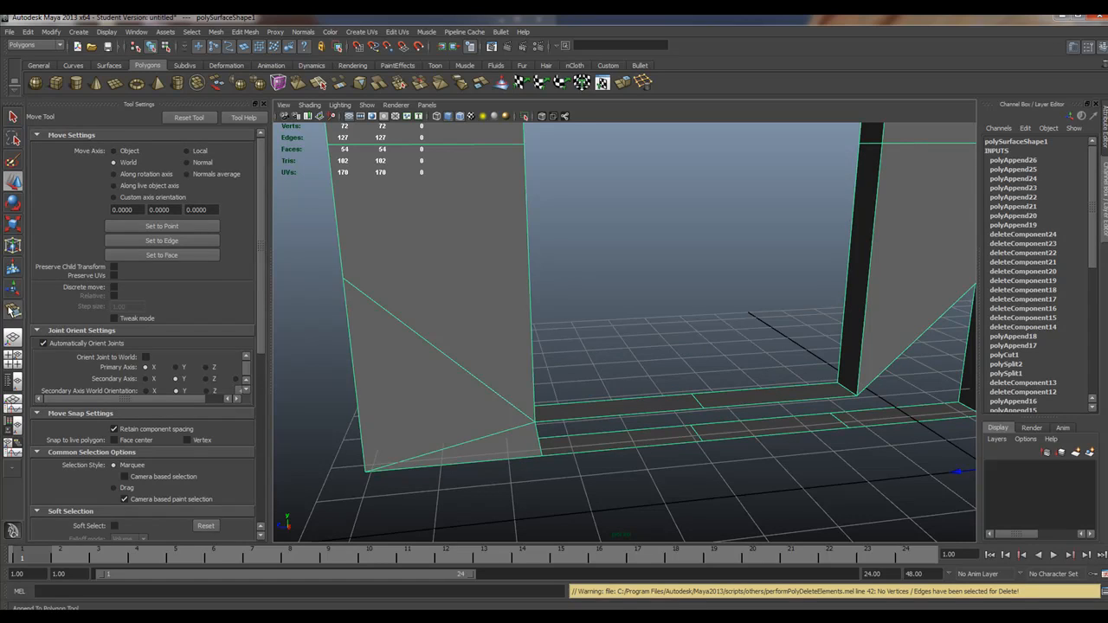
# Append two front faces below the doorway opening, each joining one half of the threshold's front edge to the wall's bottom edge.
pyautogui.click(12, 309)
pyautogui.click(629, 417)
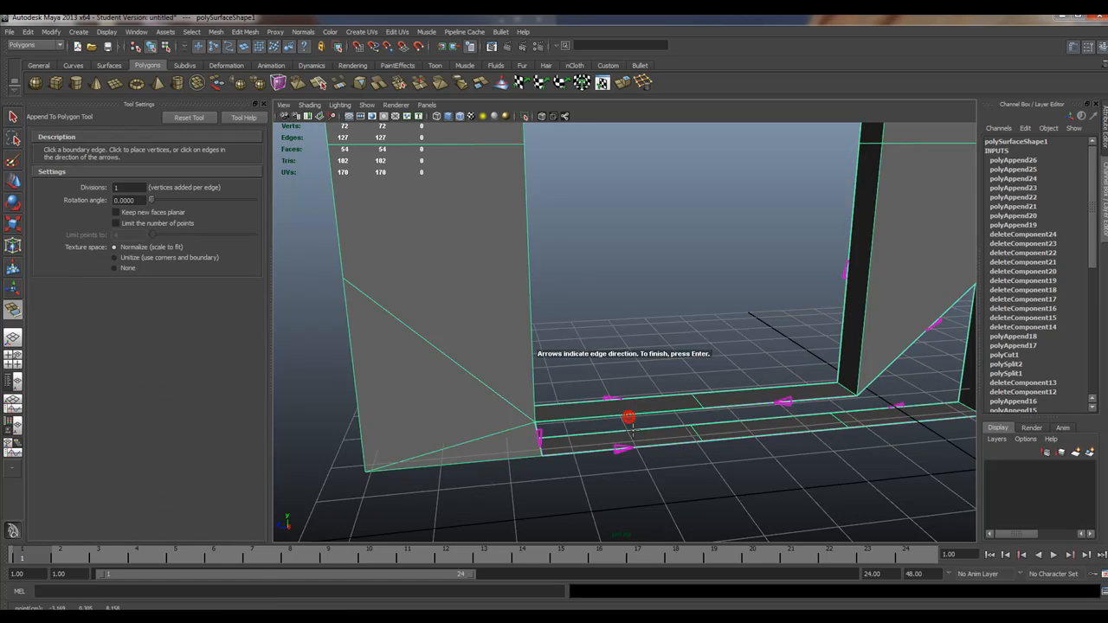
pyautogui.click(625, 446)
pyautogui.press('w')
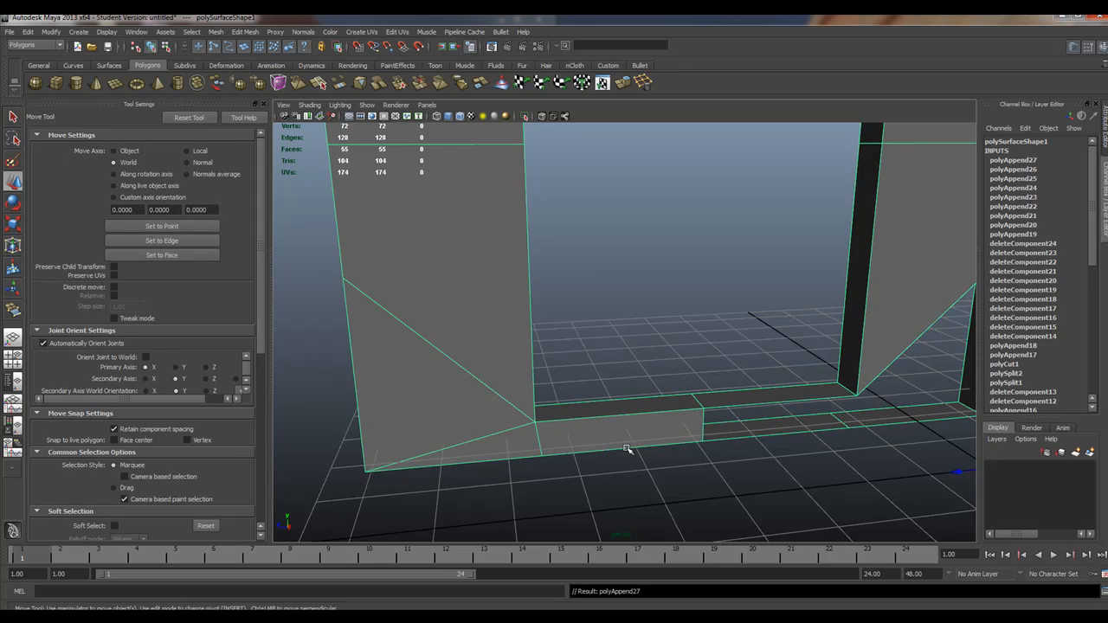
pyautogui.click(7, 313)
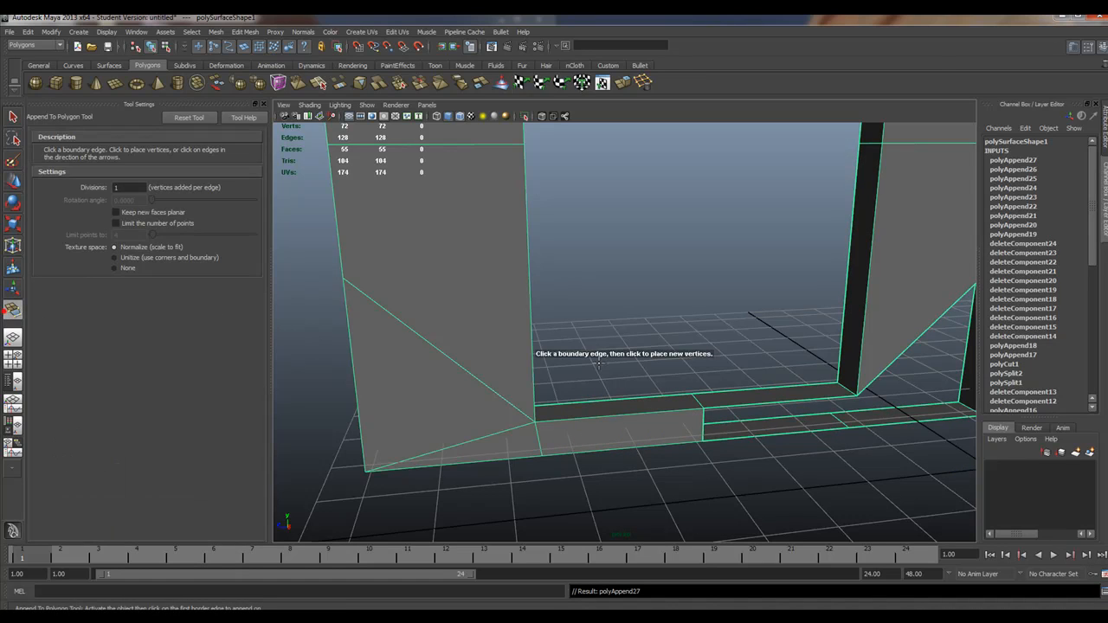
pyautogui.click(797, 400)
pyautogui.click(805, 430)
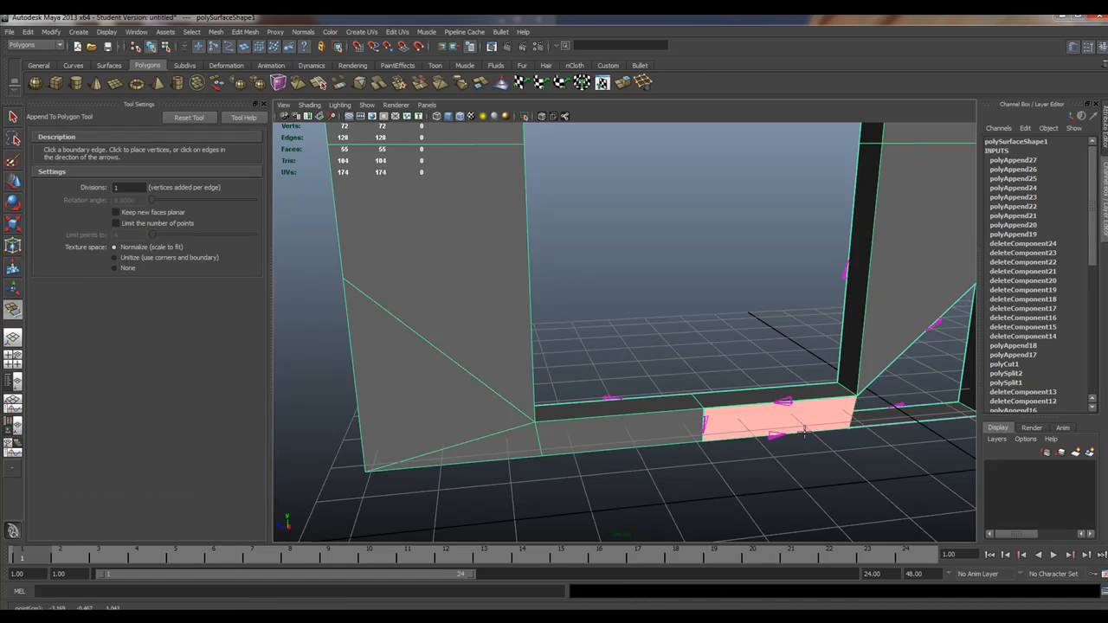
pyautogui.press('w')
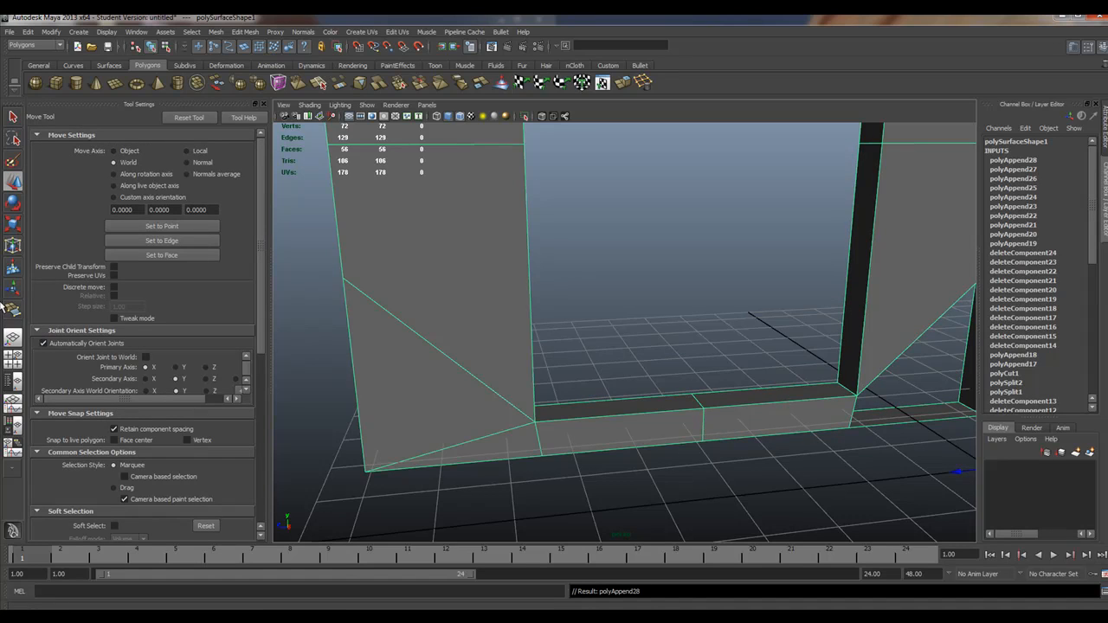
# Append the lower right front face between the slanted edge beside the doorway and the wall's bottom edge segment.
pyautogui.press('y')
pyautogui.click(898, 360)
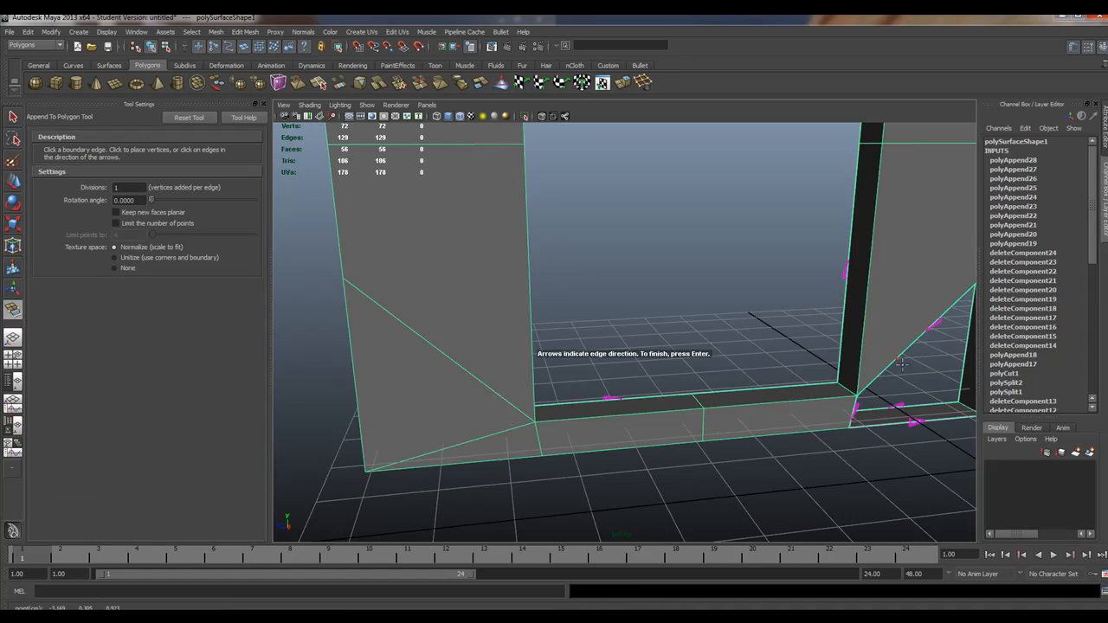
pyautogui.click(915, 422)
pyautogui.press('Return')
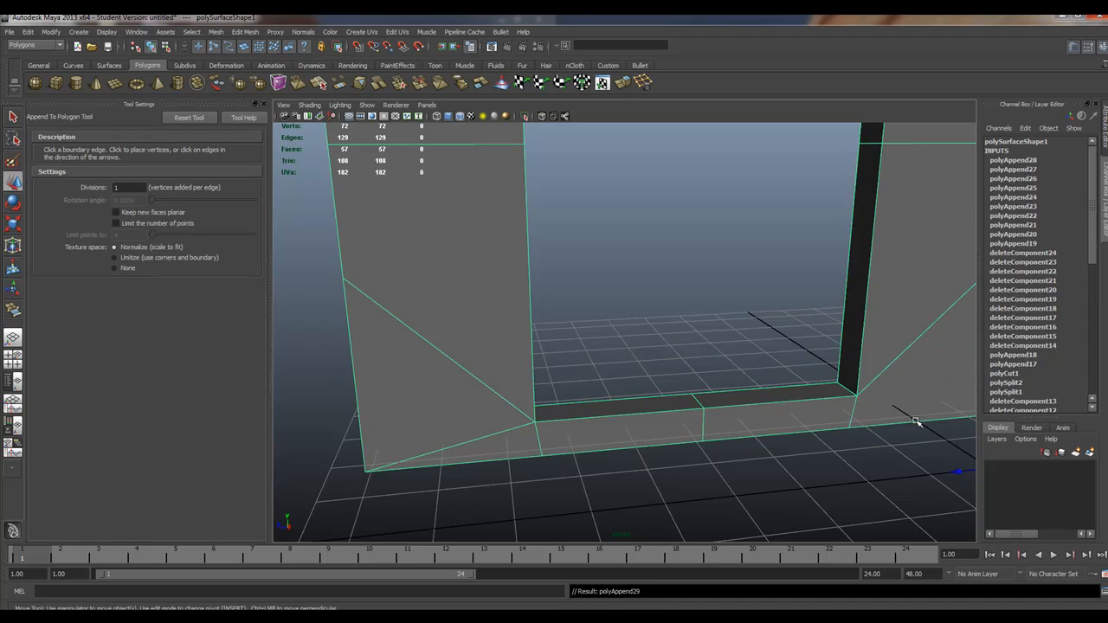
pyautogui.press('w')
# Delete the two triangular front faces at the wall's lower left corner.
pyautogui.keyDown('alt'); pyautogui.moveTo(656, 393); pyautogui.dragTo(623, 348, button='right'); pyautogui.keyUp('alt')
pyautogui.keyDown('alt'); pyautogui.moveTo(683, 348); pyautogui.dragTo(815, 370); pyautogui.keyUp('alt')
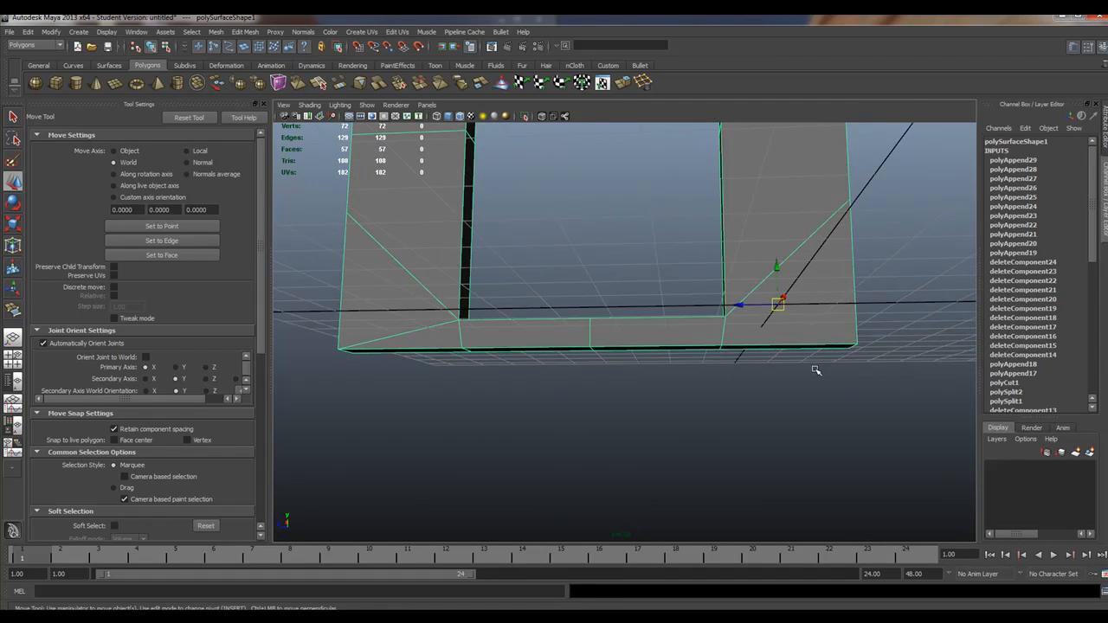
pyautogui.keyDown('alt'); pyautogui.moveTo(663, 358); pyautogui.dragTo(437, 477); pyautogui.keyUp('alt')
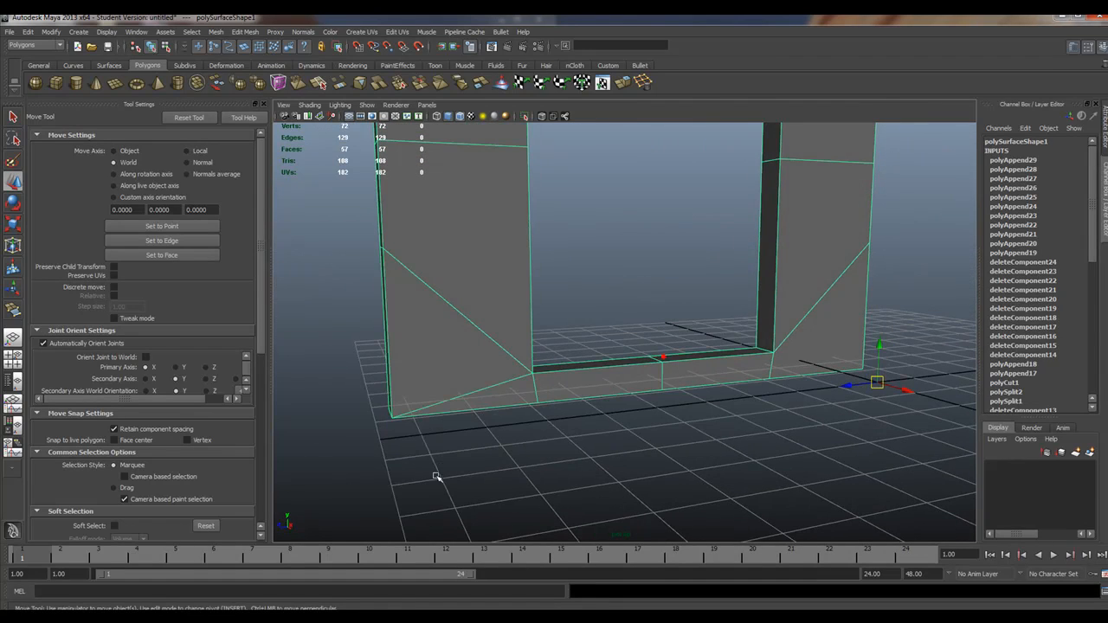
pyautogui.moveTo(490, 411); pyautogui.dragTo(485, 426, button='right')
pyautogui.click(491, 399)
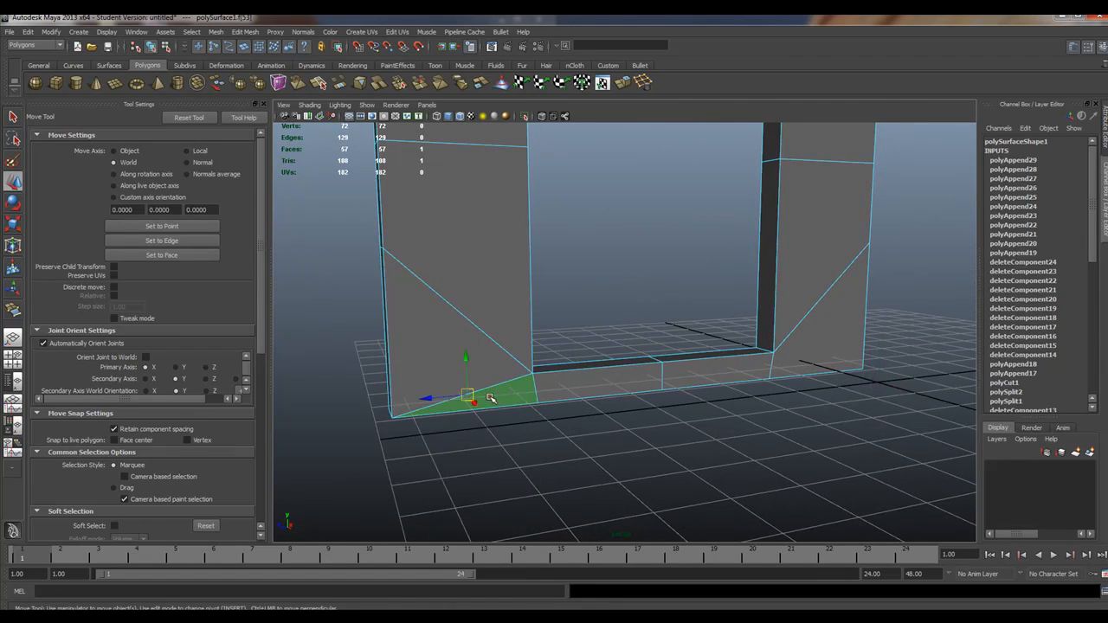
pyautogui.press('Delete')
pyautogui.click(459, 363)
pyautogui.press('Delete')
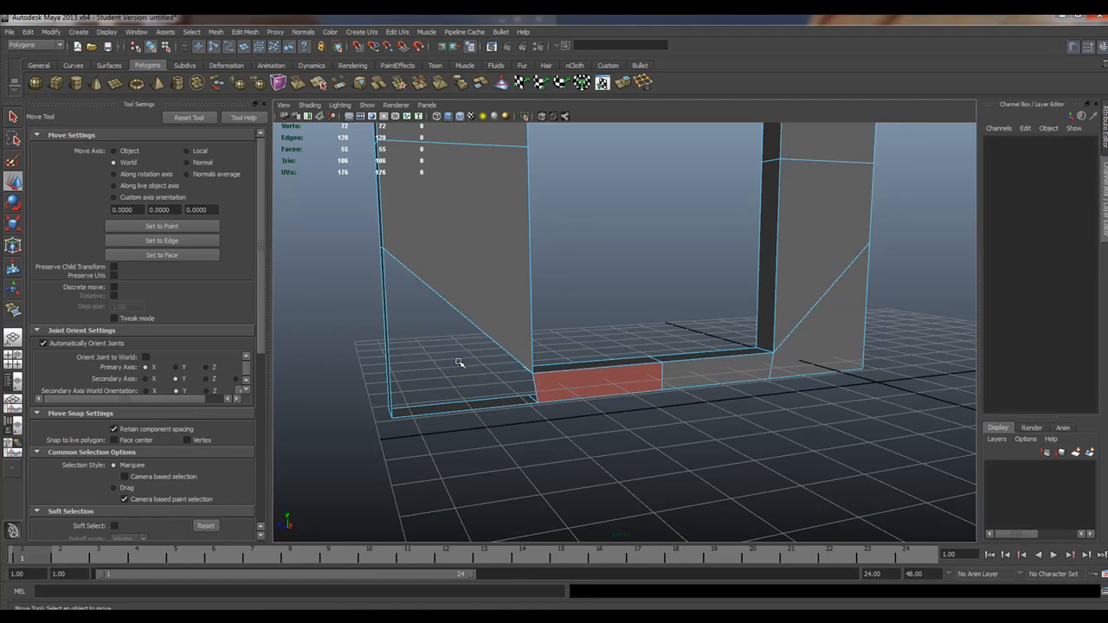
# Append a single front face at the lower left corner between the wall's outer left edge and the short edge below the doorway's corner.
pyautogui.press('y')
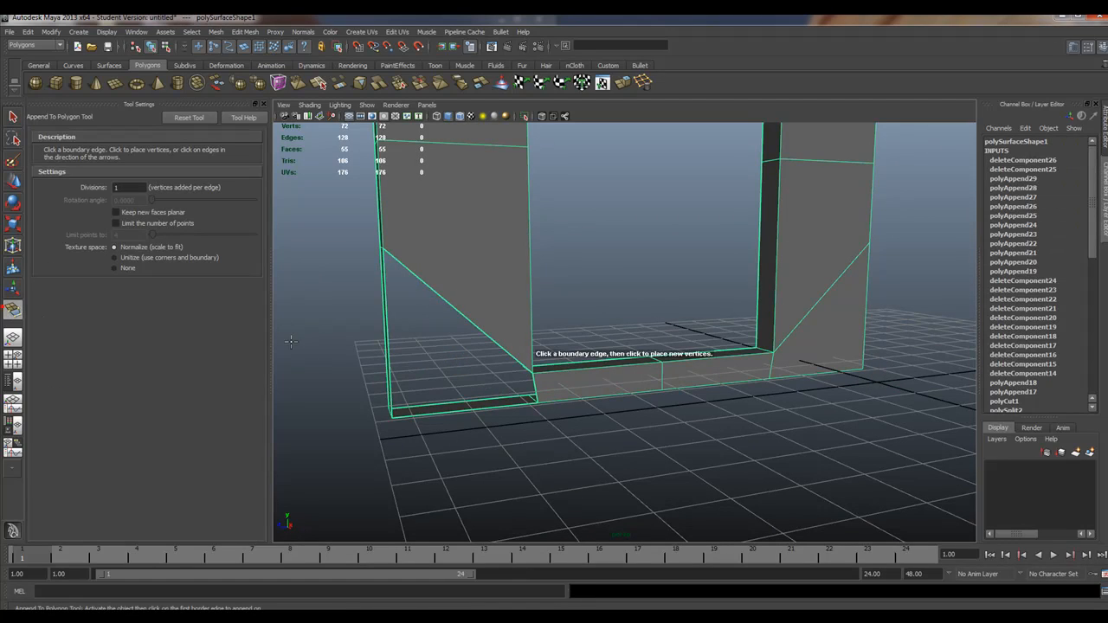
pyautogui.click(387, 331)
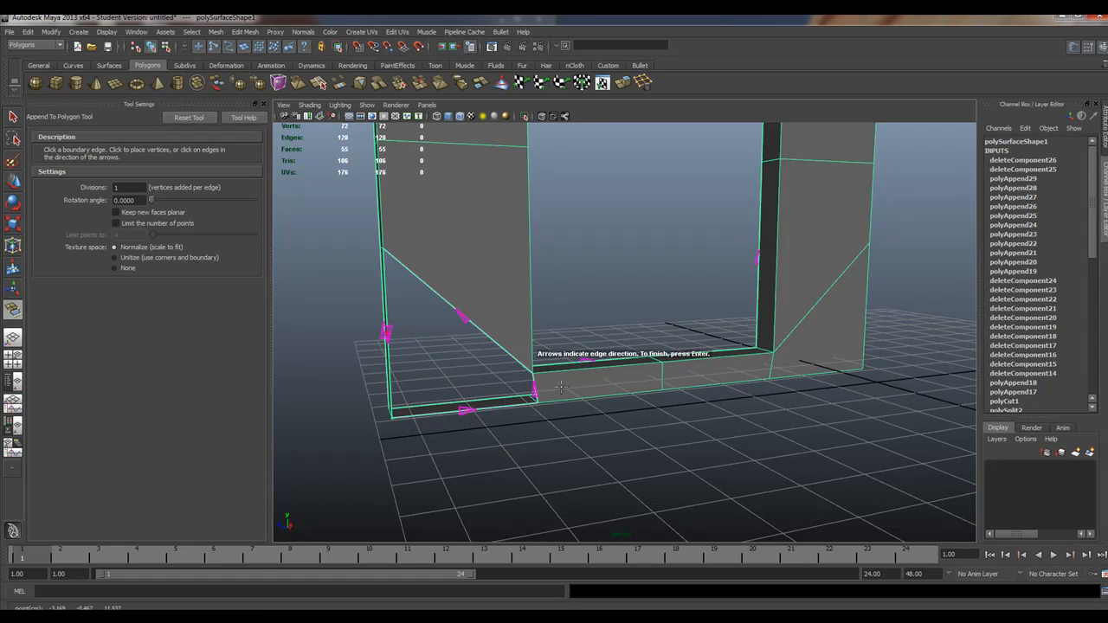
pyautogui.click(535, 392)
pyautogui.press('Return')
pyautogui.press('w')
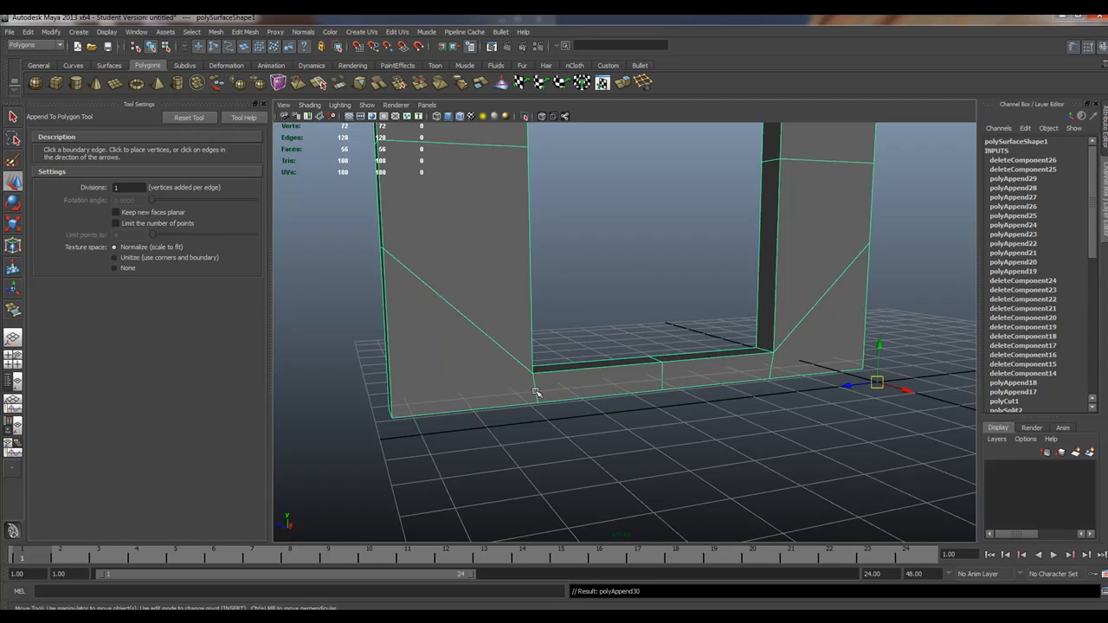
# Return to object mode and move the doorway wall along X to -3.17.
pyautogui.scroll(-5, 570, 426)
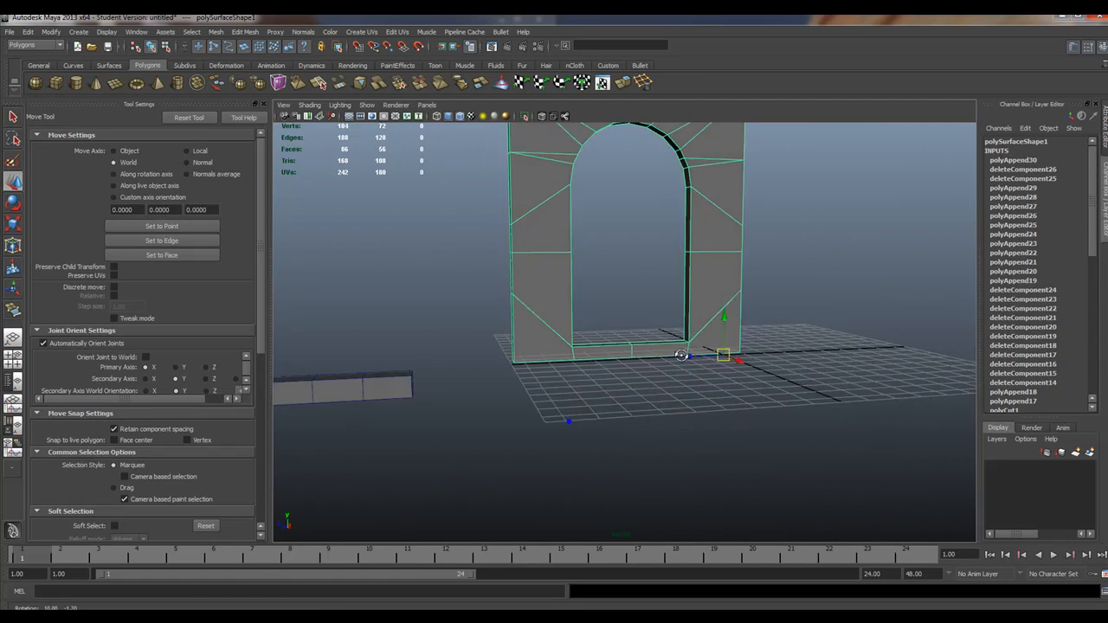
pyautogui.moveTo(683, 356)
pyautogui.keyDown('alt'); pyautogui.mouseDown()
pyautogui.moveTo(427, 371)
pyautogui.moveTo(667, 363)
pyautogui.mouseUp(); pyautogui.keyUp('alt')
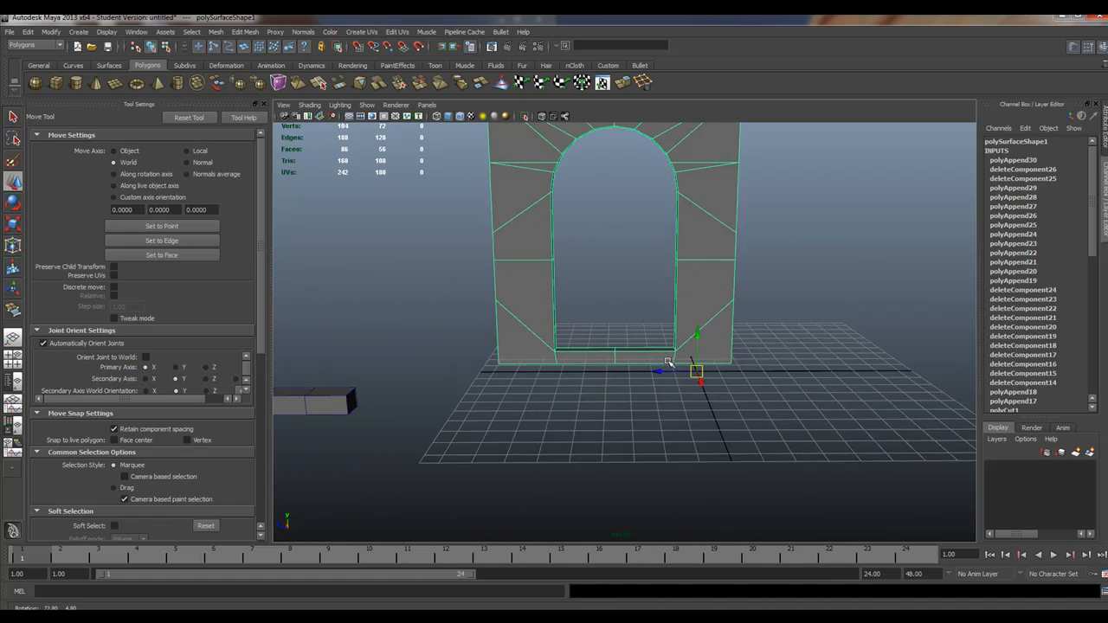
pyautogui.keyDown('alt'); pyautogui.moveTo(667, 364); pyautogui.dragTo(636, 317, button='right'); pyautogui.keyUp('alt')
pyautogui.keyDown('alt'); pyautogui.moveTo(575, 277); pyautogui.dragTo(597, 364, button='middle'); pyautogui.keyUp('alt')
pyautogui.keyDown('alt'); pyautogui.moveTo(596, 363); pyautogui.dragTo(714, 379, button='right'); pyautogui.keyUp('alt')
pyautogui.keyDown('alt'); pyautogui.moveTo(714, 379); pyautogui.dragTo(767, 347); pyautogui.keyUp('alt')
pyautogui.rightClick(737, 239)
pyautogui.moveTo(737, 239); pyautogui.dragTo(759, 225, button='right')
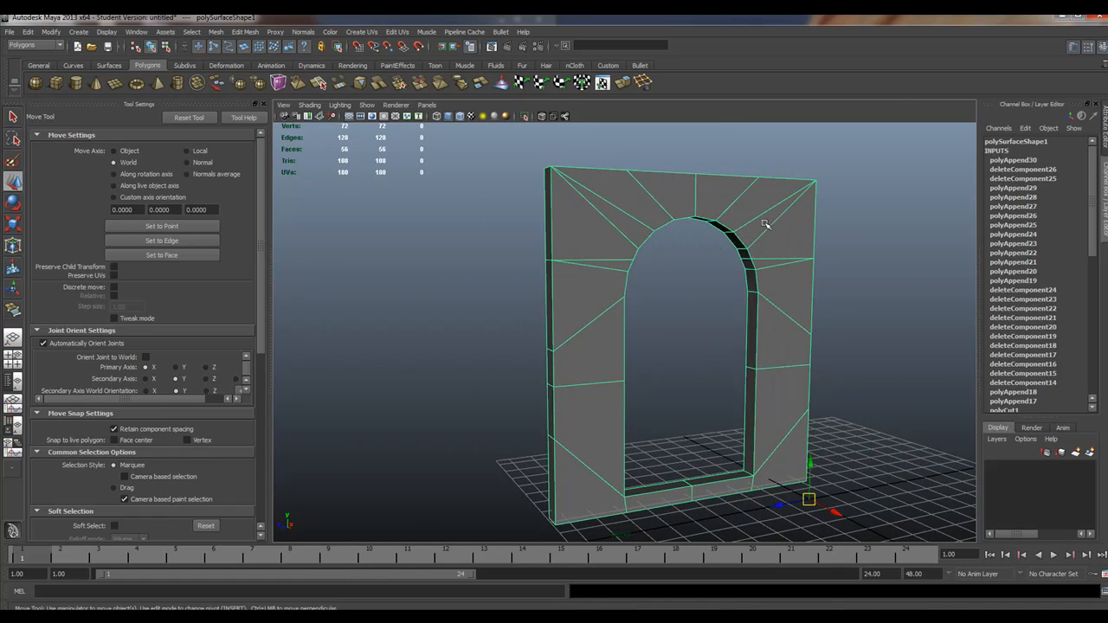
pyautogui.moveTo(829, 513); pyautogui.dragTo(792, 494)
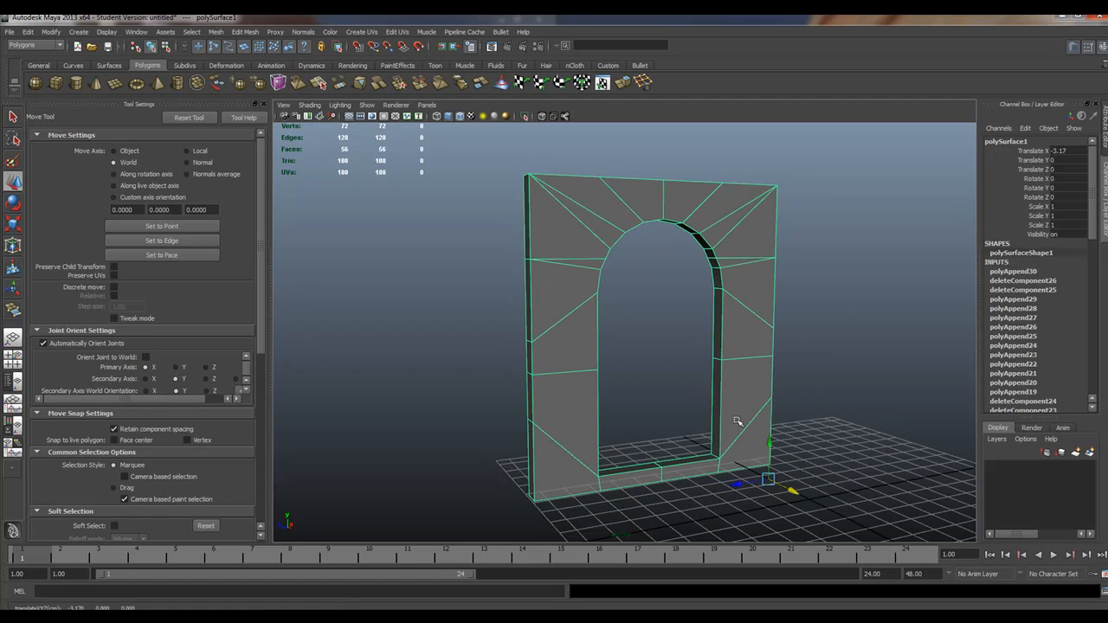
# Select the long segmented bar near the doorway wall and examine the nonlinear deformers available for it.
pyautogui.keyDown('alt'); pyautogui.moveTo(736, 422); pyautogui.dragTo(730, 356); pyautogui.keyUp('alt')
pyautogui.scroll(-2, 660, 313)
pyautogui.scroll(2, 661, 323)
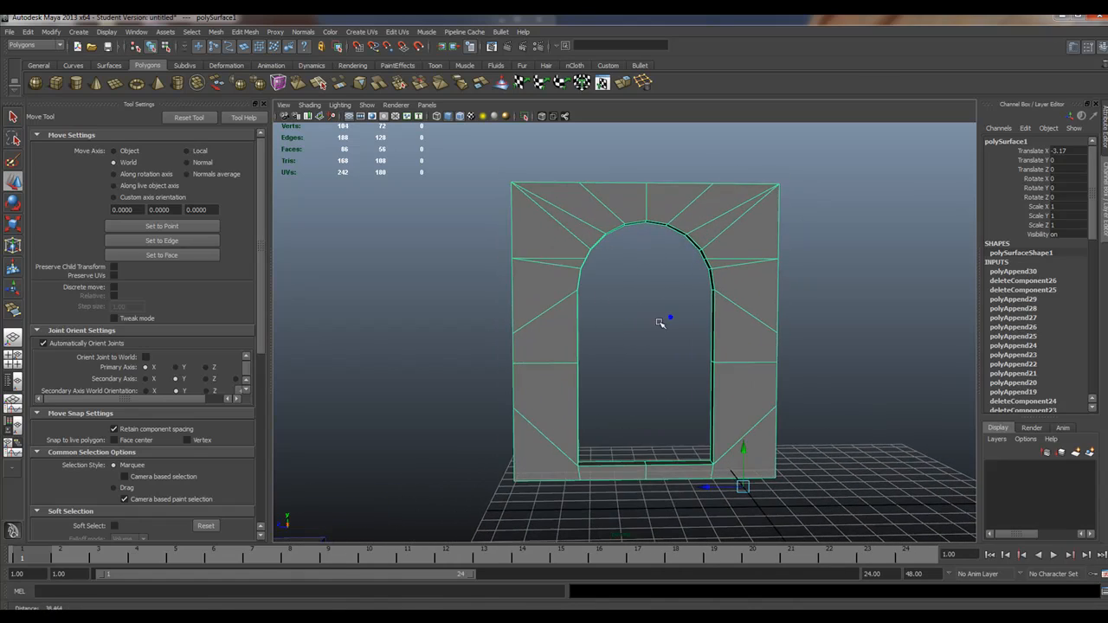
pyautogui.keyDown('alt'); pyautogui.moveTo(658, 323); pyautogui.dragTo(700, 323); pyautogui.keyUp('alt')
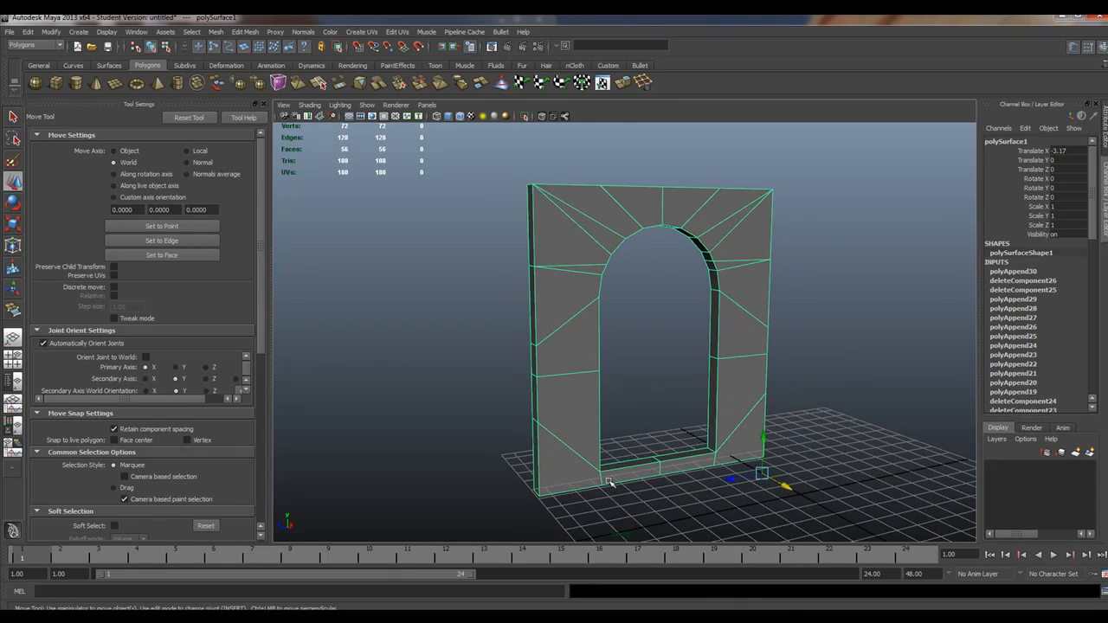
pyautogui.keyDown('alt'); pyautogui.moveTo(745, 394); pyautogui.dragTo(531, 413, button='right'); pyautogui.keyUp('alt')
pyautogui.keyDown('alt'); pyautogui.moveTo(531, 413); pyautogui.dragTo(551, 389, button='middle'); pyautogui.keyUp('alt')
pyautogui.click(518, 436)
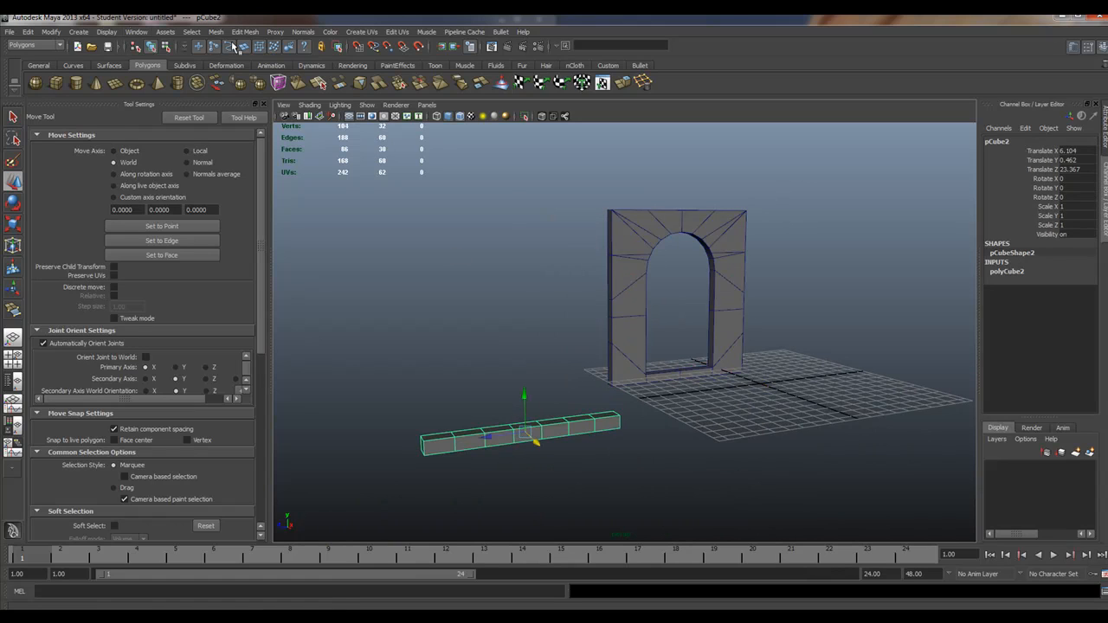
pyautogui.press('space')
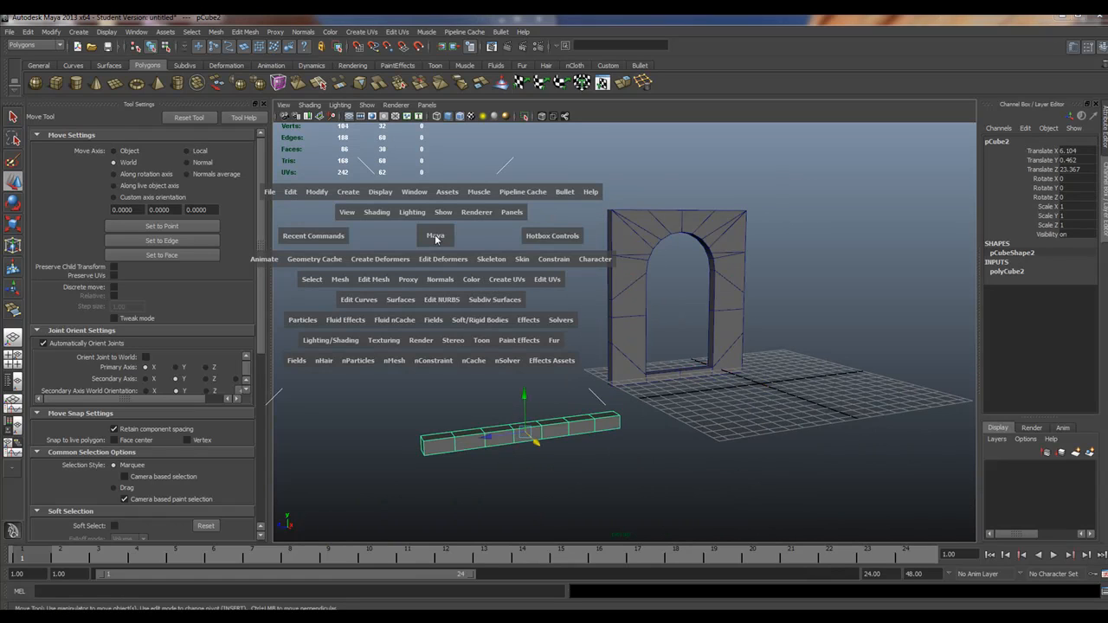
pyautogui.click(390, 262)
pyautogui.moveTo(403, 342)
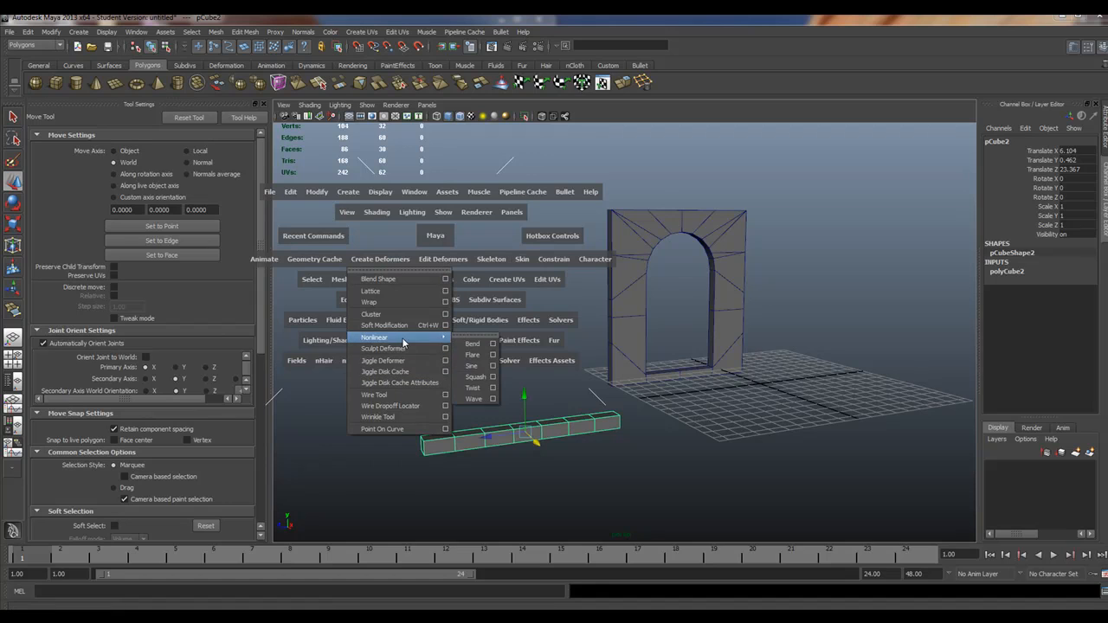
pyautogui.click(770, 168)
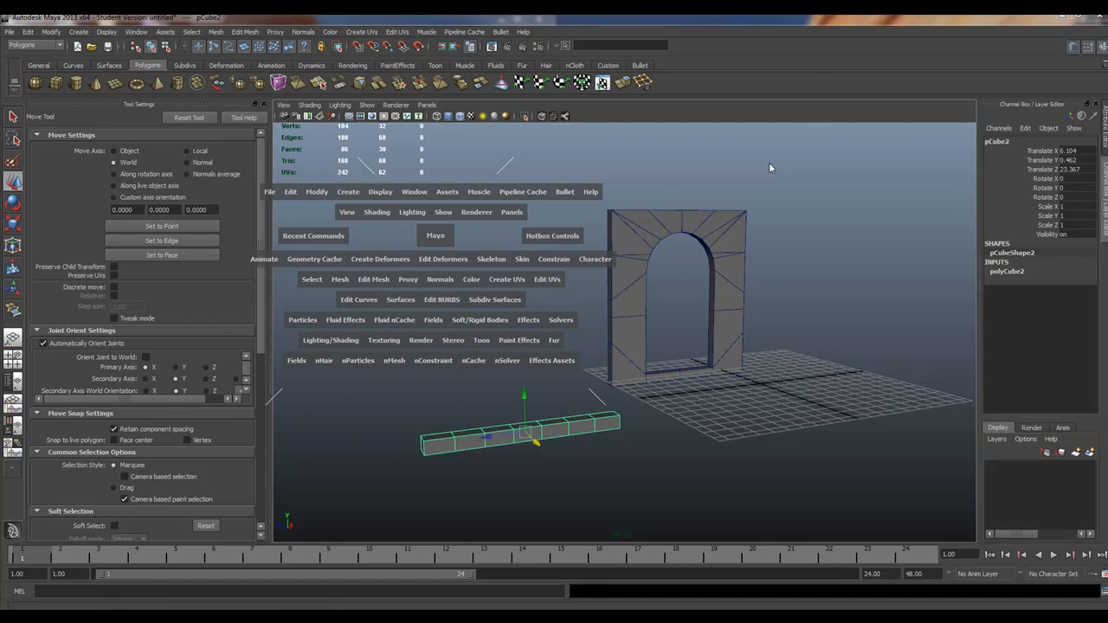
# Delete the two front faces to the left of the doorway, between the base of the arch and the mid-height horizontal edge.
pyautogui.scroll(5, 700, 277)
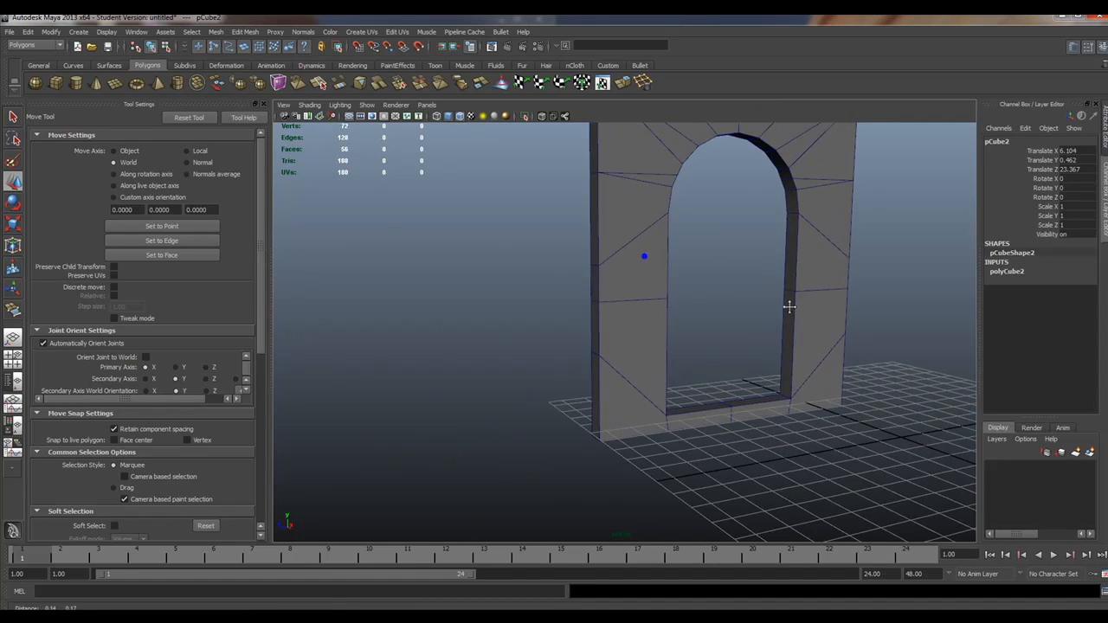
pyautogui.keyDown('alt'); pyautogui.moveTo(789, 306); pyautogui.dragTo(811, 306); pyautogui.keyUp('alt')
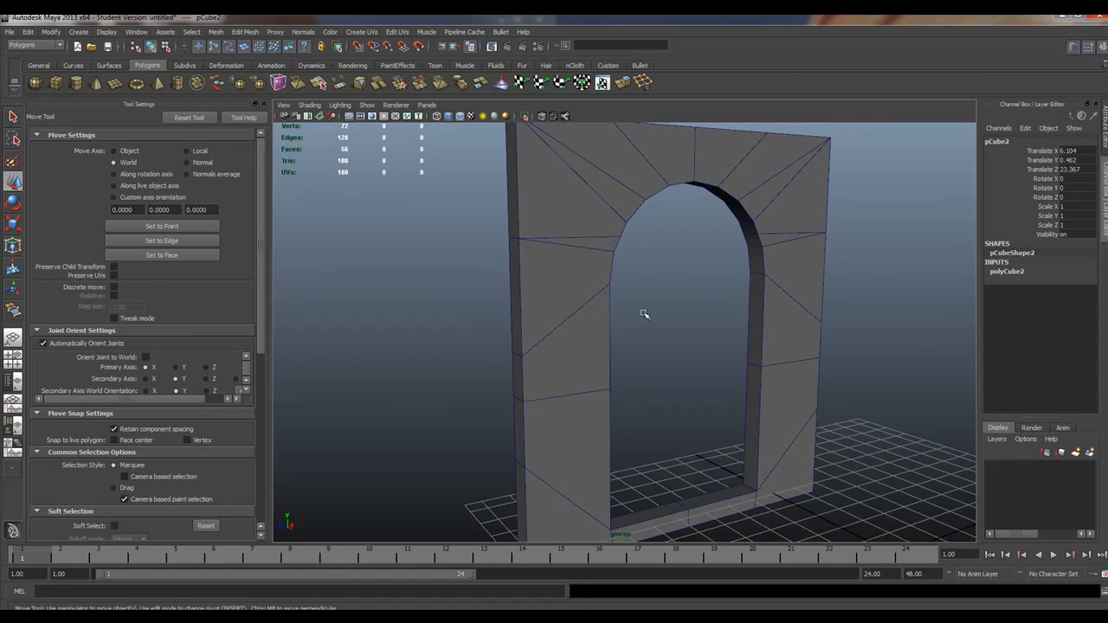
pyautogui.keyDown('alt'); pyautogui.moveTo(576, 306); pyautogui.dragTo(552, 311); pyautogui.keyUp('alt')
pyautogui.scroll(5, 557, 289)
pyautogui.moveTo(515, 261); pyautogui.dragTo(519, 272, button='right')
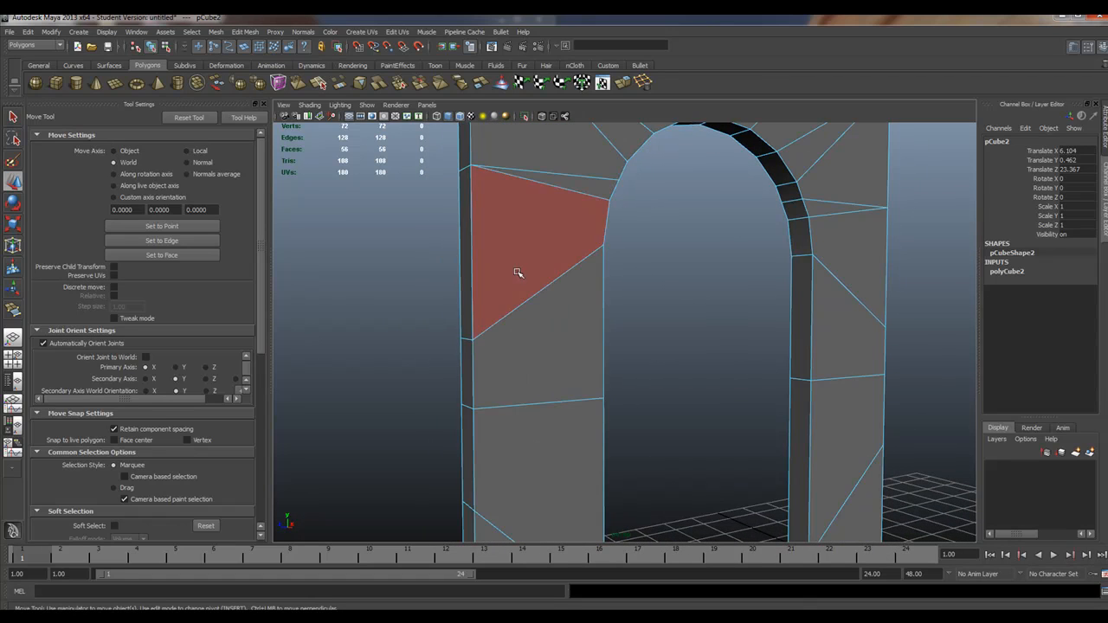
pyautogui.click(517, 265)
pyautogui.press('Delete')
pyautogui.click(536, 330)
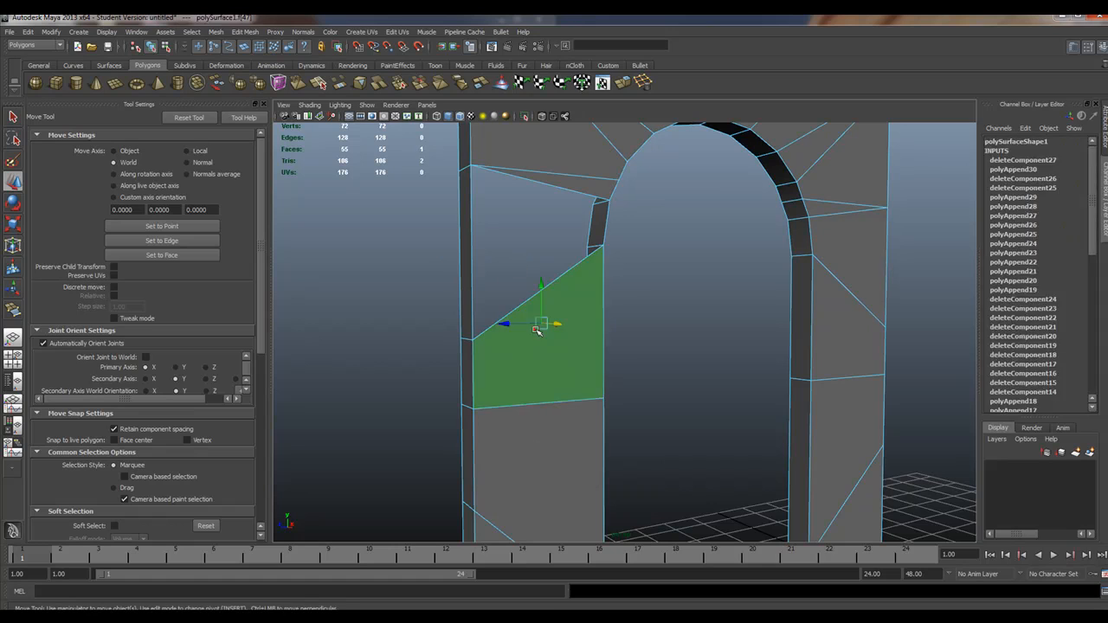
pyautogui.press('Delete')
# Delete the two matching front faces to the right of the doorway, between the base of the arch and the mid-height edge.
pyautogui.moveTo(466, 342); pyautogui.dragTo(463, 341, button='right')
pyautogui.click(464, 339)
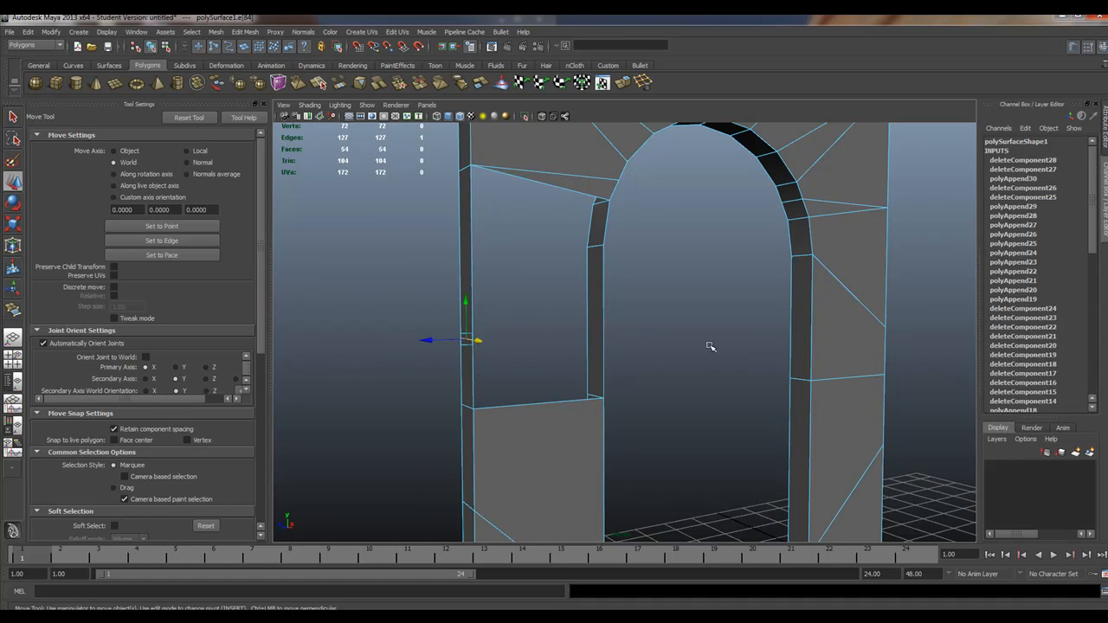
pyautogui.keyDown('alt'); pyautogui.moveTo(710, 346); pyautogui.dragTo(635, 344); pyautogui.keyUp('alt')
pyautogui.rightClick(705, 315)
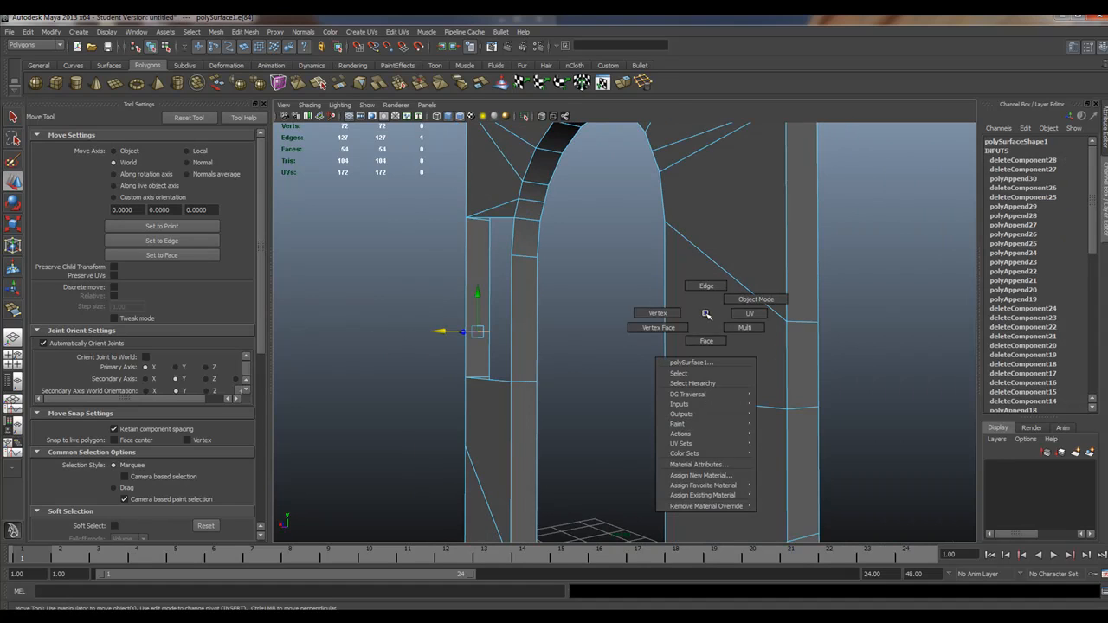
pyautogui.click(706, 340)
pyautogui.click(703, 333)
pyautogui.press('Delete')
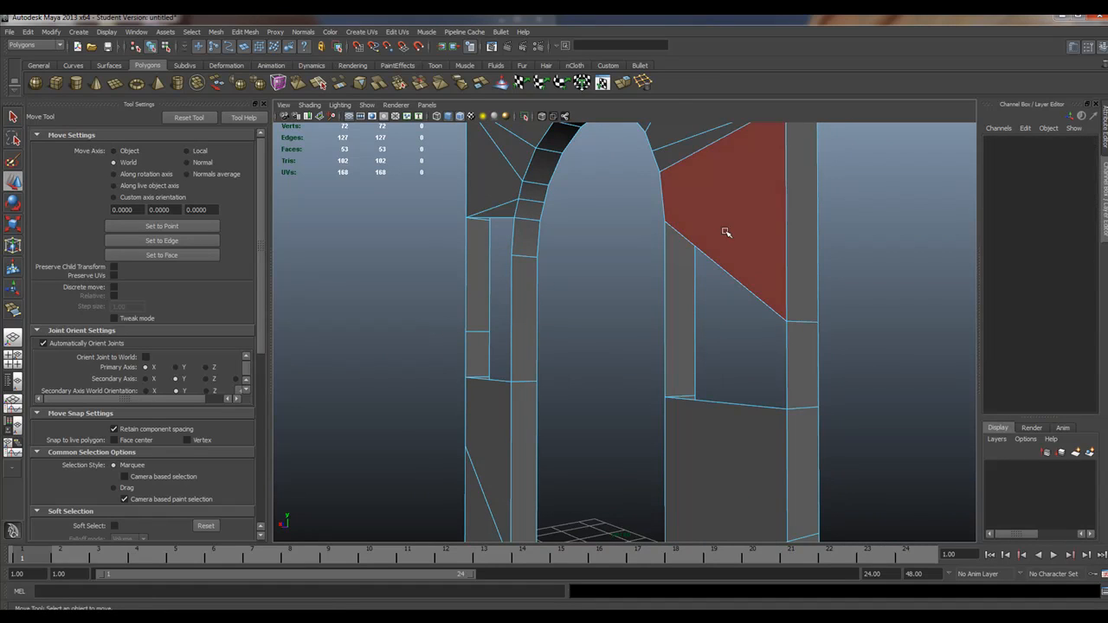
pyautogui.click(725, 232)
pyautogui.press('Delete')
# Remove the leftover short edges across the wall's two outer sides beside the openings with Delete Edge/Vertex.
pyautogui.moveTo(801, 318); pyautogui.dragTo(806, 292, button='right')
pyautogui.click(801, 320)
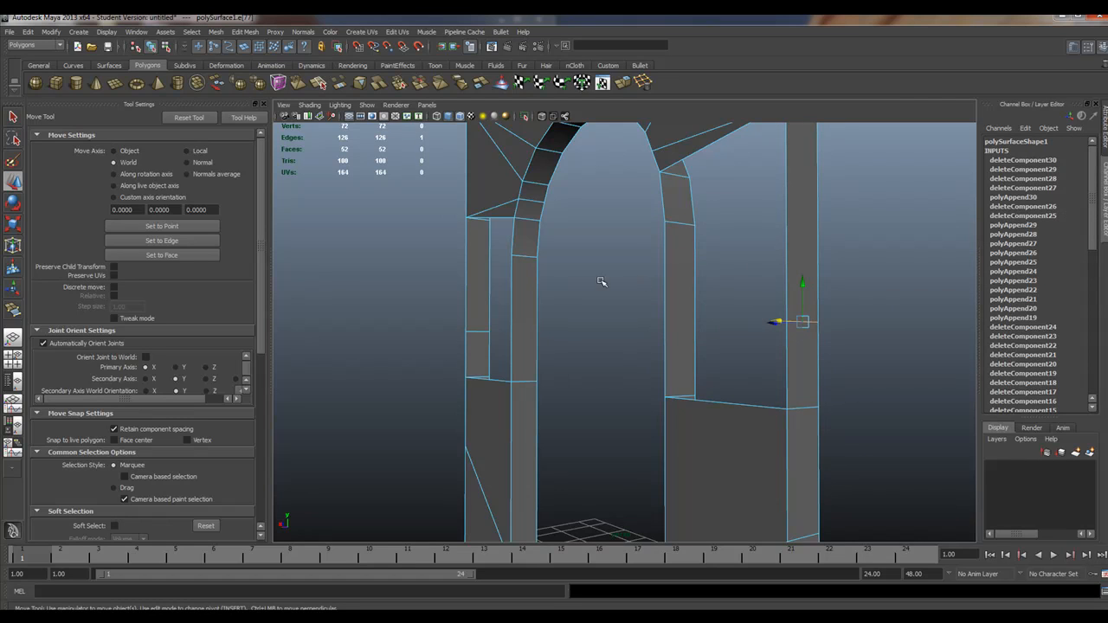
pyautogui.keyDown('alt'); pyautogui.moveTo(601, 283); pyautogui.dragTo(585, 341); pyautogui.keyUp('alt')
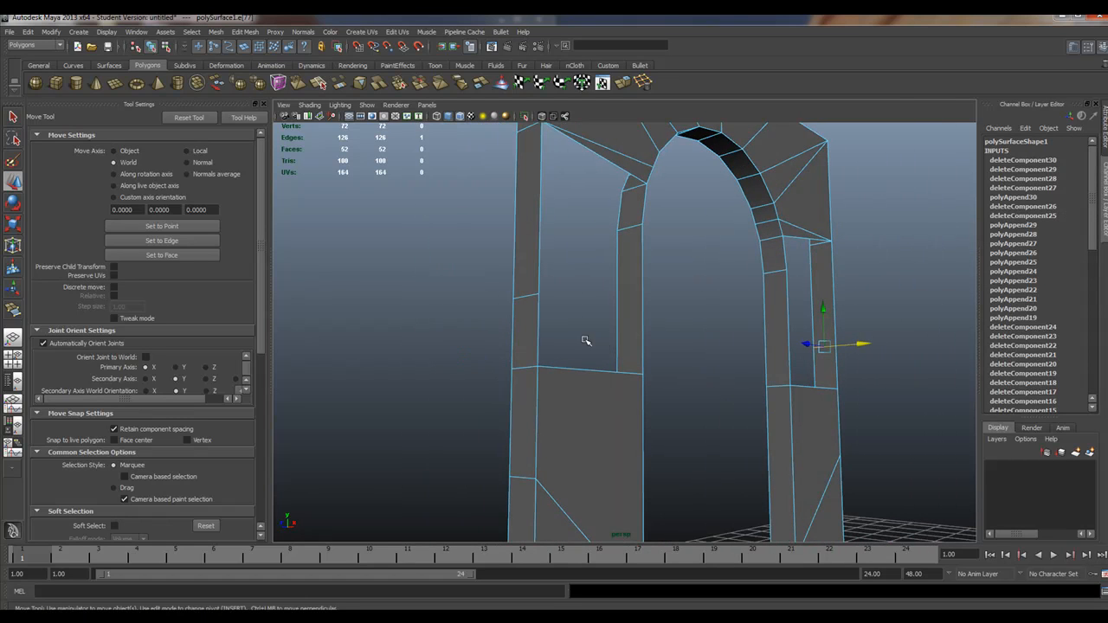
pyautogui.keyDown('shift'); pyautogui.click(528, 299); pyautogui.keyUp('shift')
pyautogui.moveTo(697, 356)
pyautogui.keyDown('alt'); pyautogui.mouseDown()
pyautogui.moveTo(579, 373)
pyautogui.moveTo(688, 376)
pyautogui.mouseUp(); pyautogui.keyUp('alt')
pyautogui.keyDown('alt'); pyautogui.moveTo(689, 375); pyautogui.dragTo(624, 359, button='right'); pyautogui.keyUp('alt')
pyautogui.keyDown('alt'); pyautogui.moveTo(623, 359); pyautogui.dragTo(666, 352); pyautogui.keyUp('alt')
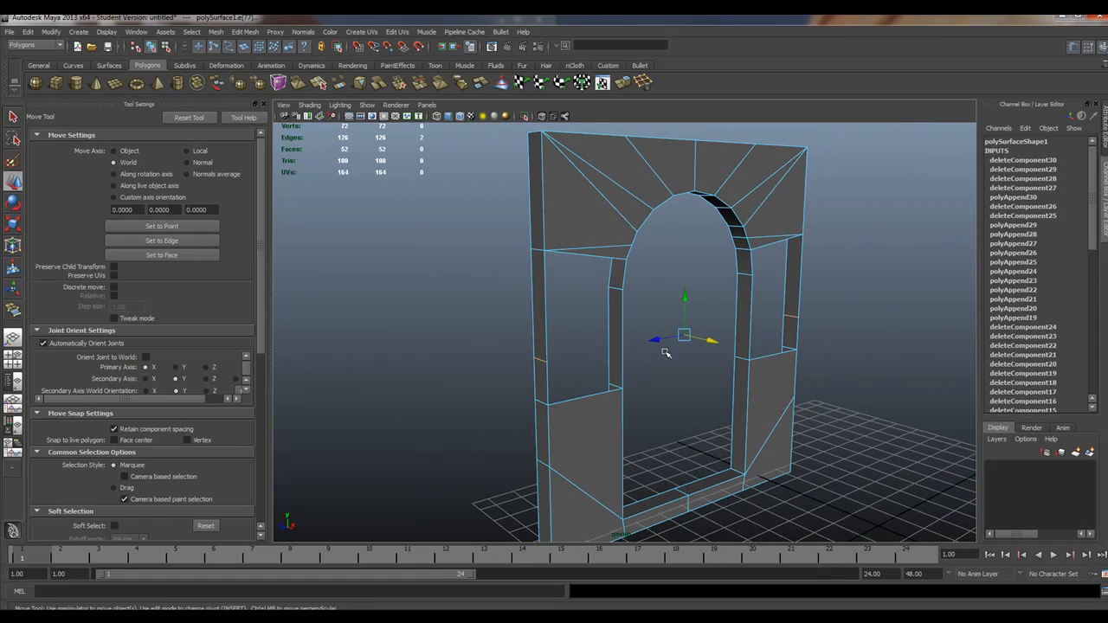
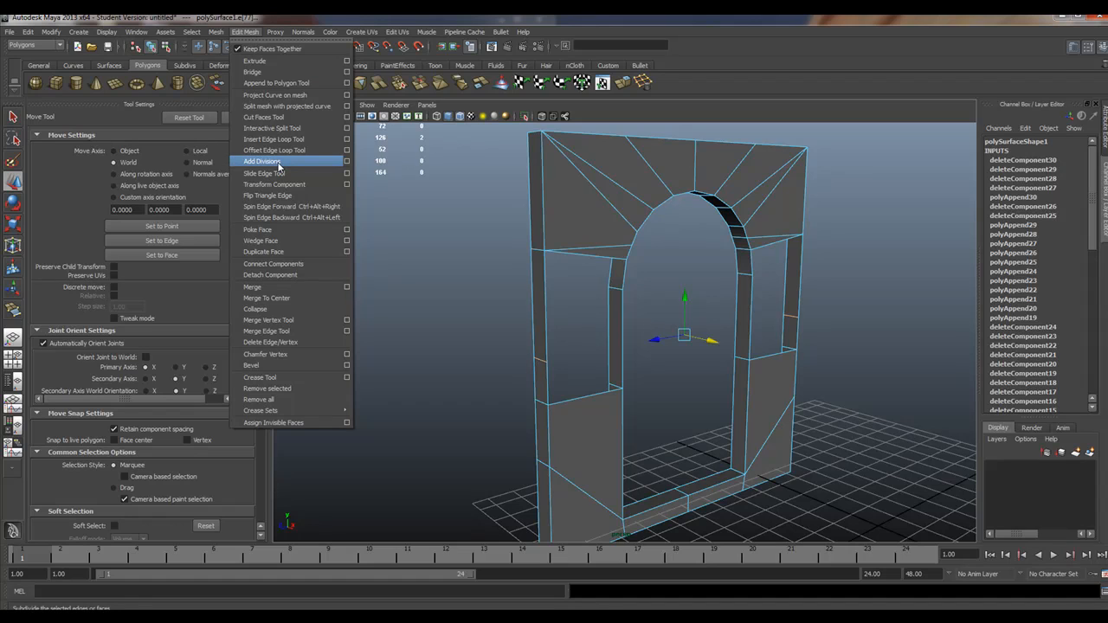
pyautogui.click(270, 342)
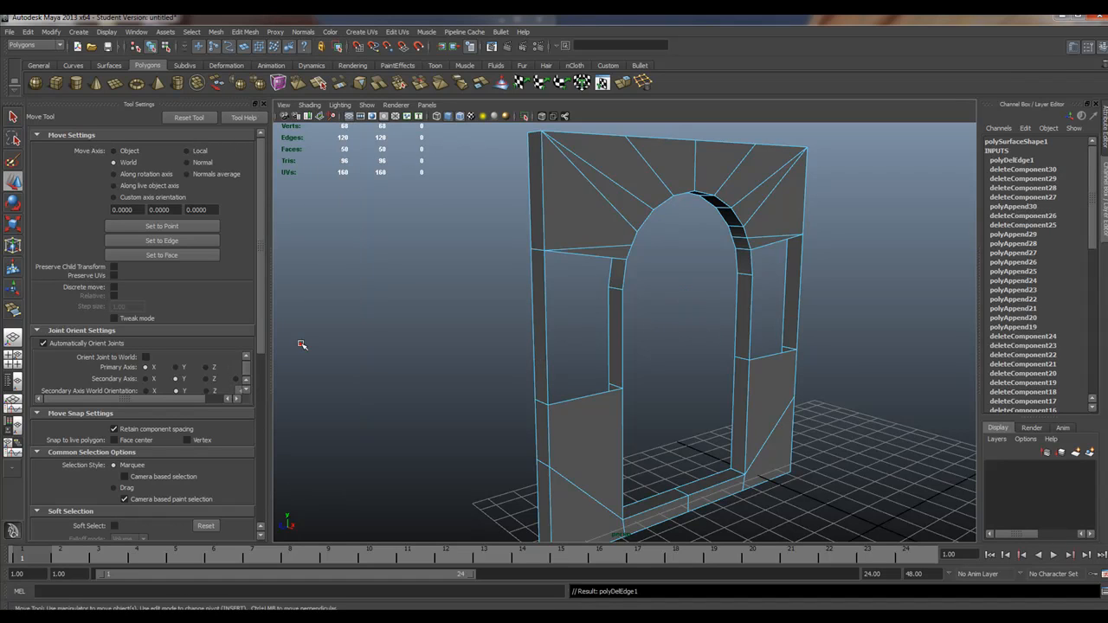
# Append a triangular front face at the left opening between the arch's lowest segment and the opening's upper edge.
pyautogui.keyDown('alt'); pyautogui.moveTo(685, 366); pyautogui.dragTo(615, 326); pyautogui.keyUp('alt')
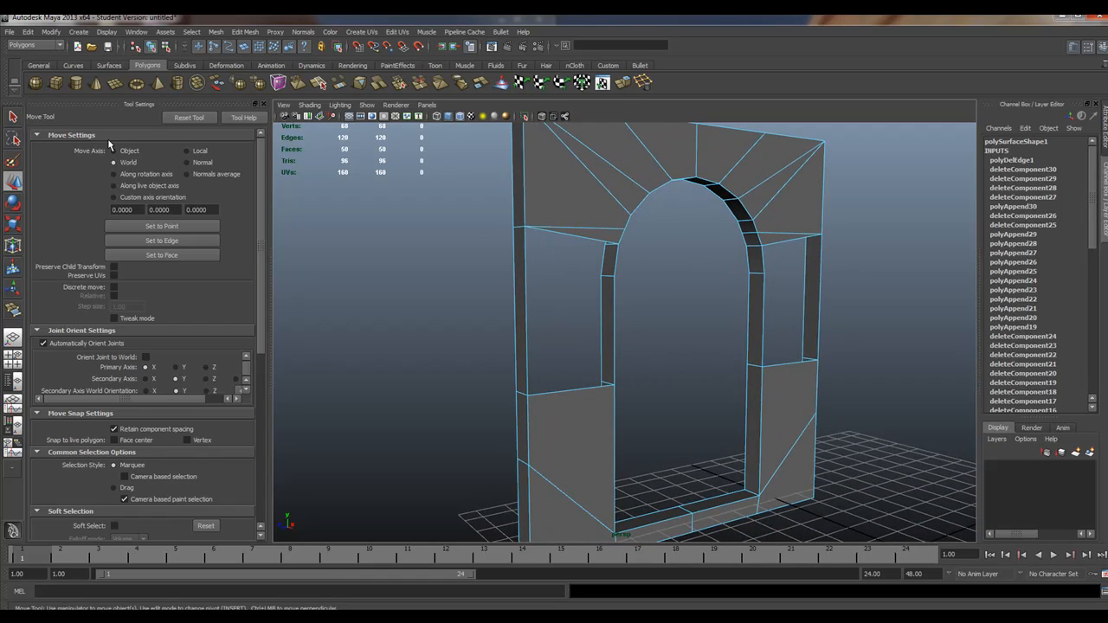
pyautogui.click(13, 310)
pyautogui.click(617, 257)
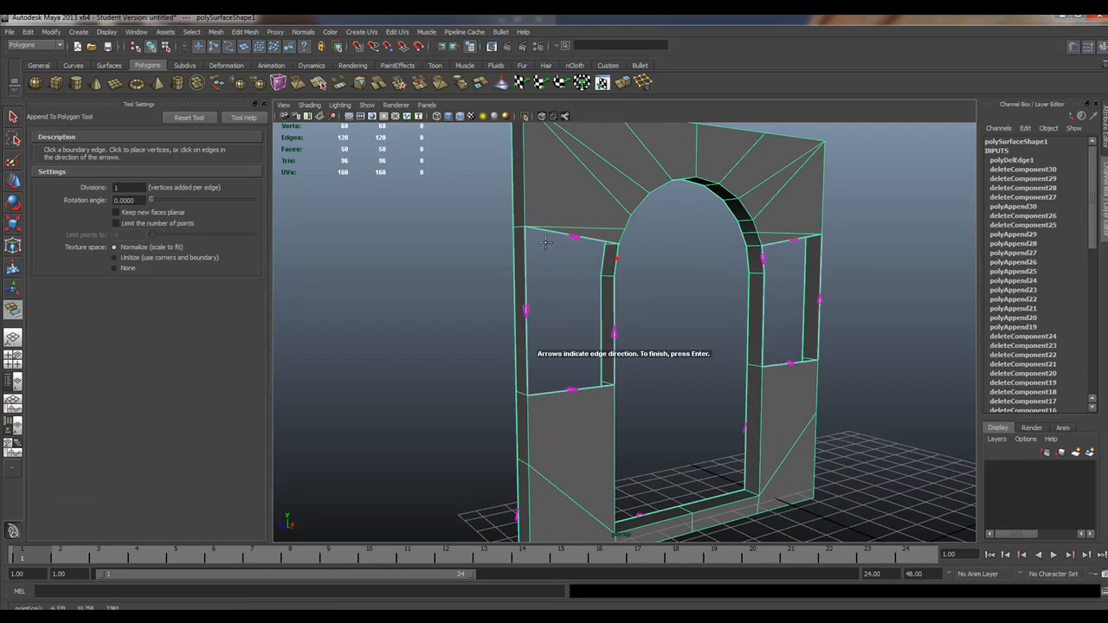
pyautogui.click(568, 234)
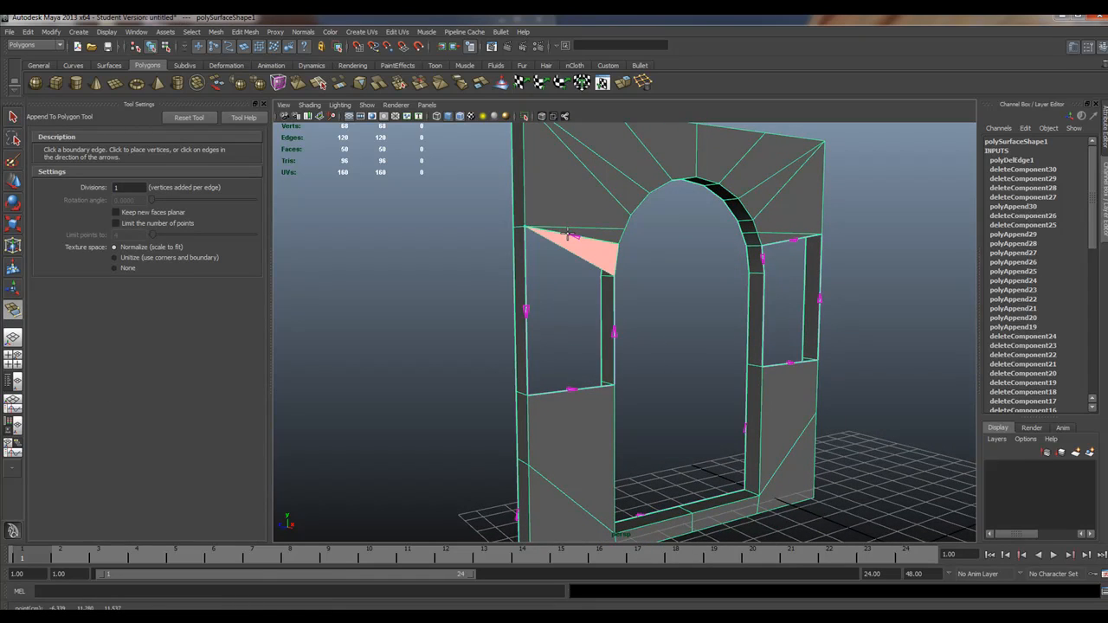
pyautogui.press('w')
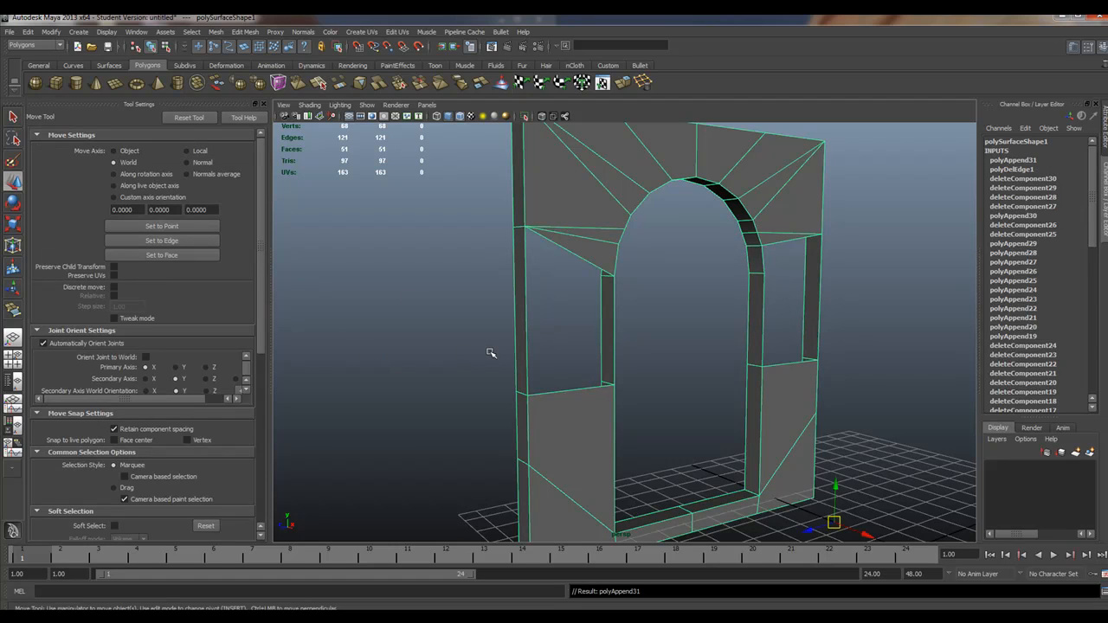
# Append a four-sided front face filling the rest of the left opening, from the doorway's vertical edge to the wall's outer edge.
pyautogui.press('g')
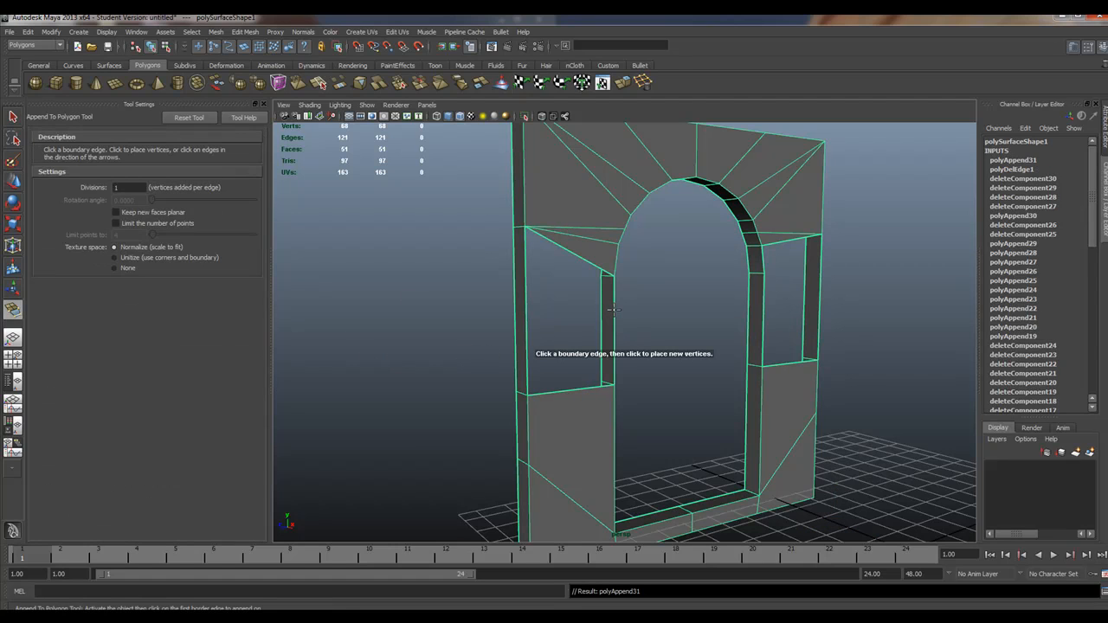
pyautogui.click(522, 308)
pyautogui.click(525, 309)
pyautogui.press('w')
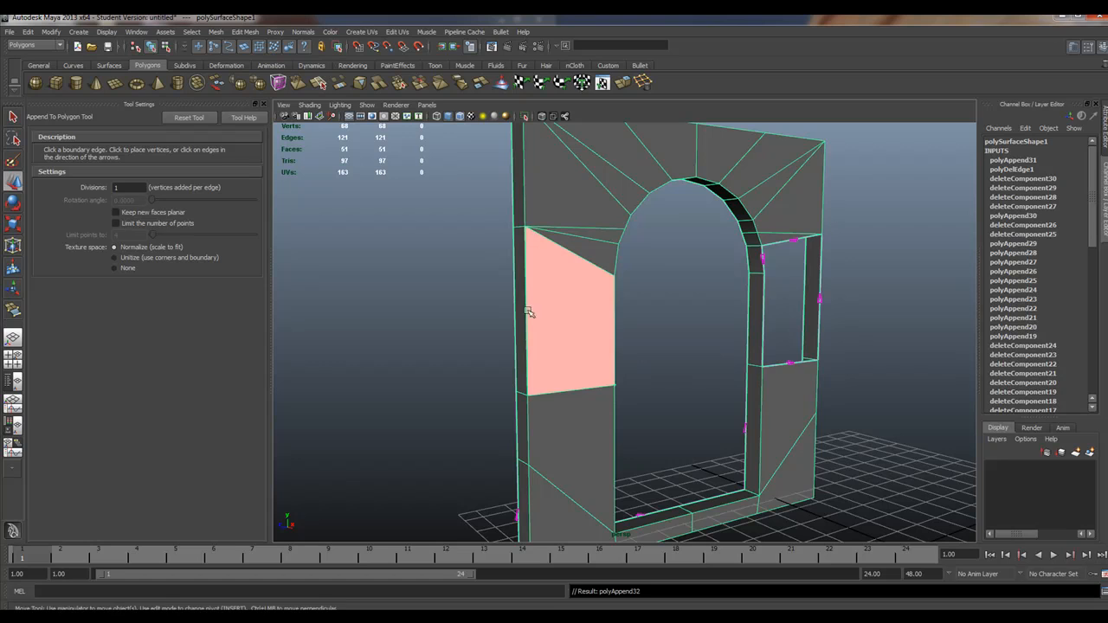
# Append a triangular front face at the right opening between the arch's lowest segment and the opening's upper edge.
pyautogui.keyDown('alt'); pyautogui.moveTo(698, 337); pyautogui.dragTo(631, 334); pyautogui.keyUp('alt')
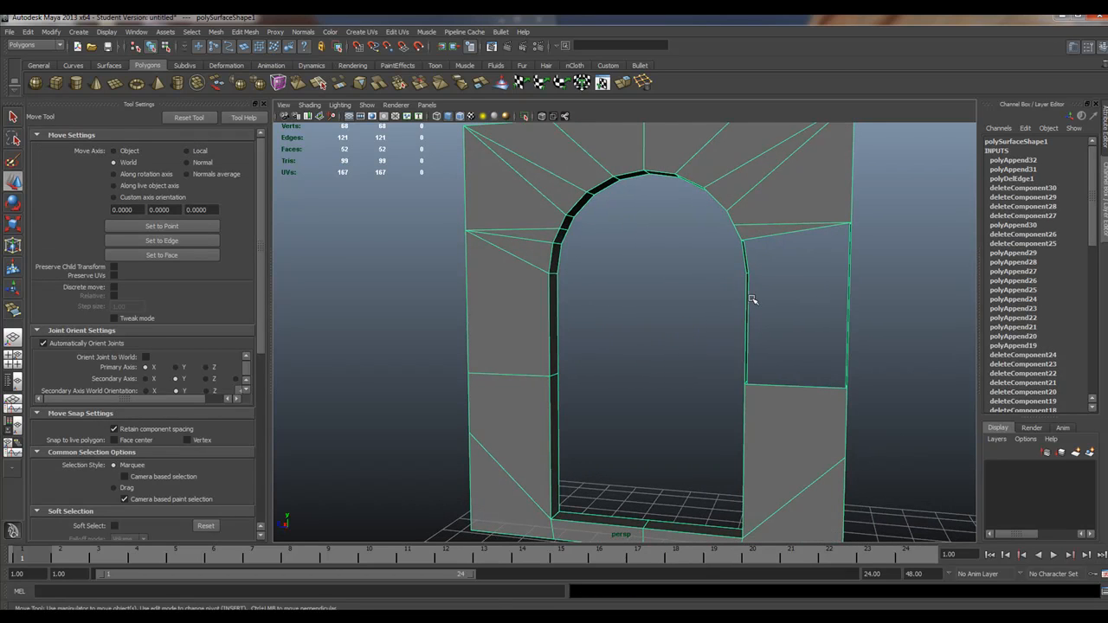
pyautogui.click(13, 309)
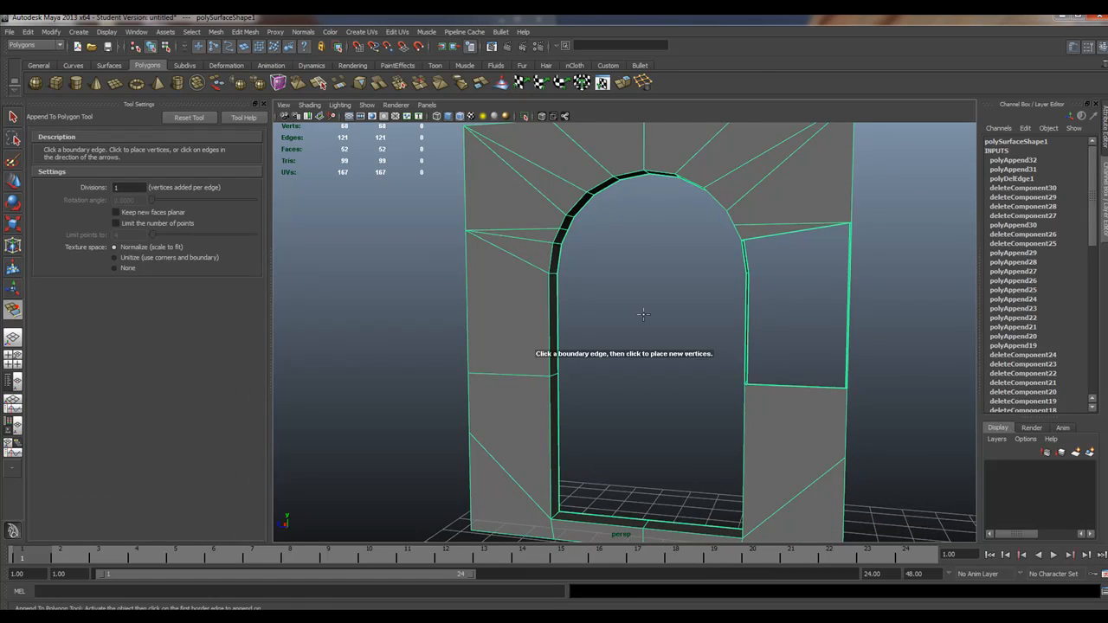
pyautogui.keyDown('alt'); pyautogui.moveTo(702, 300); pyautogui.dragTo(765, 256); pyautogui.keyUp('alt')
pyautogui.click(761, 251)
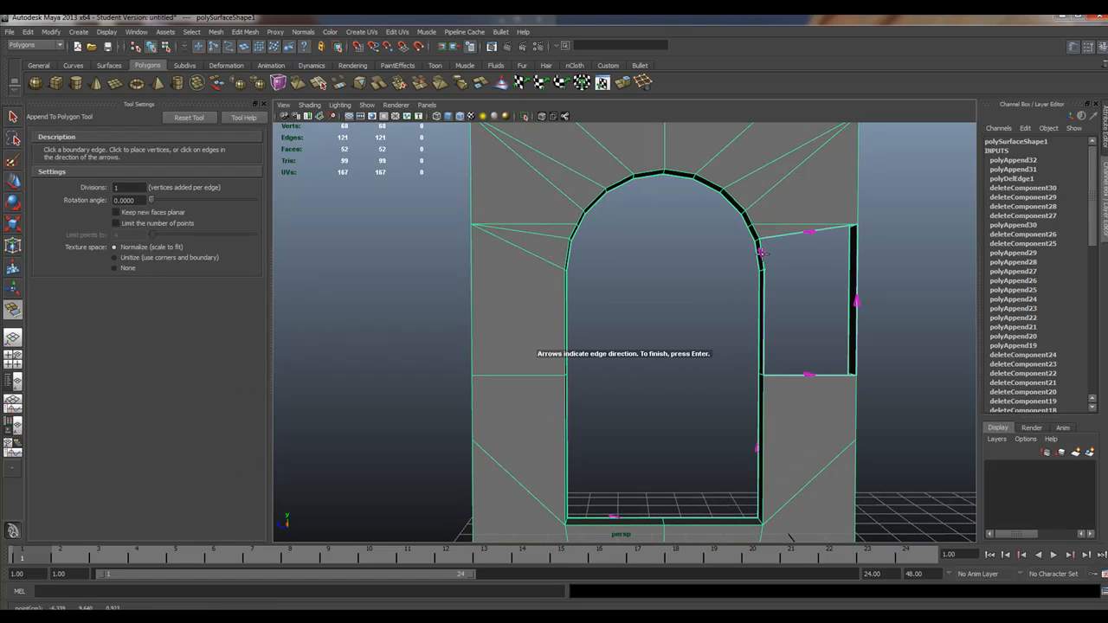
pyautogui.click(782, 233)
pyautogui.press('Return')
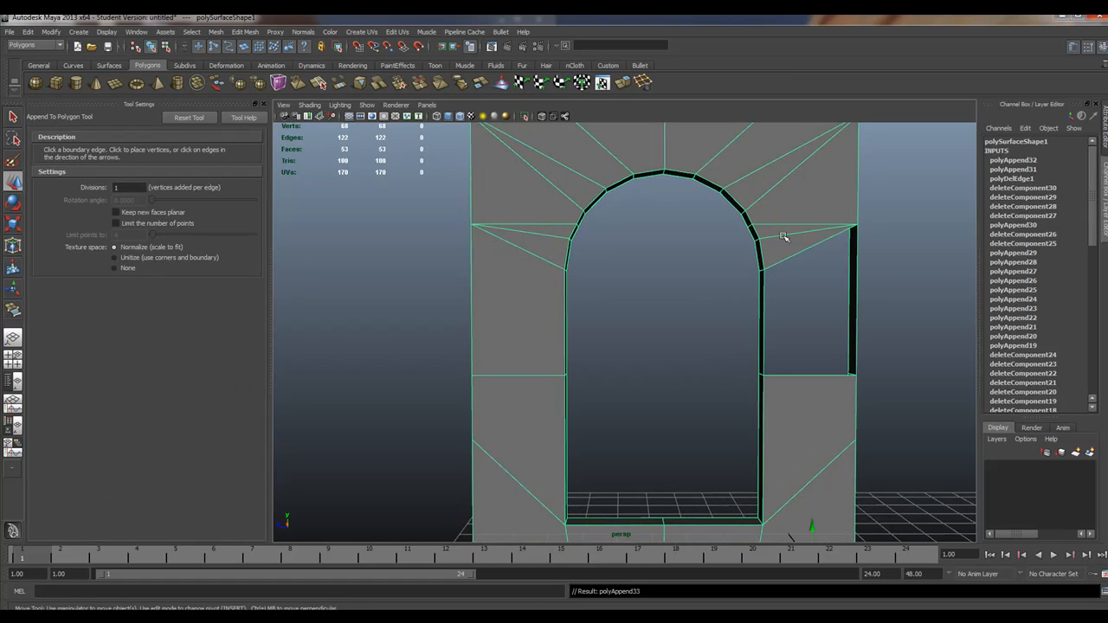
pyautogui.press('w')
# Append a four-sided front face filling the rest of the right opening, between the doorway's vertical edge and the outer edge.
pyautogui.click(13, 309)
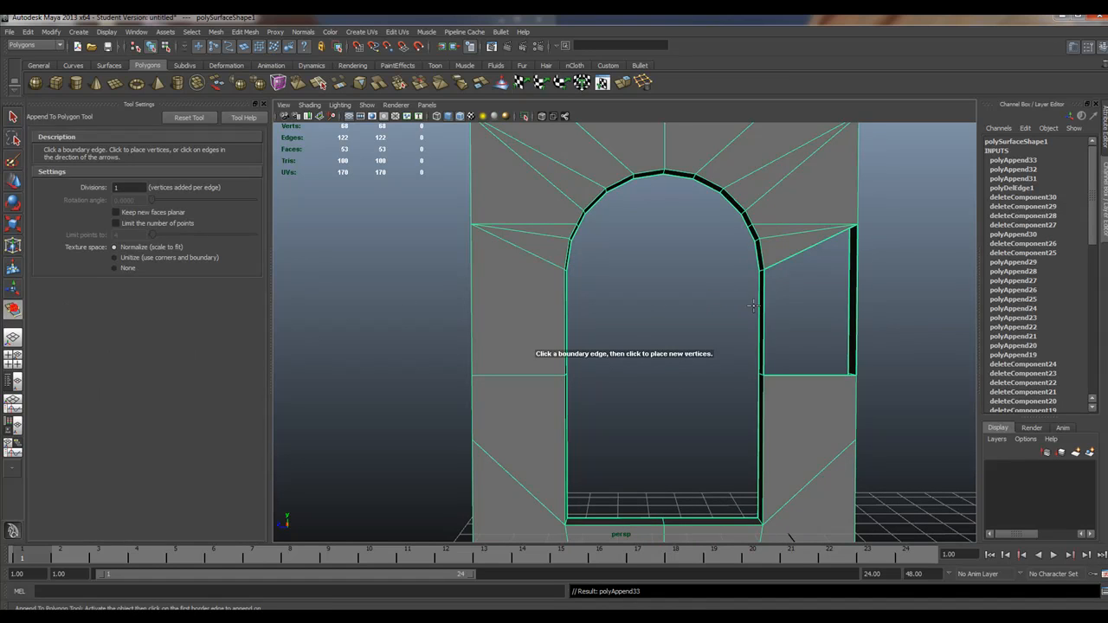
pyautogui.click(763, 304)
pyautogui.click(856, 296)
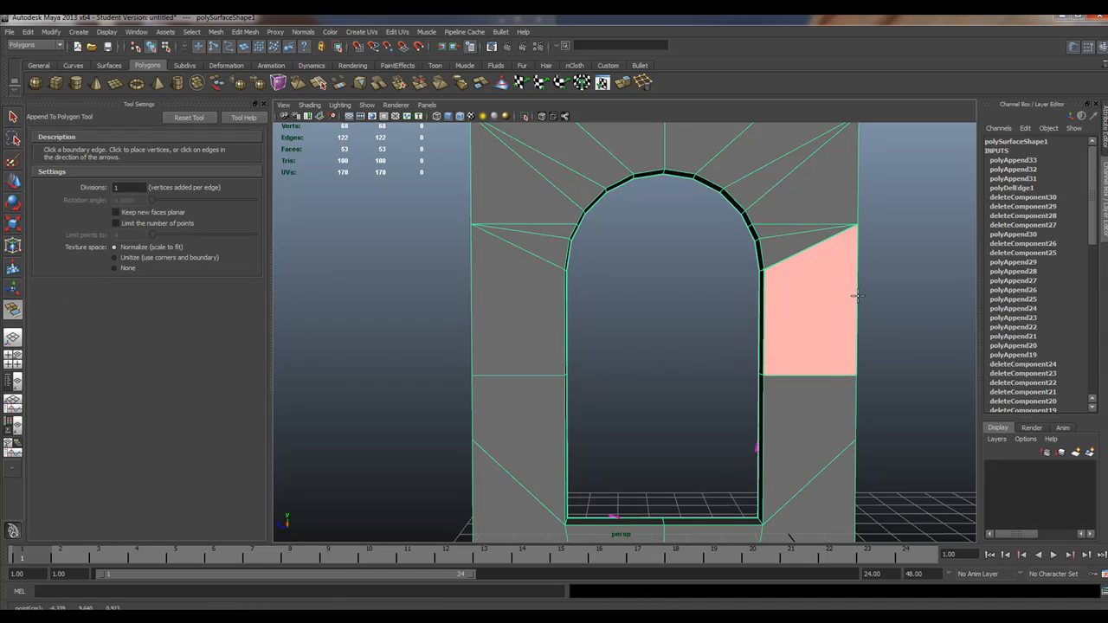
pyautogui.press('Return')
pyautogui.press('w')
# Duplicate the doorway wall and move the copy along Z to -18.249.
pyautogui.scroll(-5, 665, 332)
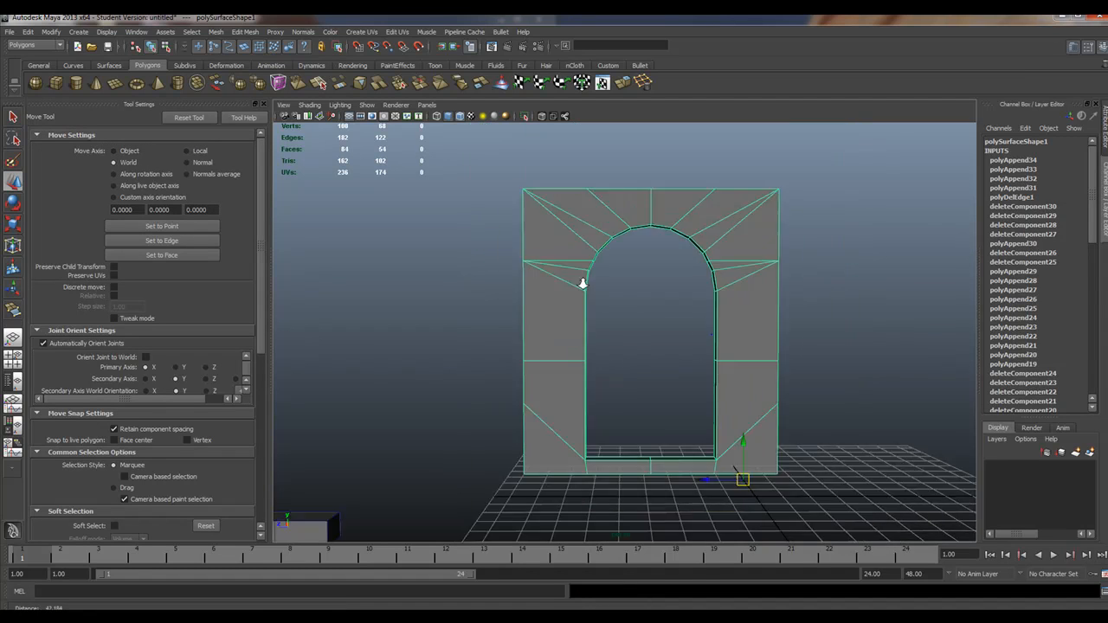
pyautogui.keyDown('alt'); pyautogui.moveTo(665, 332); pyautogui.dragTo(727, 333); pyautogui.keyUp('alt')
pyautogui.keyDown('alt'); pyautogui.moveTo(613, 347); pyautogui.dragTo(725, 383, button='right'); pyautogui.keyUp('alt')
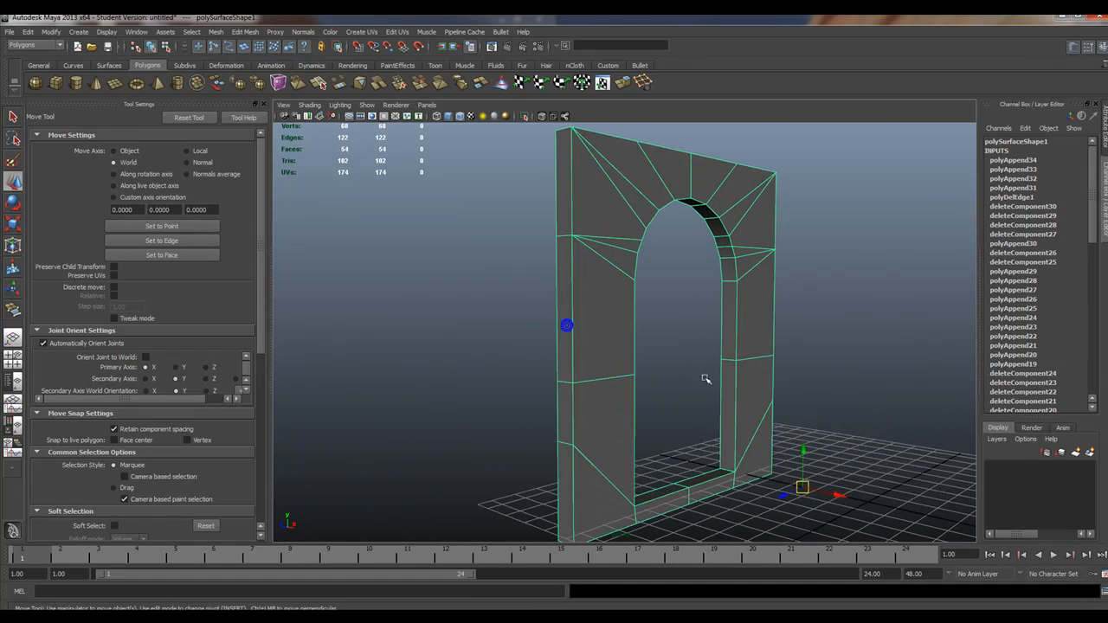
pyautogui.keyDown('alt'); pyautogui.moveTo(766, 210); pyautogui.dragTo(606, 496); pyautogui.keyUp('alt')
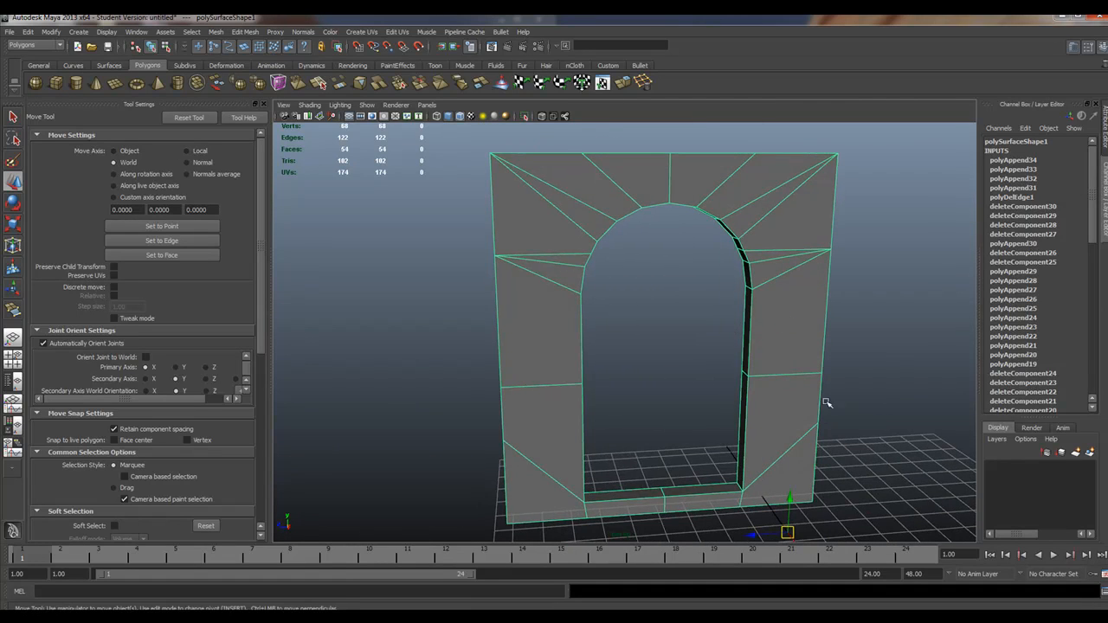
pyautogui.keyDown('alt'); pyautogui.moveTo(797, 348); pyautogui.dragTo(737, 311); pyautogui.keyUp('alt')
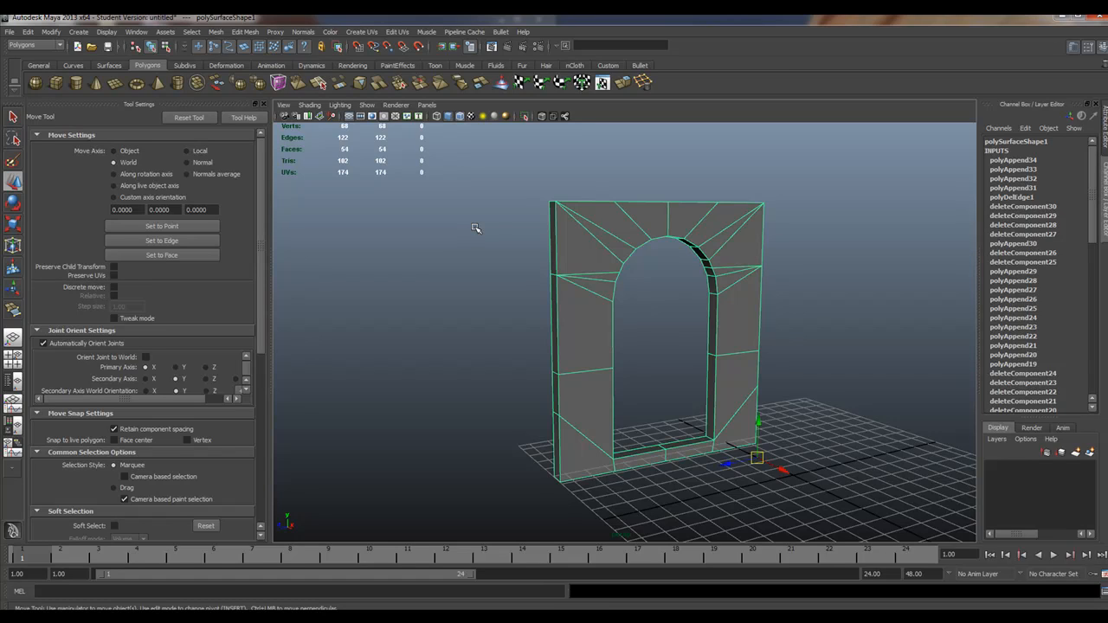
pyautogui.scroll(-5, 475, 229)
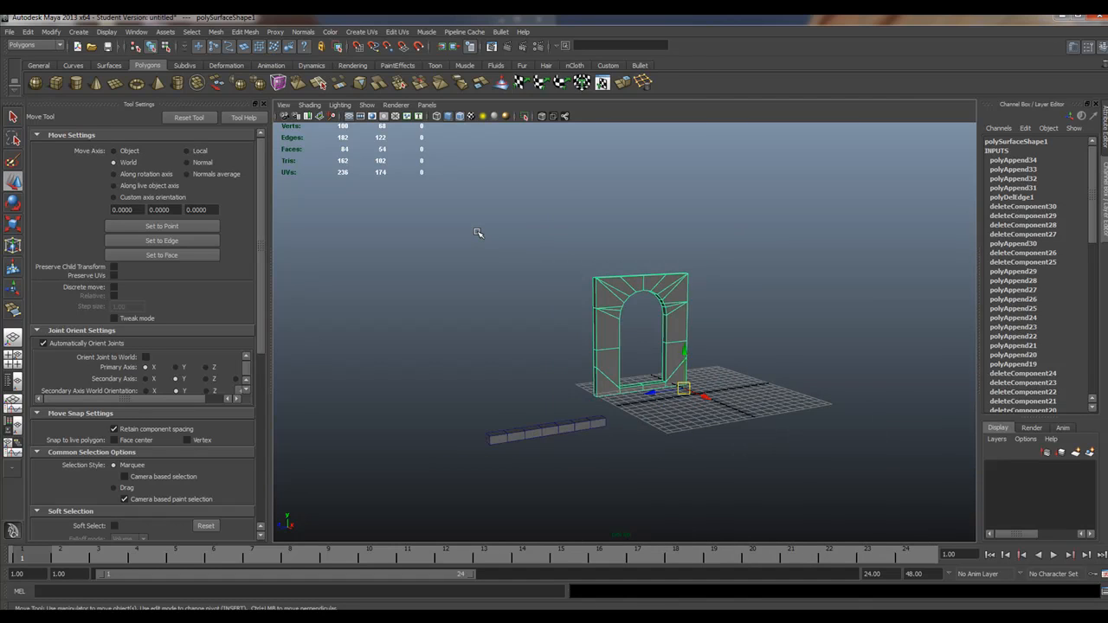
pyautogui.scroll(5, 477, 231)
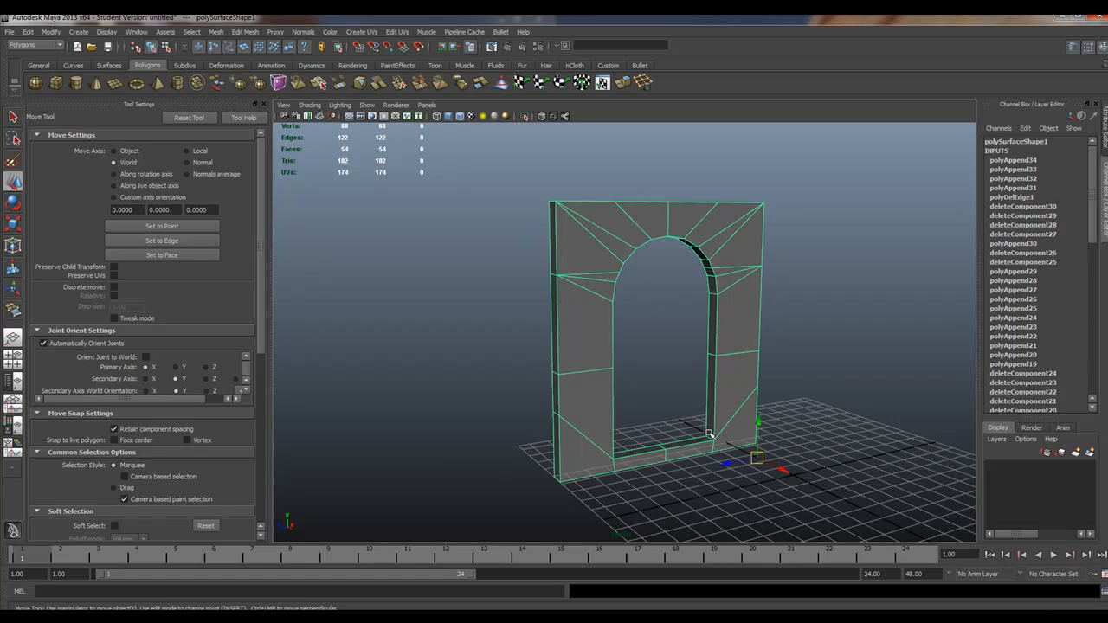
pyautogui.hotkey('ctrl', 'd')
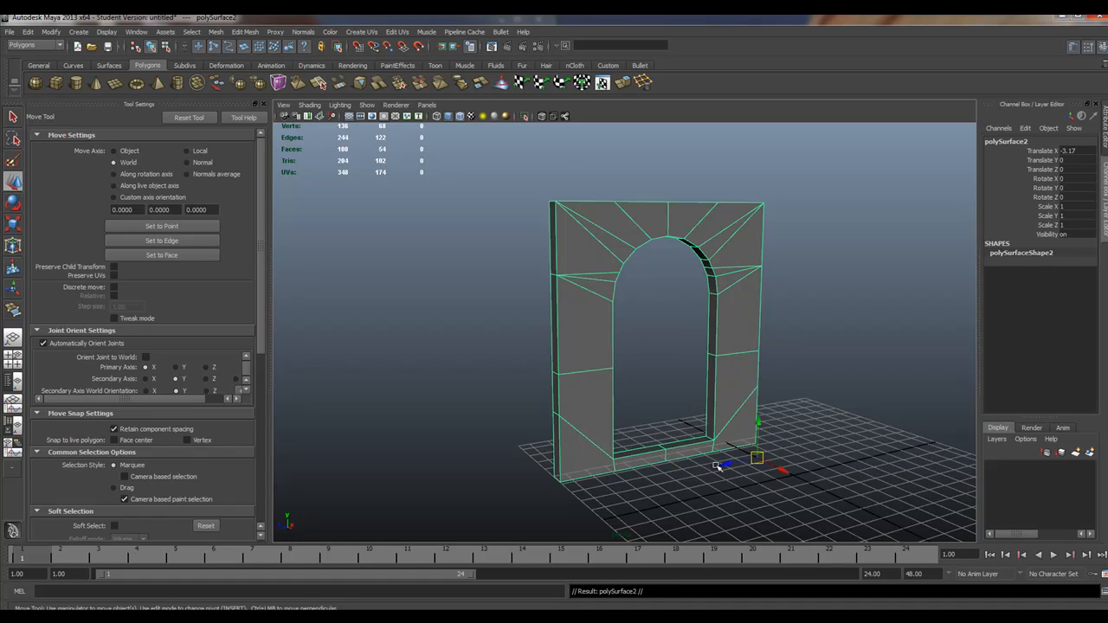
pyautogui.moveTo(718, 467); pyautogui.dragTo(926, 391)
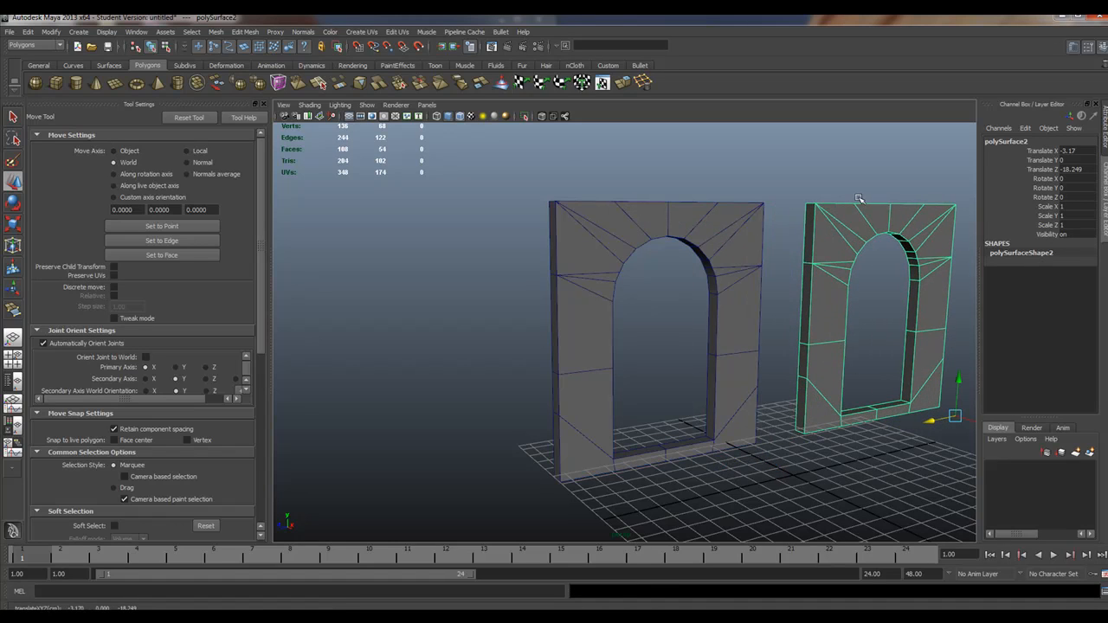